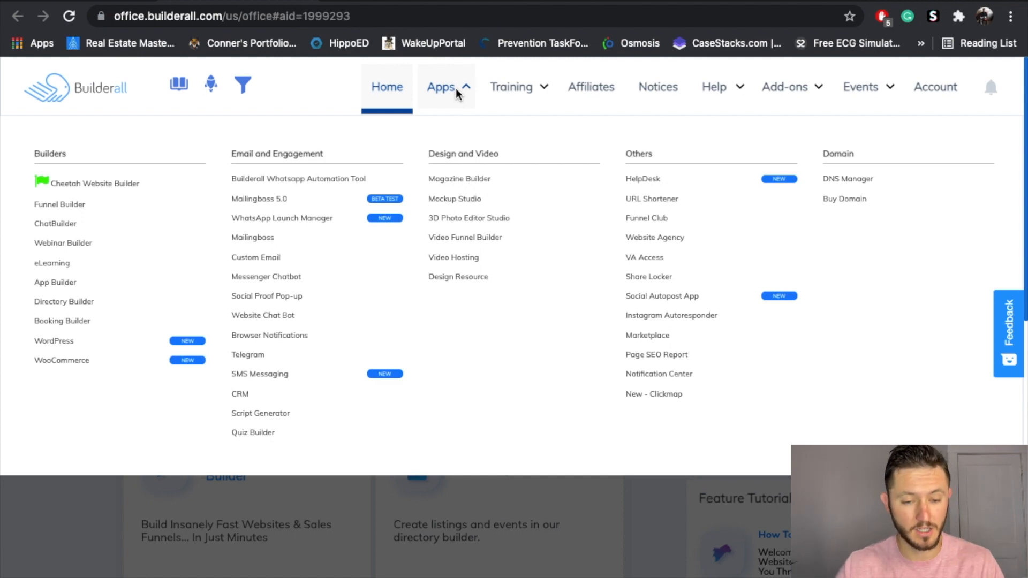
# Step: Open the Cheetah Website Builder from the dashboard tools
pyautogui.click(543, 88)
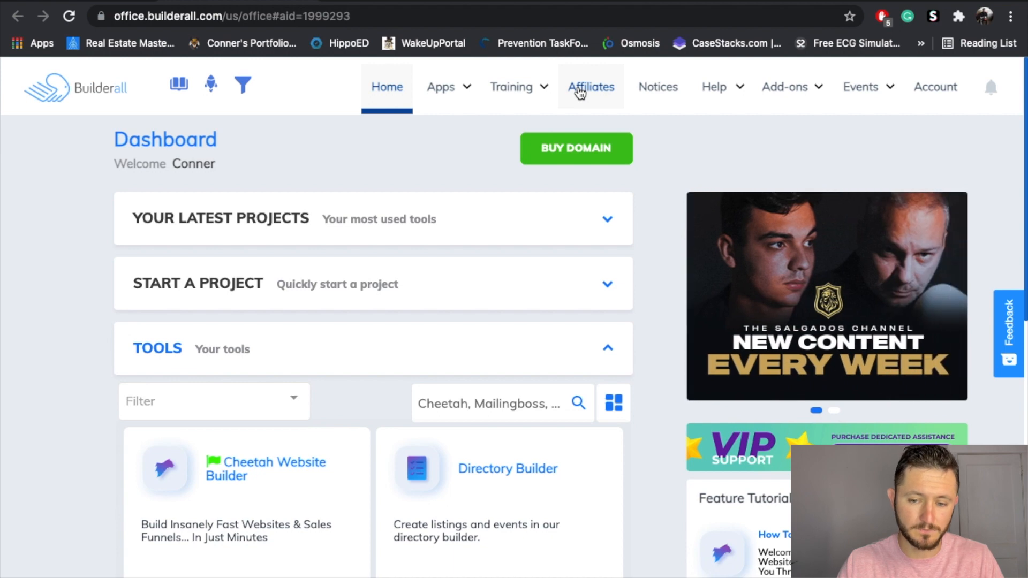
pyautogui.scroll(-4, 32, 406)
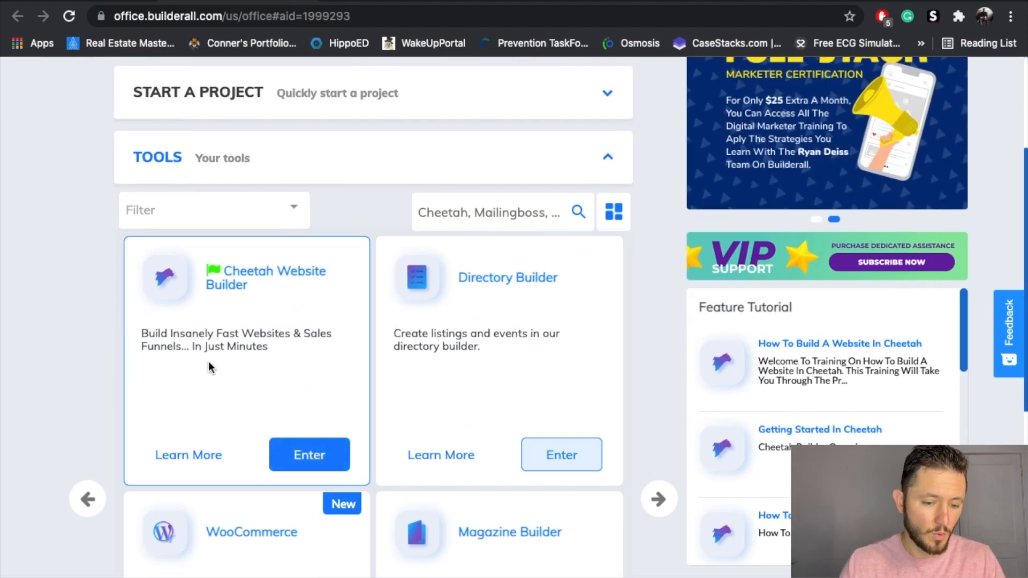
pyautogui.click(315, 455)
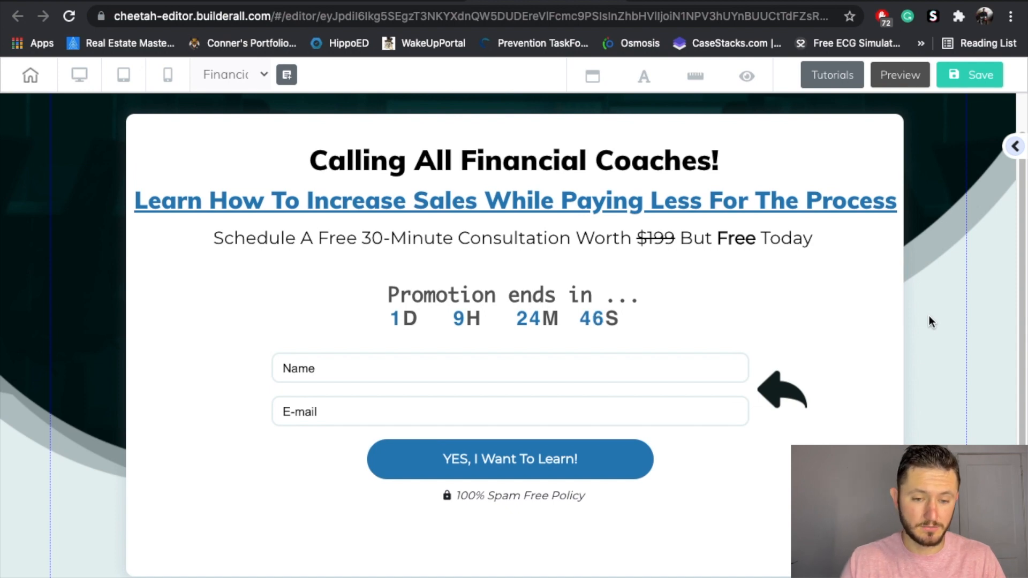
# Step: Review the existing 30-Minute Consultation booking page in full width, with the side panel hidden
pyautogui.click(716, 2)
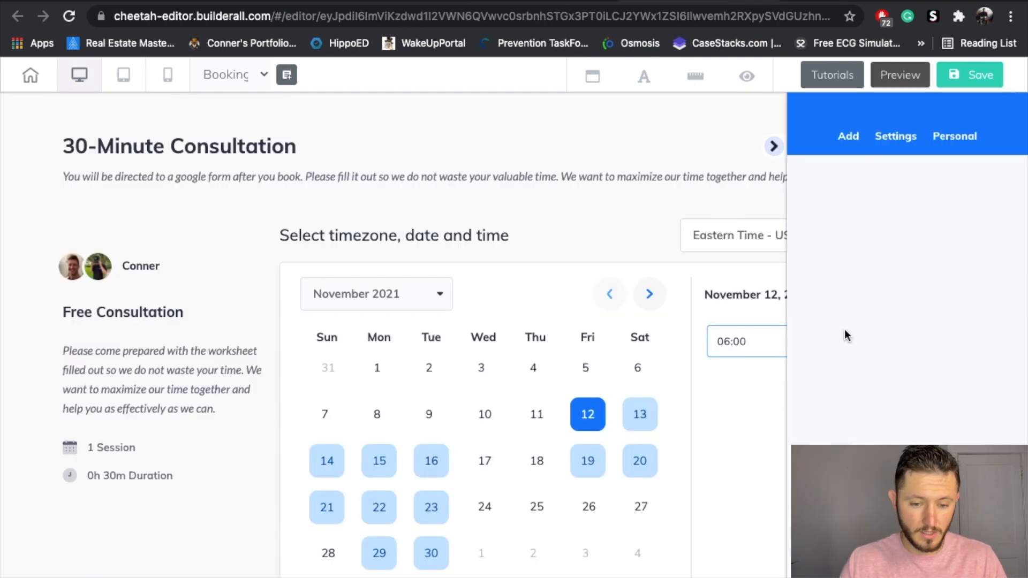
pyautogui.click(771, 146)
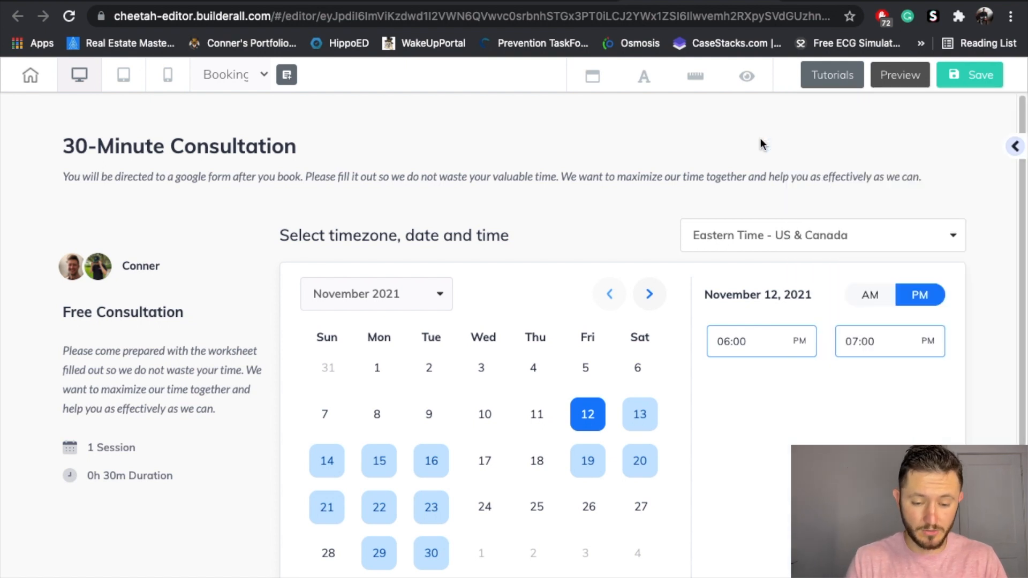
pyautogui.scroll(-1, 761, 140)
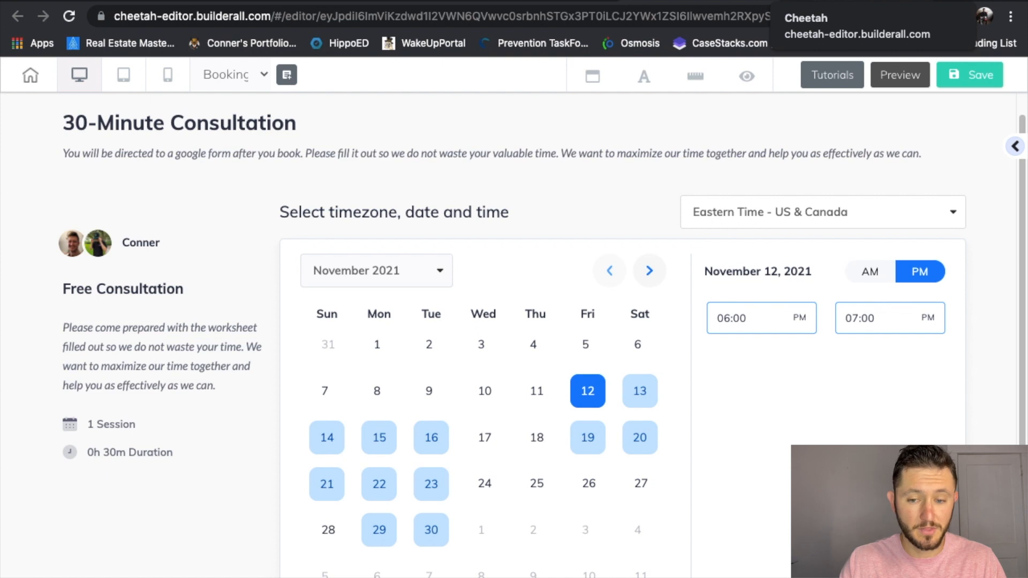
# Step: Return to the Cheetah site overview and create a new unpublished site based on professional templates
pyautogui.click(819, 1)
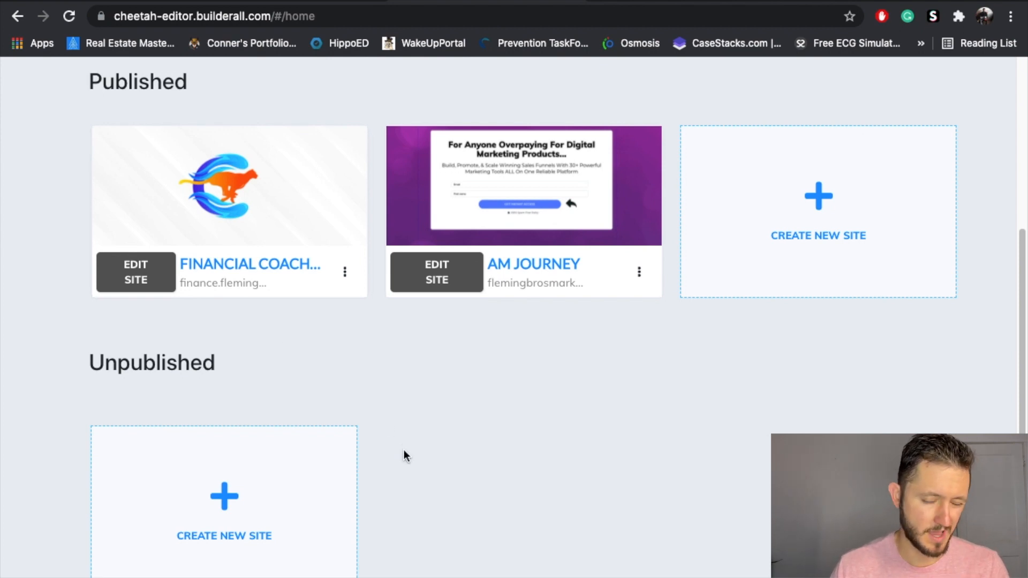
pyautogui.click(236, 515)
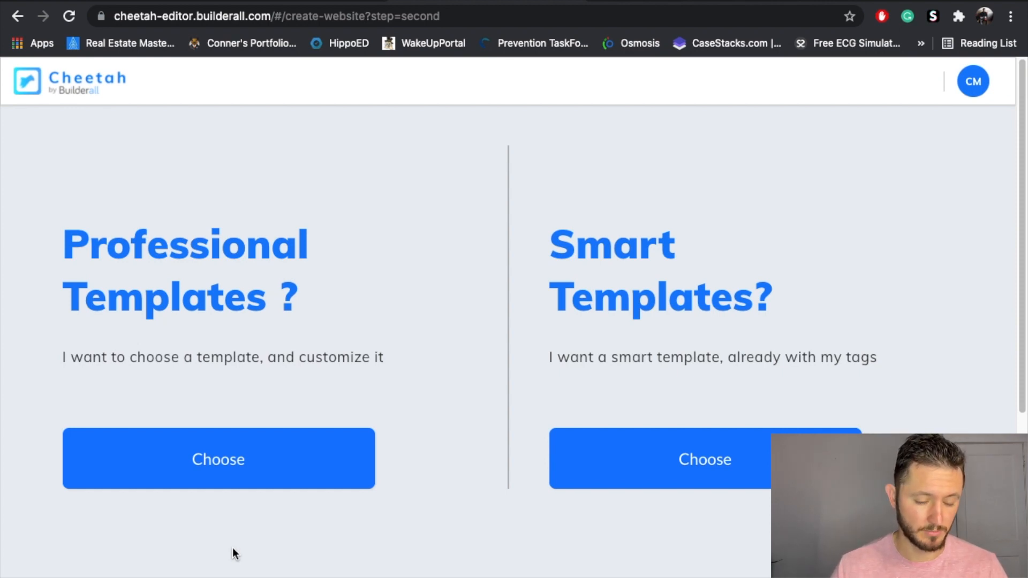
pyautogui.click(220, 475)
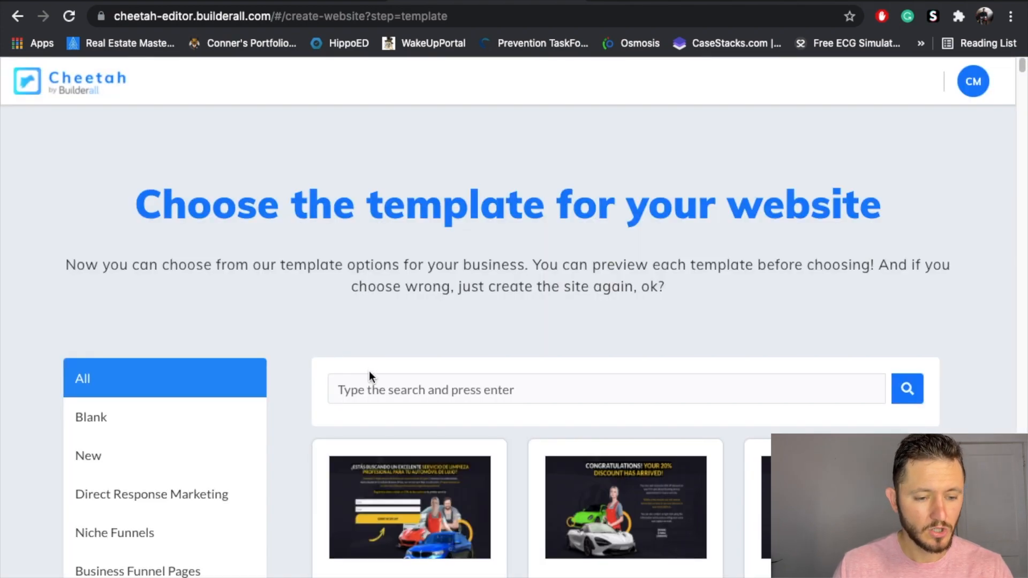
# Step: Examine the available template categories and the template thumbnails for the new website
pyautogui.scroll(-5, 284, 405)
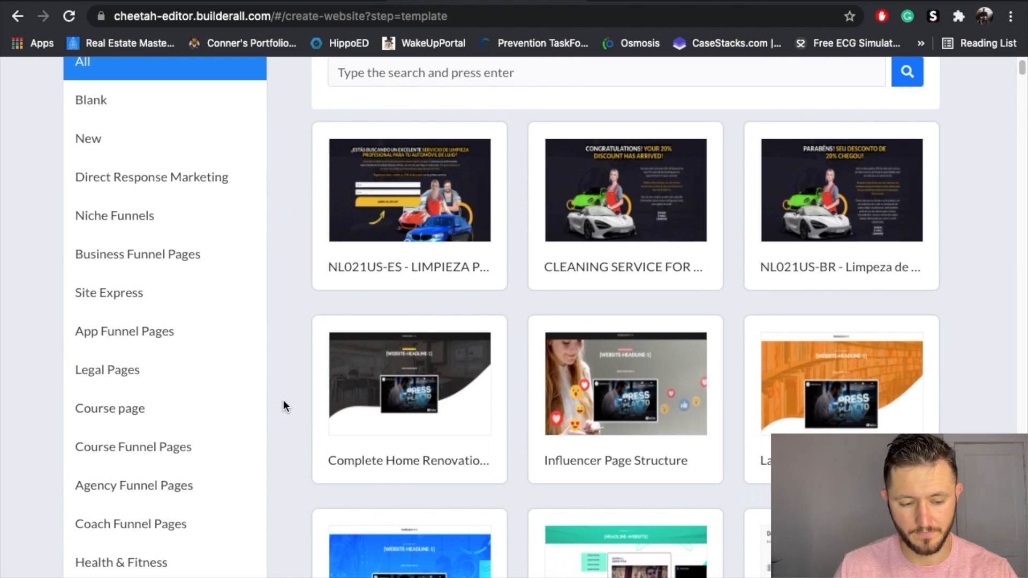
pyautogui.scroll(-3, 284, 402)
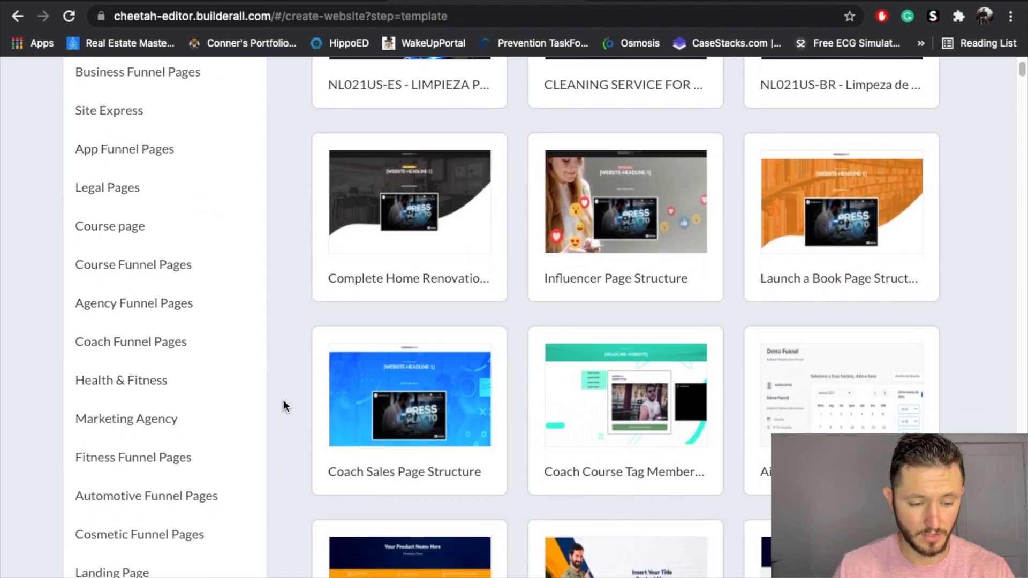
pyautogui.scroll(-7, 283, 401)
pyautogui.scroll(-6, 284, 401)
pyautogui.scroll(-5, 284, 405)
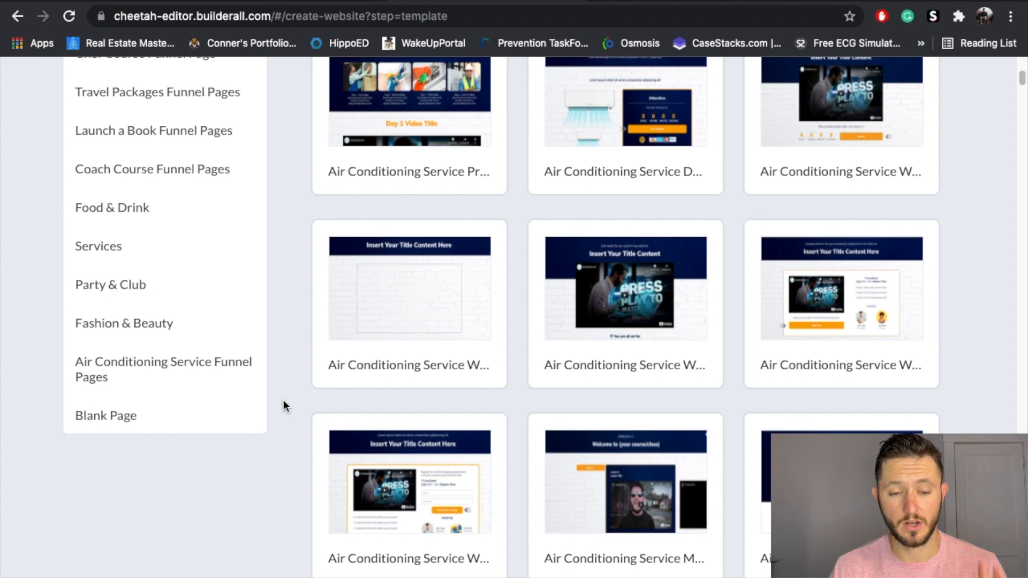
pyautogui.scroll(12, 284, 405)
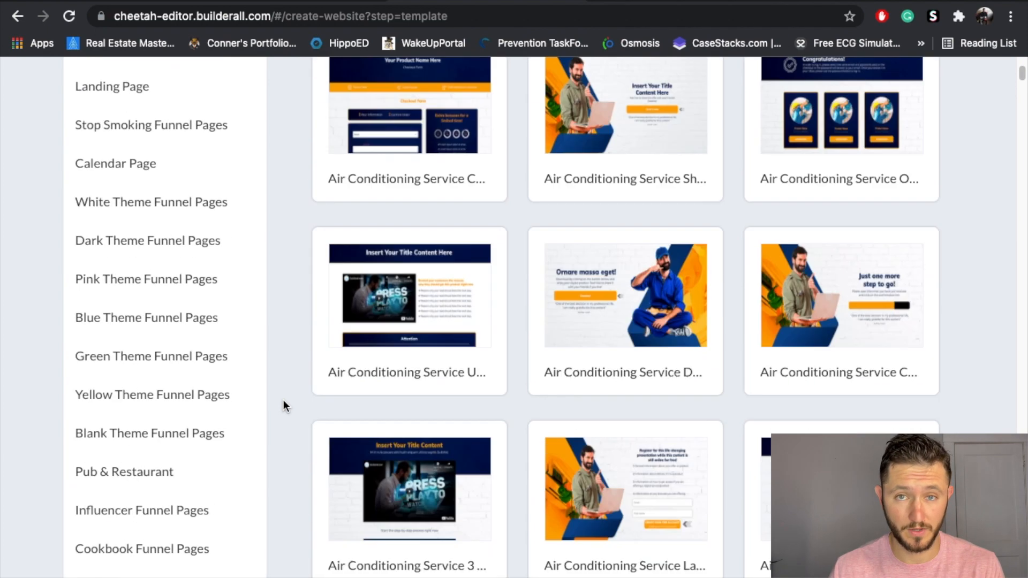
pyautogui.scroll(1, 283, 405)
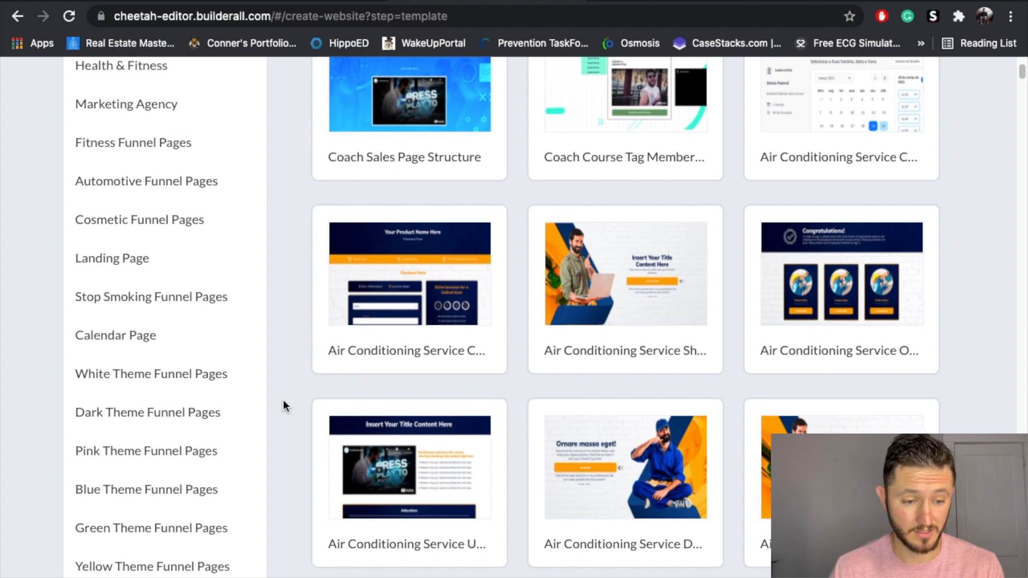
pyautogui.scroll(6, 283, 402)
pyautogui.scroll(3, 284, 405)
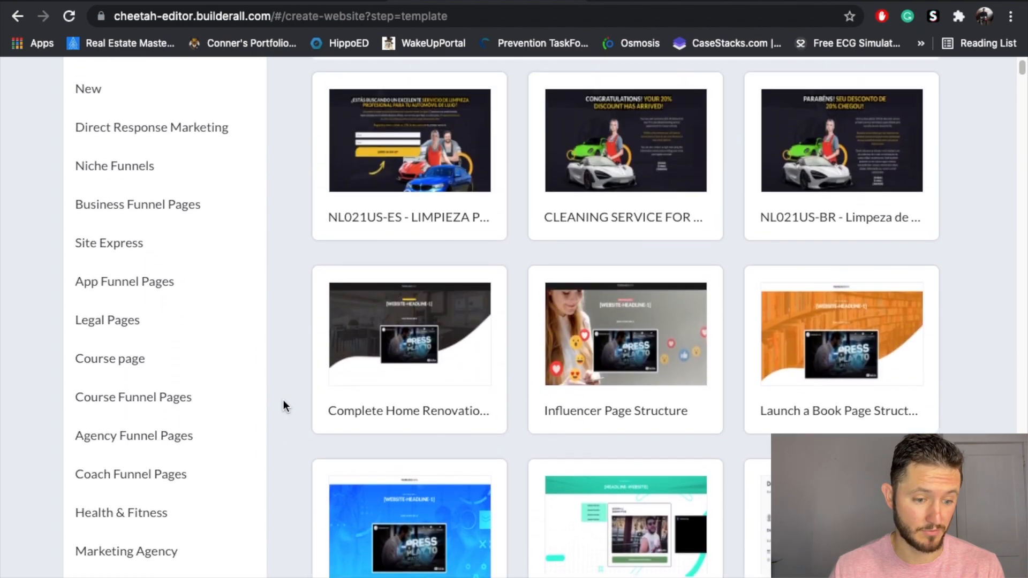
pyautogui.scroll(3, 157, 354)
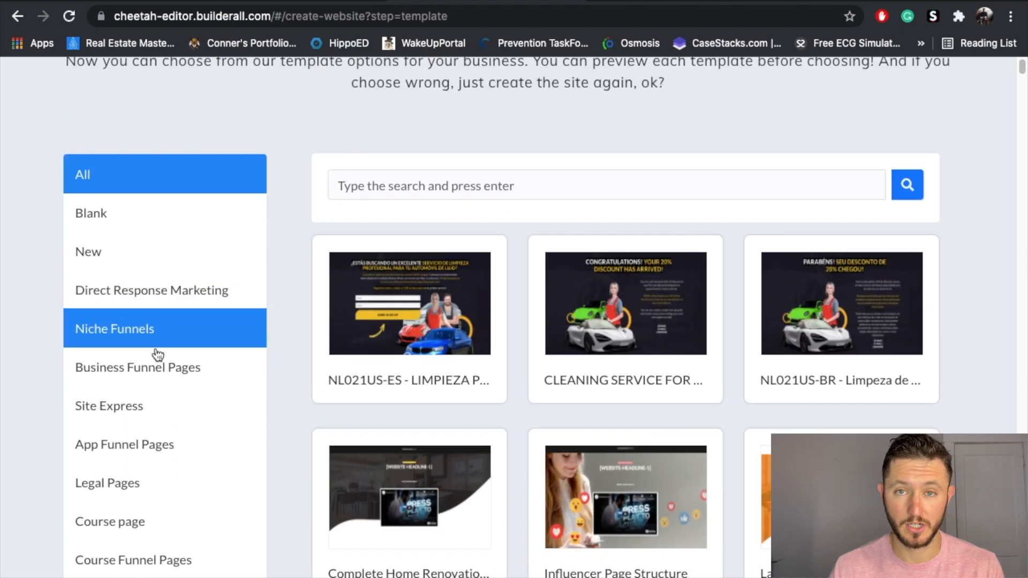
# Step: Filter the templates to Business Funnel Pages and create the site from the Business Squeeze Page template
pyautogui.click(161, 380)
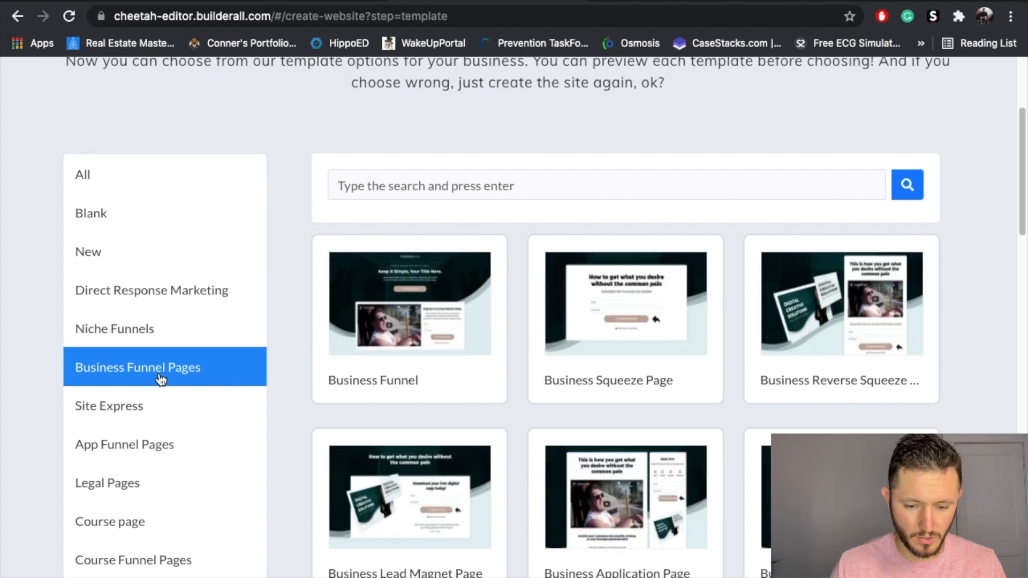
pyautogui.moveTo(648, 343)
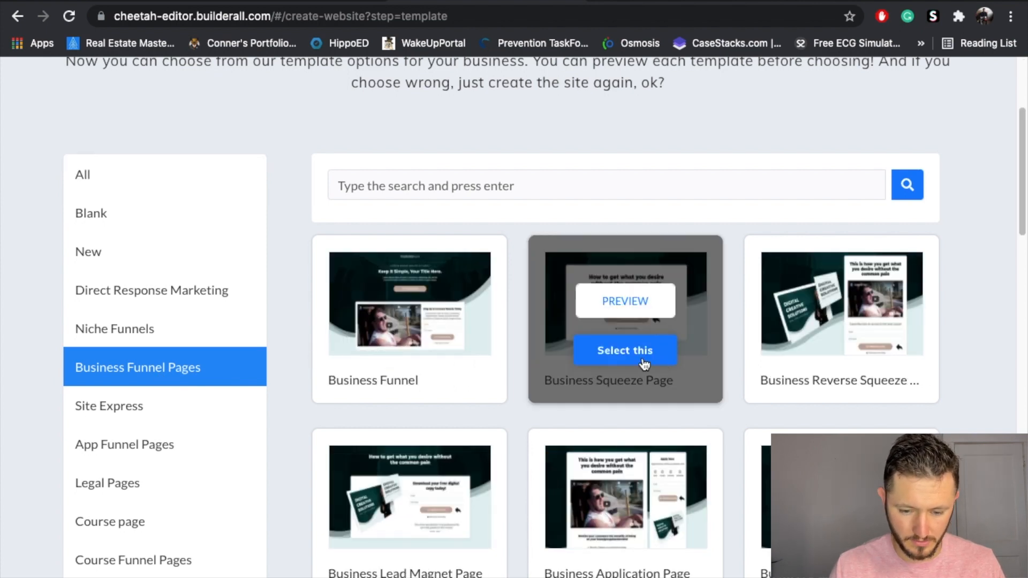
pyautogui.click(643, 357)
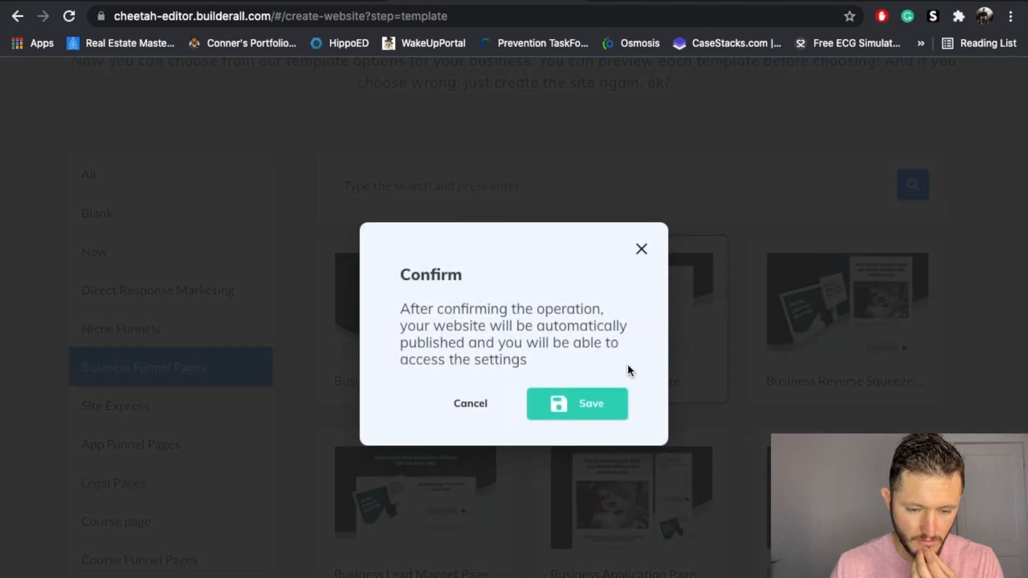
pyautogui.click(582, 416)
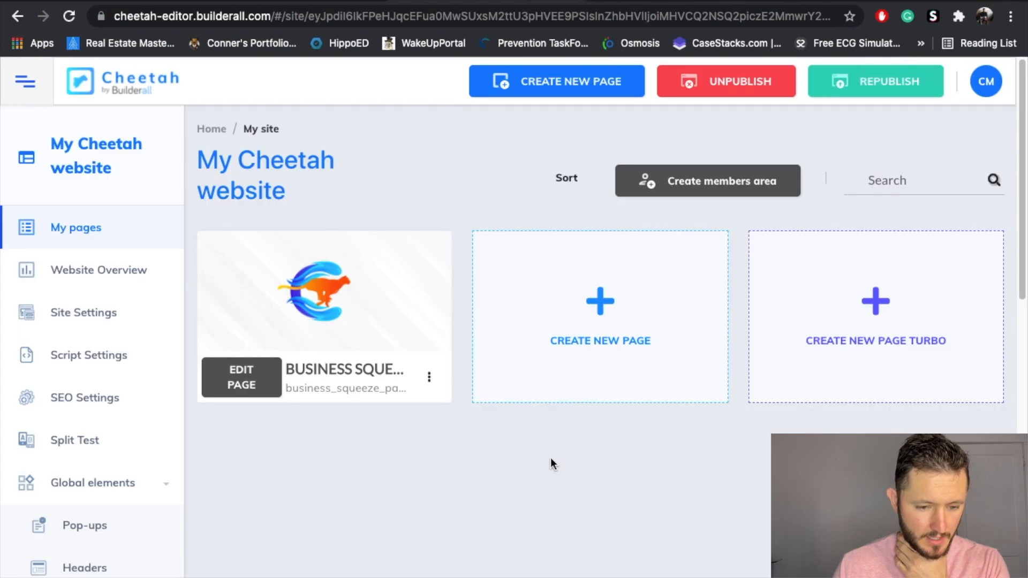
# Step: Open the new site's business squeeze page for editing and collapse the side panel
pyautogui.moveTo(367, 272)
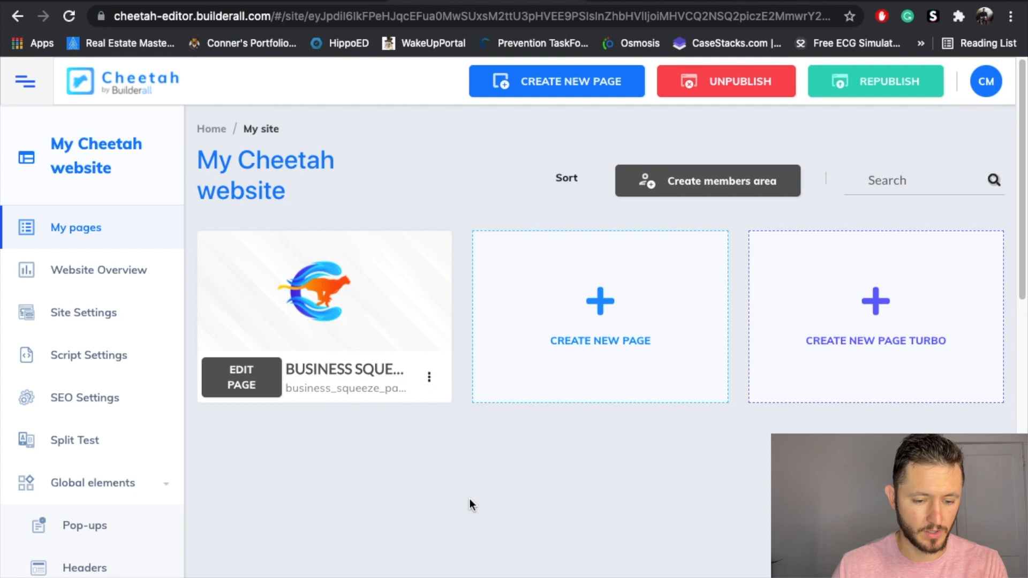
pyautogui.click(242, 385)
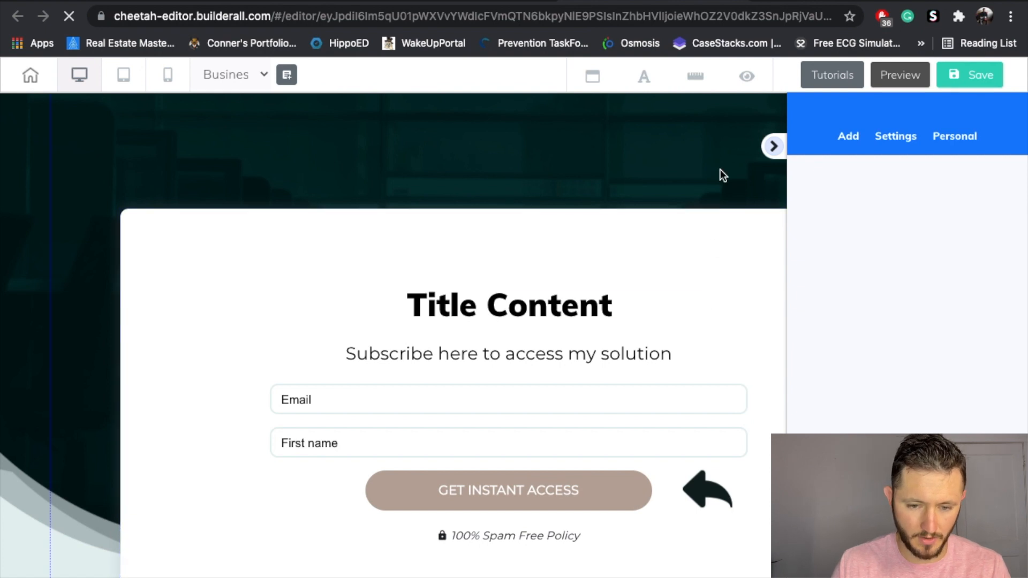
pyautogui.click(772, 147)
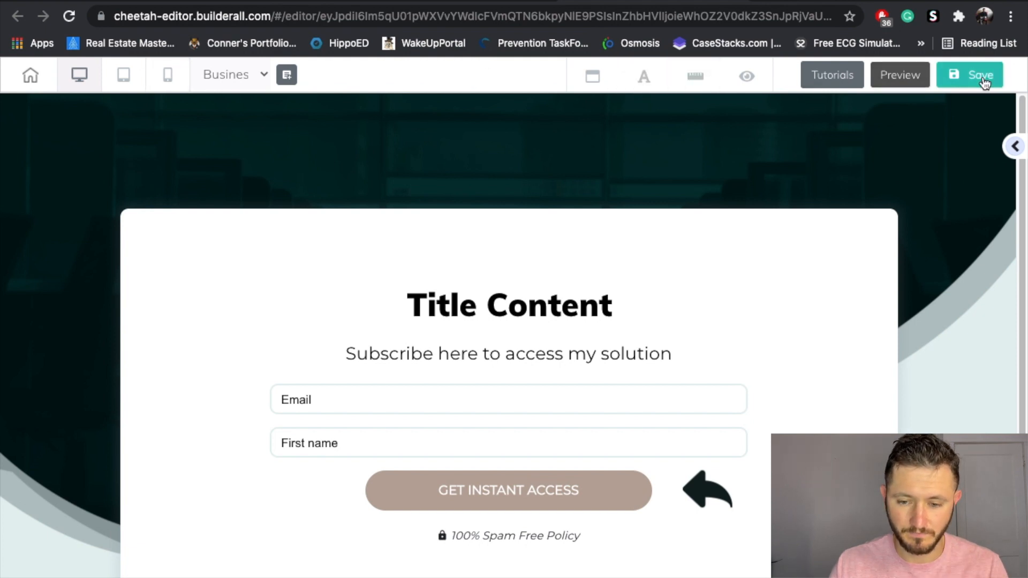
# Step: Preview the squeeze page in mobile and desktop layouts, and return to the editor
pyautogui.click(887, 80)
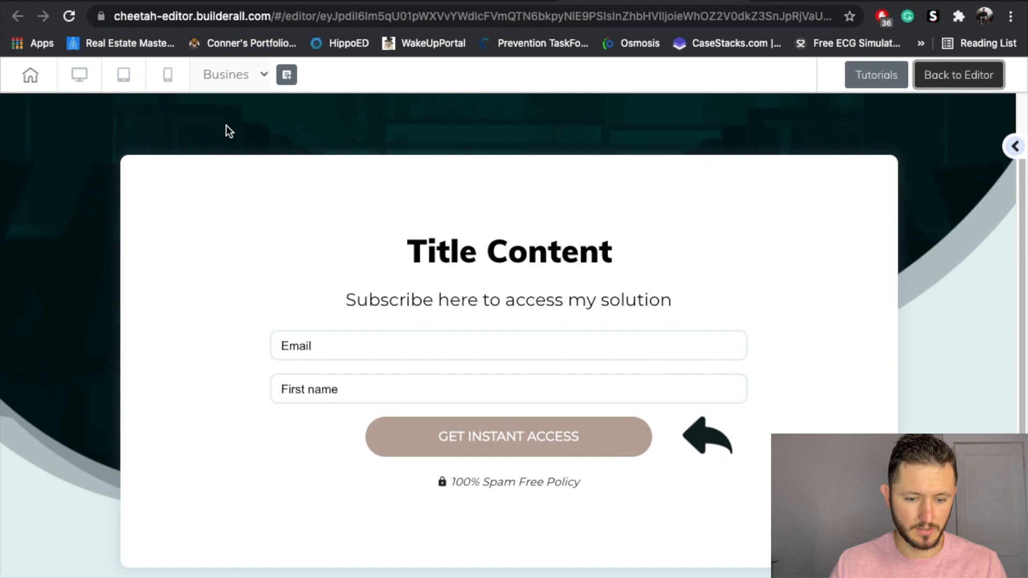
pyautogui.click(163, 79)
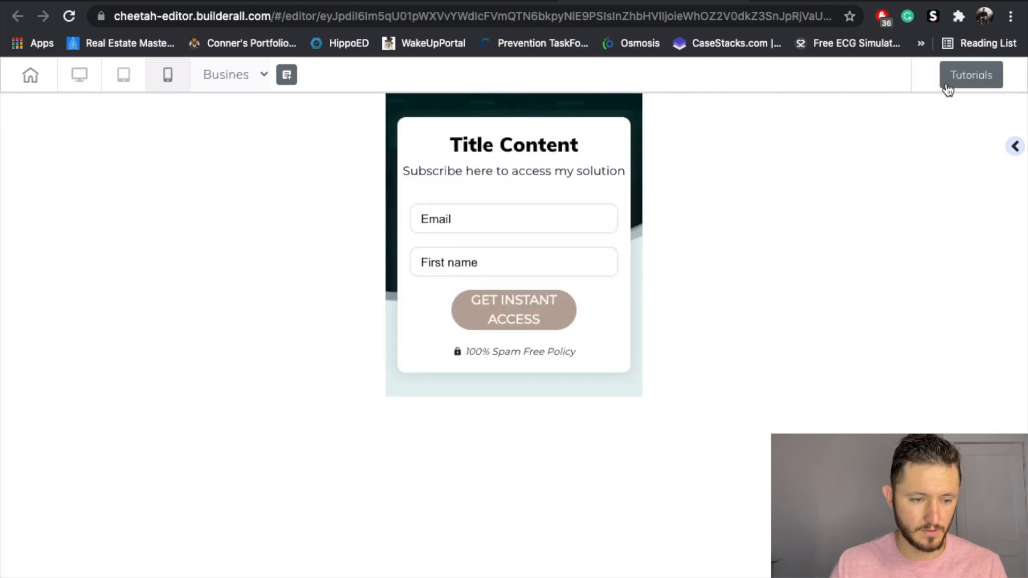
pyautogui.click(80, 75)
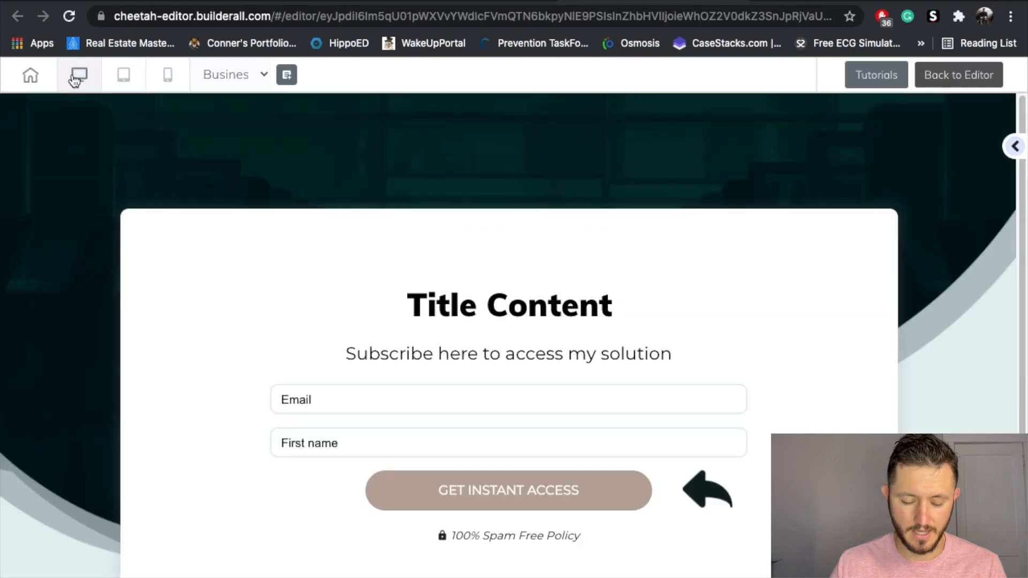
pyautogui.click(934, 76)
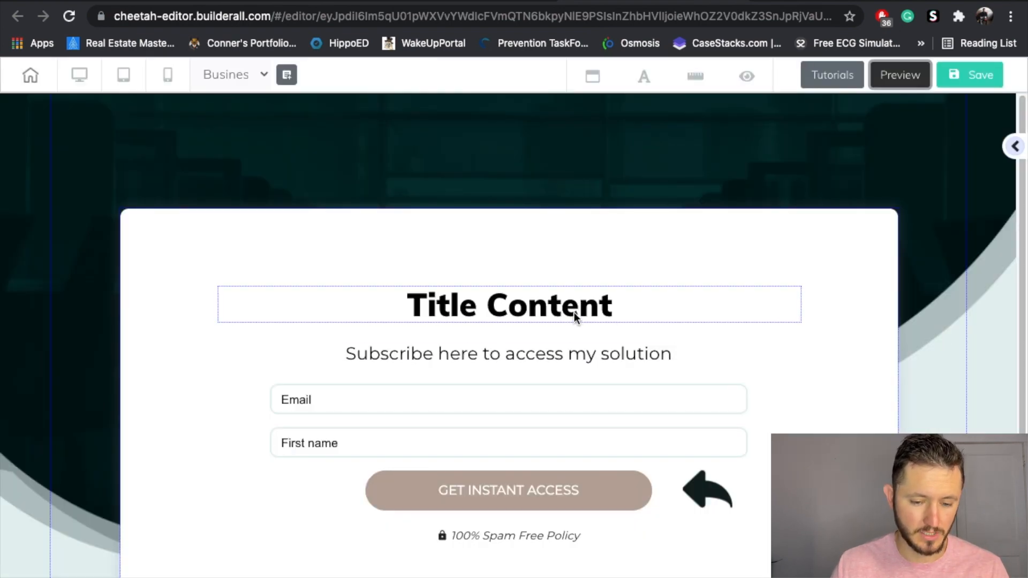
# Step: Replace the page title with "Calling All Financial Coaches!" and move it up toward the top of the white box
pyautogui.click(574, 309)
pyautogui.click(574, 309)
pyautogui.press('super+a')
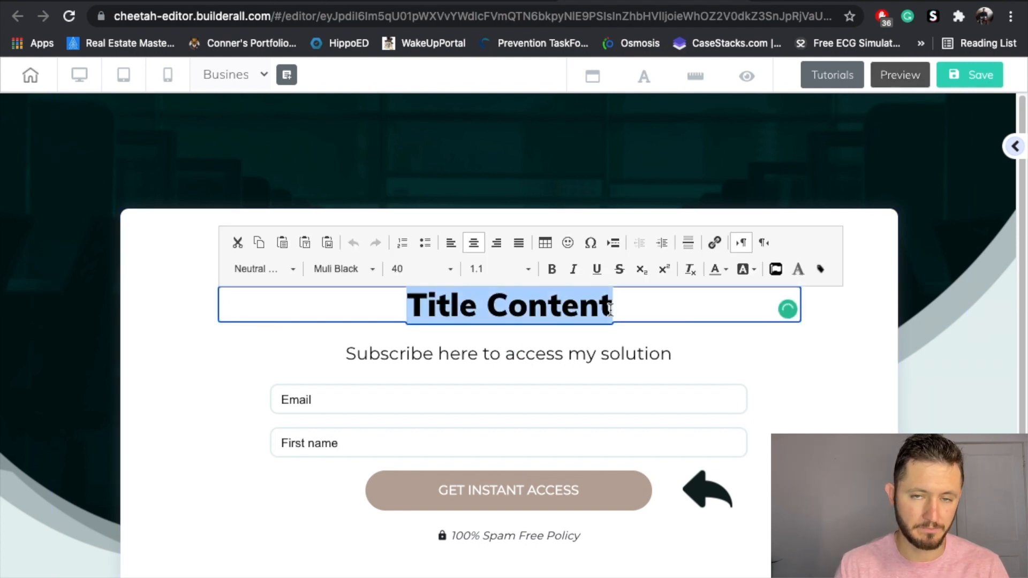
pyautogui.press('BackSpace')
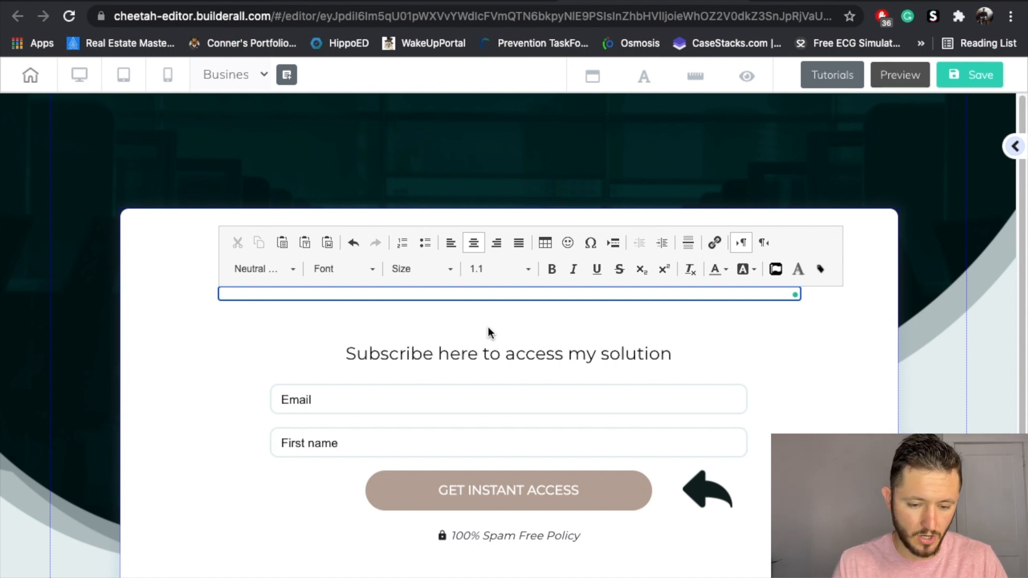
pyautogui.write('Calling All Financial ')
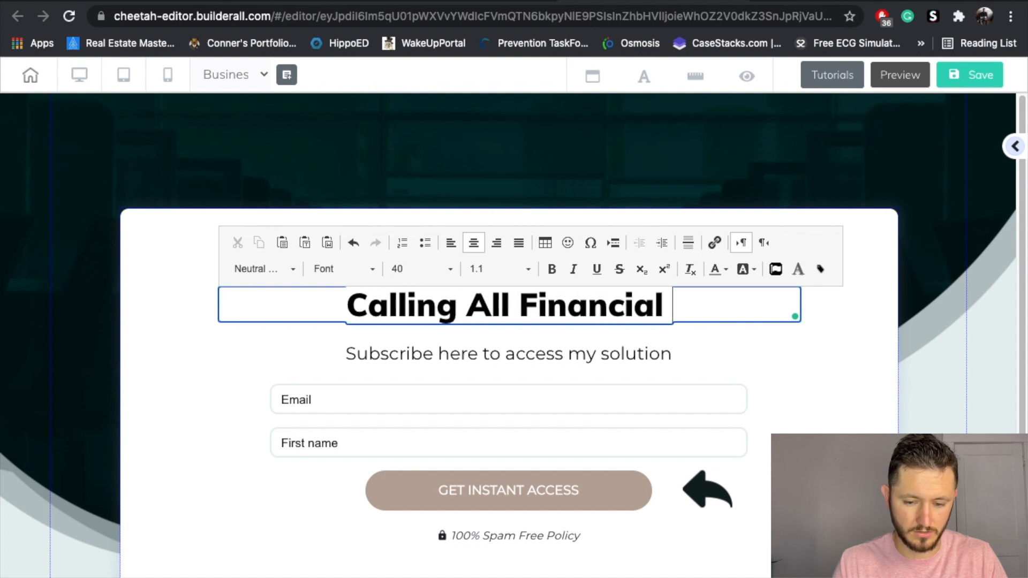
pyautogui.write('Coaches!')
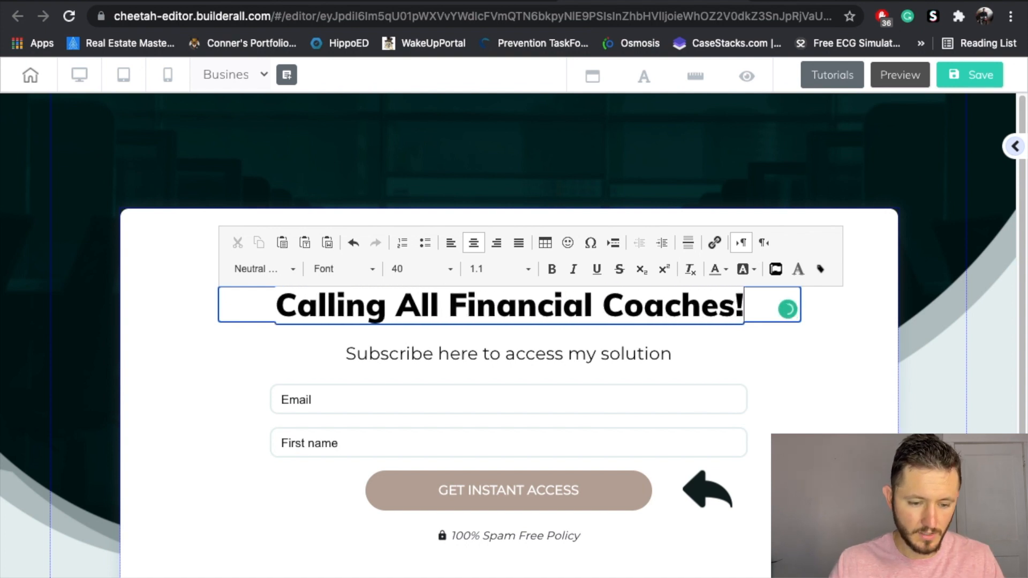
pyautogui.click(222, 349)
pyautogui.moveTo(426, 301); pyautogui.dragTo(429, 261)
pyautogui.click(396, 318)
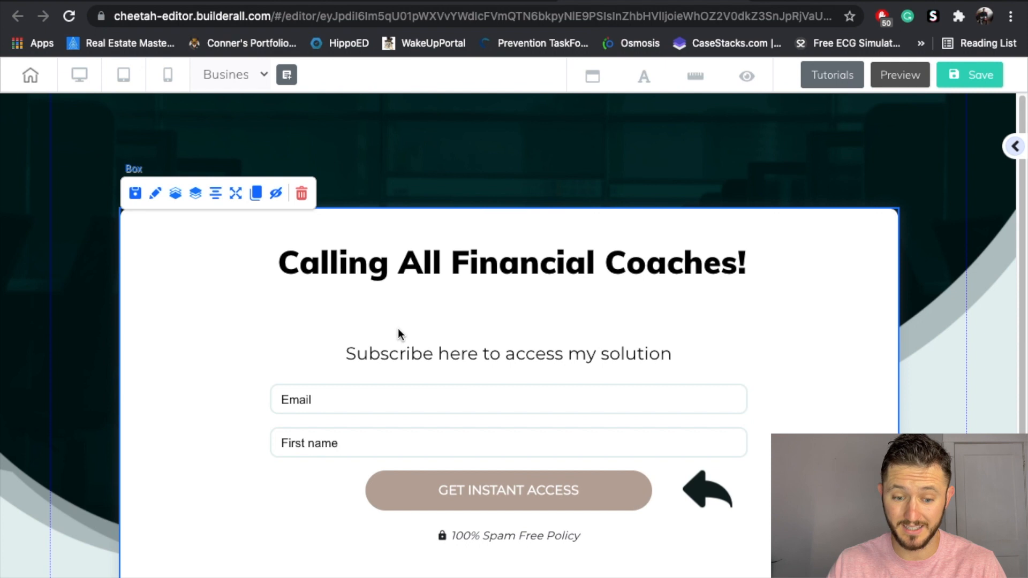
# Step: Add a Title H2 text element between the page title and the subscribe line, centered horizontally in the white box
pyautogui.click(1014, 152)
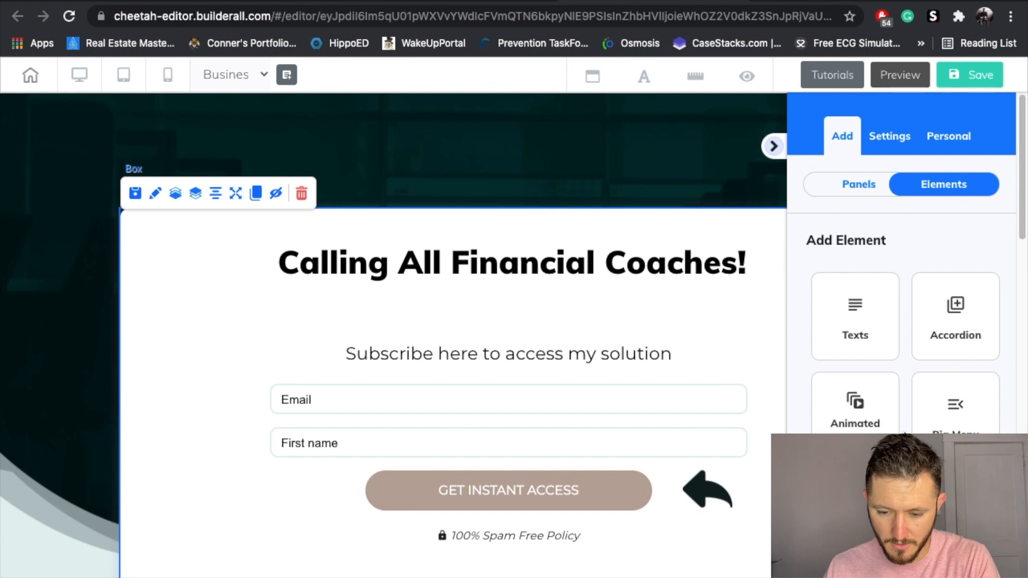
pyautogui.scroll(-5, 905, 268)
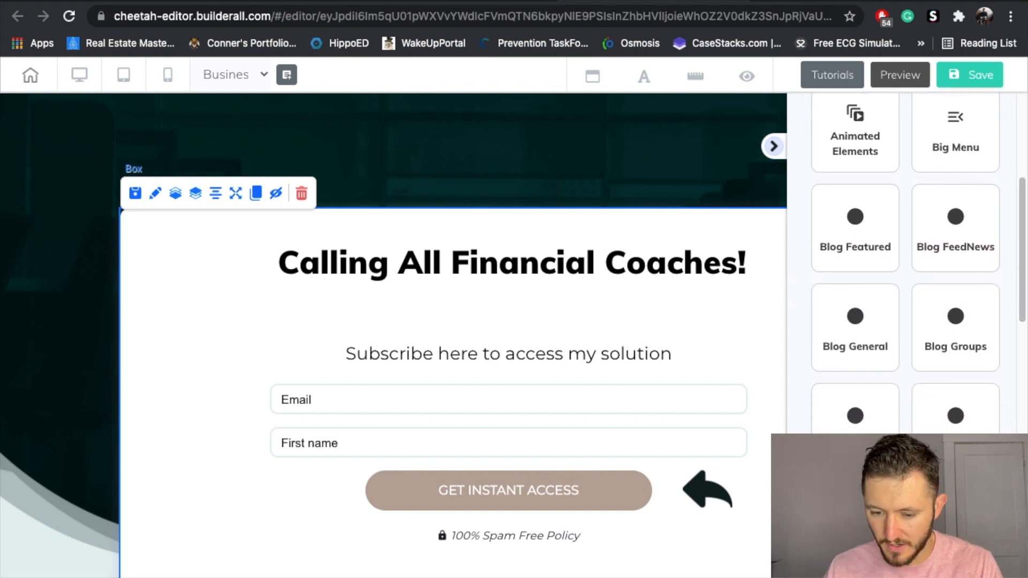
pyautogui.scroll(-4, 904, 262)
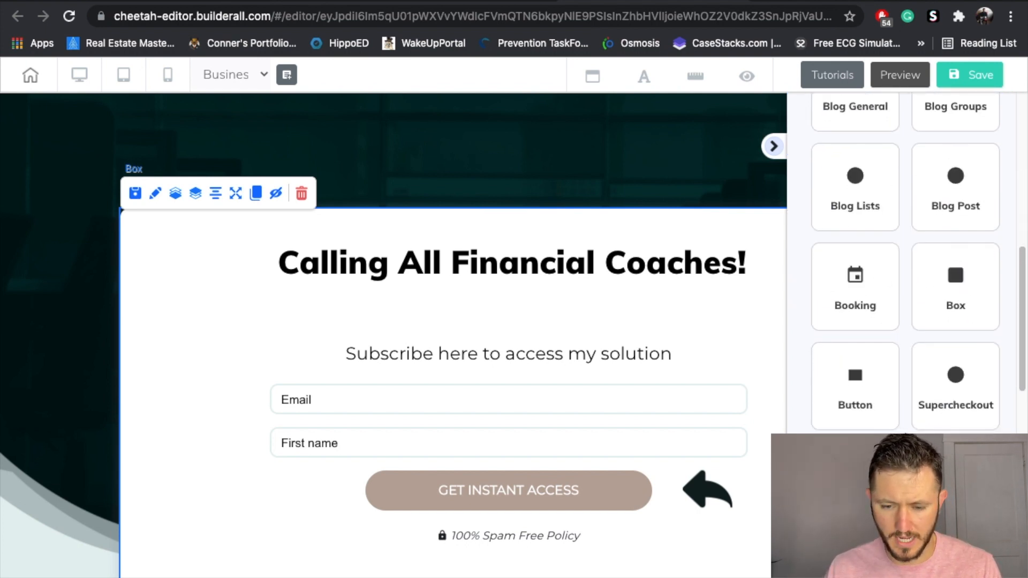
pyautogui.scroll(9, 867, 330)
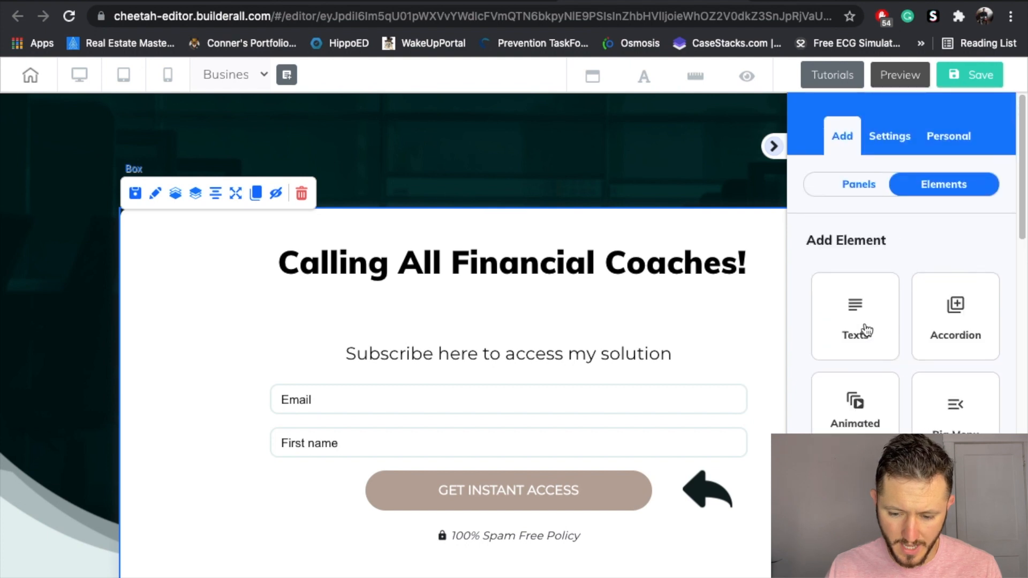
pyautogui.click(867, 330)
pyautogui.scroll(-3, 891, 390)
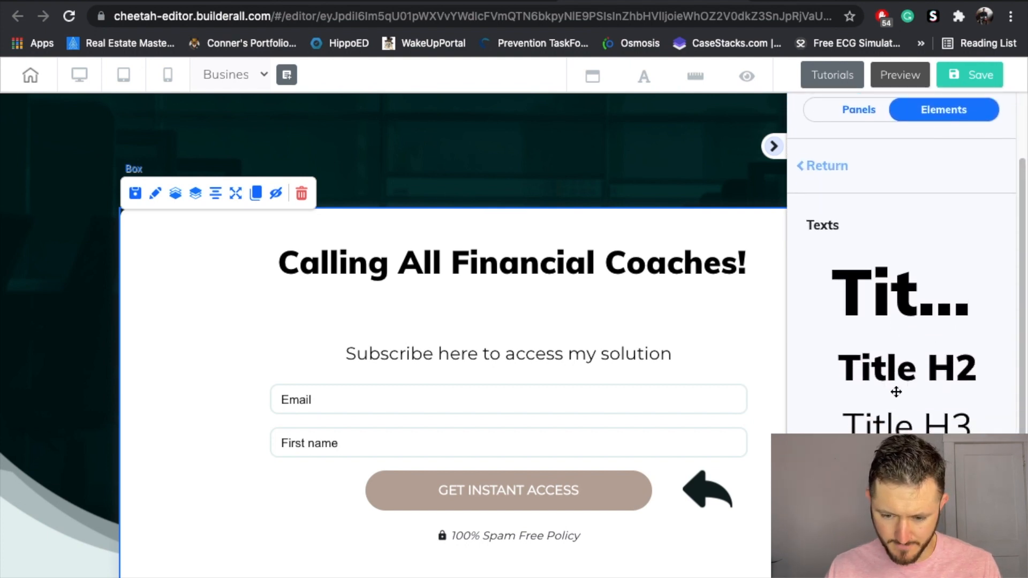
pyautogui.moveTo(916, 352); pyautogui.dragTo(567, 296)
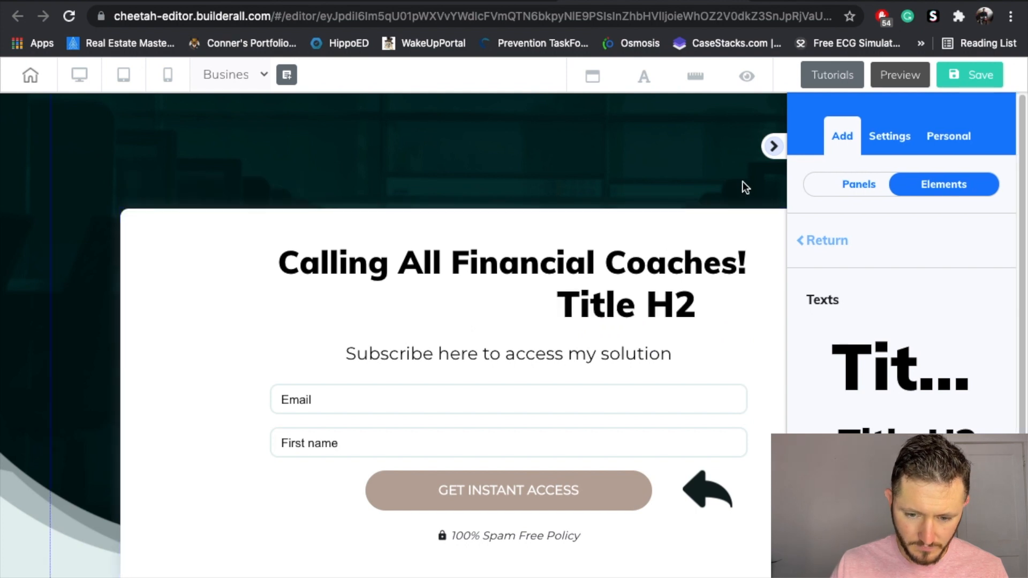
pyautogui.click(619, 323)
pyautogui.moveTo(648, 306); pyautogui.dragTo(530, 314)
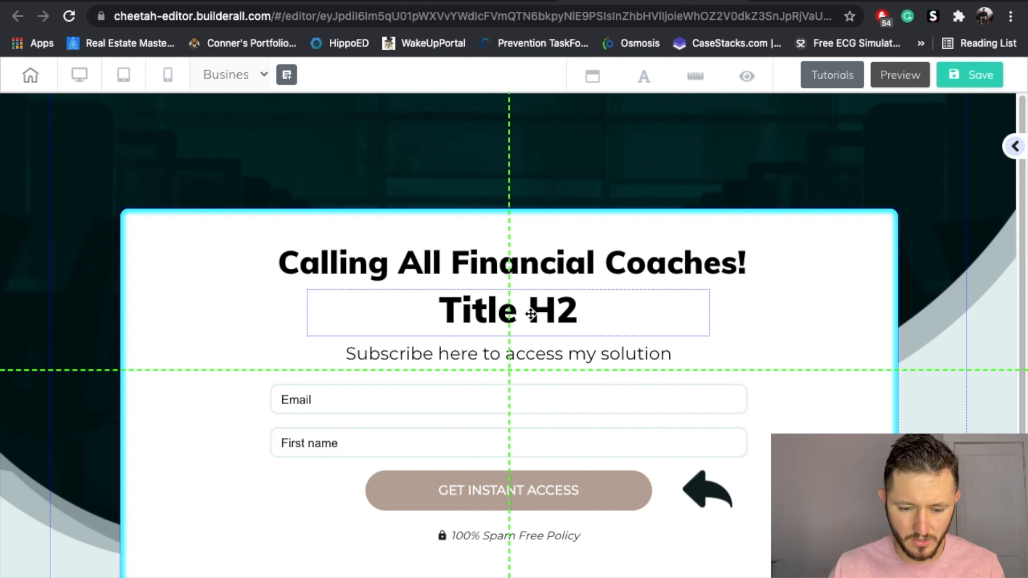
pyautogui.moveTo(530, 314); pyautogui.dragTo(531, 314)
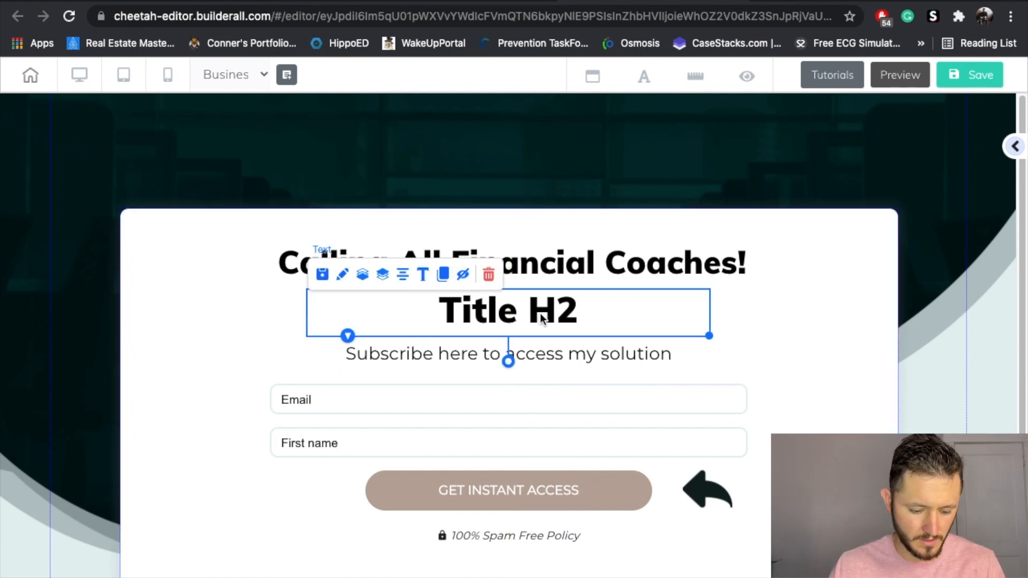
# Step: Replace the new heading's placeholder text with "Learn How You Can"
pyautogui.doubleClick(541, 313)
pyautogui.tripleClick(540, 314)
pyautogui.write('Lear')
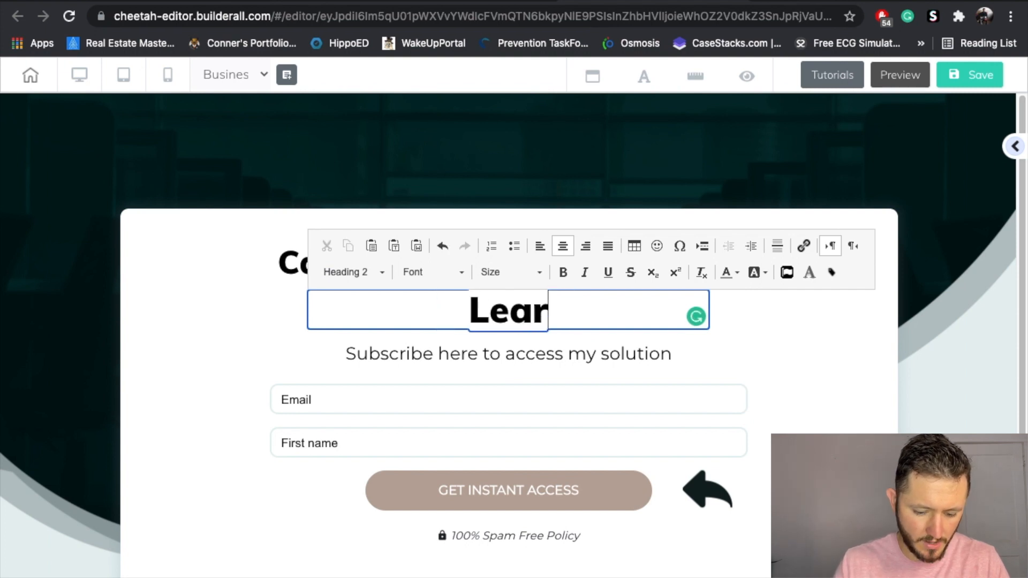
pyautogui.write('n How You')
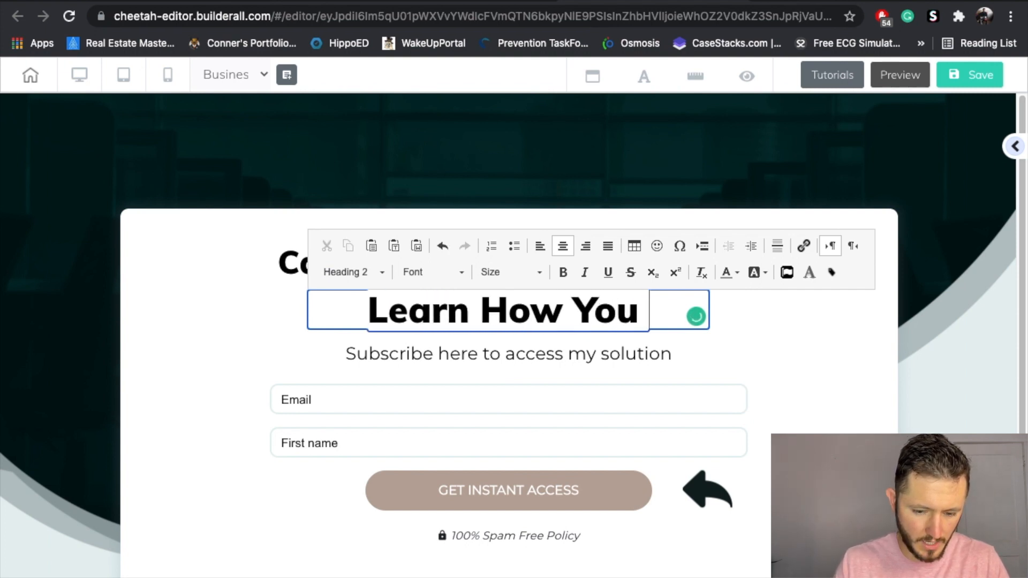
pyautogui.write(' Can ')
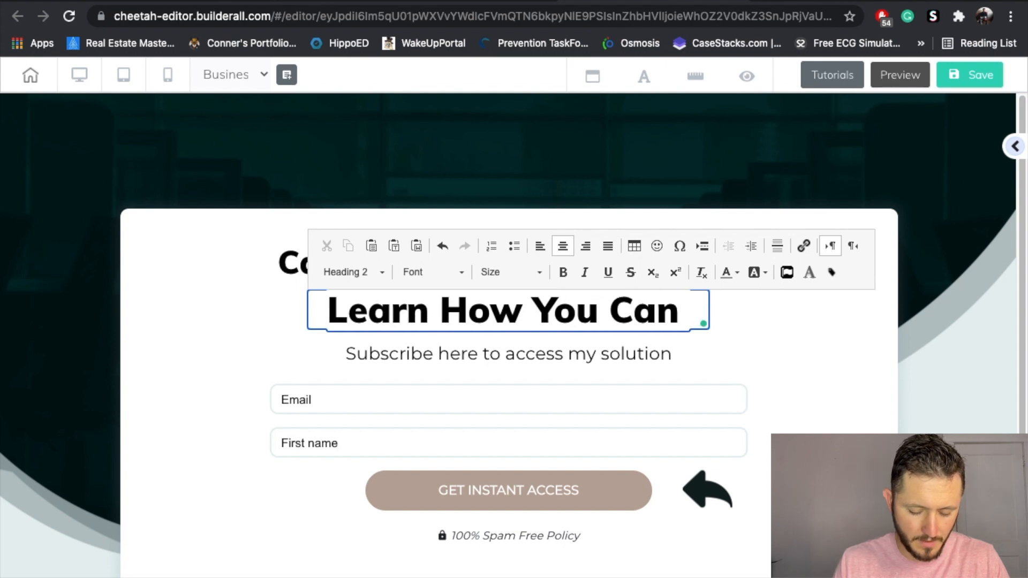
pyautogui.write('MA')
pyautogui.press('BackSpace')
pyautogui.write('a')
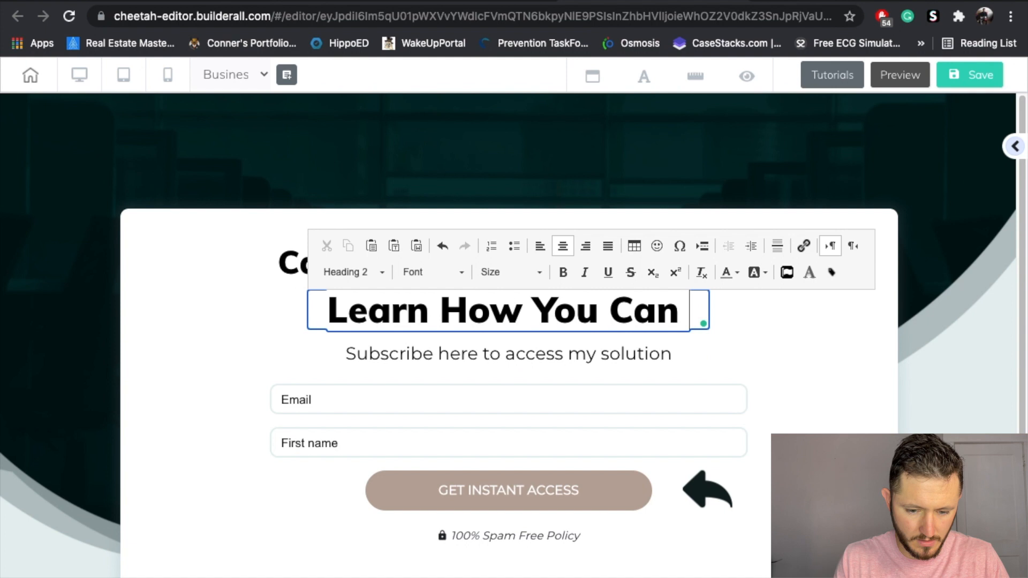
pyautogui.write('k')
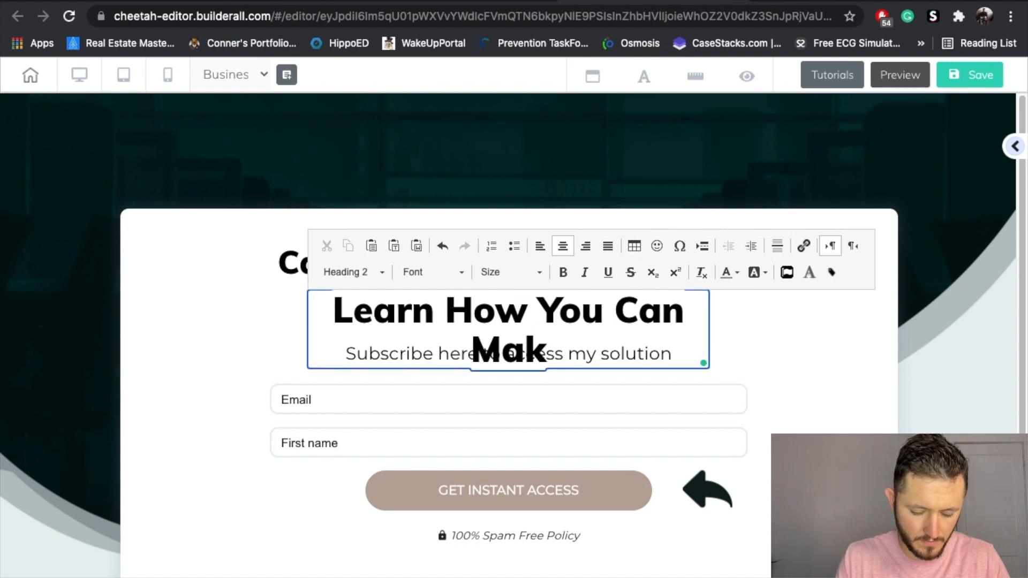
pyautogui.press('BackSpace')
pyautogui.press('BackSpace')
pyautogui.press('BackSpace')
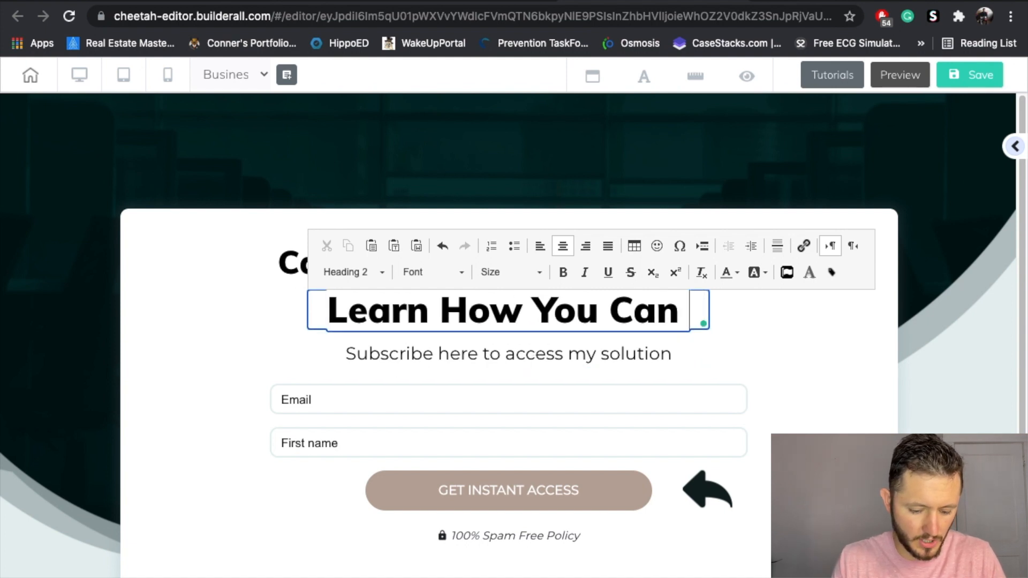
# Step: Continue the subheading after "Can" with "Earn More Money While Paying Less For The Process"
pyautogui.write('Ear')
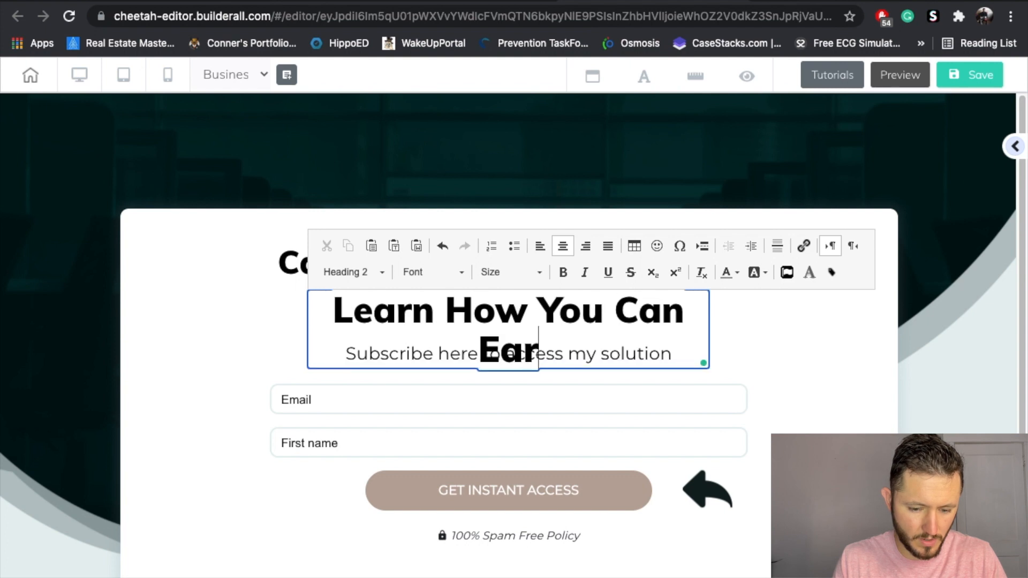
pyautogui.write('n More Money')
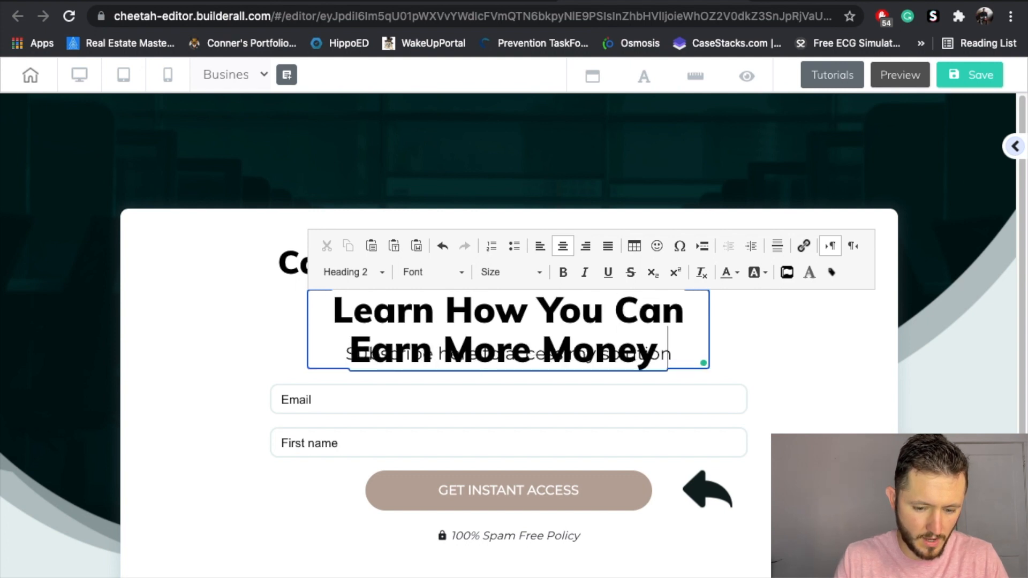
pyautogui.write(' While Pay')
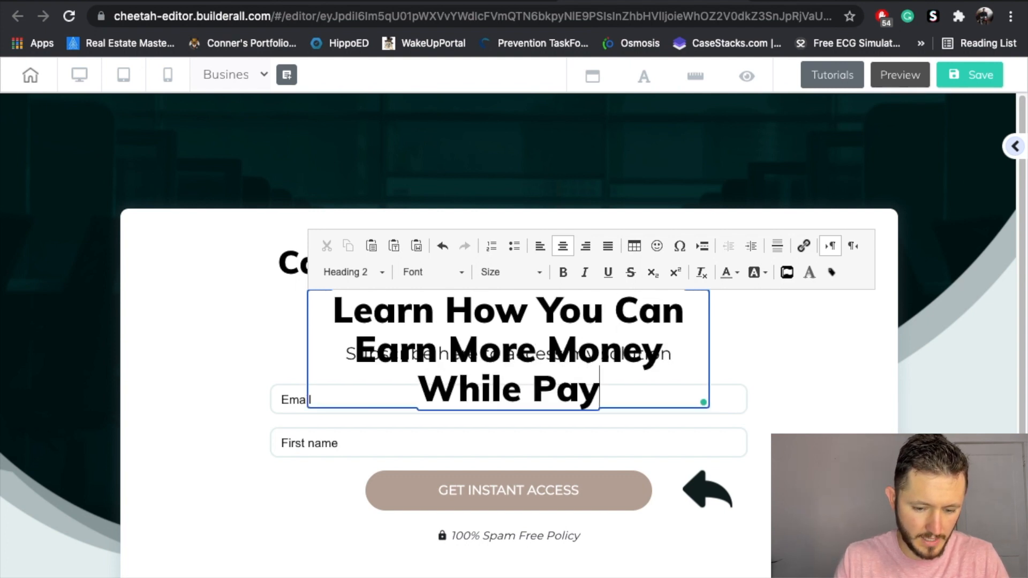
pyautogui.write('ing Less')
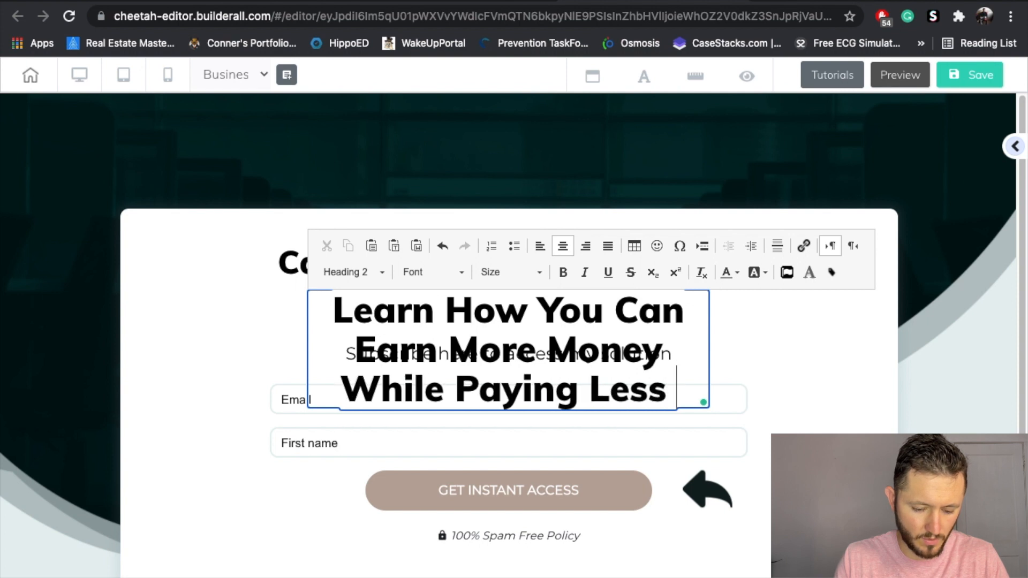
pyautogui.write(' For The')
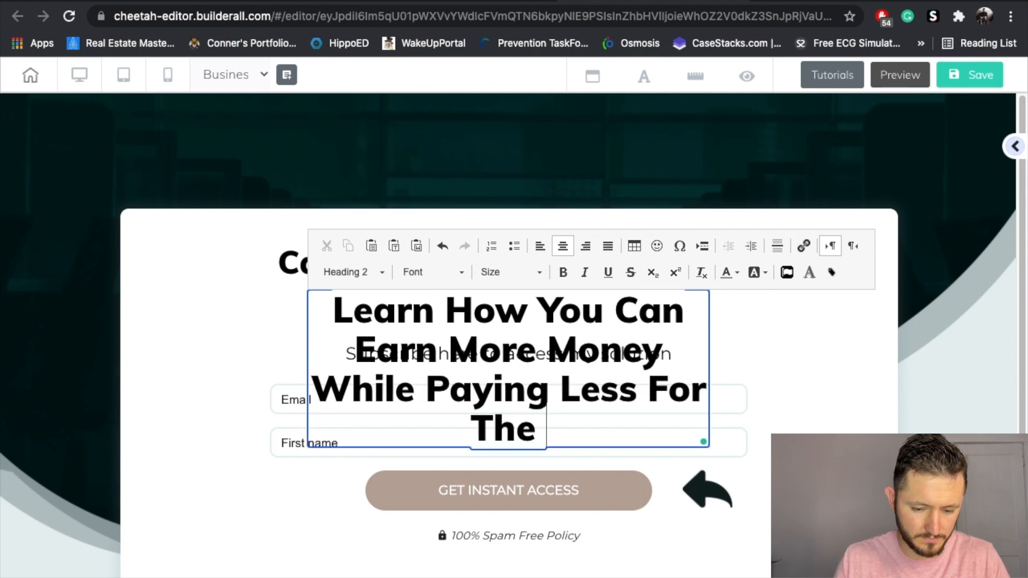
pyautogui.write(' Process')
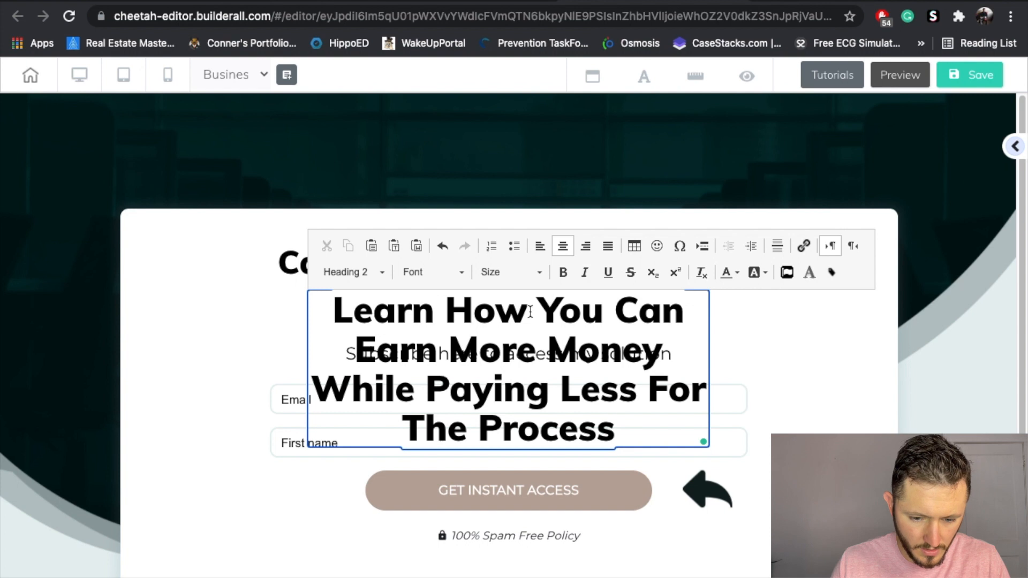
# Step: Color the entire subheading text dark blue and leave text editing
pyautogui.tripleClick(623, 423)
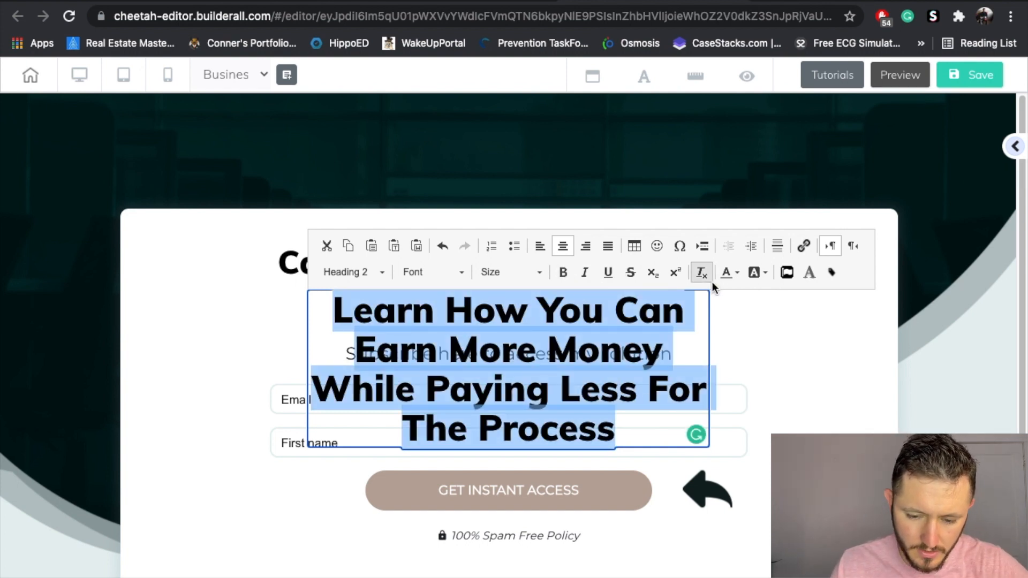
pyautogui.click(737, 274)
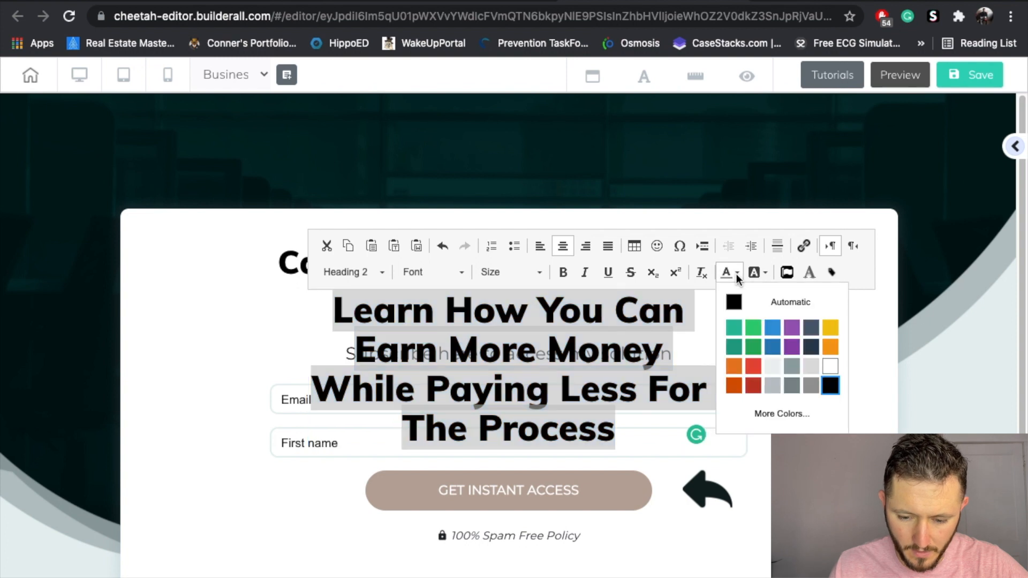
pyautogui.click(776, 347)
pyautogui.click(816, 368)
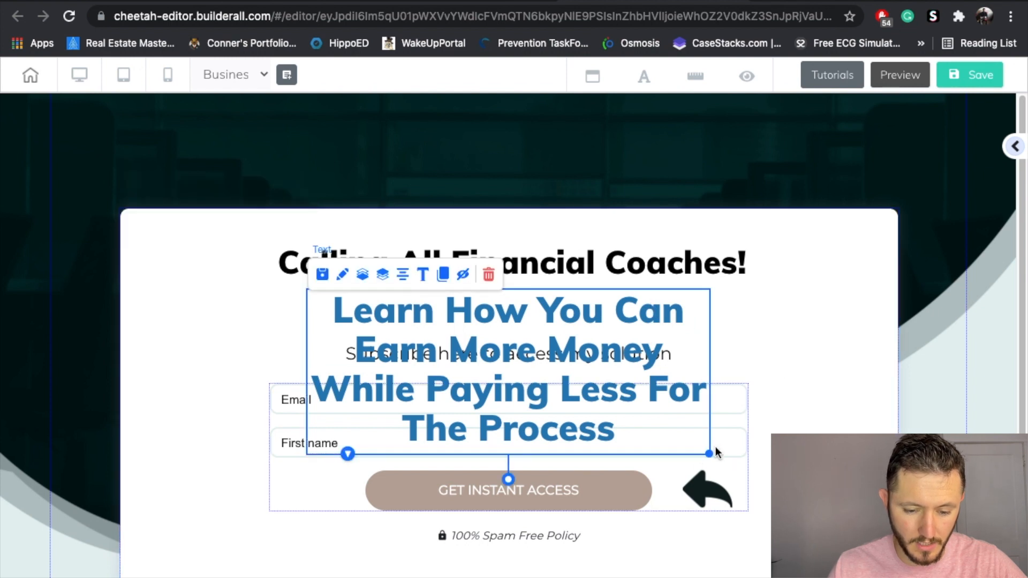
# Step: Widen the subheading's text box to the white box's right edge and set all its text to size 35
pyautogui.moveTo(708, 453); pyautogui.dragTo(901, 393)
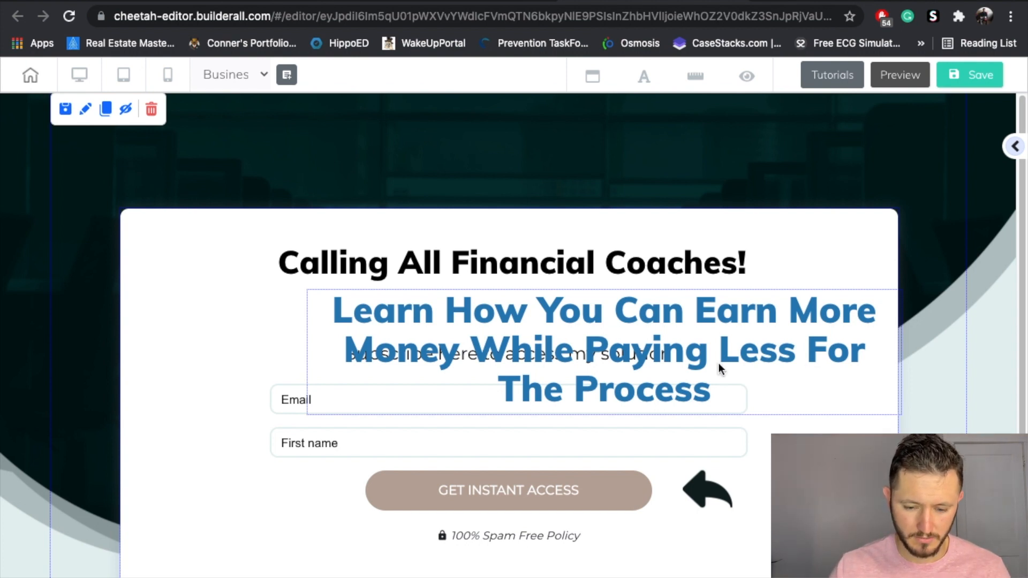
pyautogui.click(690, 394)
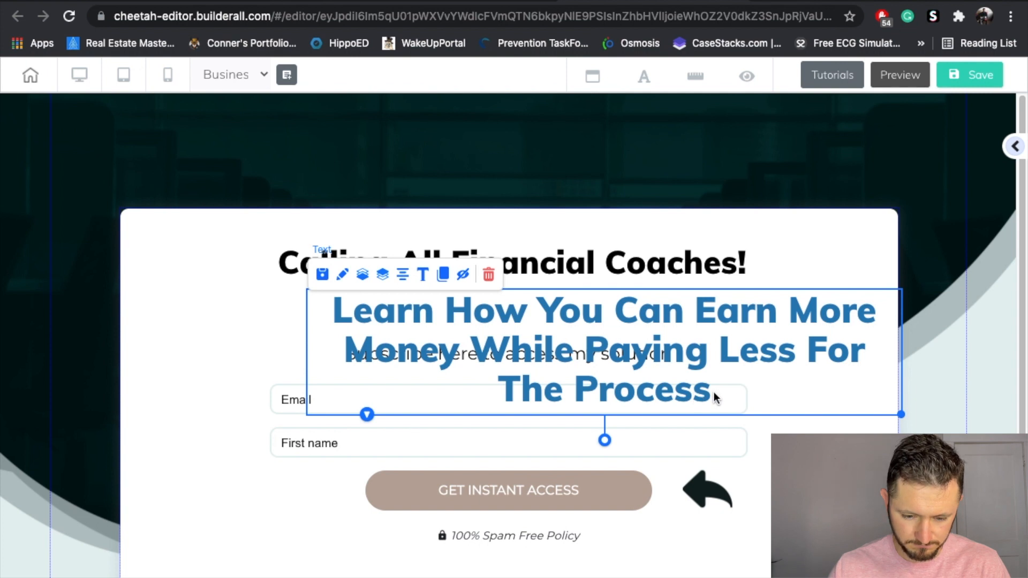
pyautogui.doubleClick(714, 394)
pyautogui.hotkey('ctrl', 'a')
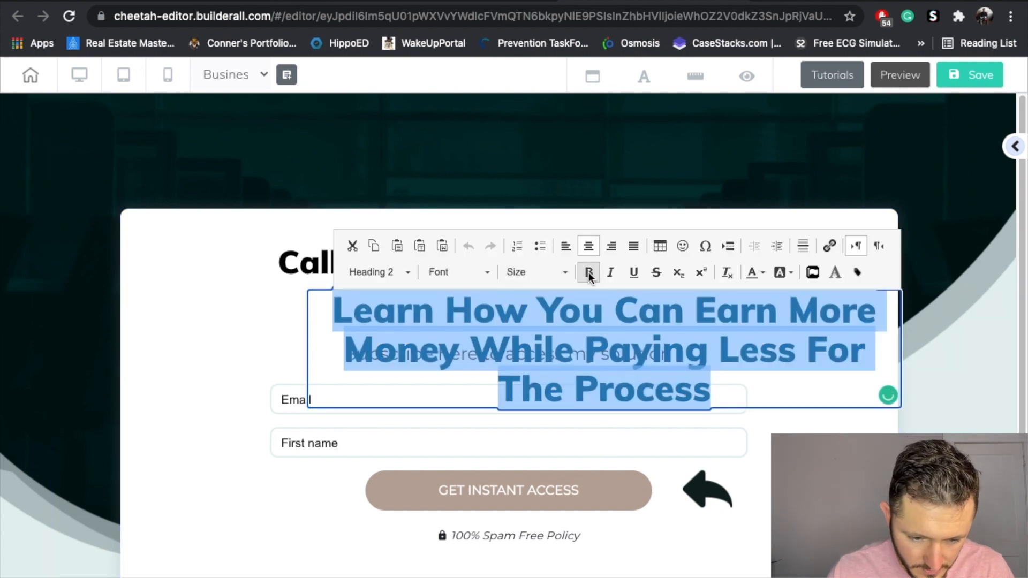
pyautogui.click(569, 272)
pyautogui.click(568, 271)
pyautogui.click(569, 272)
pyautogui.scroll(-10, 557, 372)
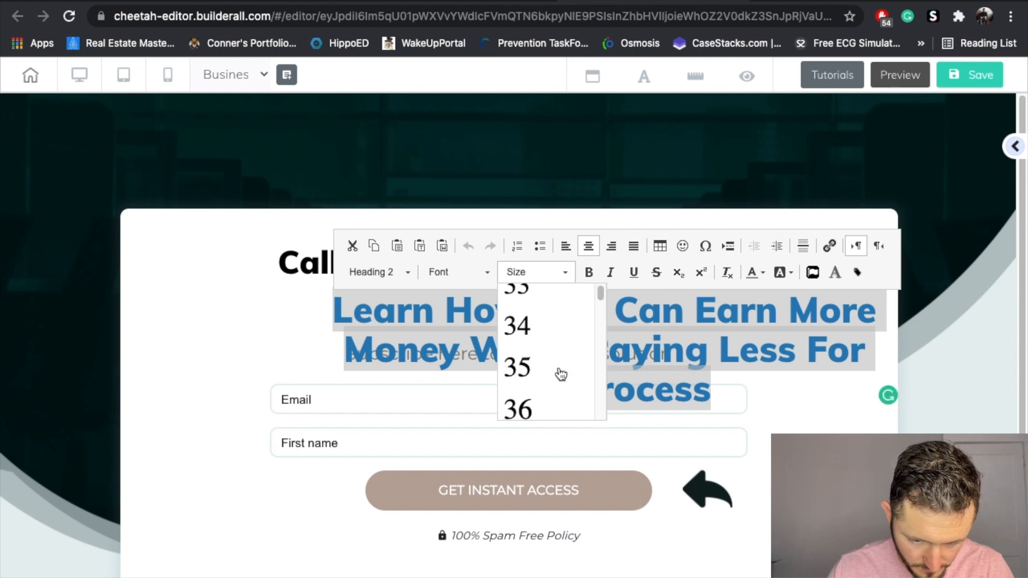
pyautogui.click(558, 369)
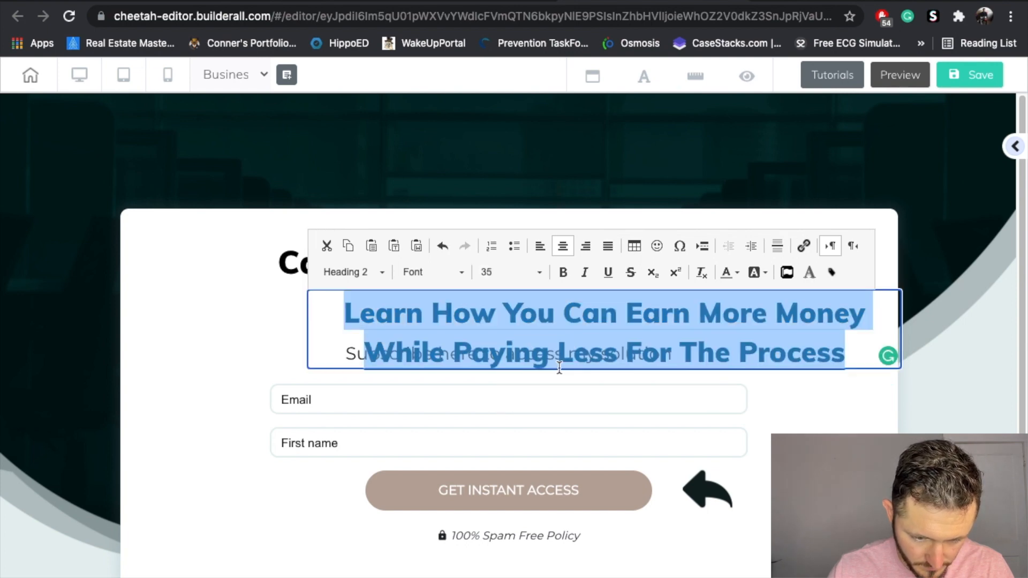
# Step: Move the subheading to the white box's left edge and widen it to span the box's full width
pyautogui.click(300, 325)
pyautogui.moveTo(369, 311); pyautogui.dragTo(191, 300)
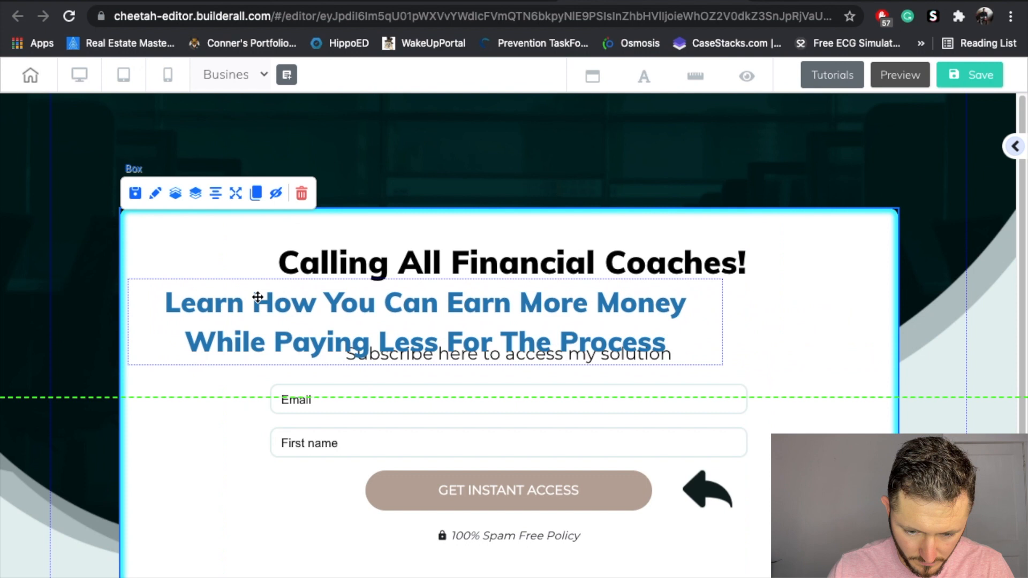
pyautogui.moveTo(719, 362); pyautogui.dragTo(900, 344)
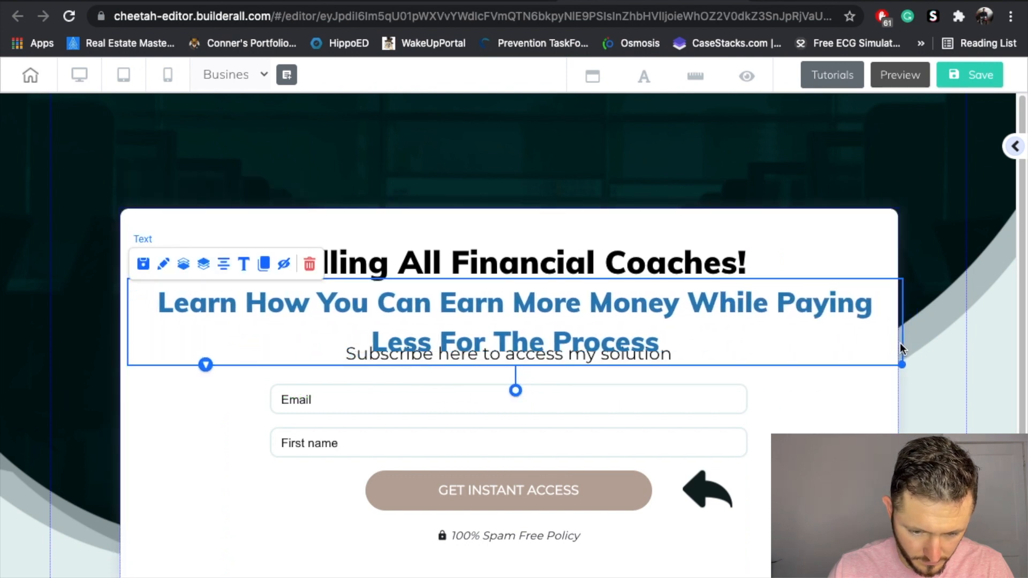
# Step: Move the "Subscribe here to access my solution" line down to the Email field and center the subheading between it and the page title
pyautogui.click(878, 398)
pyautogui.click(659, 359)
pyautogui.click(724, 383)
pyautogui.click(619, 356)
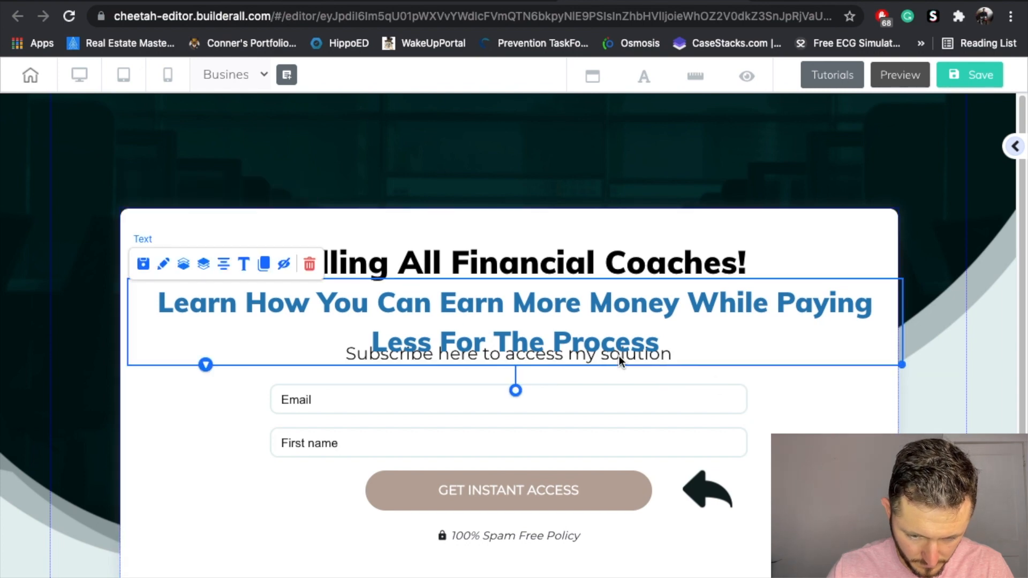
pyautogui.moveTo(599, 300); pyautogui.dragTo(602, 269)
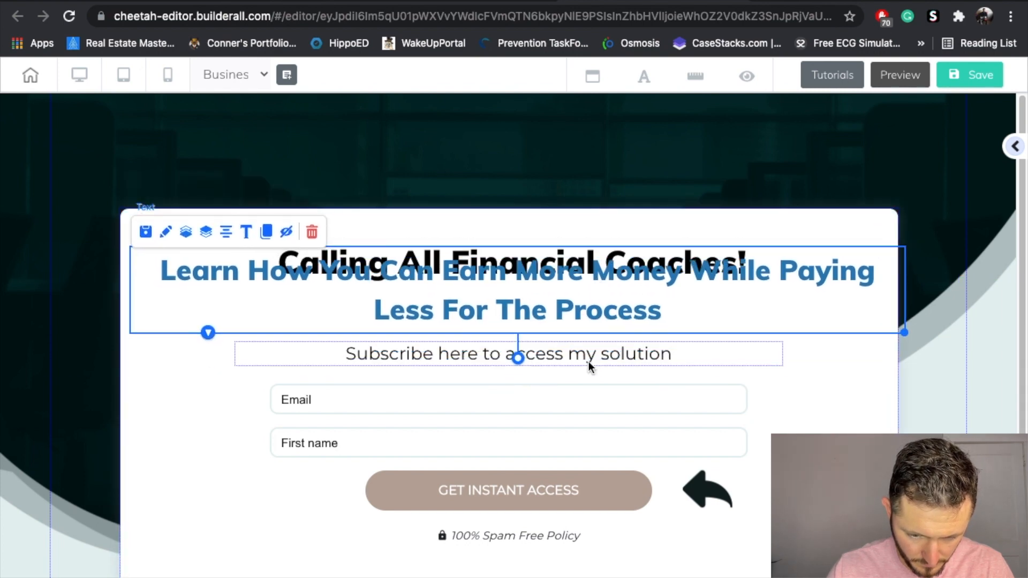
pyautogui.moveTo(589, 359); pyautogui.dragTo(587, 387)
pyautogui.moveTo(590, 294); pyautogui.dragTo(581, 317)
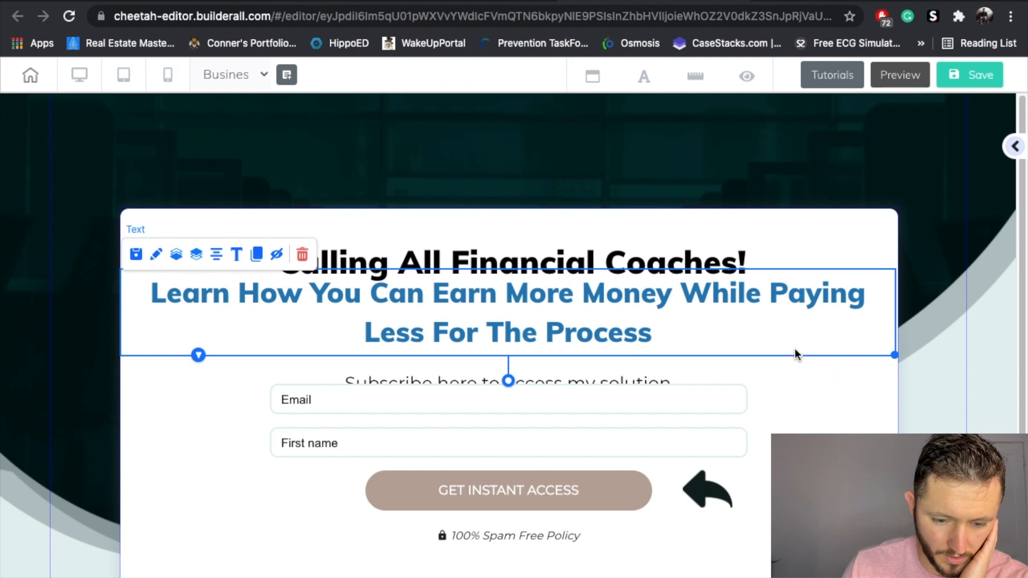
# Step: Delete "For The Process" from the end of the blue subheading
pyautogui.doubleClick(587, 330)
pyautogui.doubleClick(587, 331)
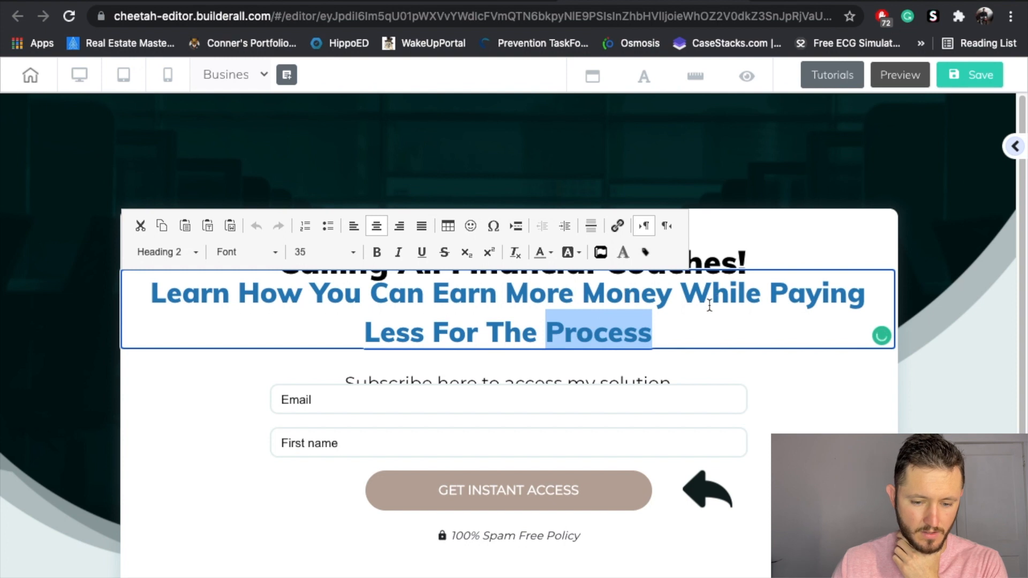
pyautogui.click(676, 336)
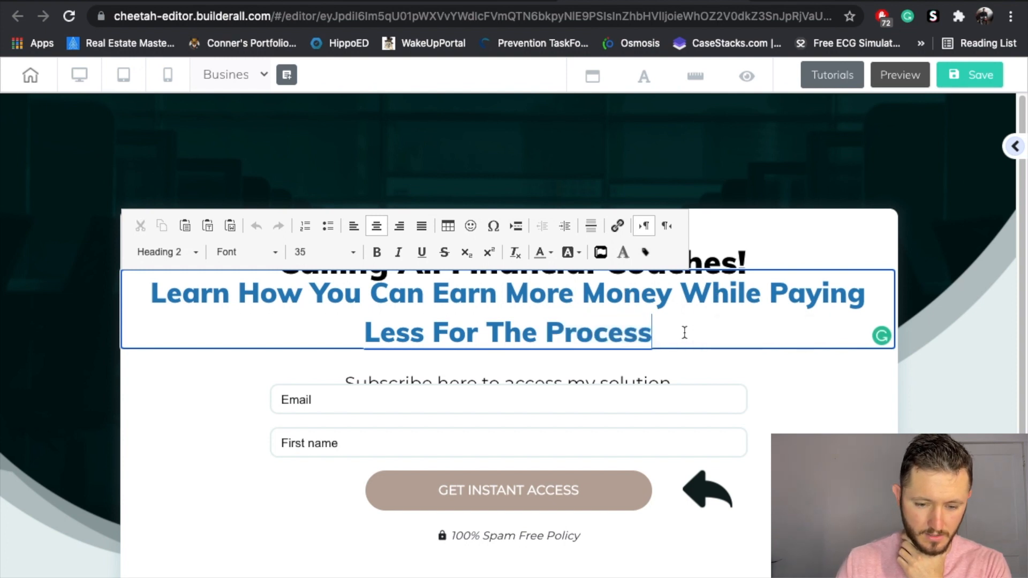
pyautogui.press('BackSpace')
pyautogui.press('BackSpace')
pyautogui.press('BackSpace')
pyautogui.press('BackSpace')
pyautogui.press('BackSpace')
pyautogui.press('BackSpace')
pyautogui.press('BackSpace')
pyautogui.press('BackSpace')
pyautogui.press('BackSpace')
pyautogui.press('BackSpace')
pyautogui.press('BackSpace')
pyautogui.press('BackSpace')
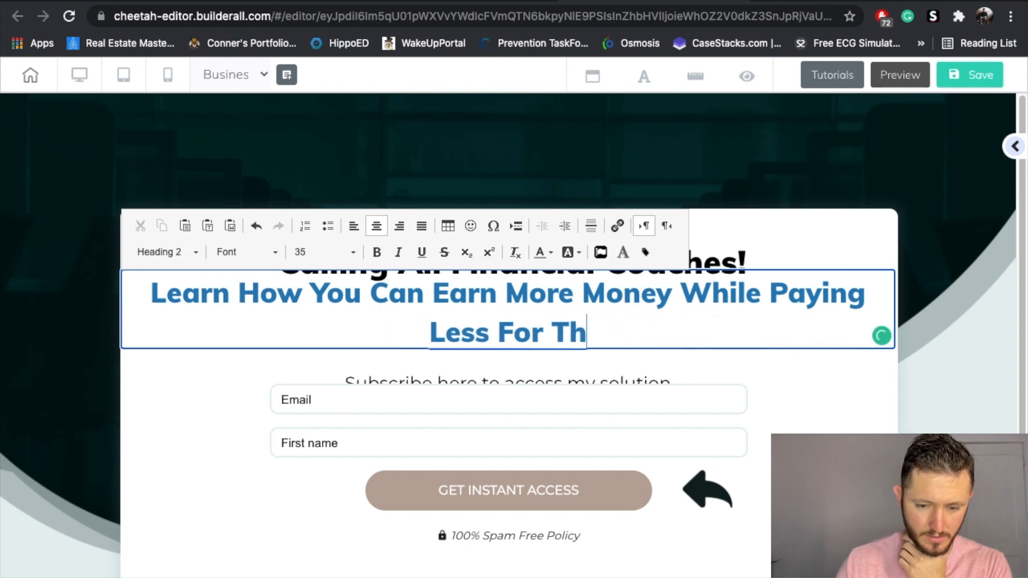
pyautogui.press('BackSpace')
pyautogui.press('BackSpace')
pyautogui.press('BackSpace')
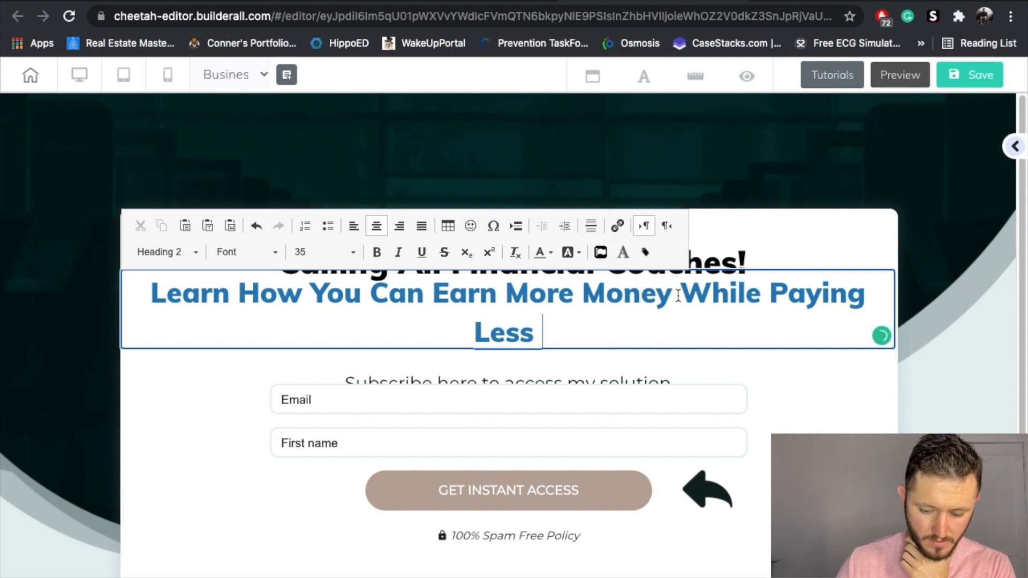
# Step: Remove the word "Money" from the subheading so it reads "Learn How You Can Earn More While Paying Less"
pyautogui.press('BackSpace')
pyautogui.press('BackSpace')
pyautogui.press('BackSpace')
pyautogui.press('BackSpace')
pyautogui.press('BackSpace')
pyautogui.press('BackSpace')
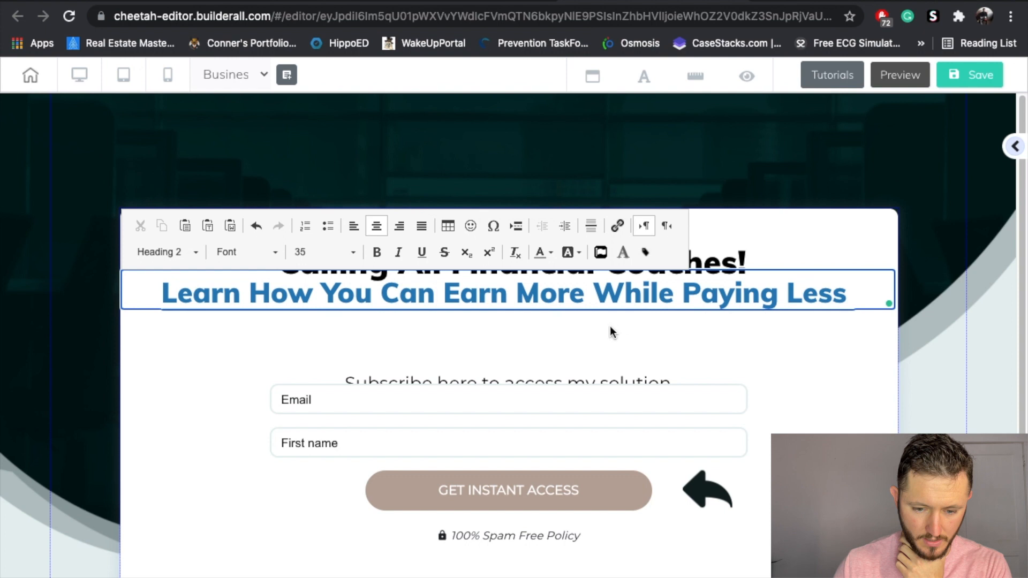
pyautogui.press('Right')
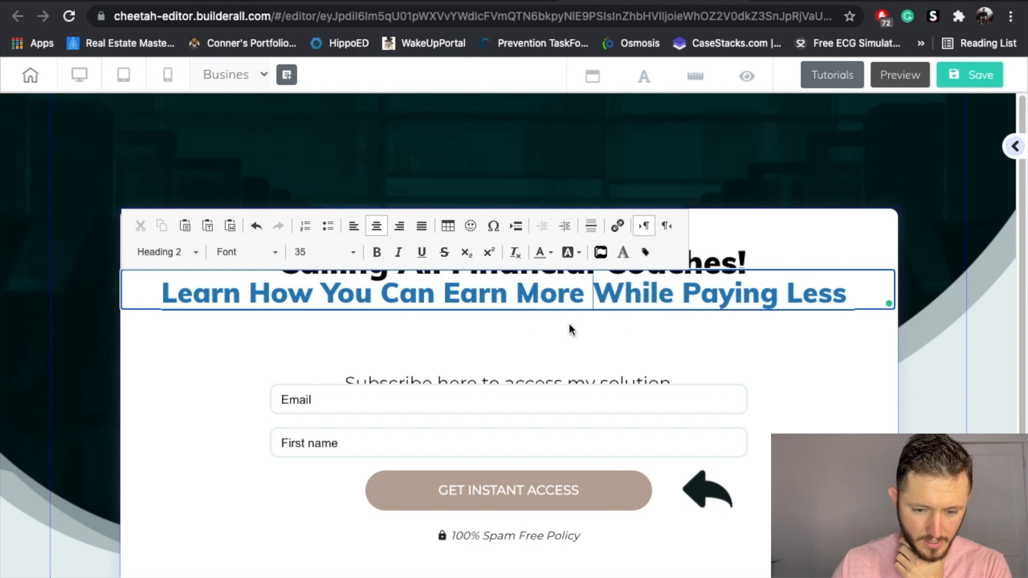
# Step: Move the subheading down clear of the title and the "Subscribe here to access my solution" line up between it and the Email field
pyautogui.click(535, 324)
pyautogui.moveTo(535, 307); pyautogui.dragTo(534, 329)
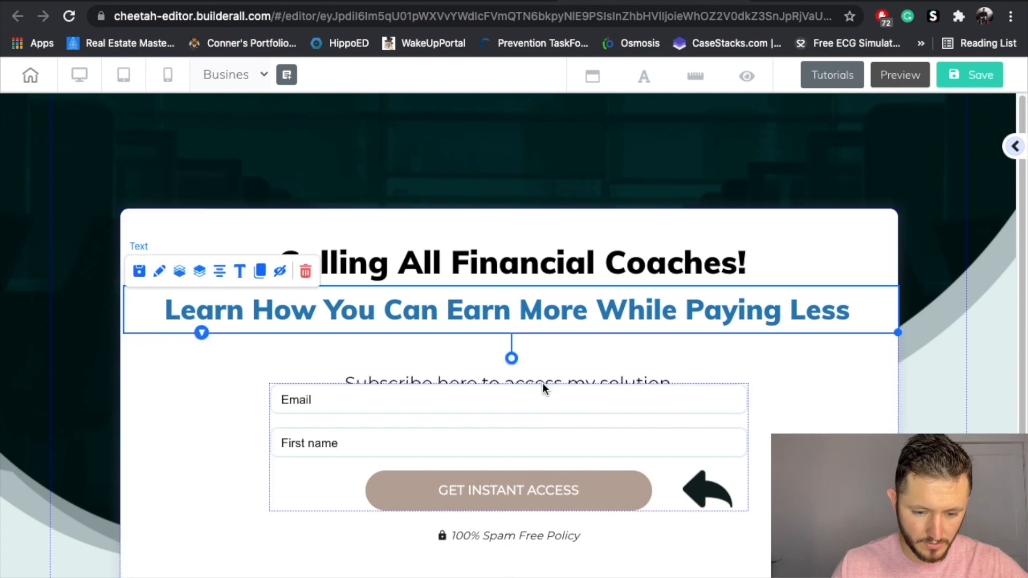
pyautogui.moveTo(544, 376); pyautogui.dragTo(548, 349)
pyautogui.click(827, 408)
pyautogui.moveTo(635, 353); pyautogui.dragTo(635, 349)
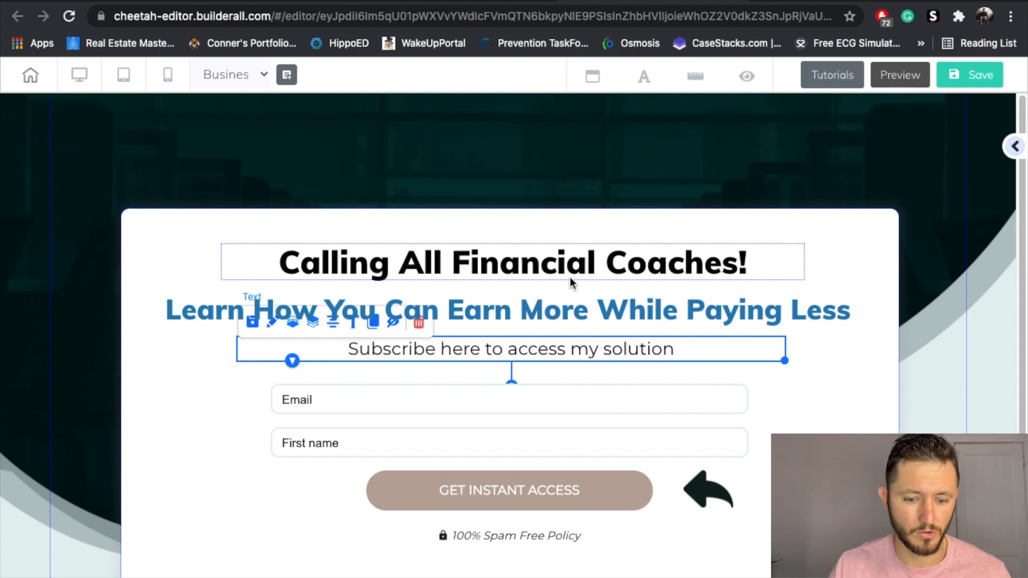
# Step: Replace the "Subscribe here to access my solution" text with "Learn The Secret Sales Process"
pyautogui.doubleClick(582, 350)
pyautogui.doubleClick(582, 350)
pyautogui.tripleClick(582, 350)
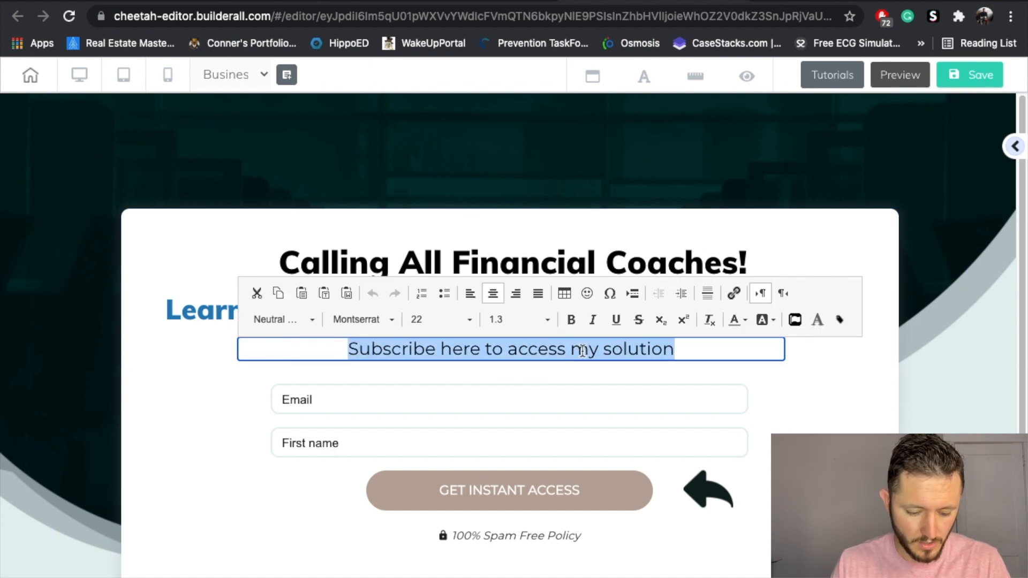
pyautogui.write('Learn the')
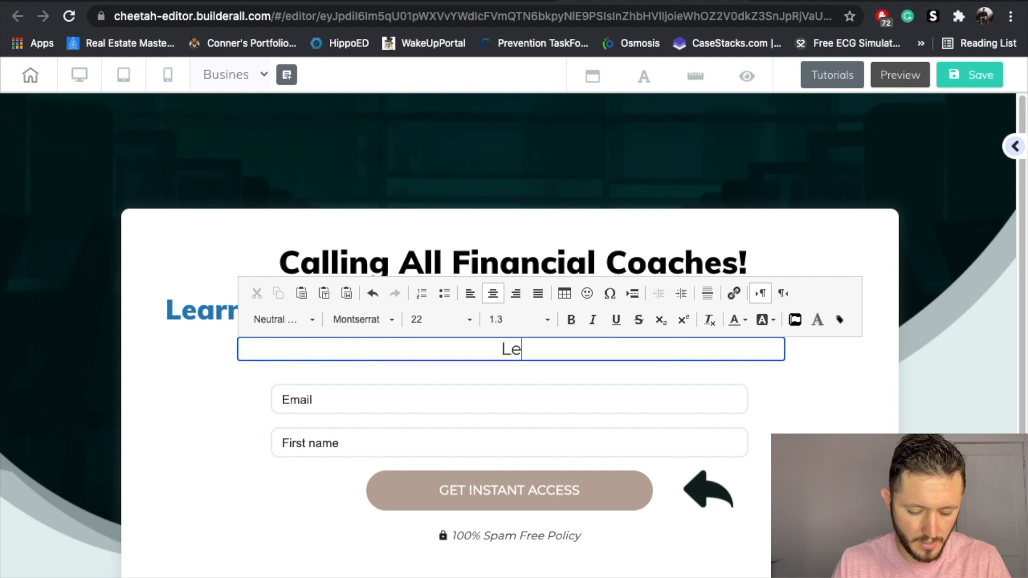
pyautogui.press('BackSpace')
pyautogui.press('BackSpace')
pyautogui.press('BackSpace')
pyautogui.press('BackSpace')
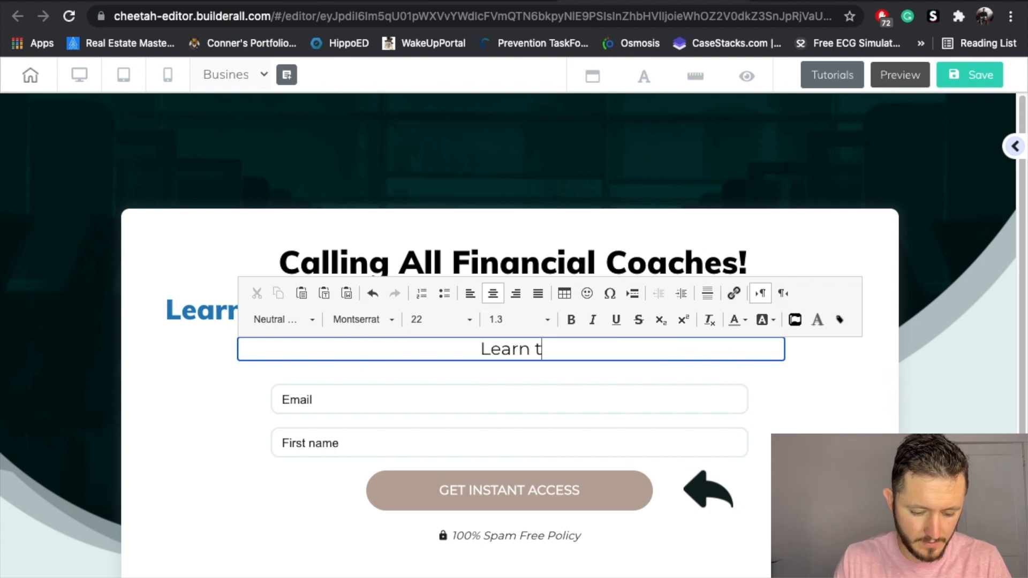
pyautogui.write('The Secret Sales')
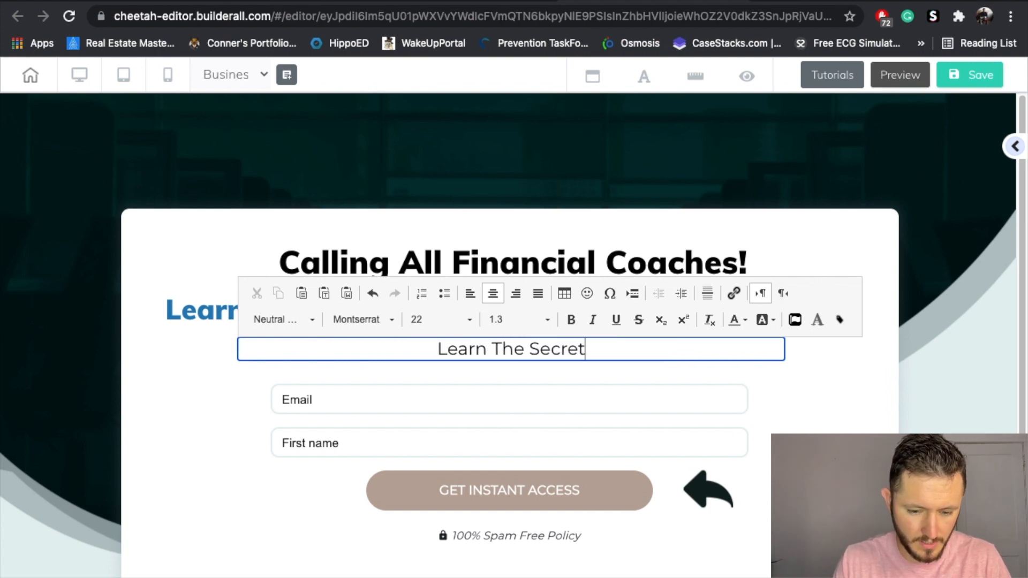
pyautogui.write(' Process')
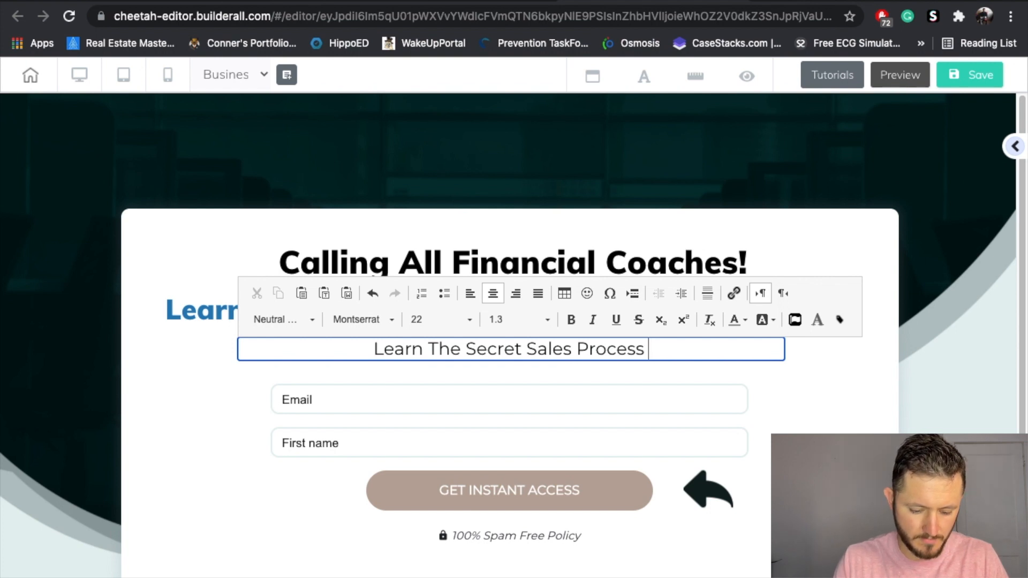
# Step: Extend the line above the Email field with "By Booking a Call!"
pyautogui.write('By Bpp')
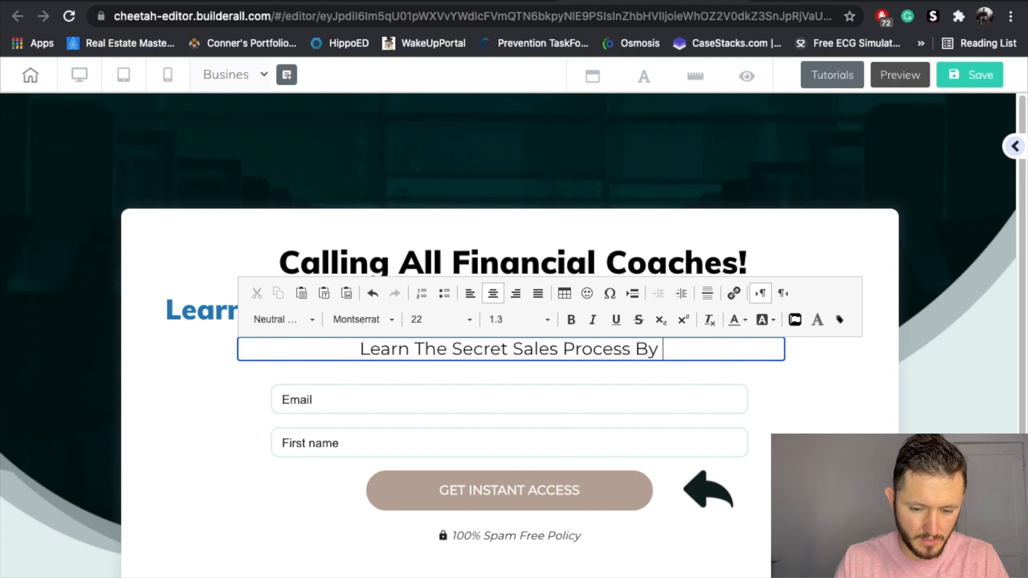
pyautogui.press('BackSpace')
pyautogui.press('BackSpace')
pyautogui.write('ooki')
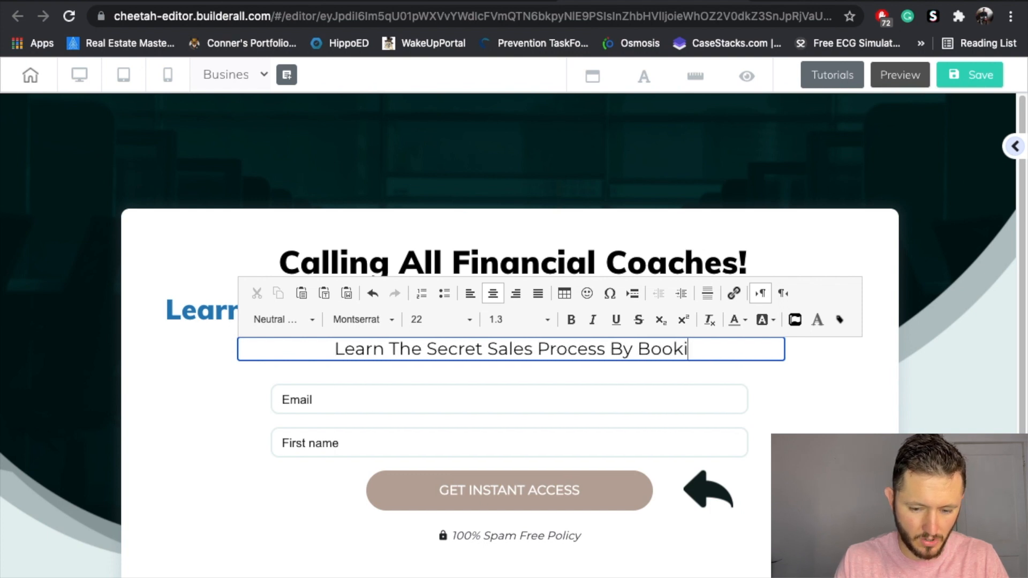
pyautogui.write('ng a Call.')
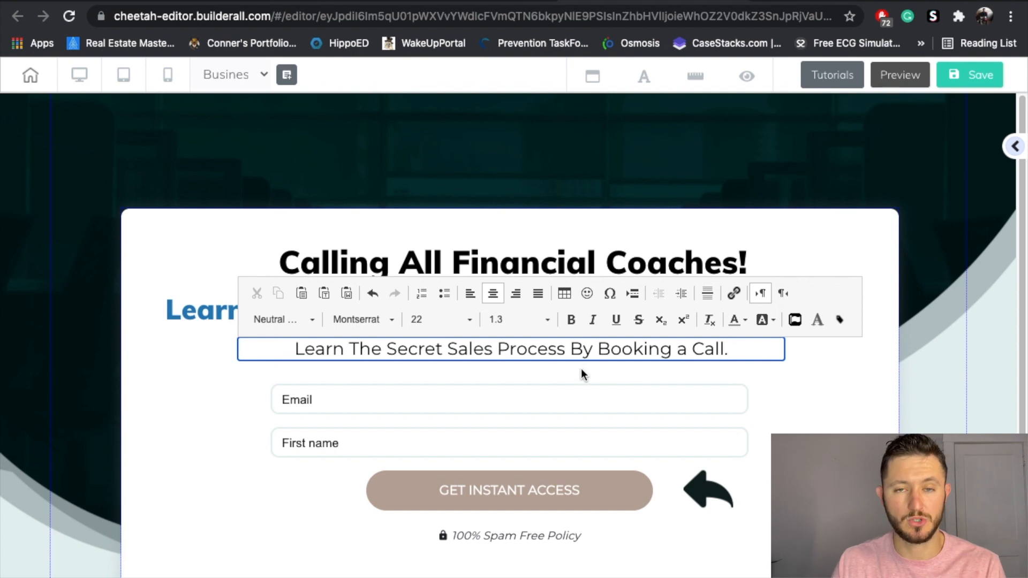
pyautogui.press('BackSpace')
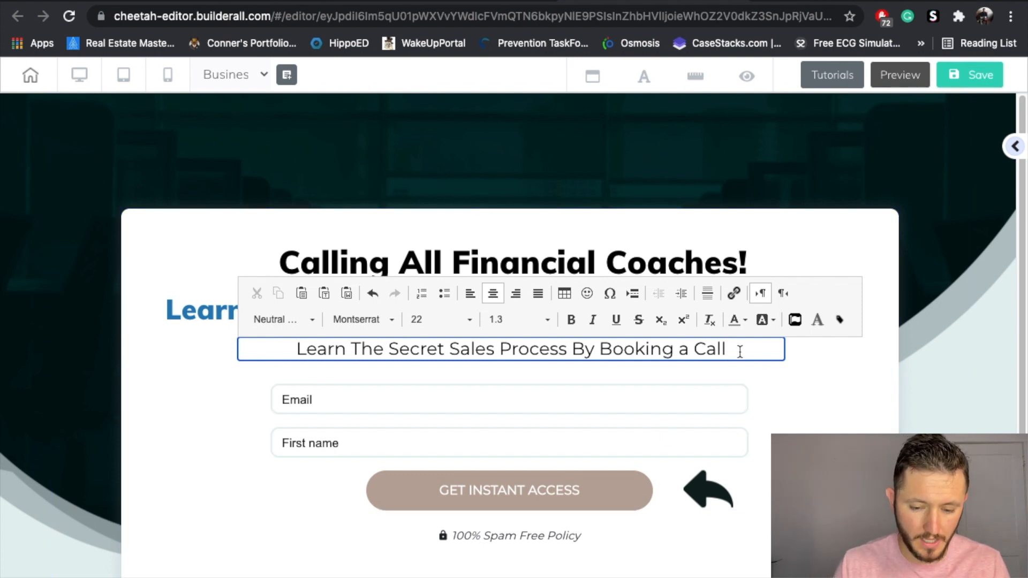
pyautogui.write('.')
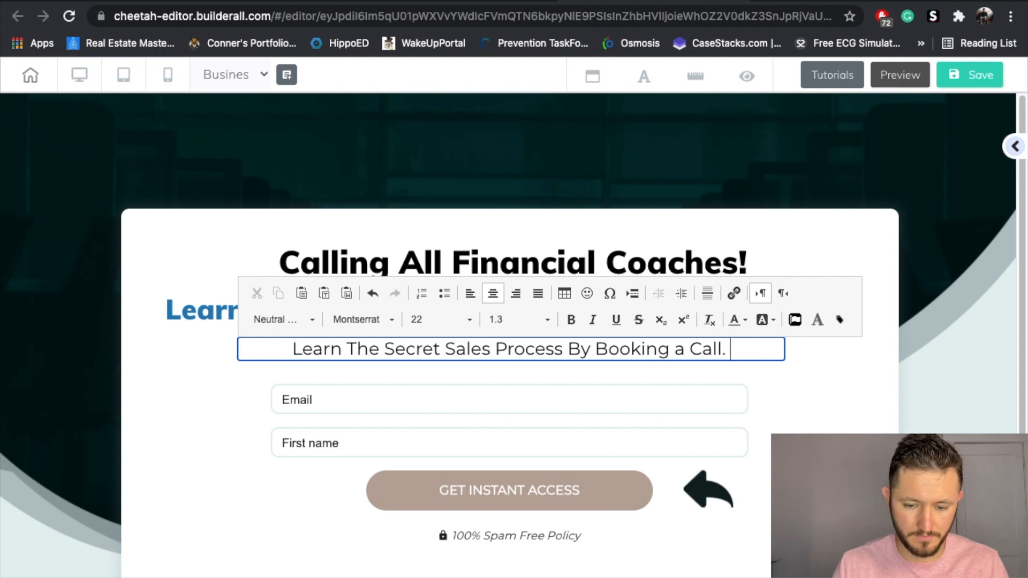
pyautogui.press('BackSpace')
pyautogui.press('BackSpace')
pyautogui.write('! ')
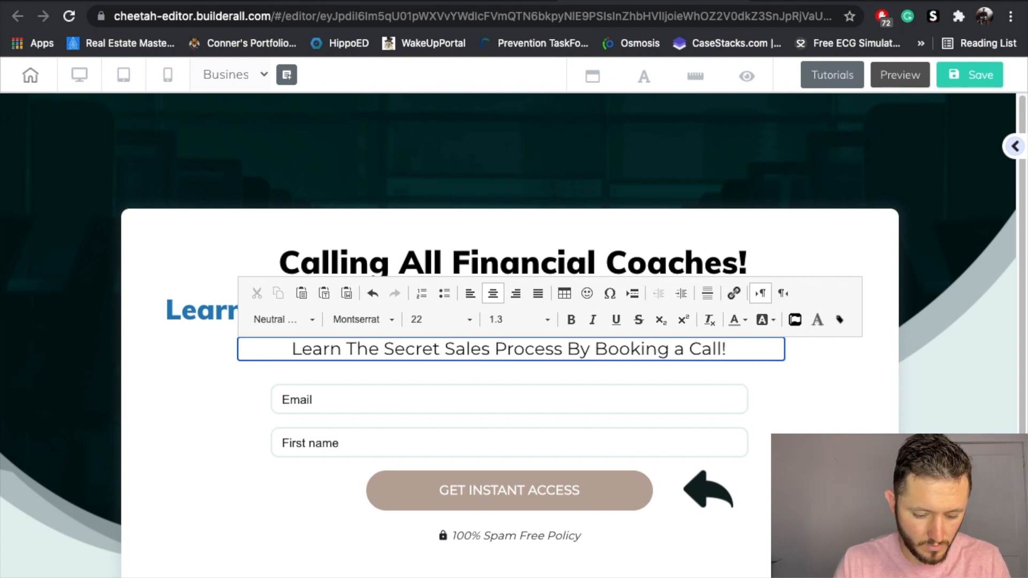
# Step: Add "$199" to the end of the booking line and strike the price through
pyautogui.write('$100')
pyautogui.press('BackSpace')
pyautogui.press('BackSpace')
pyautogui.write('99')
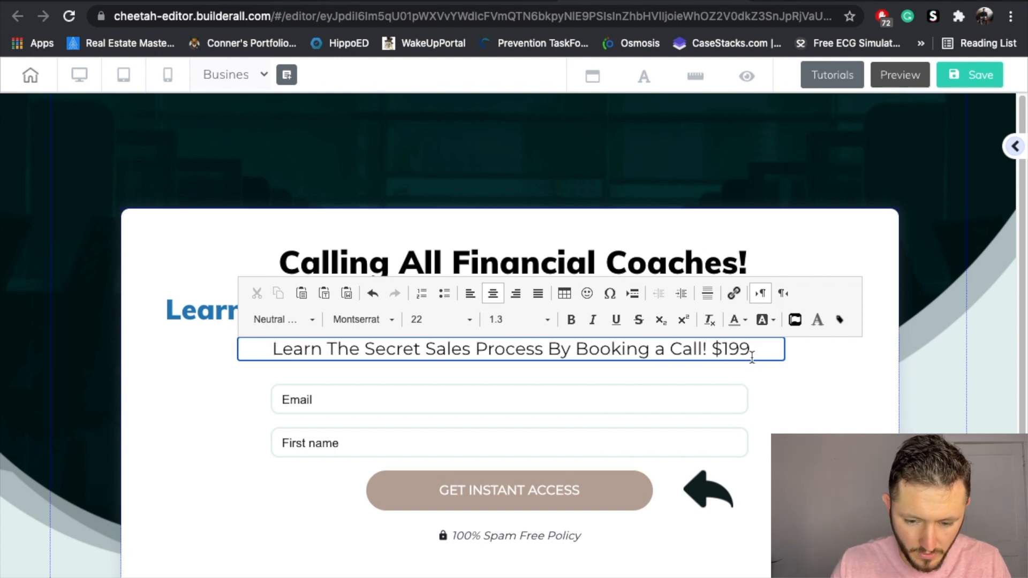
pyautogui.moveTo(752, 356); pyautogui.dragTo(714, 354)
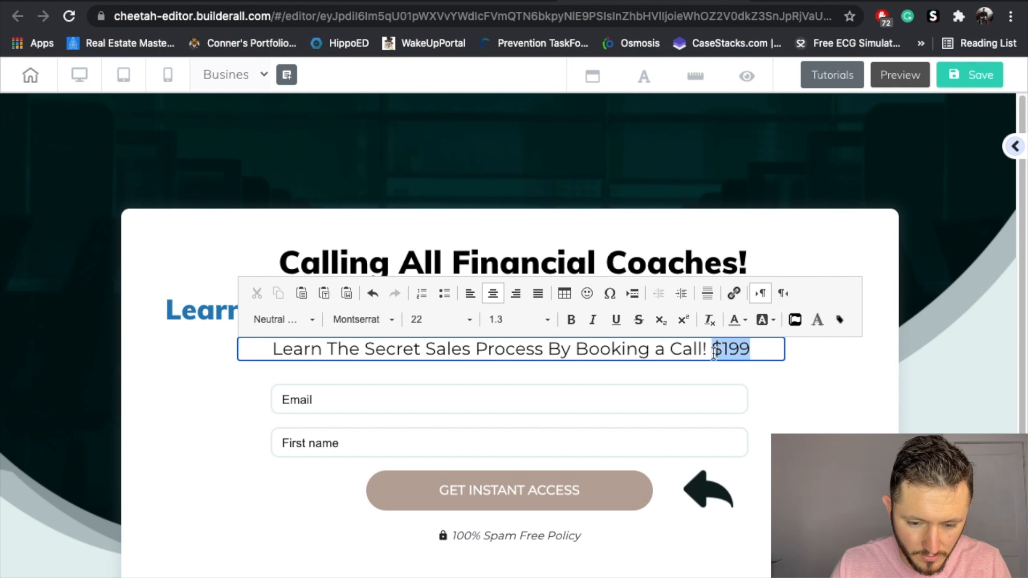
pyautogui.click(638, 320)
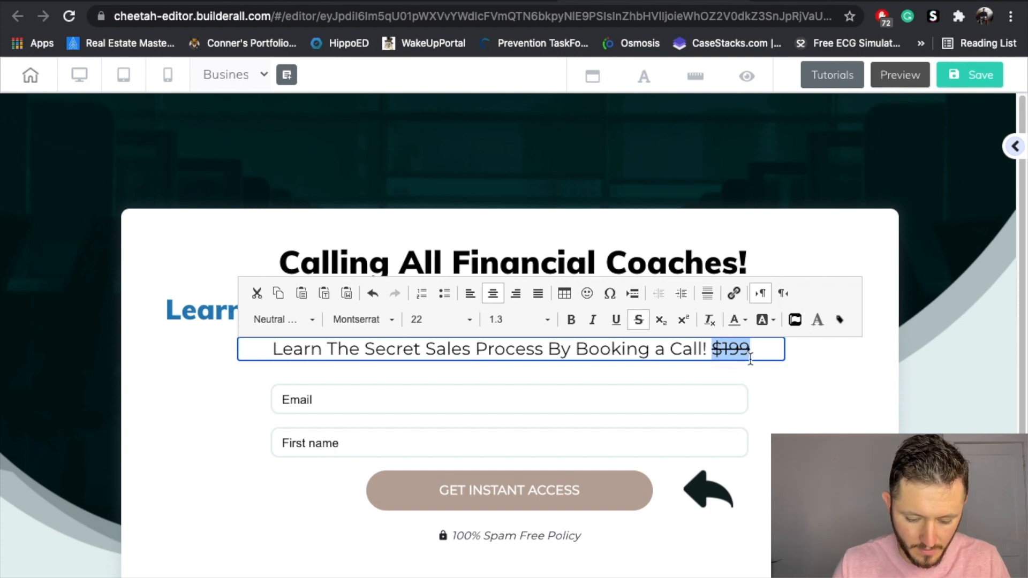
# Step: Add "Now Free" after the struck-through price and remove the strikethrough from those two words
pyautogui.click(773, 348)
pyautogui.write('Now Free')
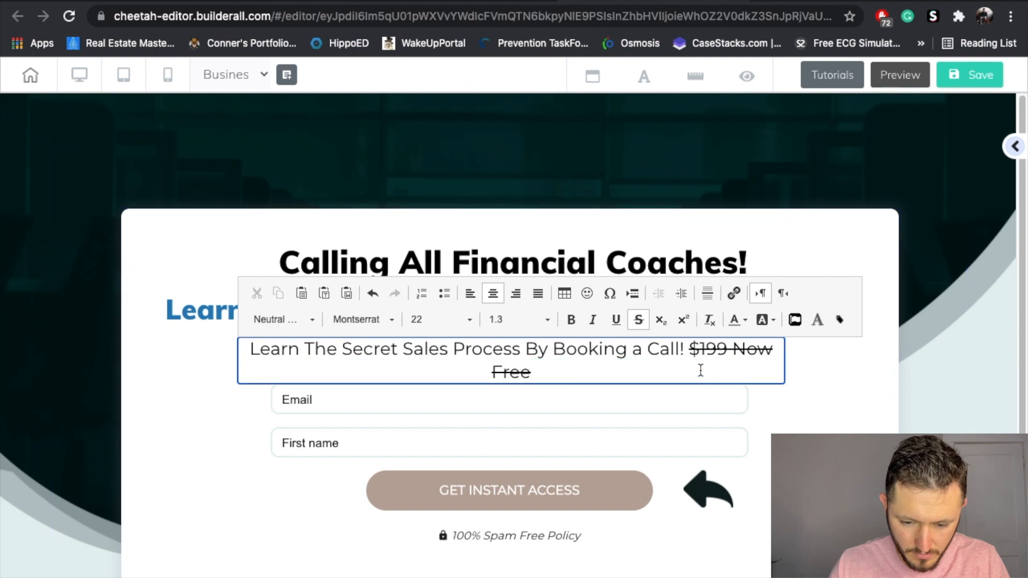
pyautogui.moveTo(735, 347); pyautogui.dragTo(760, 368)
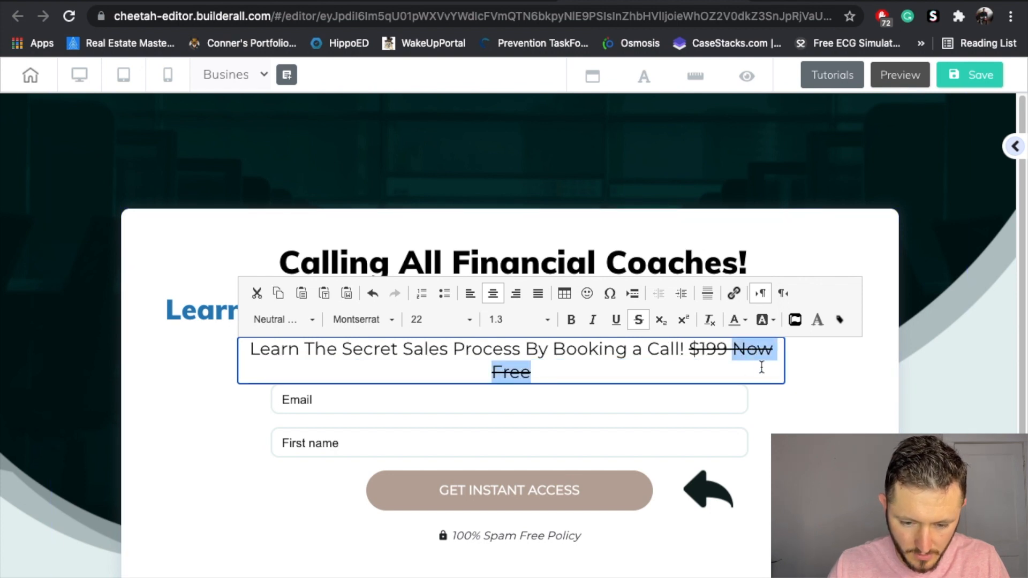
pyautogui.click(639, 320)
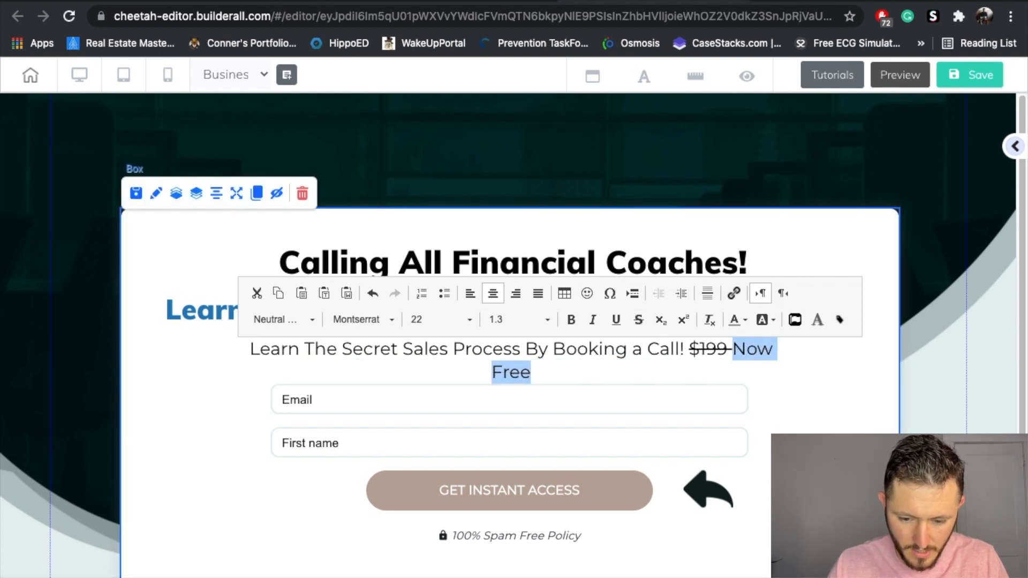
# Step: Widen the booking line's text box to fit its text on one line and shift it slightly up and left
pyautogui.moveTo(784, 384); pyautogui.dragTo(826, 385)
pyautogui.click(826, 386)
pyautogui.moveTo(660, 346); pyautogui.dragTo(644, 343)
pyautogui.click(793, 453)
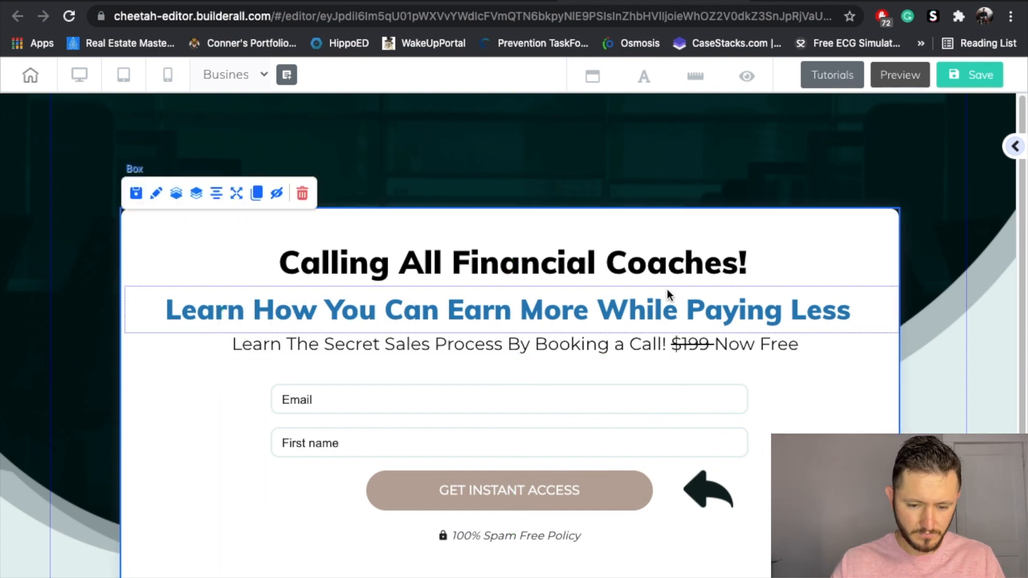
# Step: Nudge the blue subheading slightly up and the booking line slightly down to even out their spacing
pyautogui.moveTo(656, 303); pyautogui.dragTo(656, 302)
pyautogui.moveTo(630, 346); pyautogui.dragTo(628, 350)
pyautogui.click(792, 453)
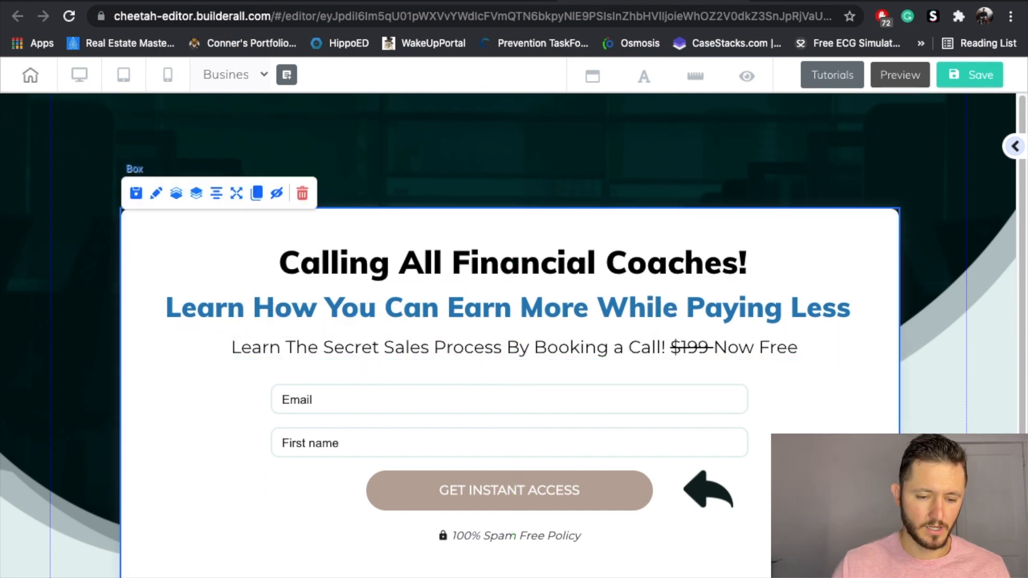
# Step: Change the MailingBoss form's button headline text to "Book Now!" in the form's settings
pyautogui.scroll(-3, 513, 336)
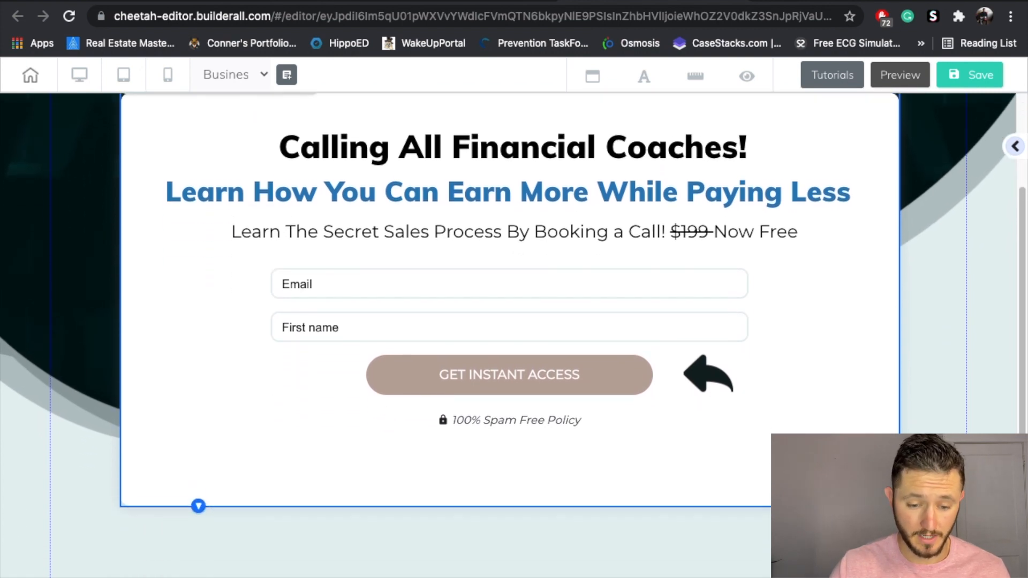
pyautogui.scroll(1, 506, 406)
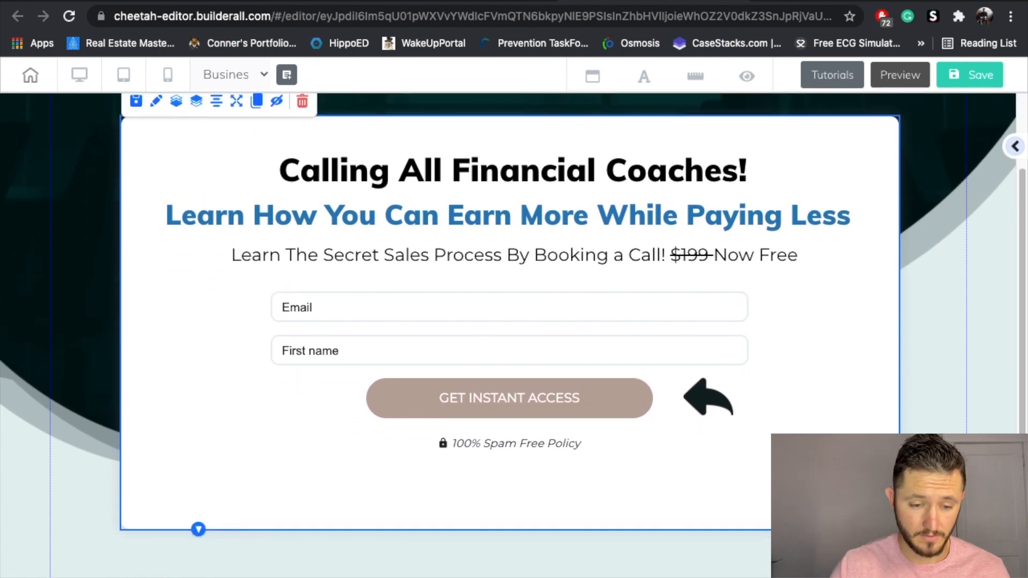
pyautogui.click(505, 399)
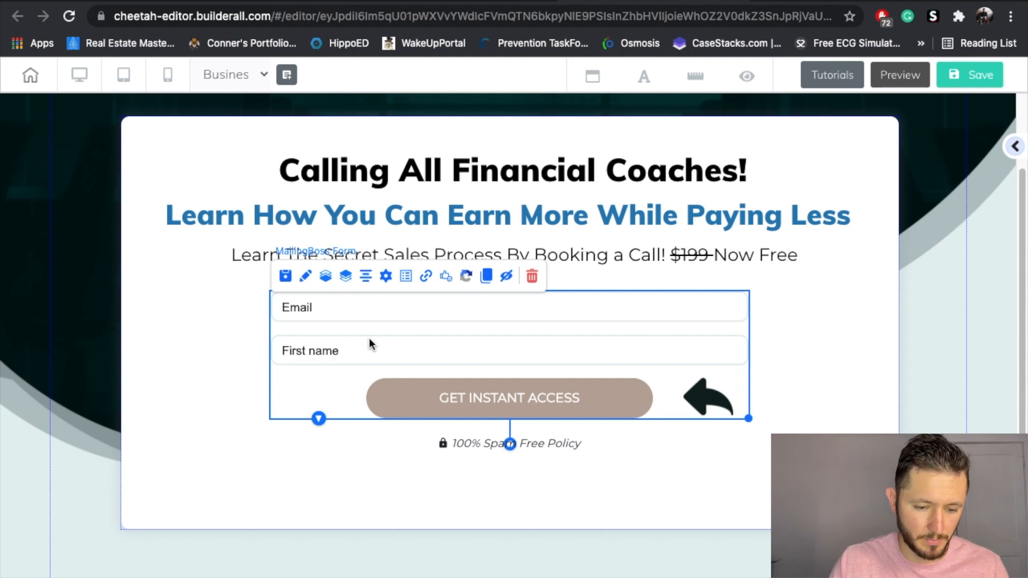
pyautogui.click(305, 276)
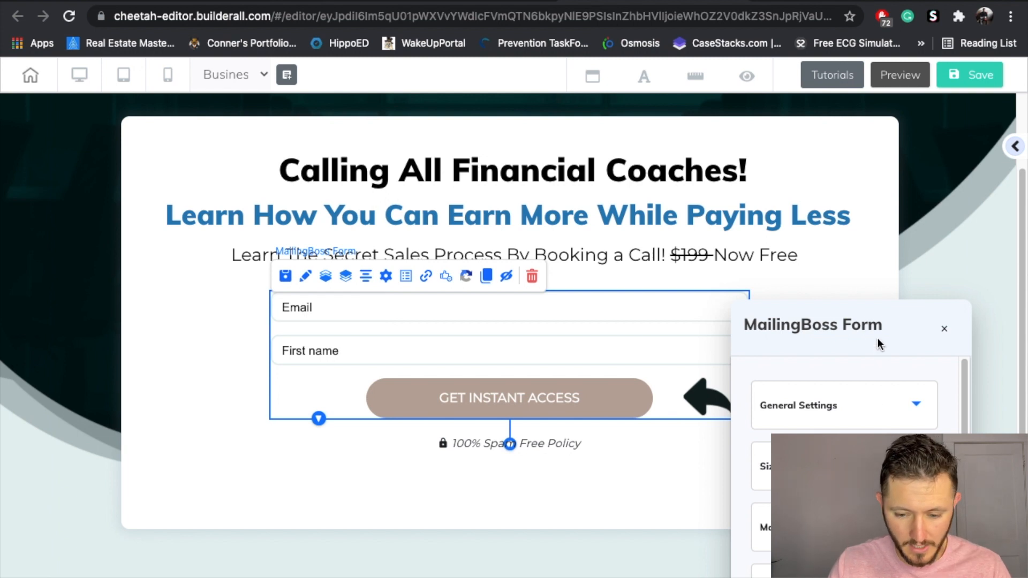
pyautogui.moveTo(878, 338); pyautogui.dragTo(853, 161)
pyautogui.click(895, 231)
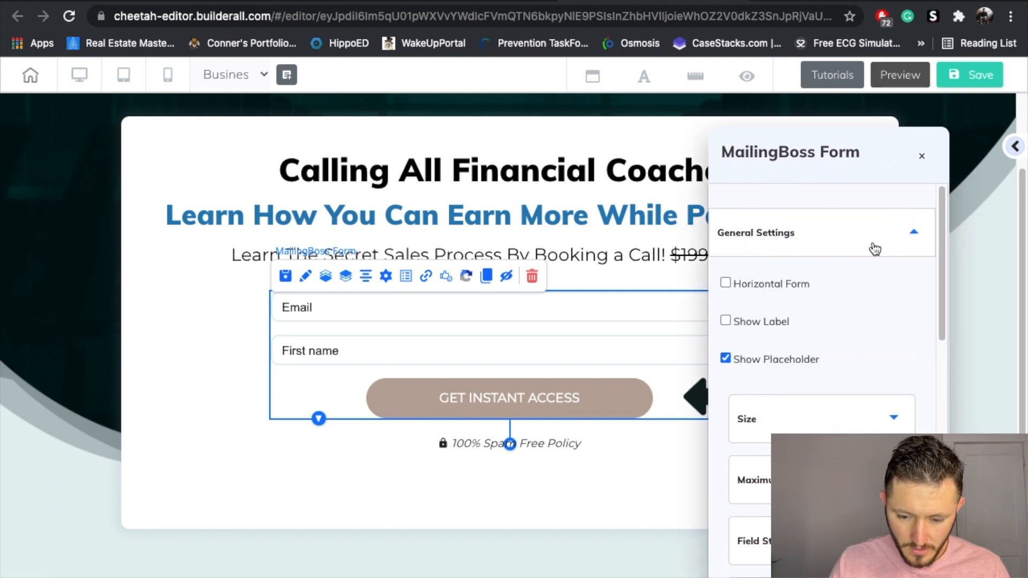
pyautogui.click(909, 235)
pyautogui.scroll(-4, 910, 305)
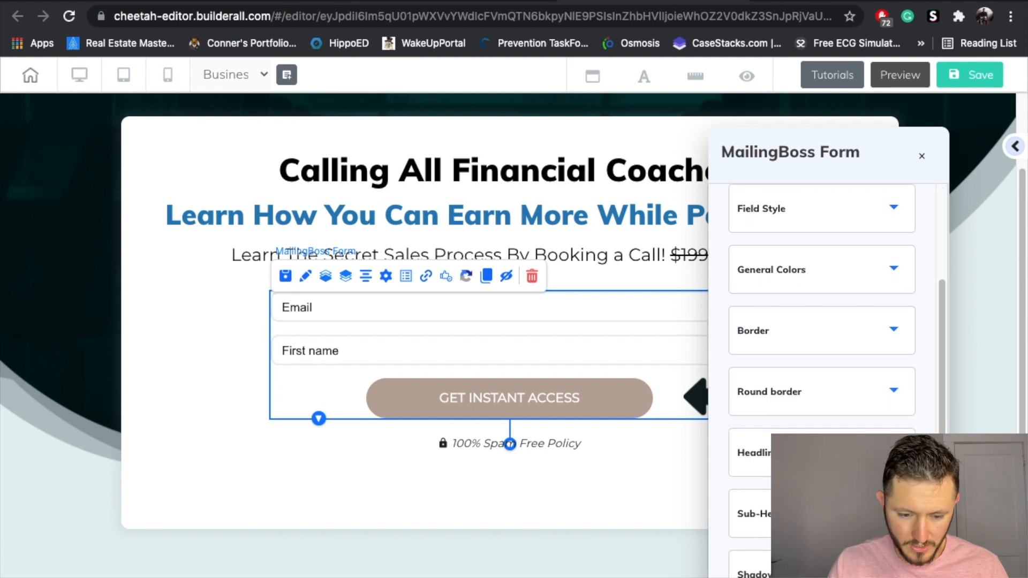
pyautogui.click(893, 453)
pyautogui.moveTo(819, 151); pyautogui.dragTo(820, 115)
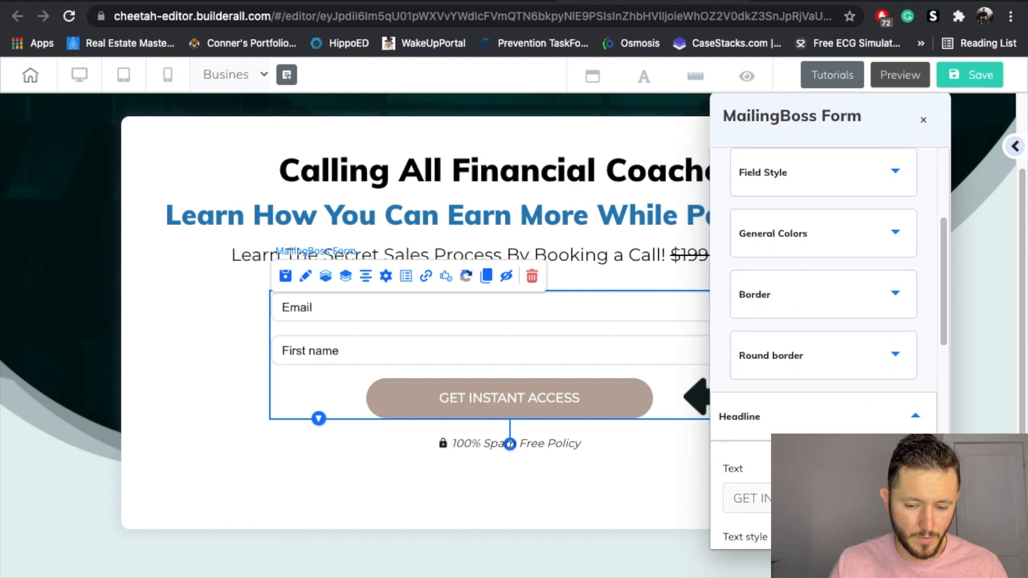
pyautogui.scroll(-1, 823, 347)
pyautogui.moveTo(856, 469); pyautogui.dragTo(738, 471)
pyautogui.write('Book Now!')
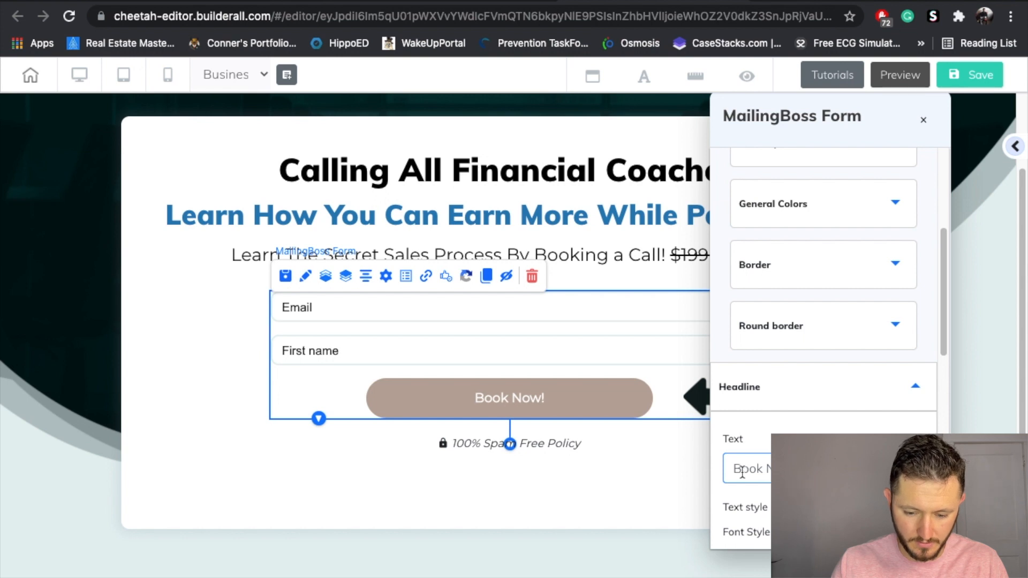
# Step: Set the form button's headline text color to near-black 1B1B1B, after trying the light blue and transparent swatches
pyautogui.scroll(-5, 758, 510)
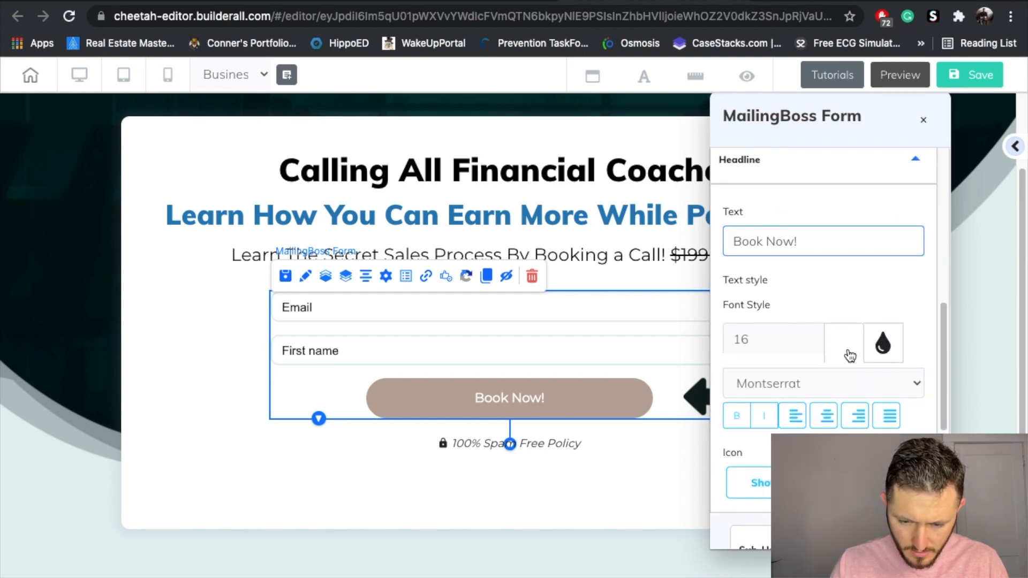
pyautogui.scroll(-5, 850, 356)
pyautogui.scroll(7, 850, 356)
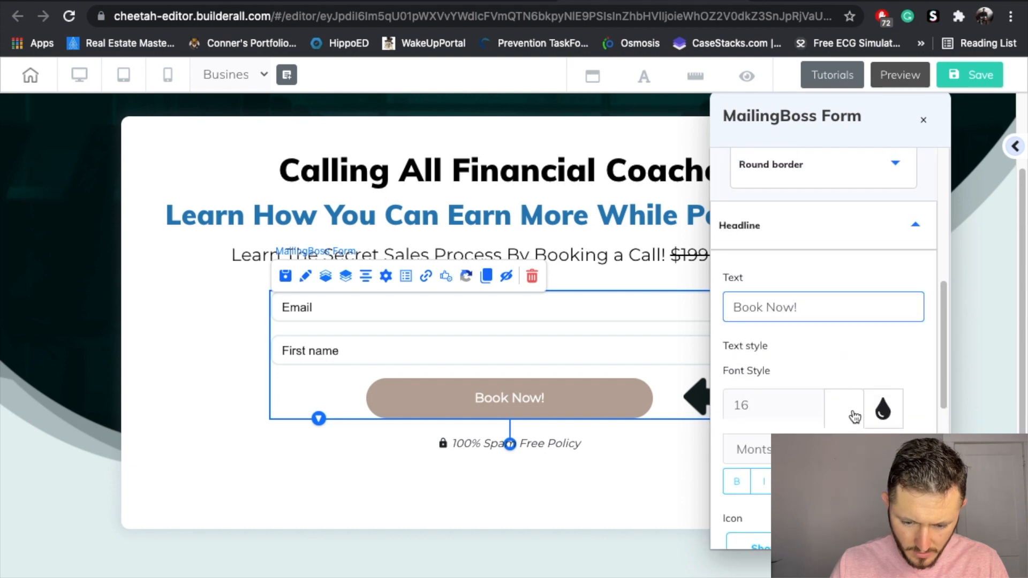
pyautogui.click(854, 416)
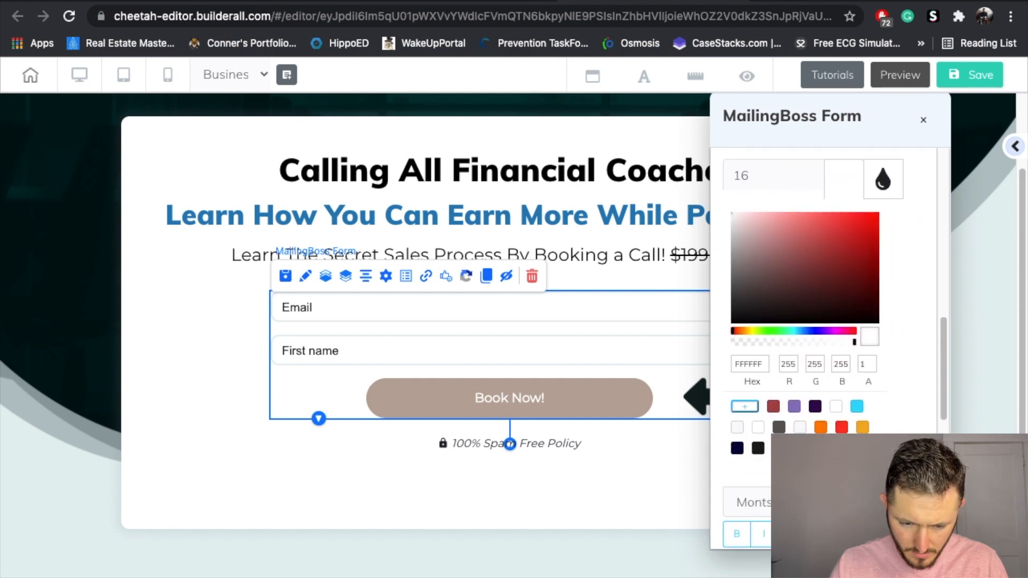
pyautogui.click(857, 408)
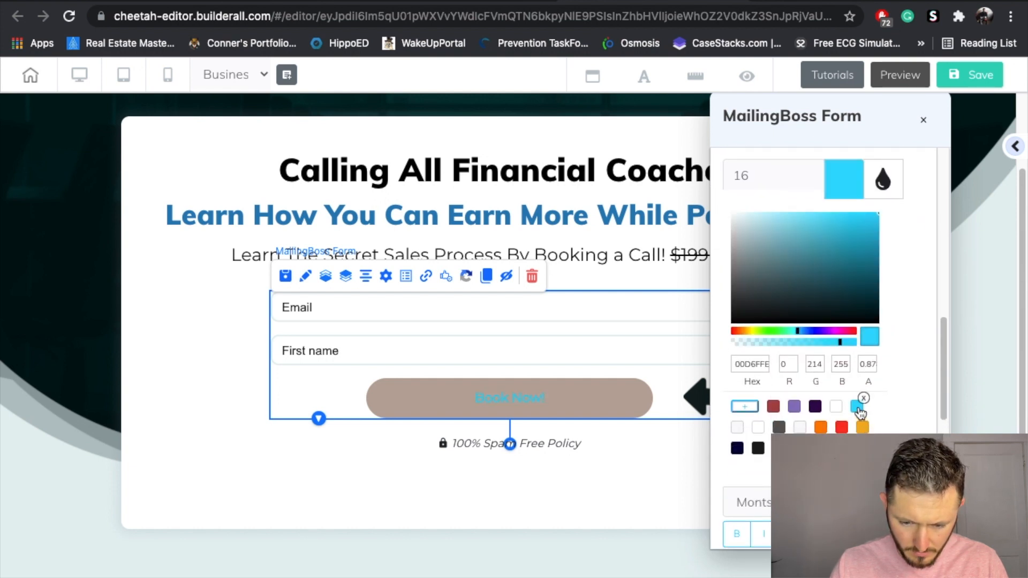
pyautogui.click(836, 407)
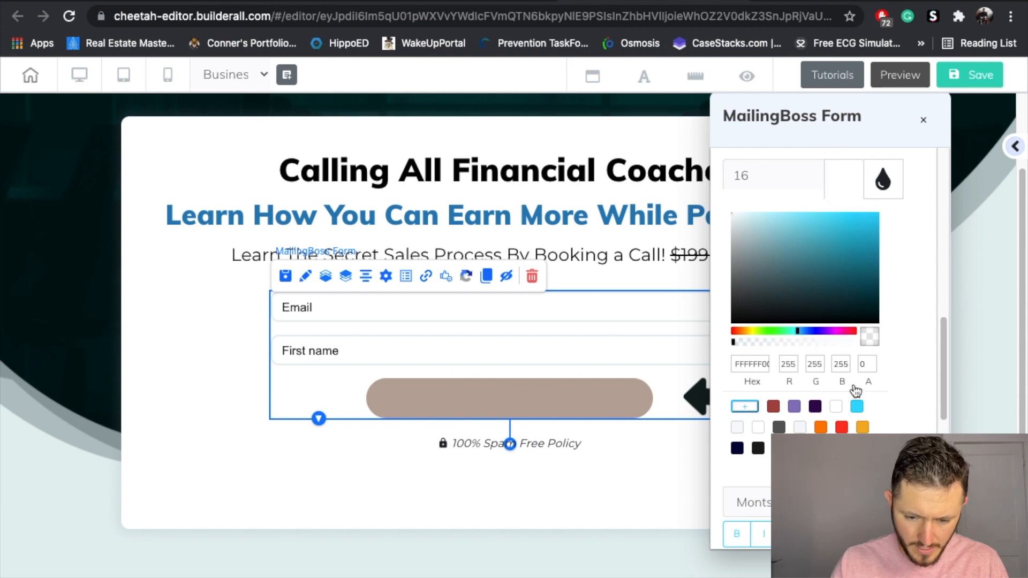
pyautogui.click(757, 449)
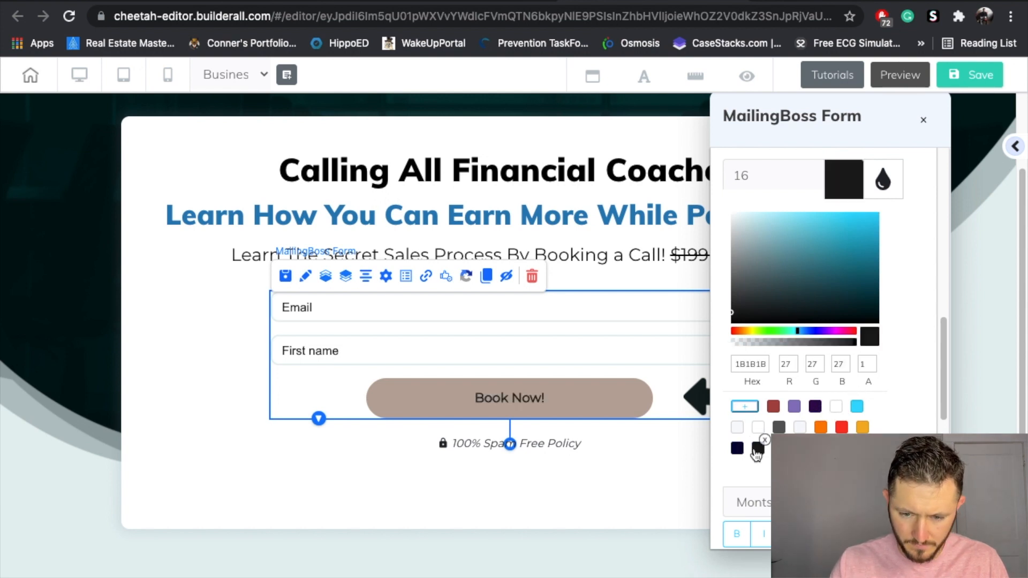
pyautogui.click(923, 120)
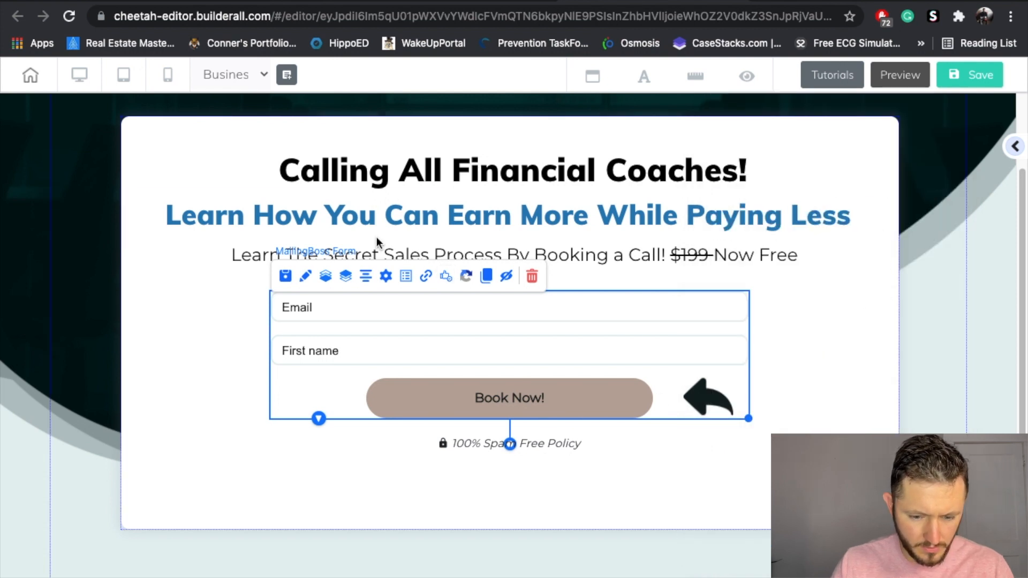
# Step: Change the form button's background color to the saved bright light-blue swatch in the form's general colors
pyautogui.click(306, 275)
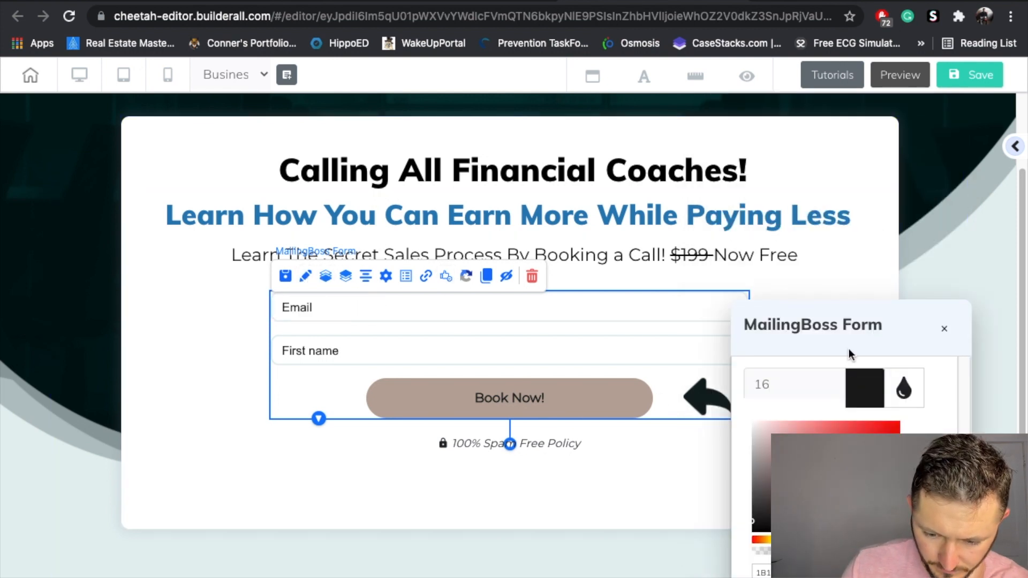
pyautogui.click(905, 325)
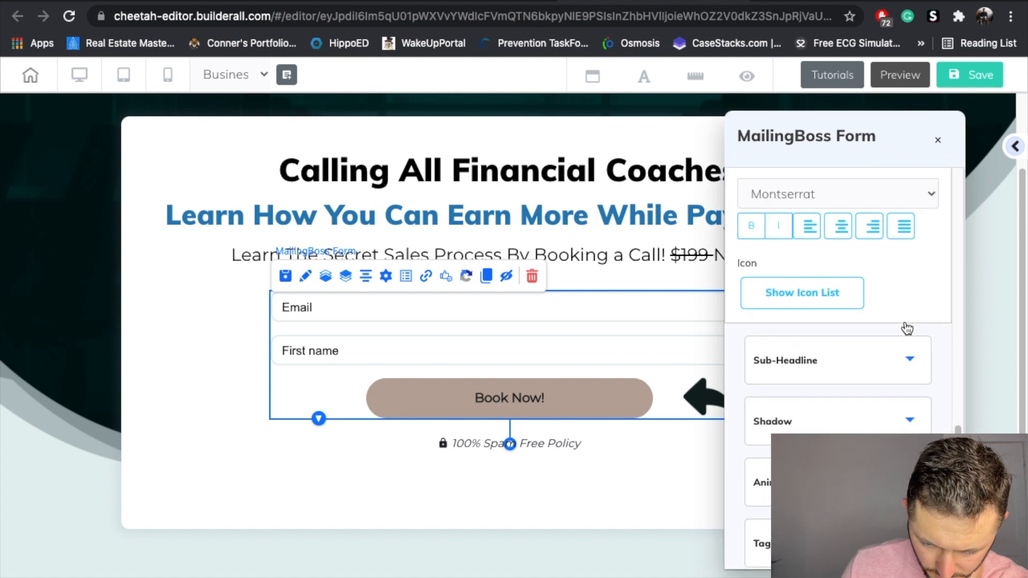
pyautogui.scroll(-5, 908, 354)
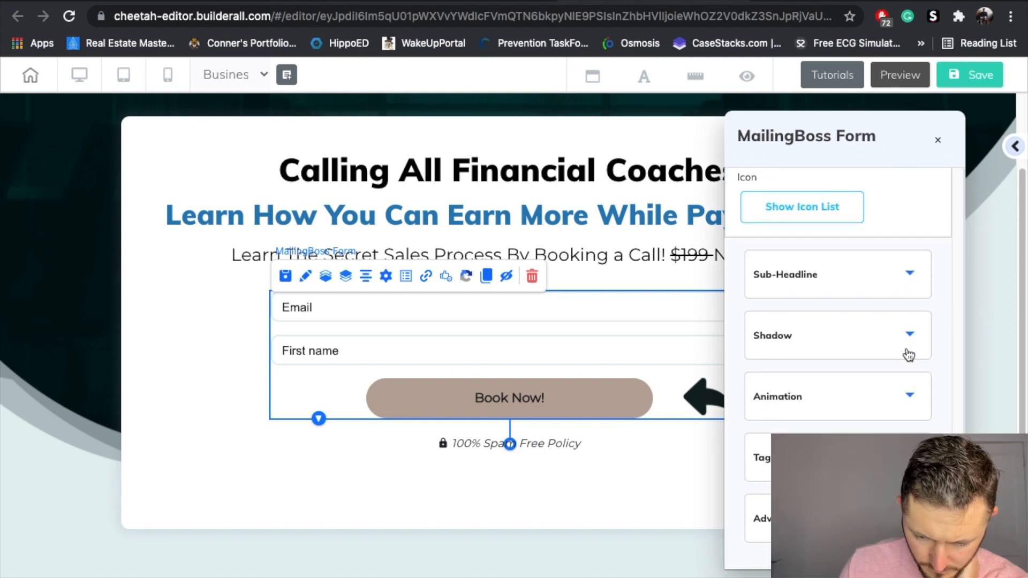
pyautogui.scroll(10, 906, 348)
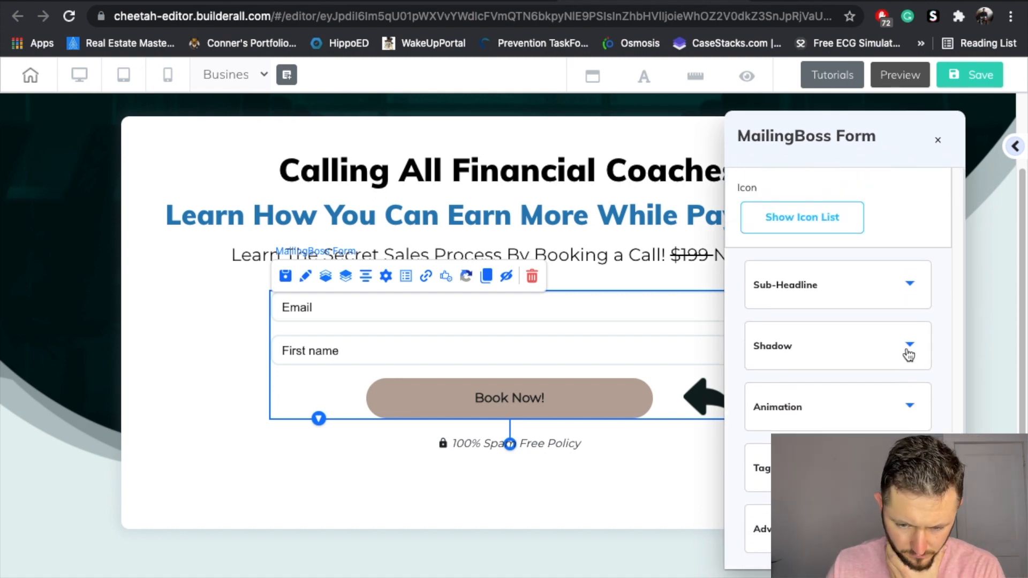
pyautogui.scroll(4, 907, 349)
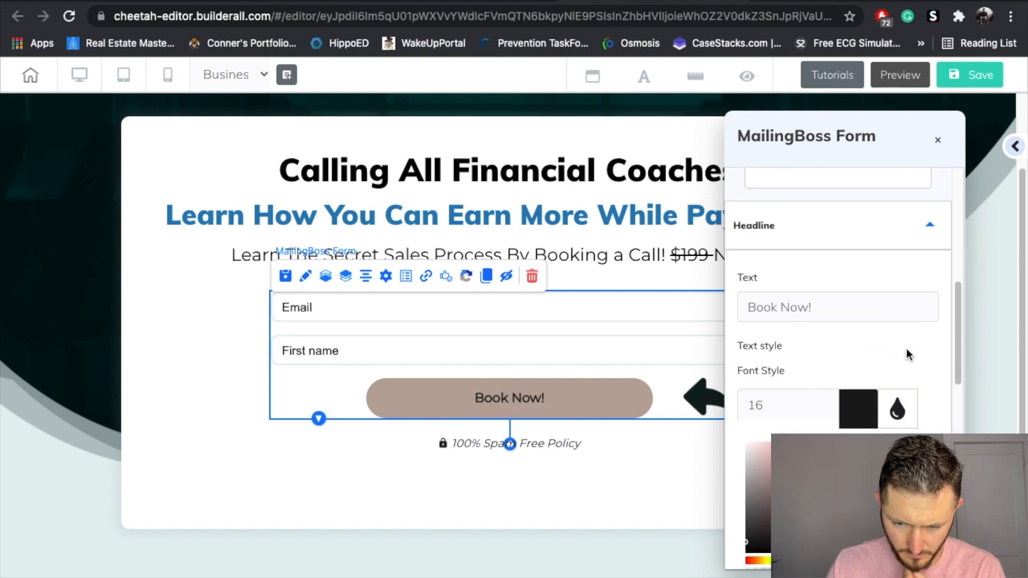
pyautogui.click(930, 225)
pyautogui.scroll(5, 917, 258)
pyautogui.click(912, 321)
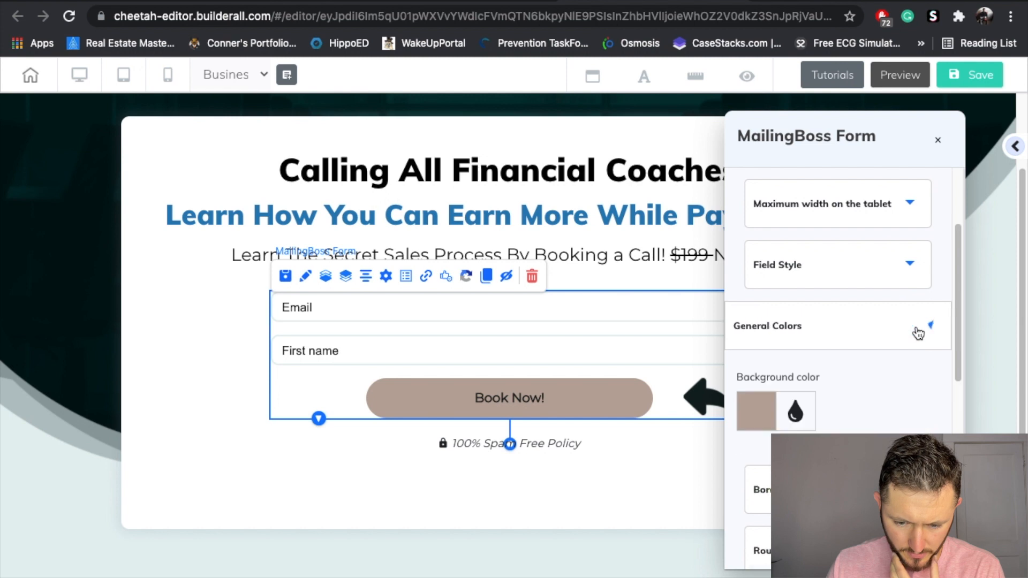
pyautogui.scroll(-1, 908, 367)
pyautogui.scroll(-1, 903, 380)
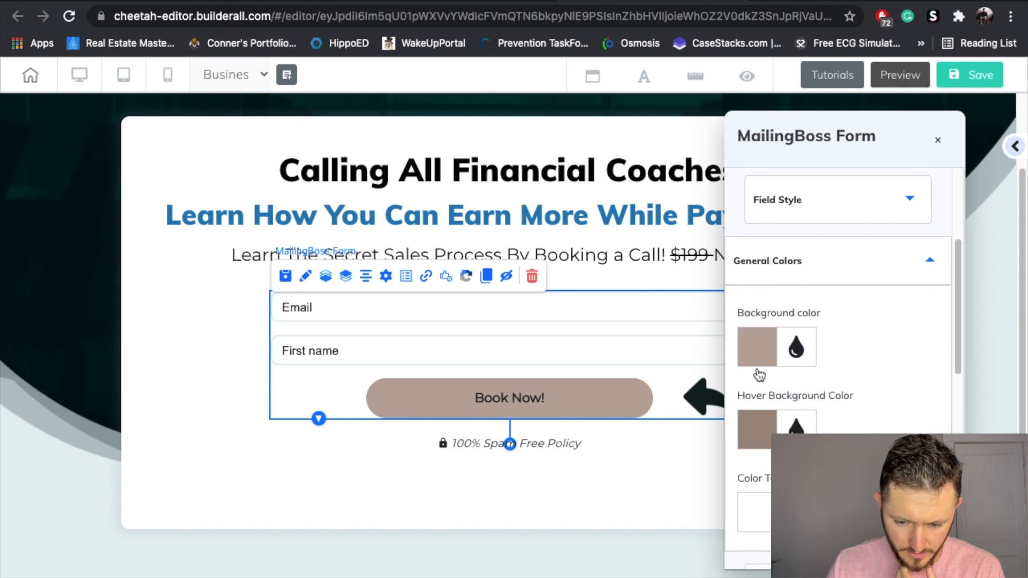
pyautogui.click(757, 347)
pyautogui.scroll(-4, 835, 321)
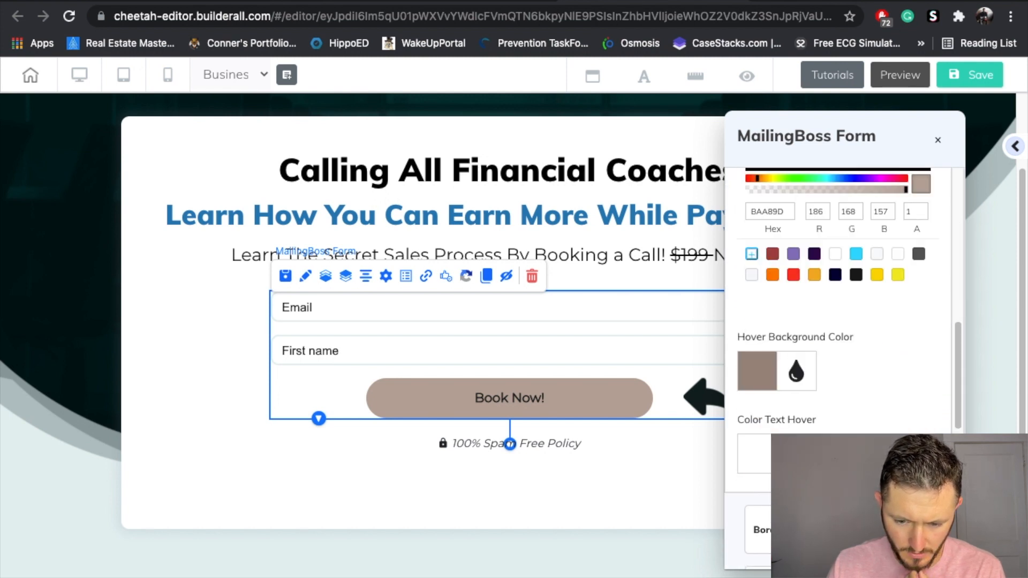
pyautogui.scroll(3, 837, 268)
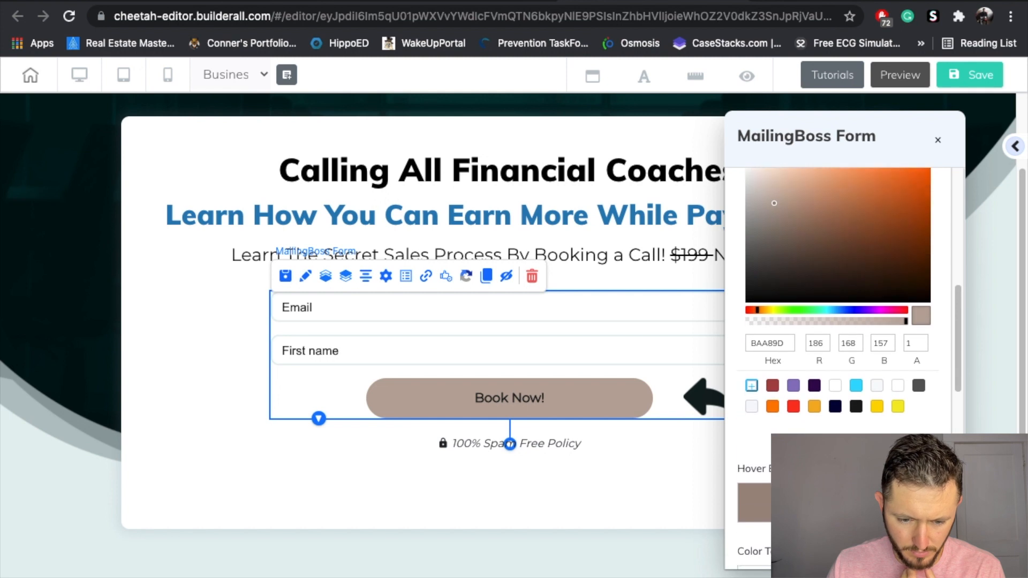
pyautogui.click(856, 389)
pyautogui.click(229, 441)
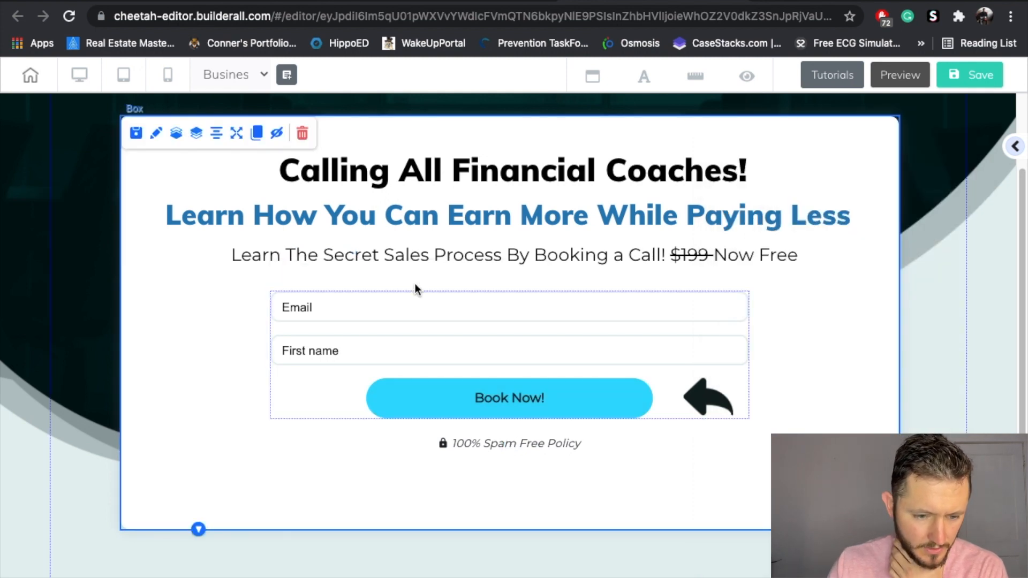
pyautogui.click(462, 220)
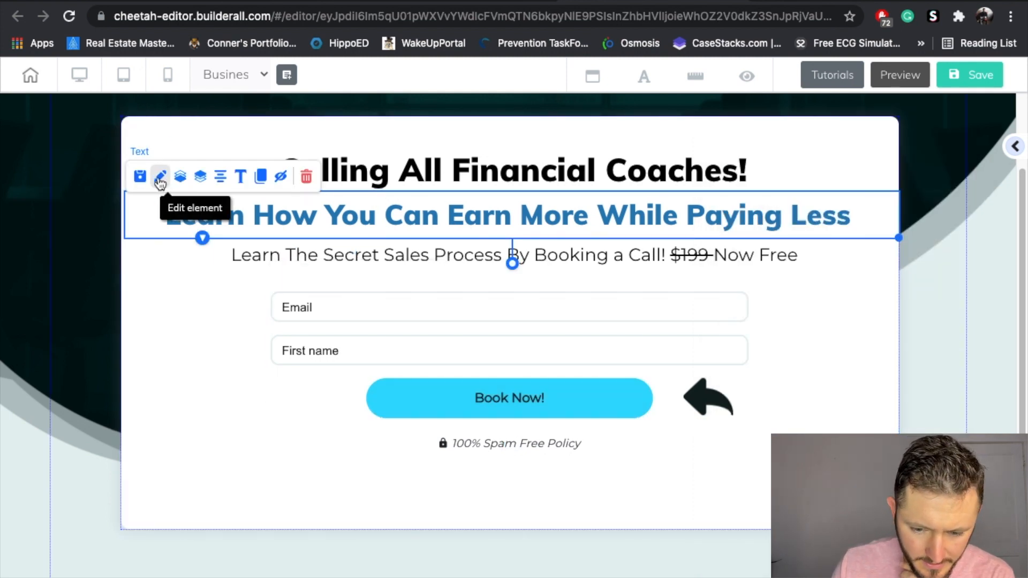
pyautogui.moveTo(869, 237); pyautogui.dragTo(870, 142)
pyautogui.click(852, 231)
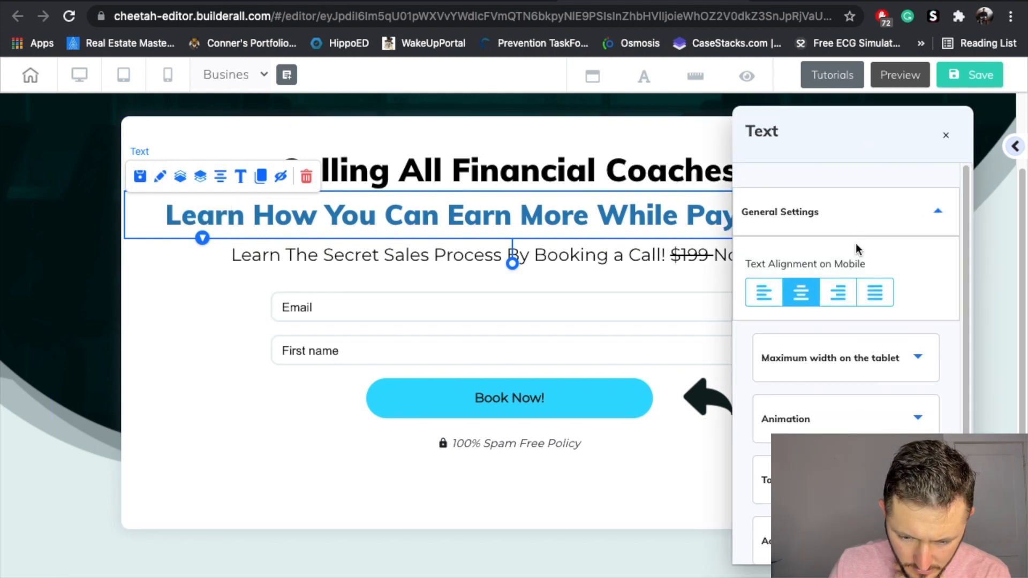
pyautogui.click(918, 229)
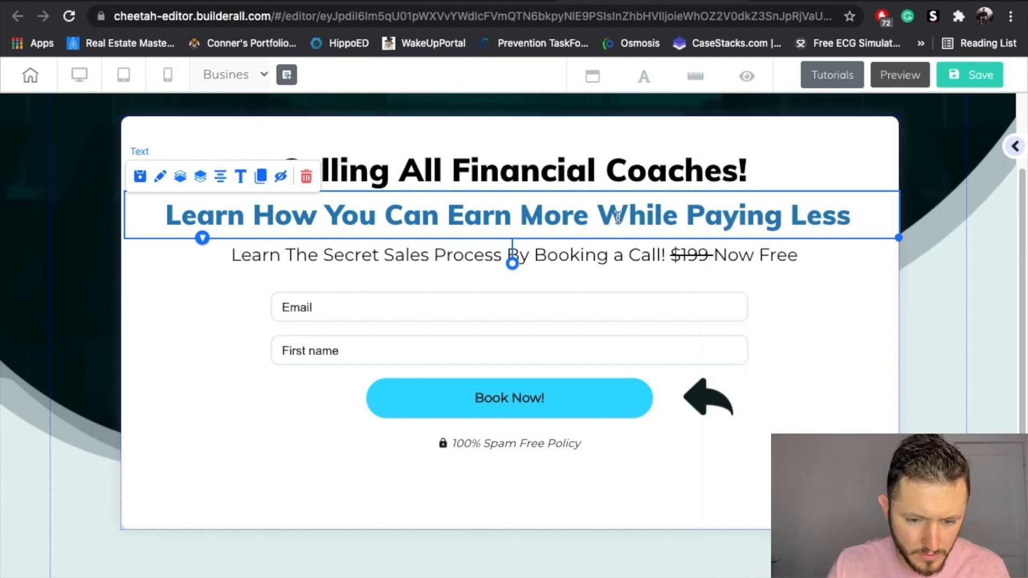
# Step: Copy the hex code of the blue subheading's text color from the custom color dialog and accept the dialog
pyautogui.doubleClick(618, 217)
pyautogui.click(554, 175)
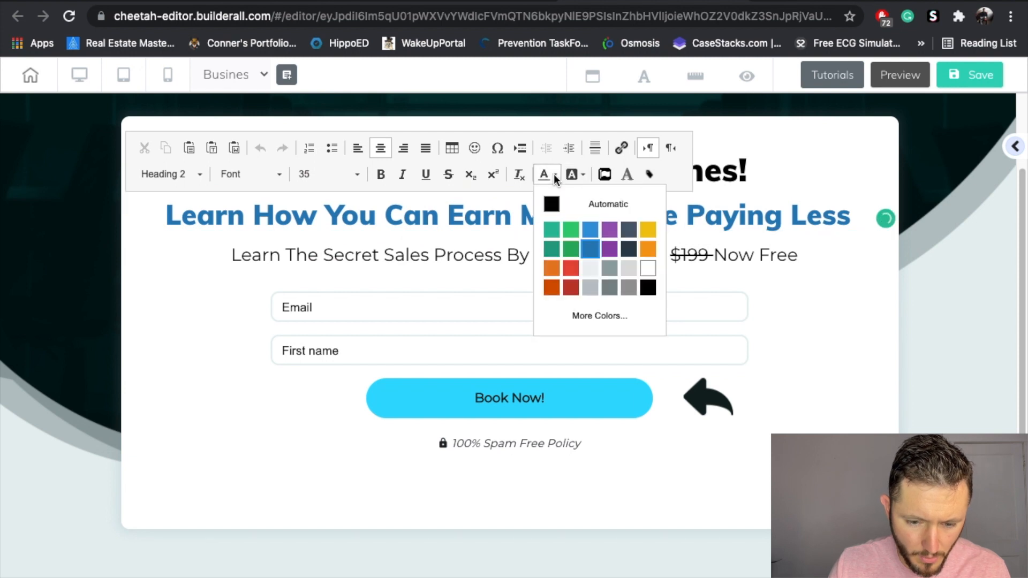
pyautogui.click(602, 313)
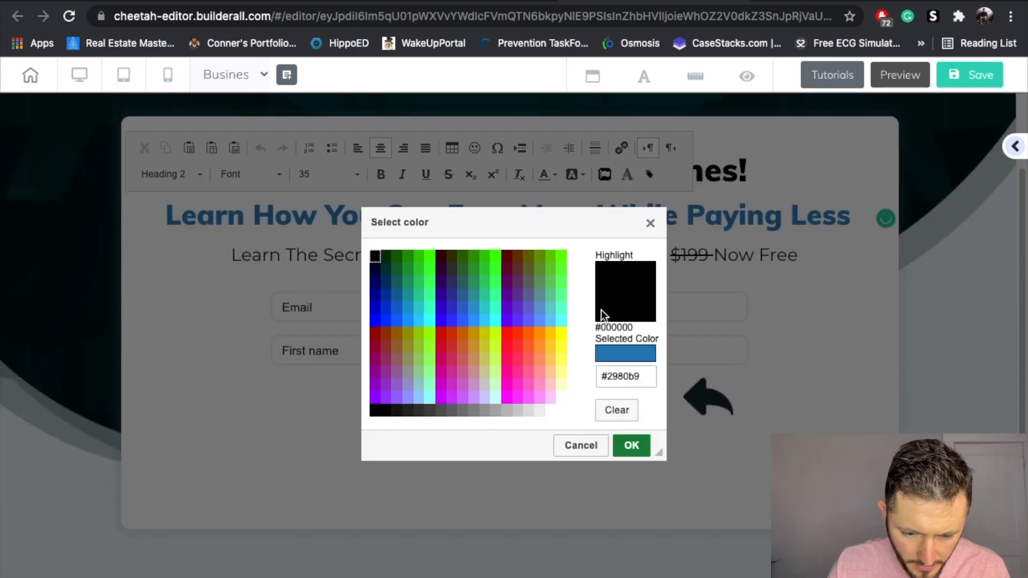
pyautogui.moveTo(646, 380); pyautogui.dragTo(633, 380)
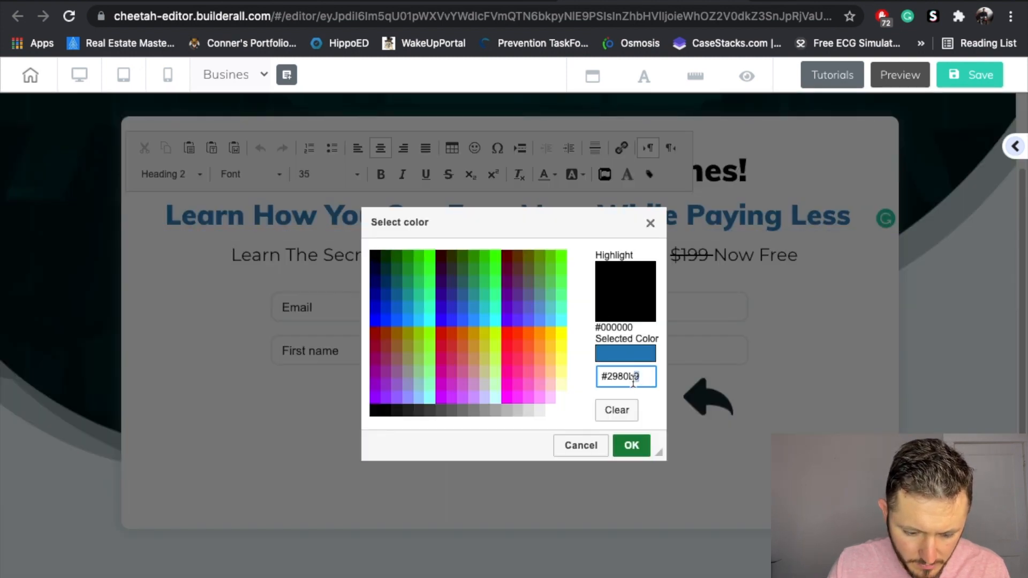
pyautogui.tripleClick(603, 379)
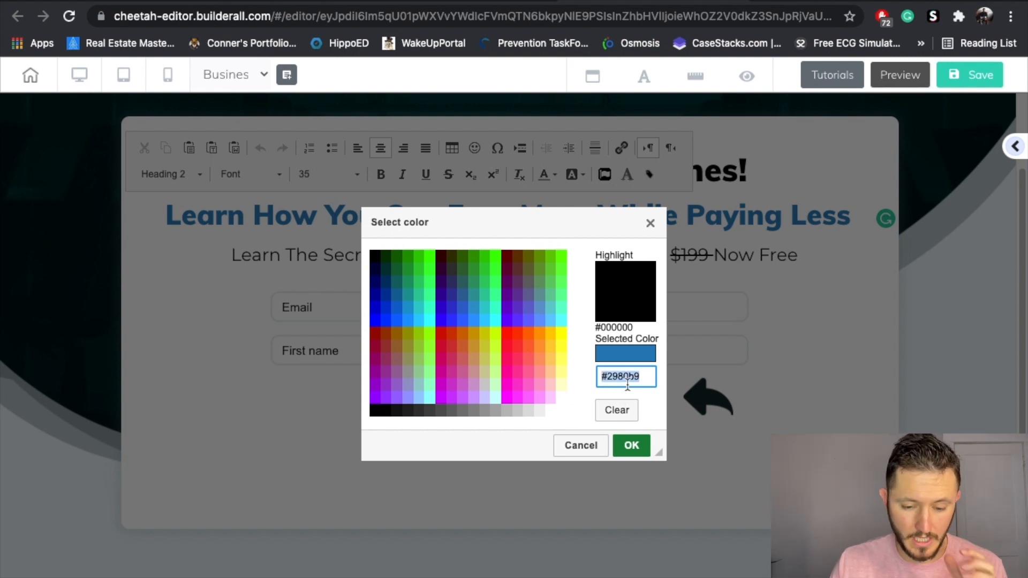
pyautogui.click(631, 444)
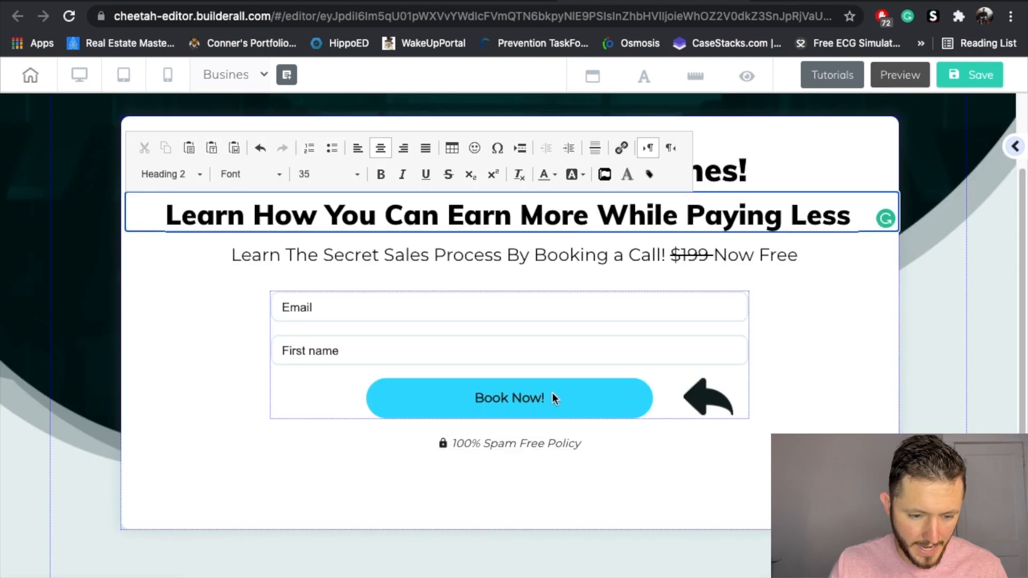
# Step: Set the MailingBoss form button's background color to hex 2980B9 and close the form's settings
pyautogui.click(554, 401)
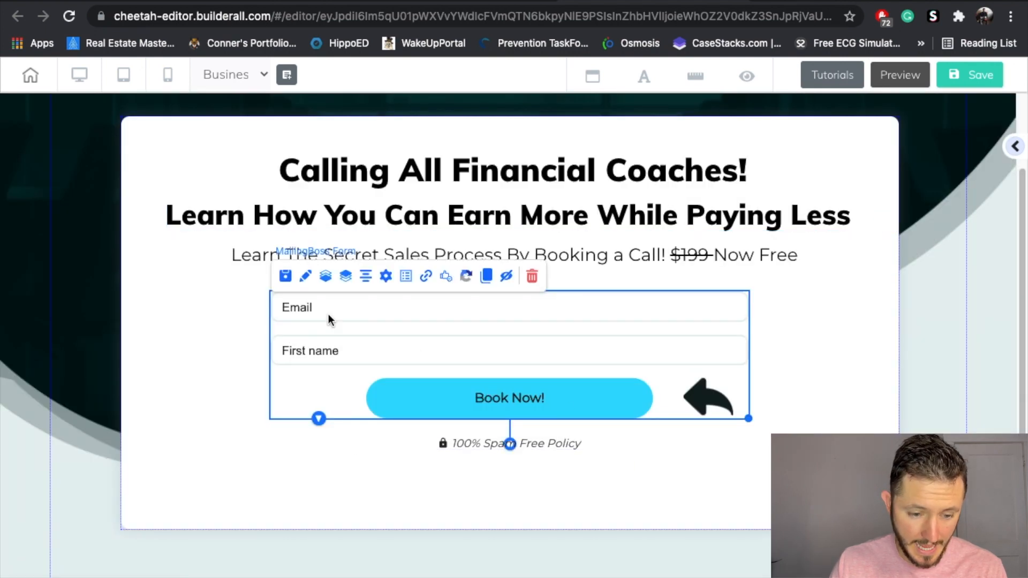
pyautogui.click(305, 276)
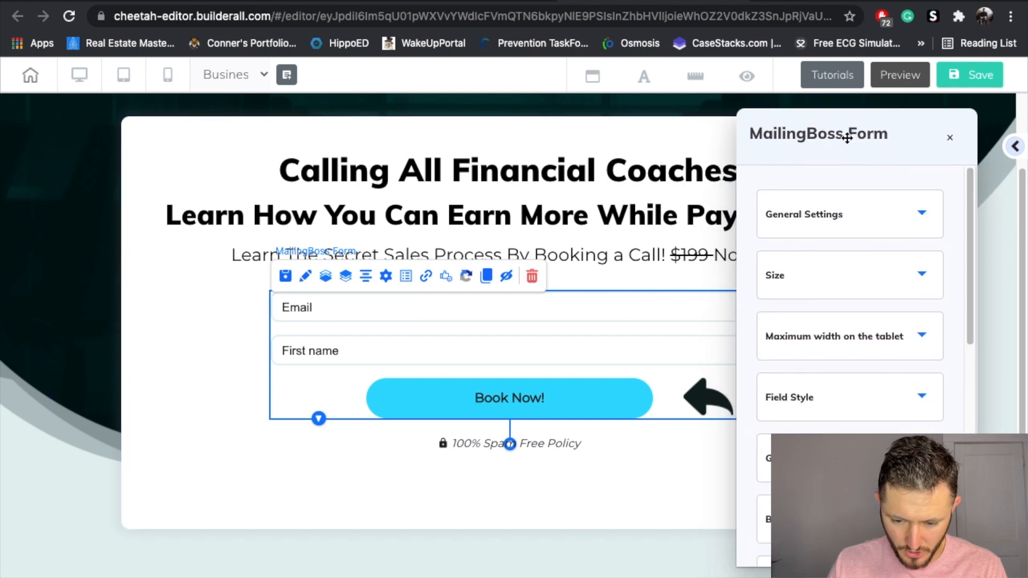
pyautogui.click(910, 431)
pyautogui.scroll(-3, 803, 374)
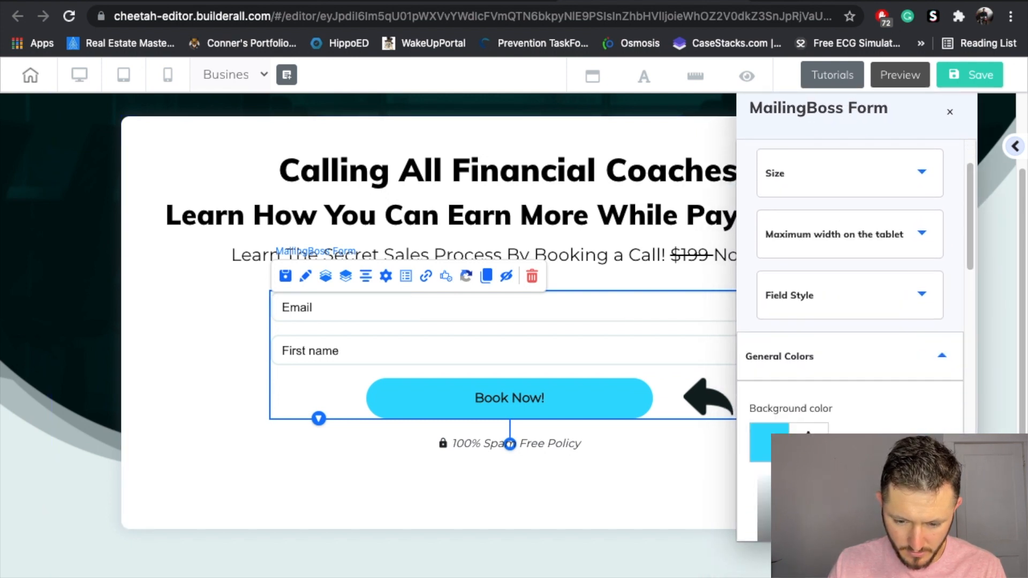
pyautogui.scroll(-4, 836, 387)
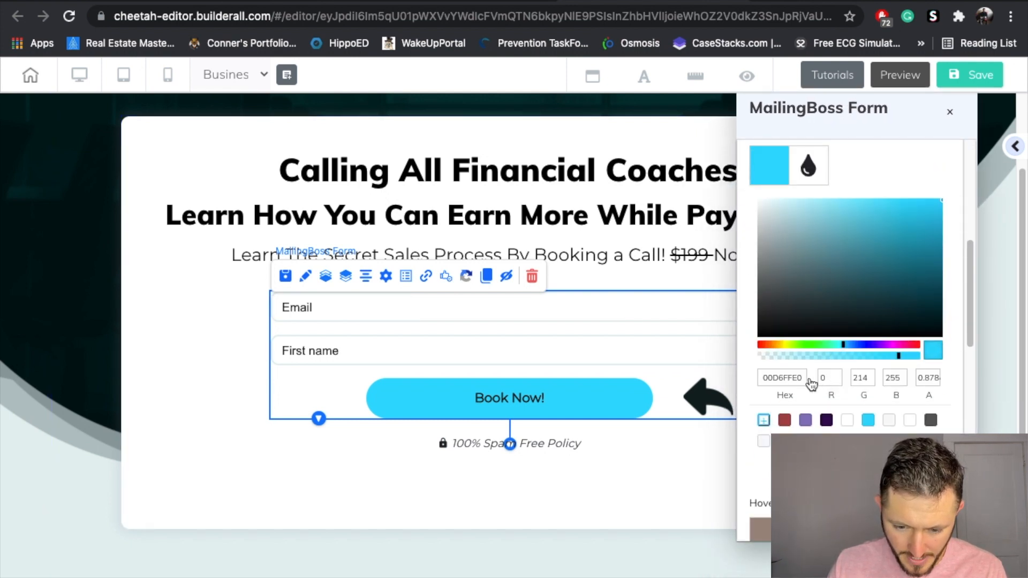
pyautogui.moveTo(801, 378); pyautogui.dragTo(758, 379)
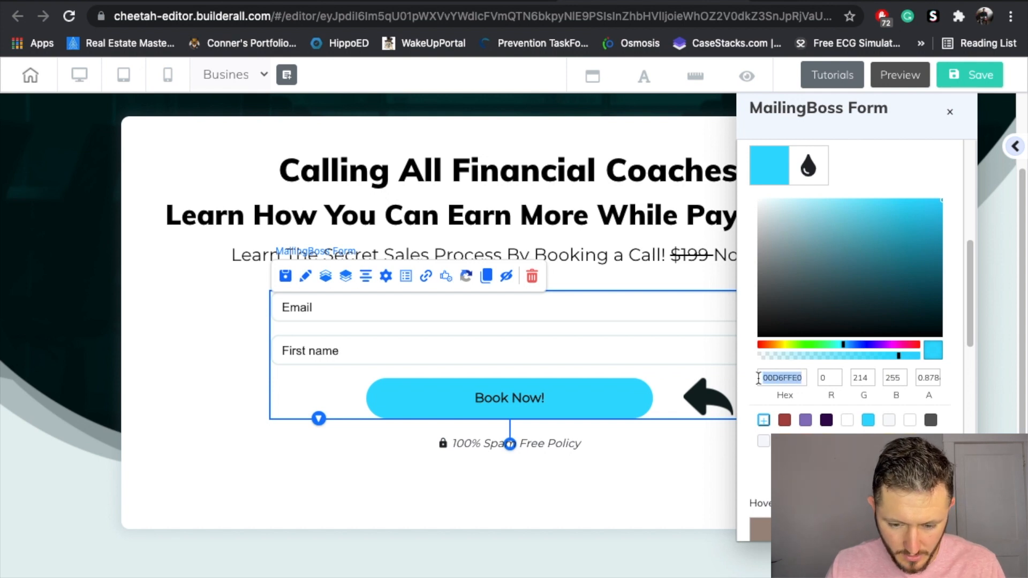
pyautogui.write('2980B9')
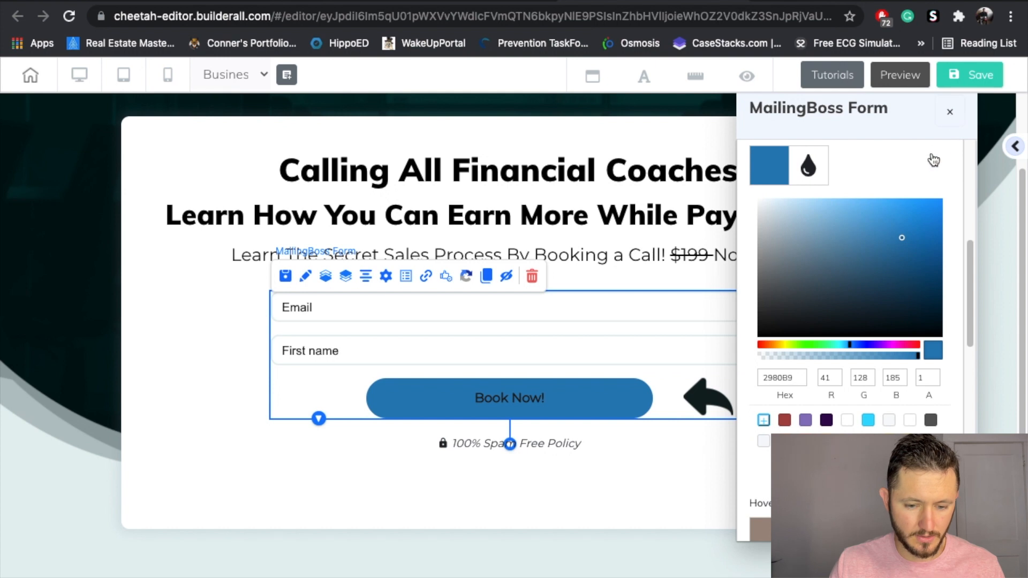
pyautogui.click(950, 112)
pyautogui.click(682, 472)
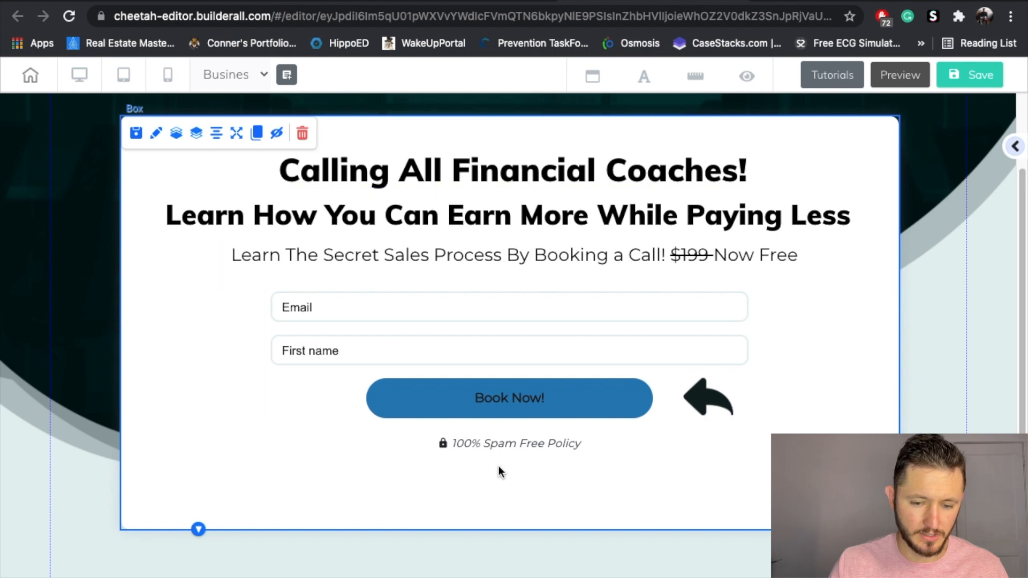
# Step: Underline the subheading "Learn How You Can Earn More While Paying Less" and change its text color to the darker blue swatch
pyautogui.click(597, 216)
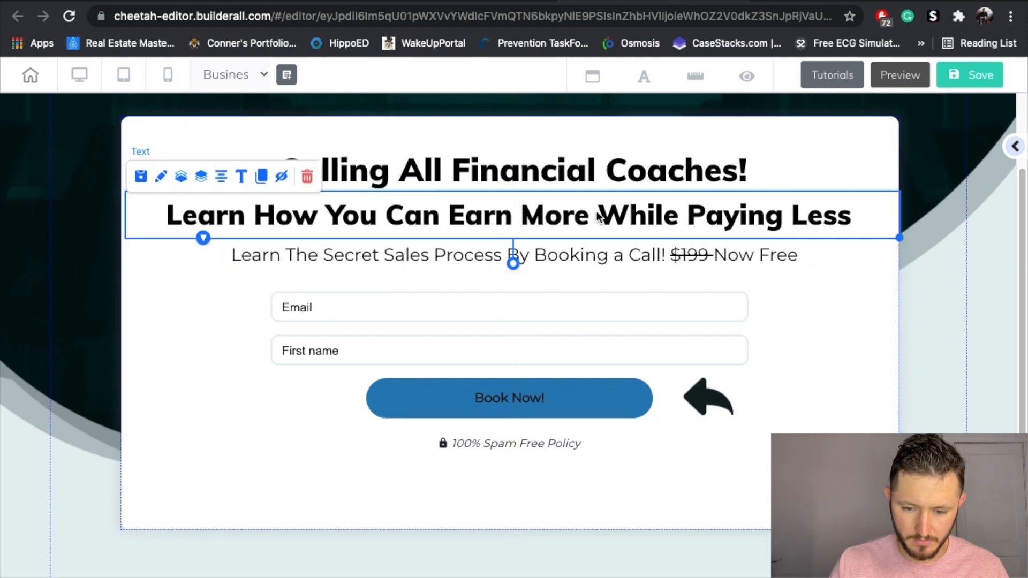
pyautogui.doubleClick(839, 224)
pyautogui.moveTo(852, 219); pyautogui.dragTo(150, 214)
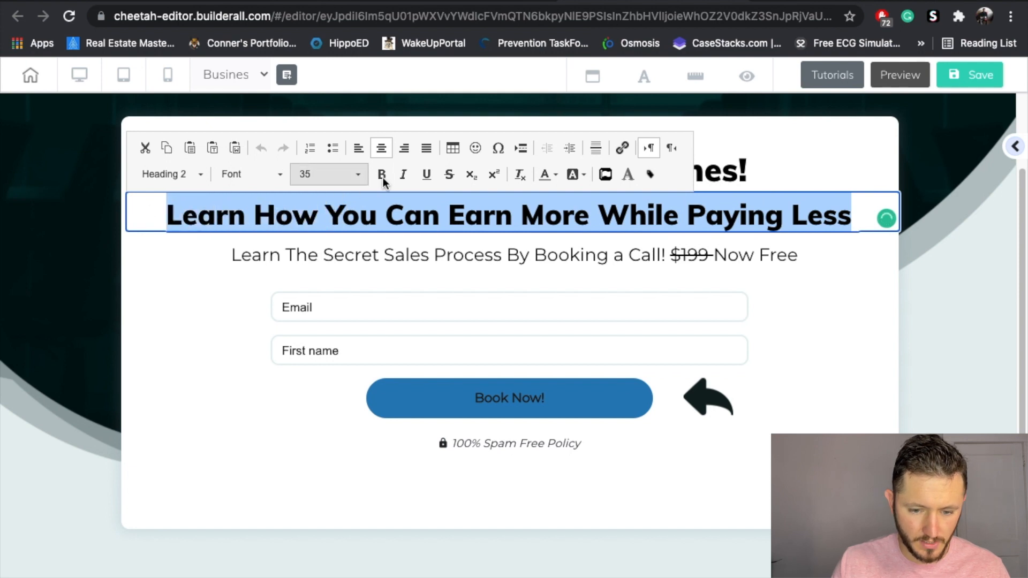
pyautogui.click(431, 174)
pyautogui.click(550, 173)
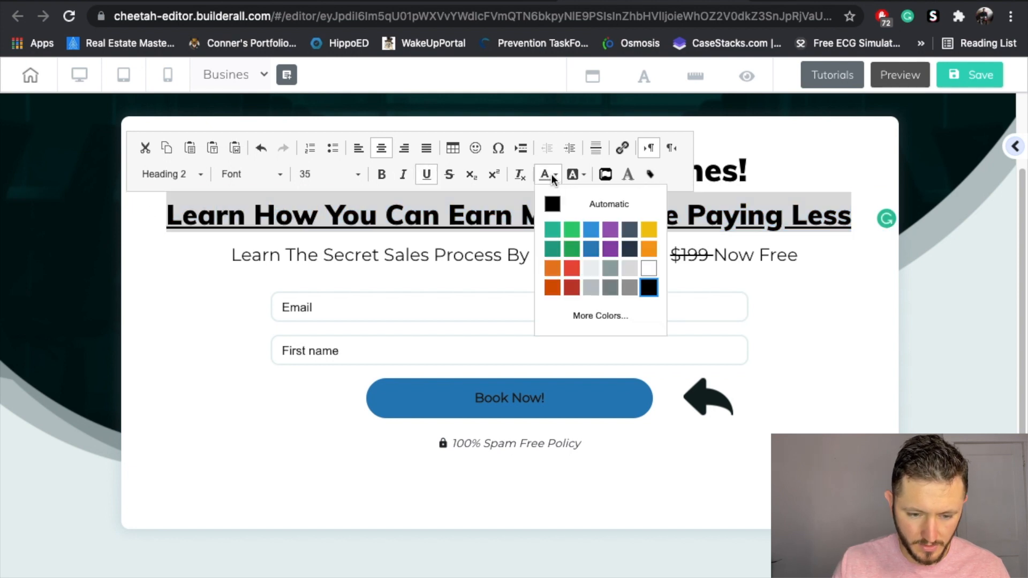
pyautogui.click(595, 252)
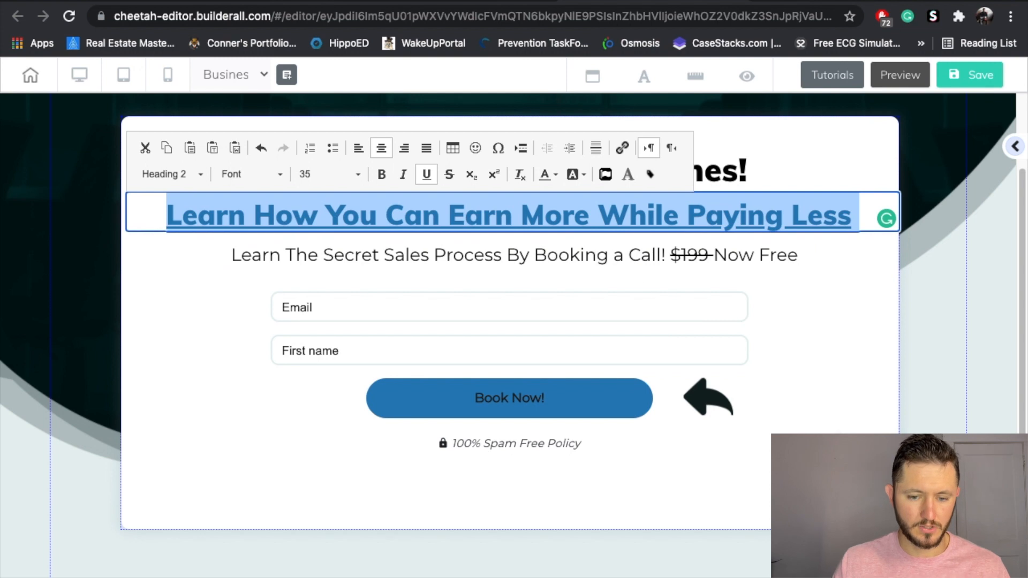
pyautogui.click(797, 471)
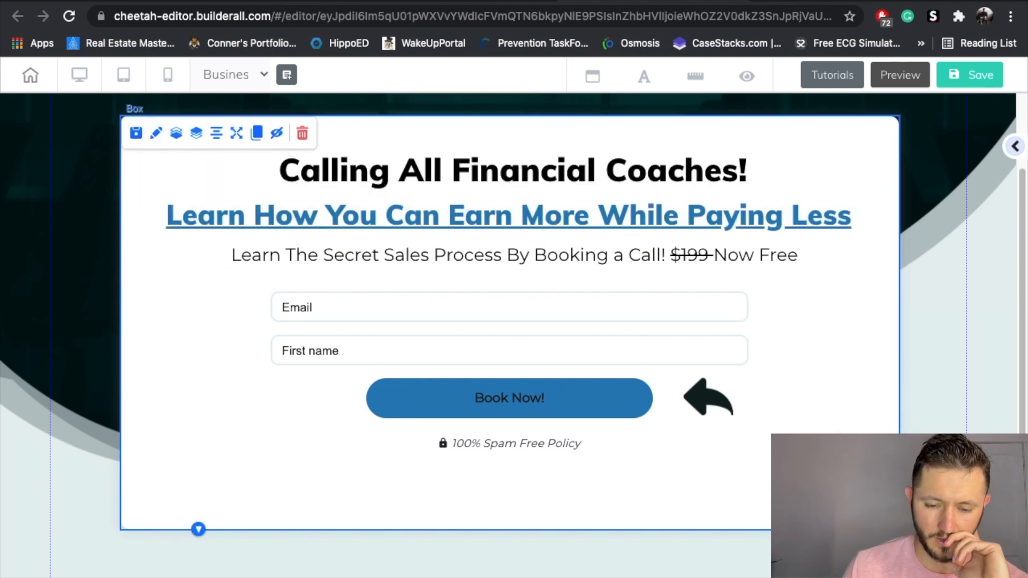
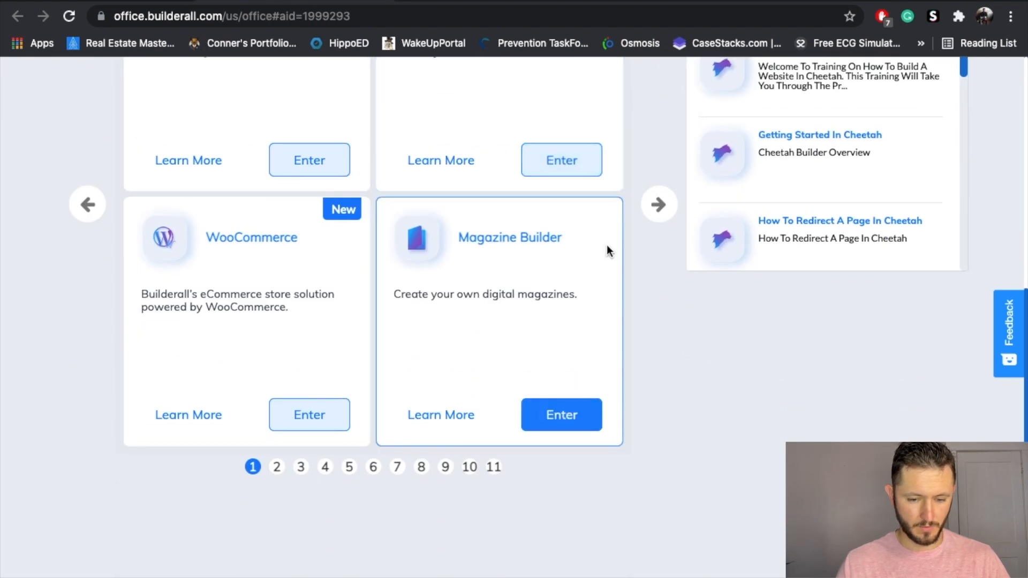
# Step: Find the Booking Builder among the Builderall office tools and open it
pyautogui.scroll(3, 632, 289)
pyautogui.click(658, 337)
pyautogui.click(656, 339)
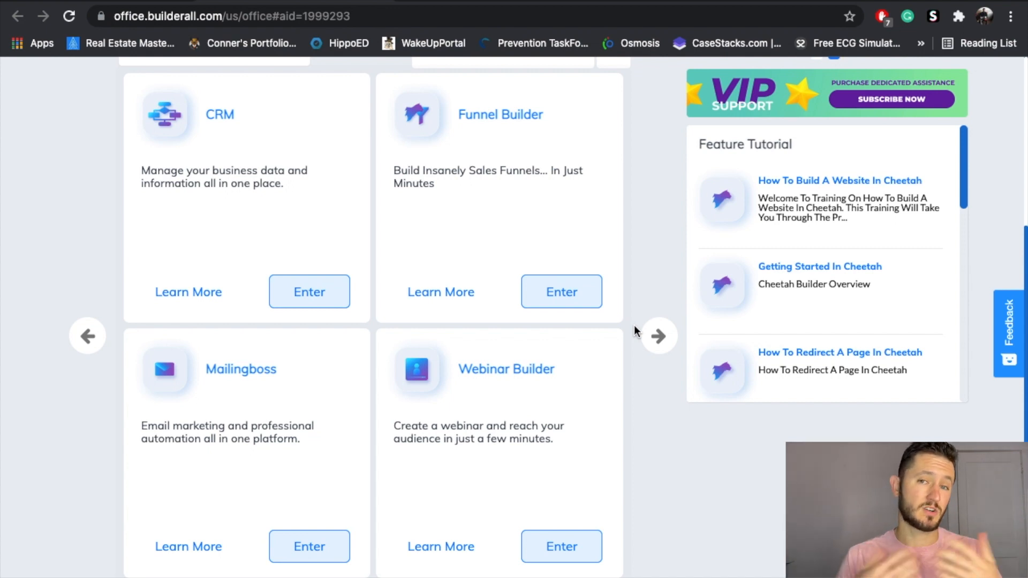
pyautogui.click(660, 336)
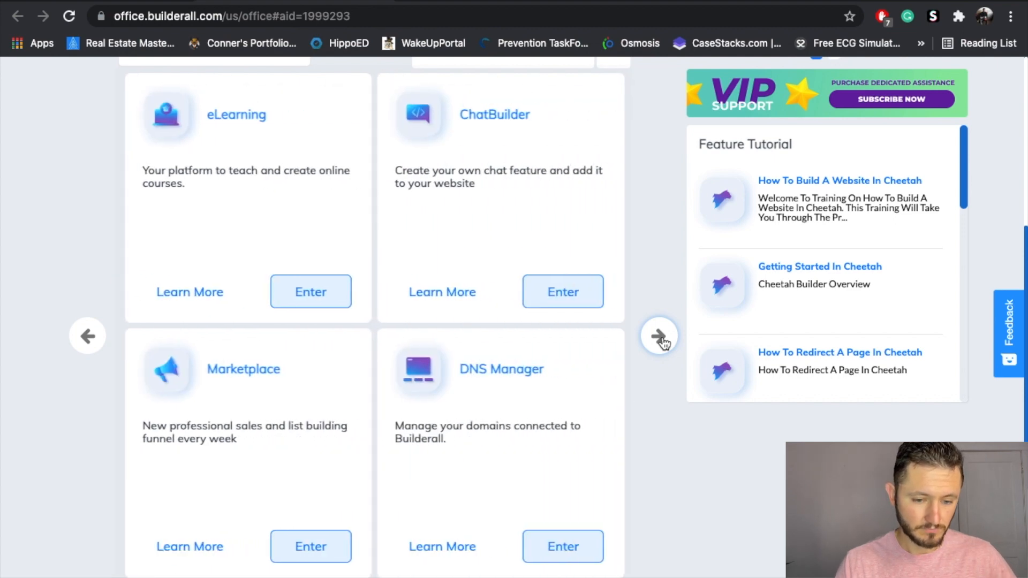
pyautogui.click(659, 336)
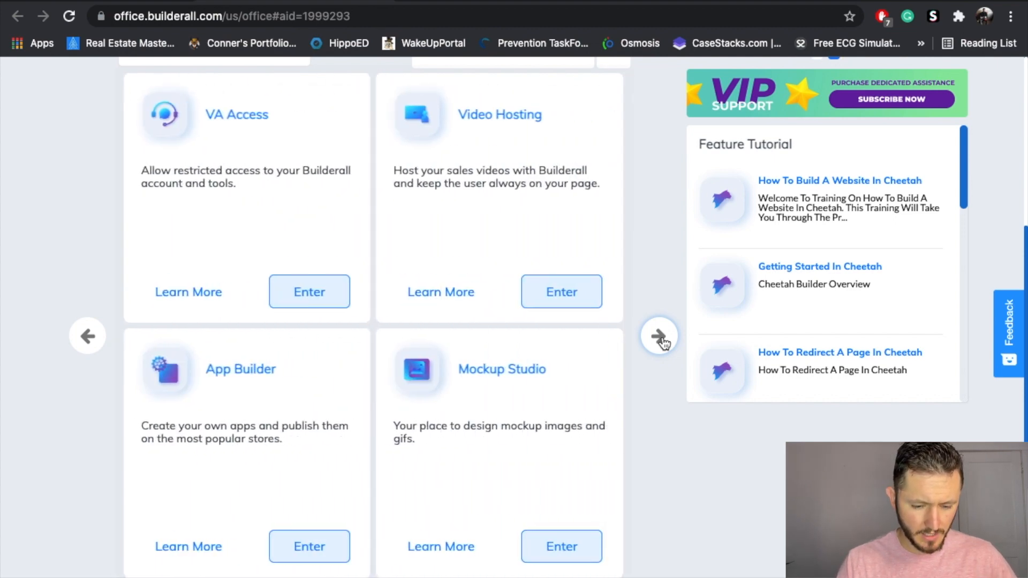
pyautogui.click(660, 336)
pyautogui.click(660, 336)
pyautogui.click(659, 337)
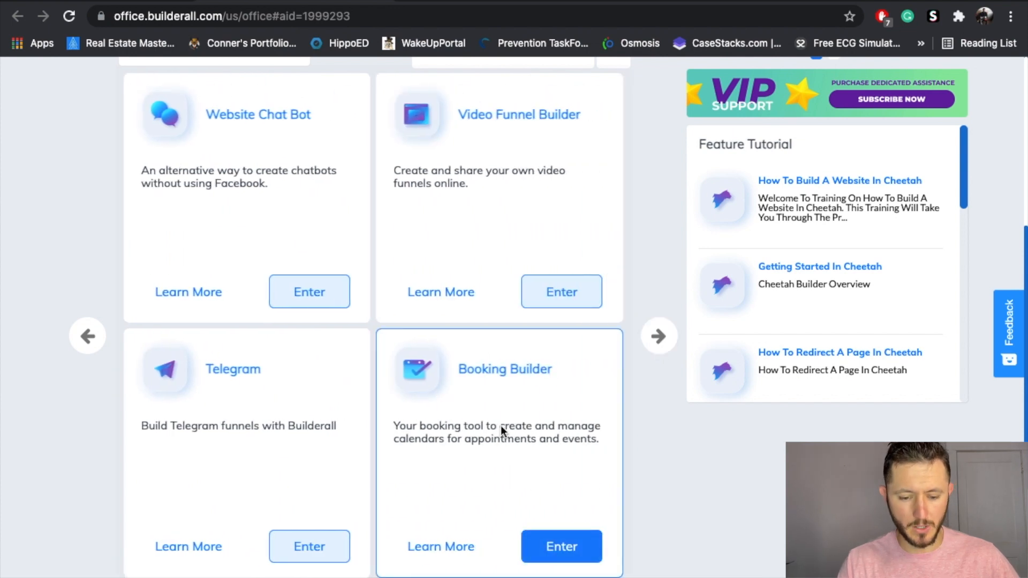
pyautogui.click(555, 543)
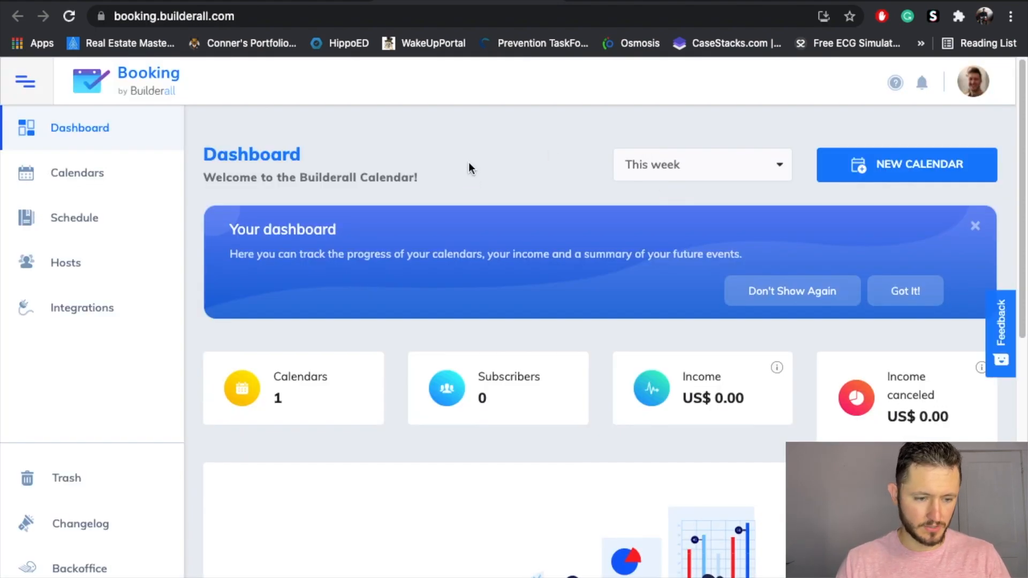
# Step: Look through the Booking dashboard's statistics and upcoming events and the list of existing calendars, and return to the dashboard
pyautogui.scroll(-4, 468, 180)
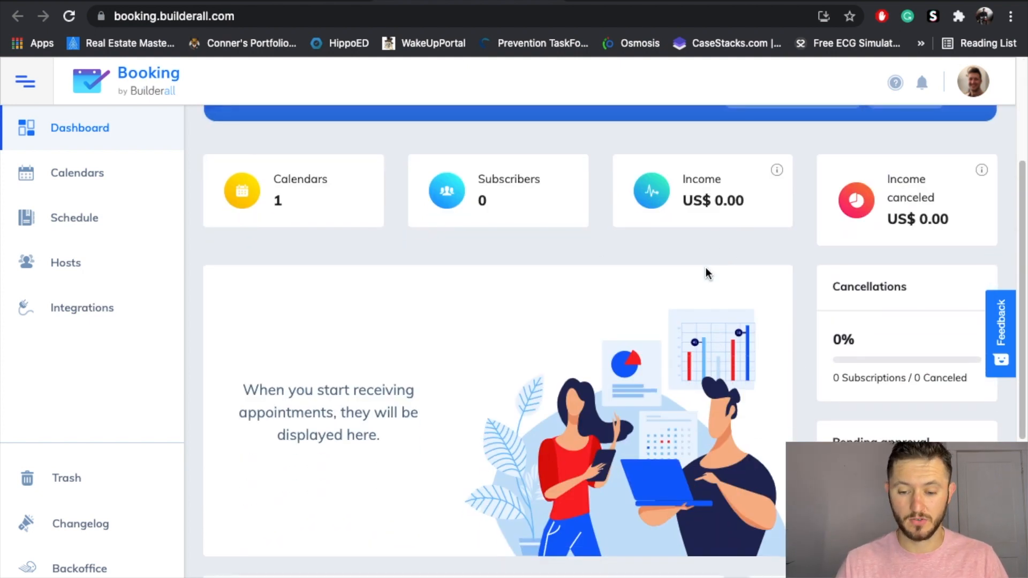
pyautogui.scroll(-3, 701, 267)
pyautogui.scroll(-3, 693, 274)
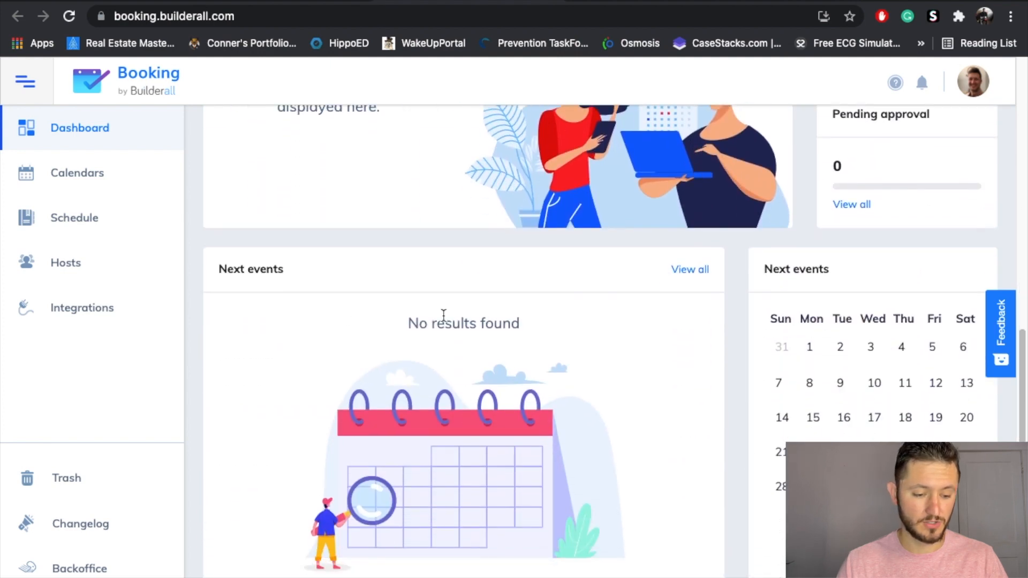
pyautogui.click(95, 181)
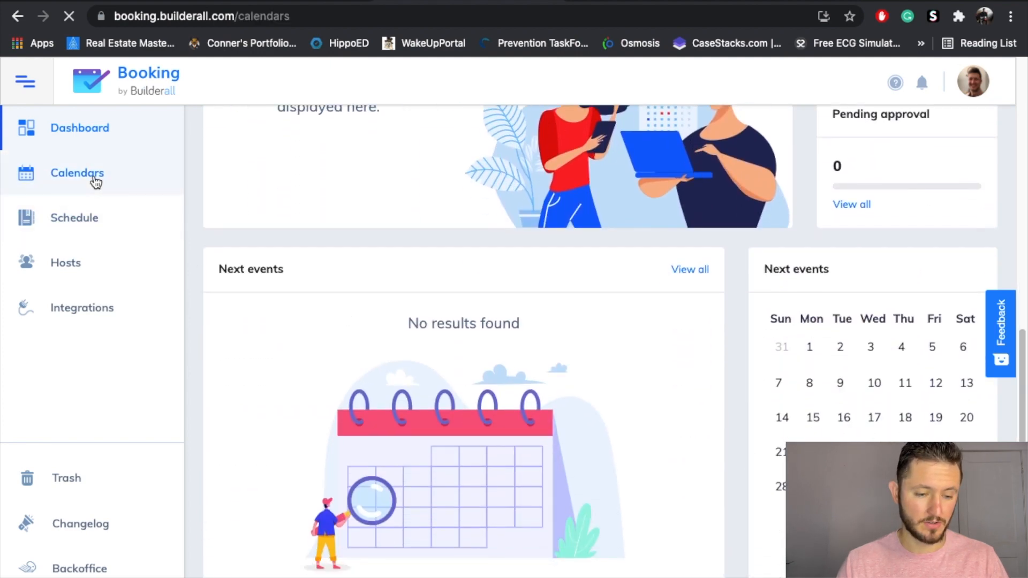
pyautogui.scroll(-1, 634, 401)
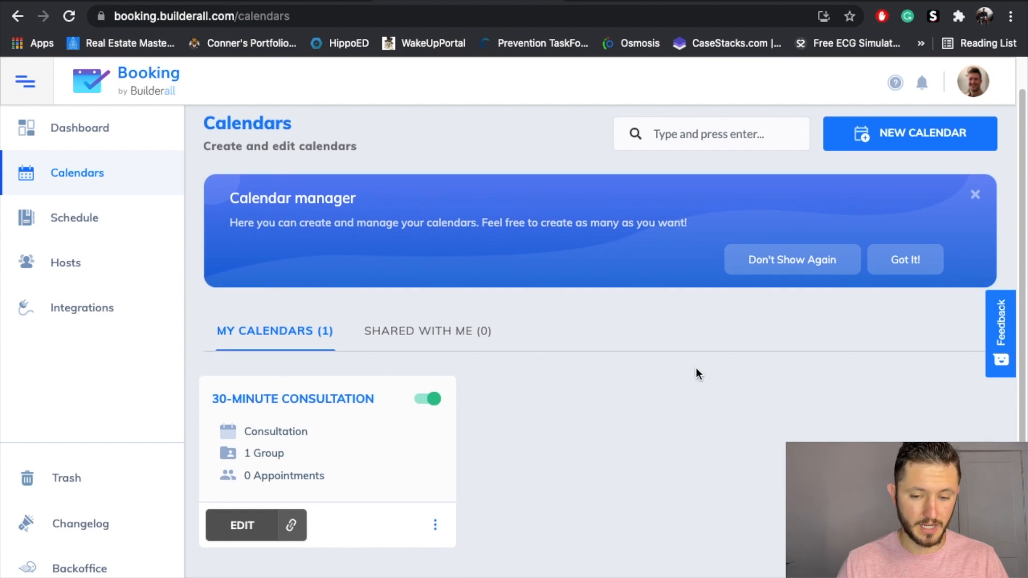
pyautogui.click(79, 130)
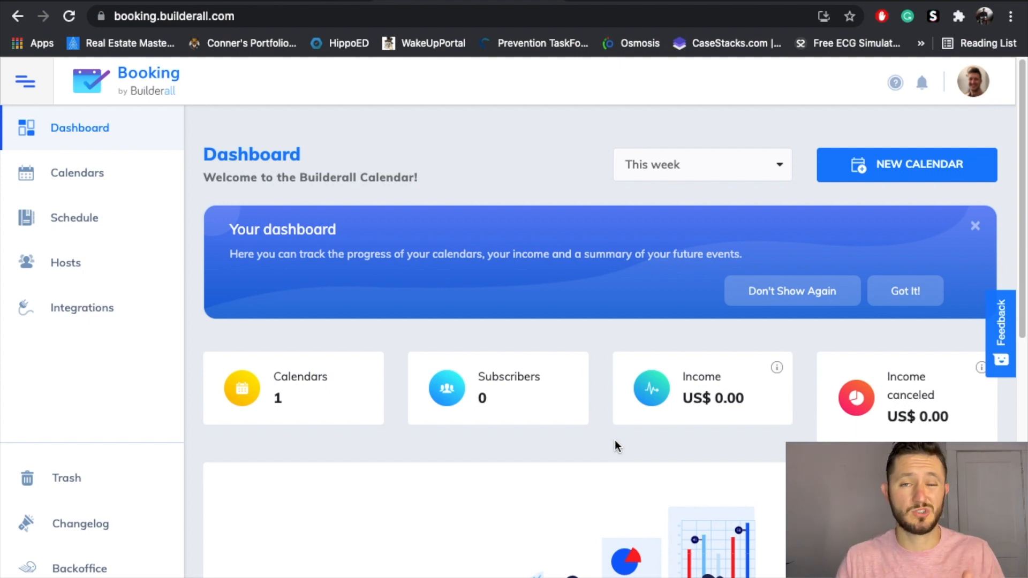
# Step: Create a new calendar of the Consultation type titled "Example"
pyautogui.click(930, 172)
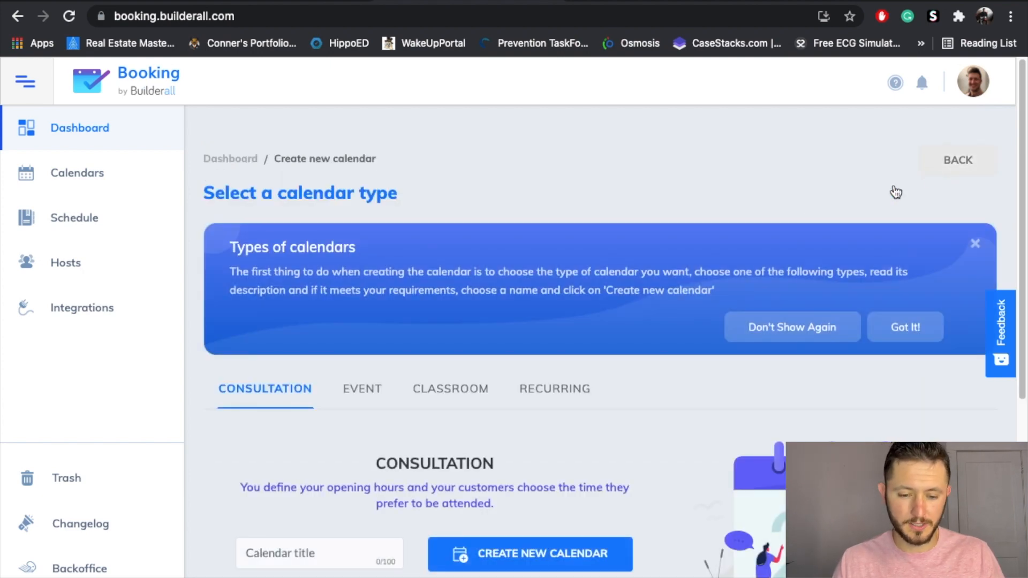
pyautogui.scroll(-3, 562, 327)
pyautogui.click(322, 427)
pyautogui.write('Example')
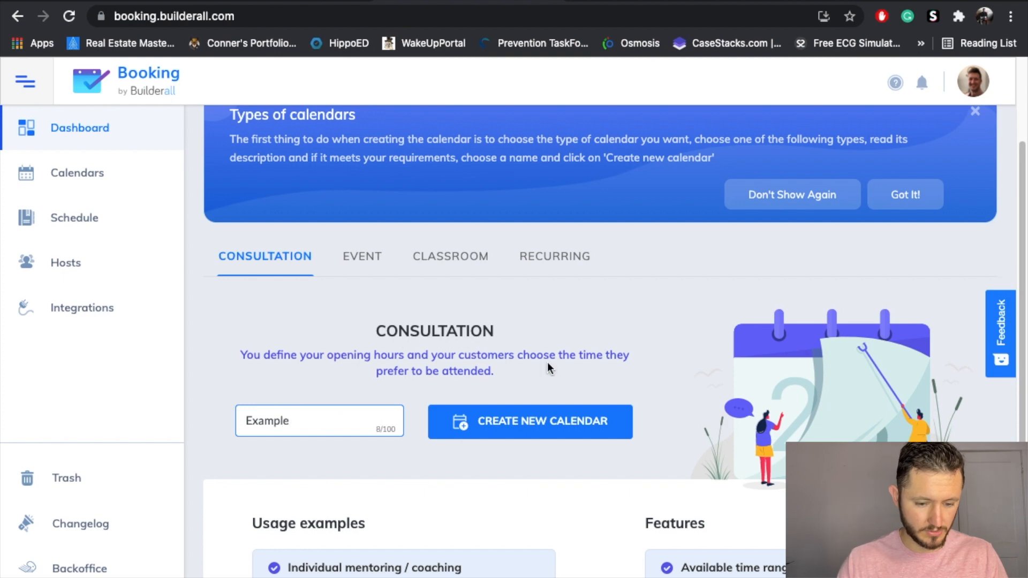
pyautogui.scroll(-3, 510, 364)
pyautogui.click(530, 259)
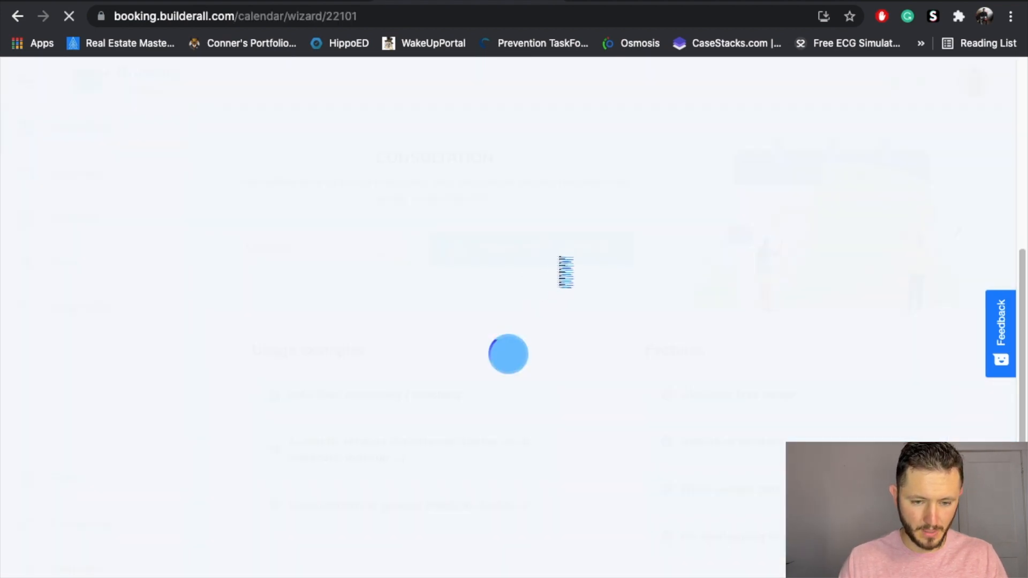
# Step: Review the calendar's basic settings, keep user-selected timezone and automatic display language, and save to continue to scheduling
pyautogui.scroll(-1, 561, 269)
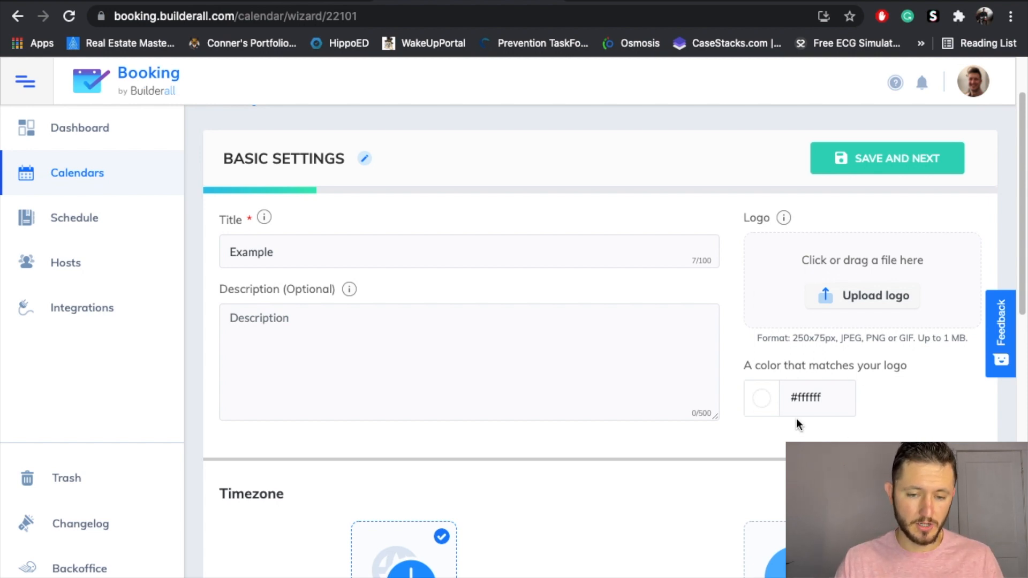
pyautogui.scroll(-2, 699, 411)
pyautogui.scroll(-3, 699, 417)
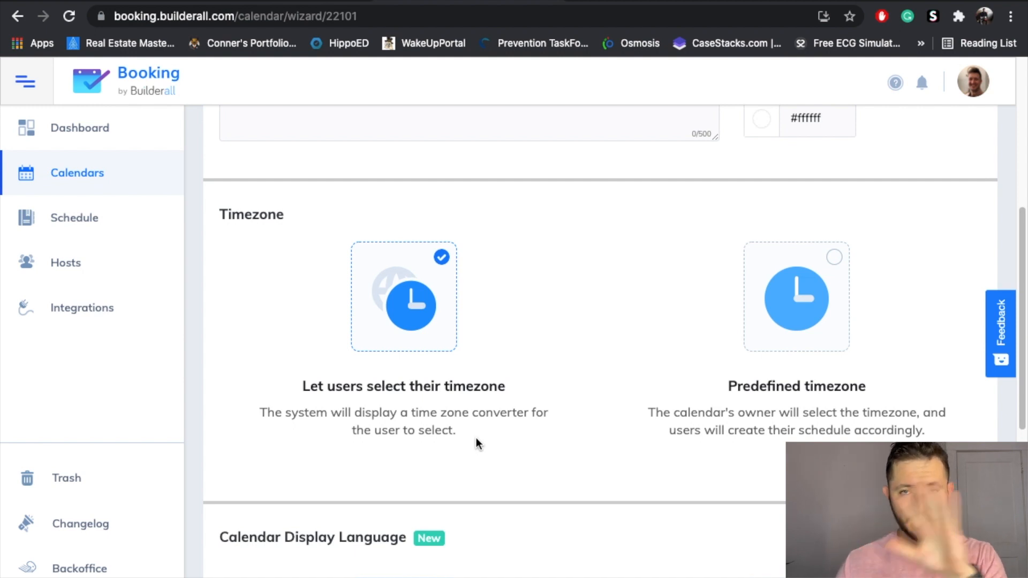
pyautogui.scroll(-5, 477, 439)
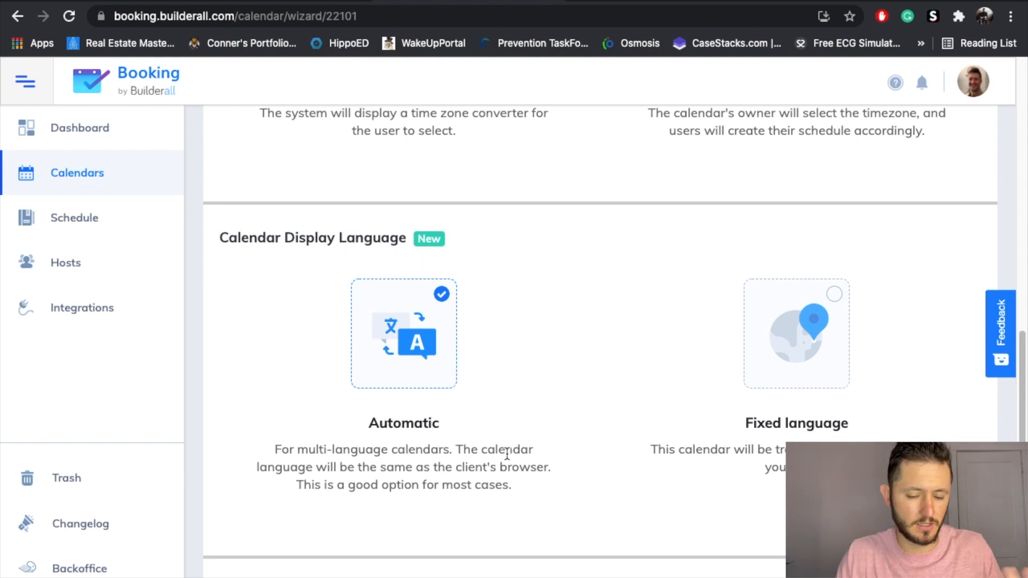
pyautogui.scroll(-2, 506, 454)
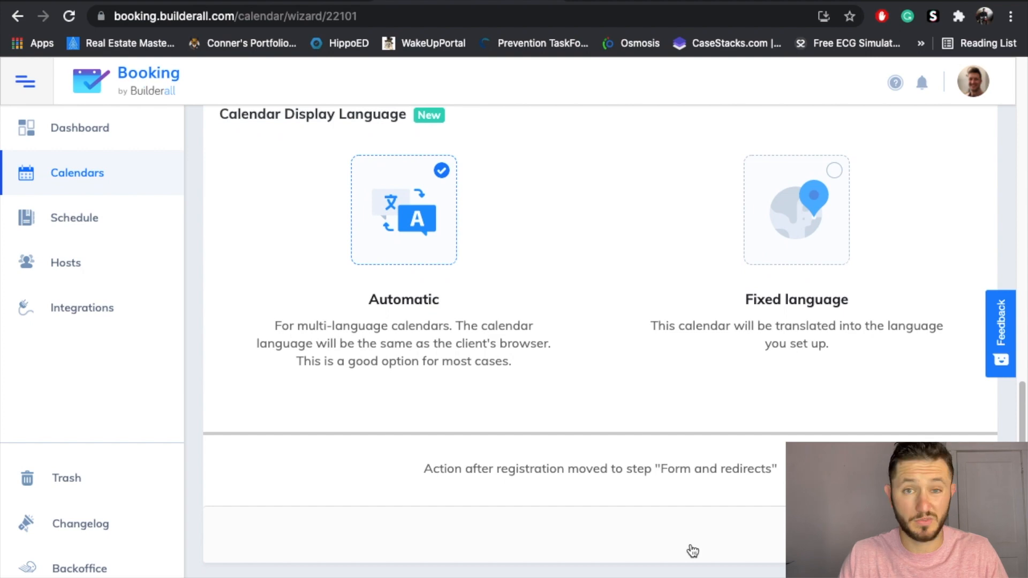
pyautogui.scroll(8, 689, 399)
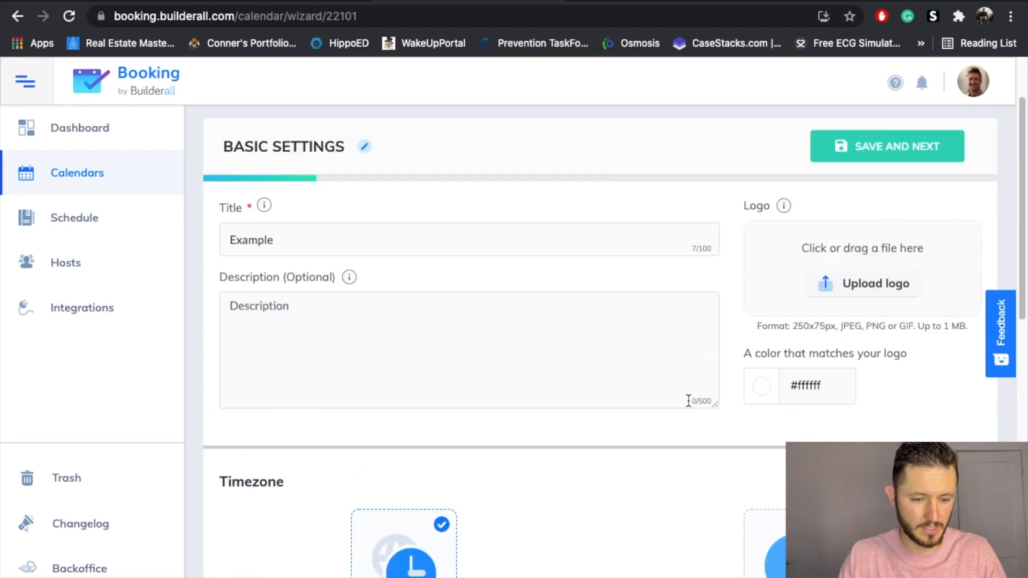
pyautogui.scroll(-10, 657, 479)
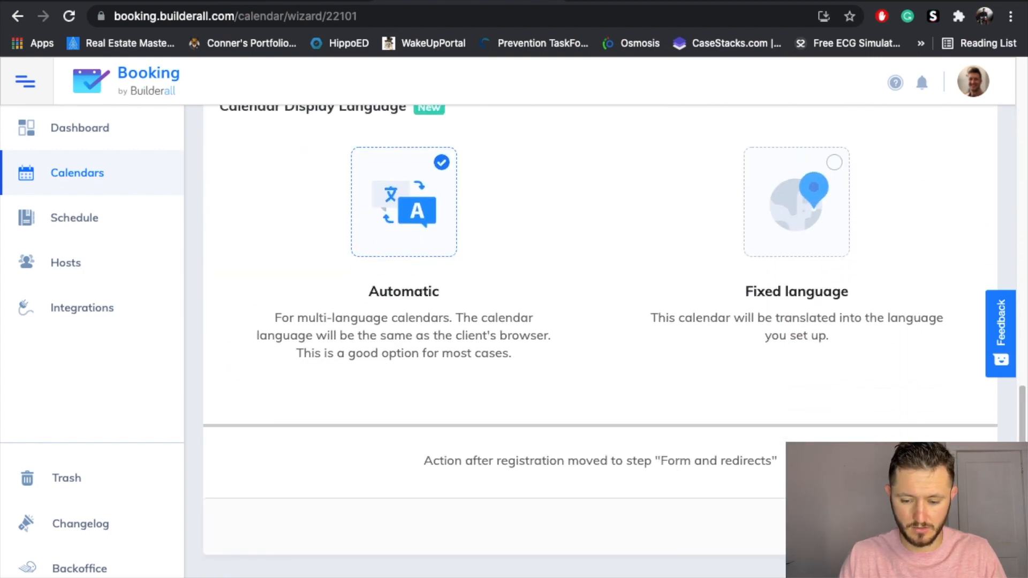
pyautogui.click(750, 480)
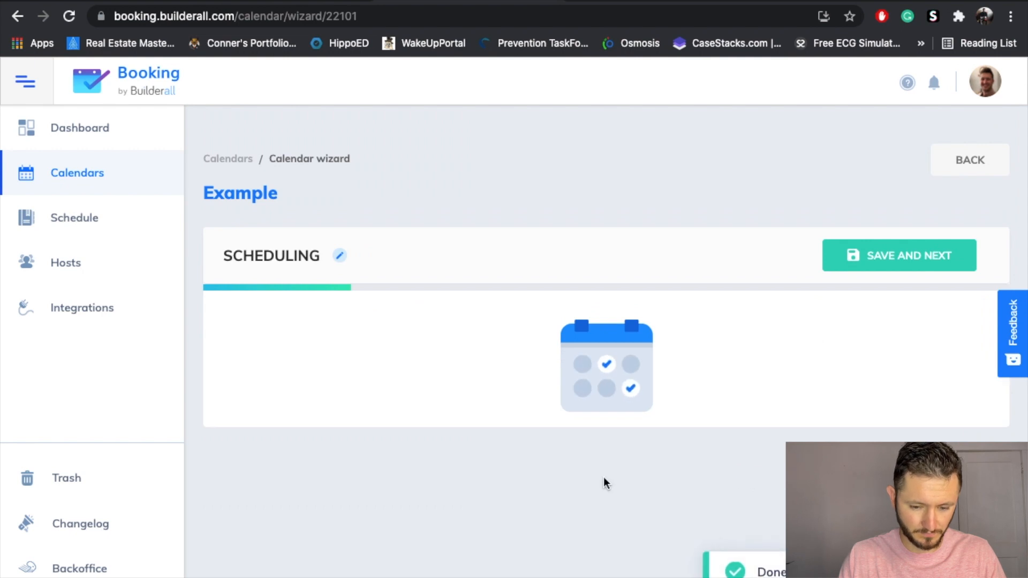
# Step: Title the first scheduling group "Example Consultation" and assign the first listed host to it
pyautogui.scroll(-2, 521, 470)
pyautogui.click(391, 265)
pyautogui.write('Example')
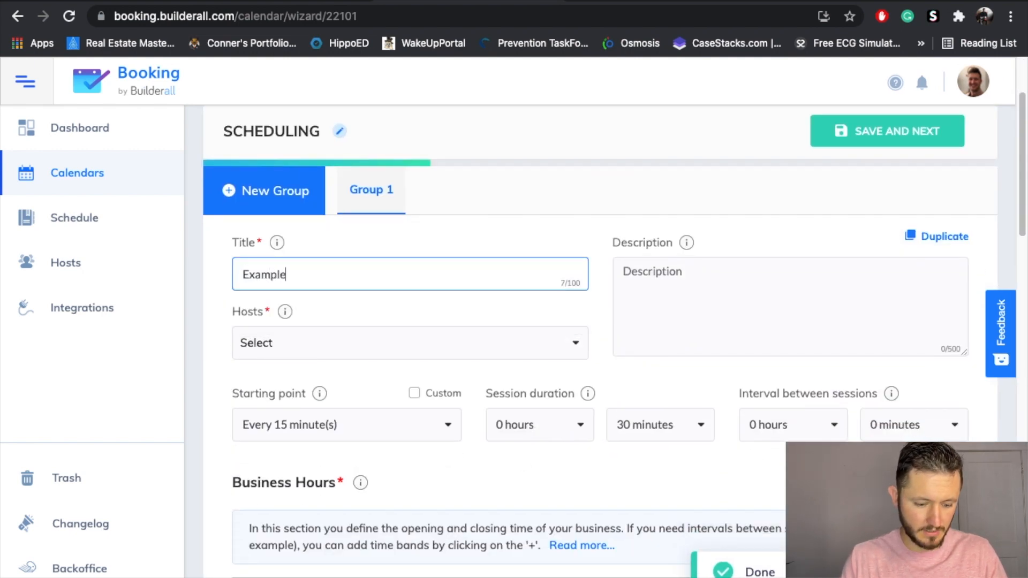
pyautogui.write(' 1')
pyautogui.press('BackSpace')
pyautogui.write('Consultation')
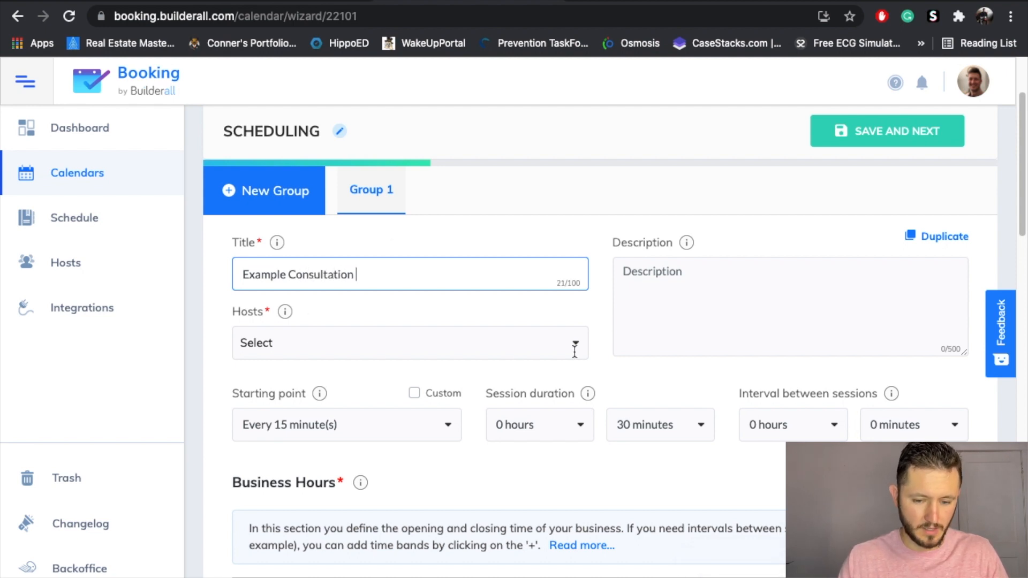
pyautogui.click(575, 349)
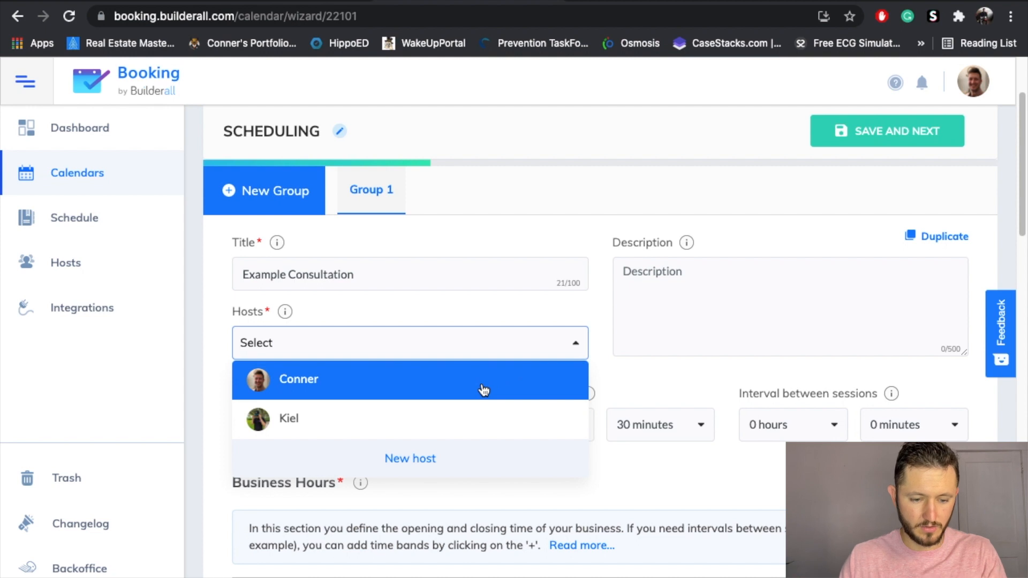
pyautogui.click(483, 390)
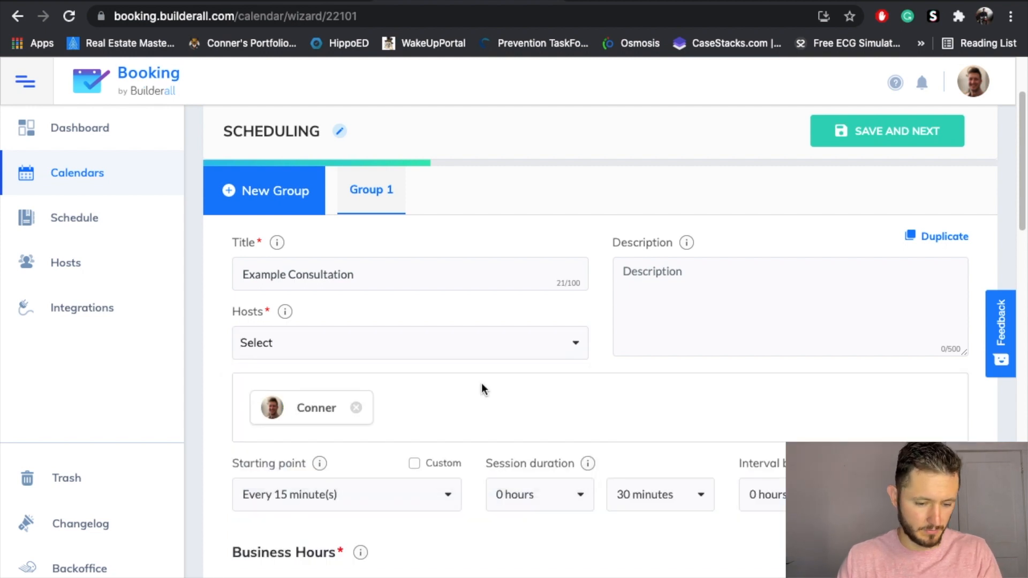
# Step: Examine the group's starting point, session duration, interval between sessions, weekly business hours and timezone note
pyautogui.scroll(-3, 482, 404)
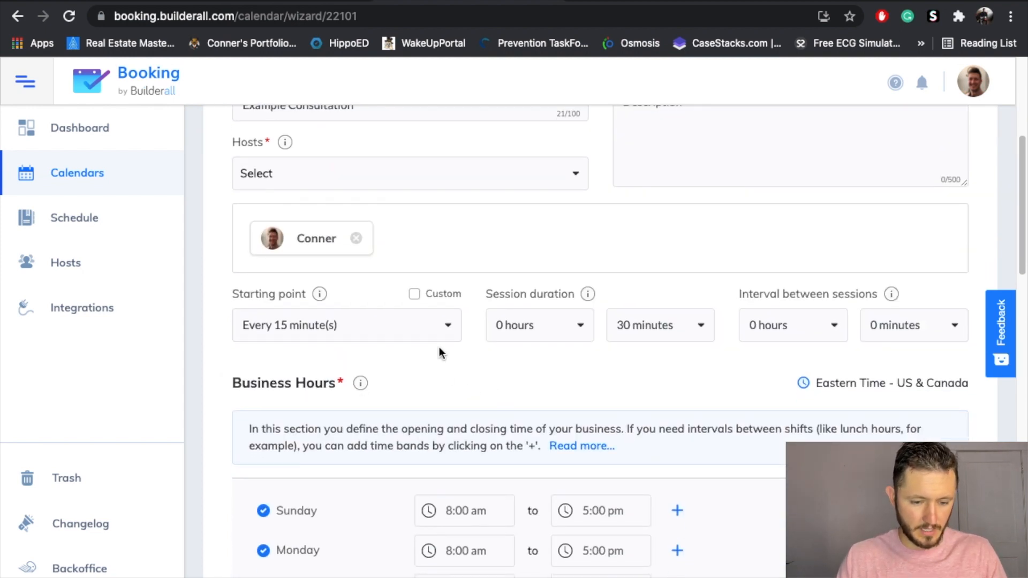
pyautogui.moveTo(320, 294)
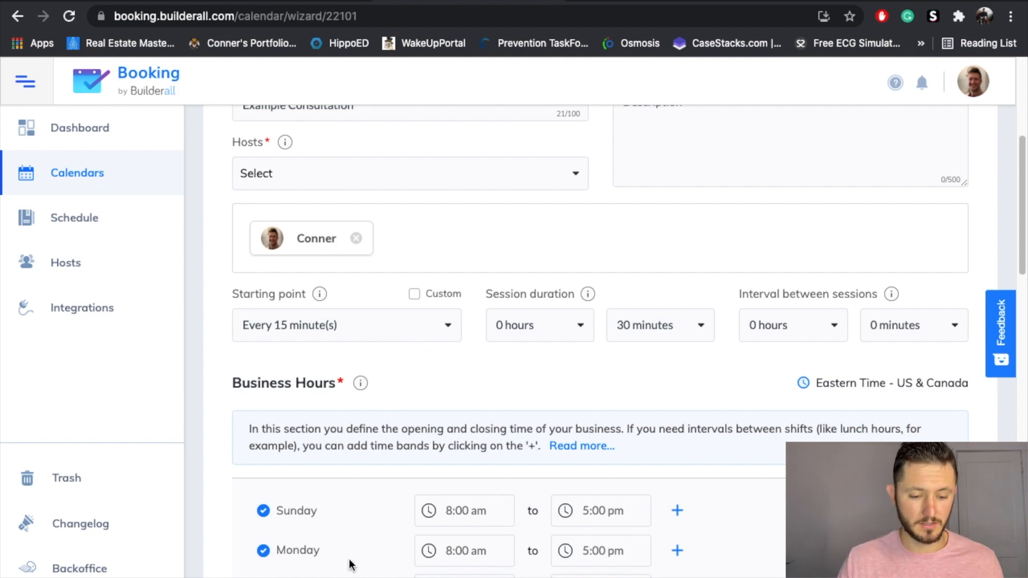
pyautogui.scroll(-3, 349, 562)
pyautogui.scroll(-1, 356, 559)
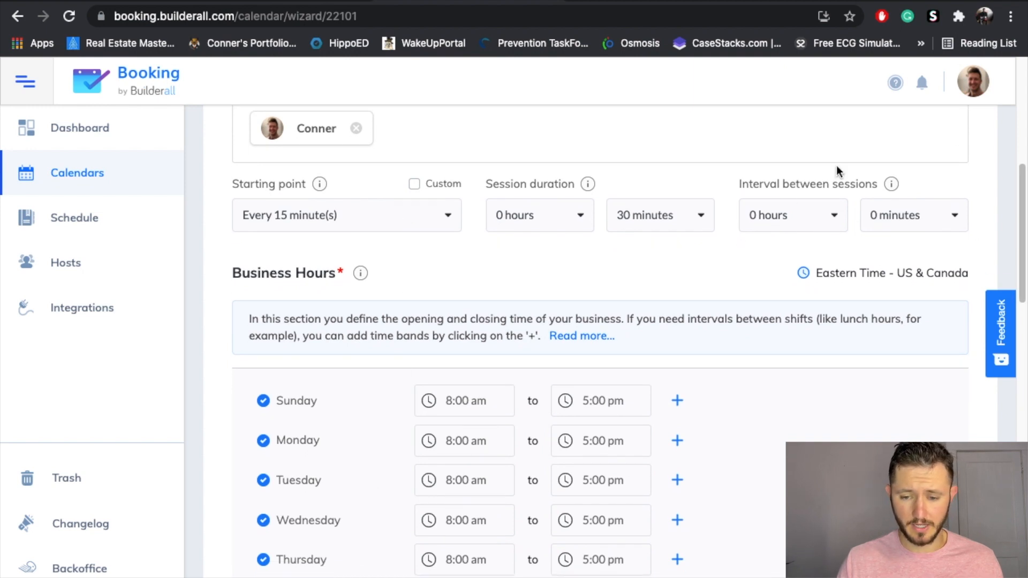
pyautogui.scroll(-4, 690, 294)
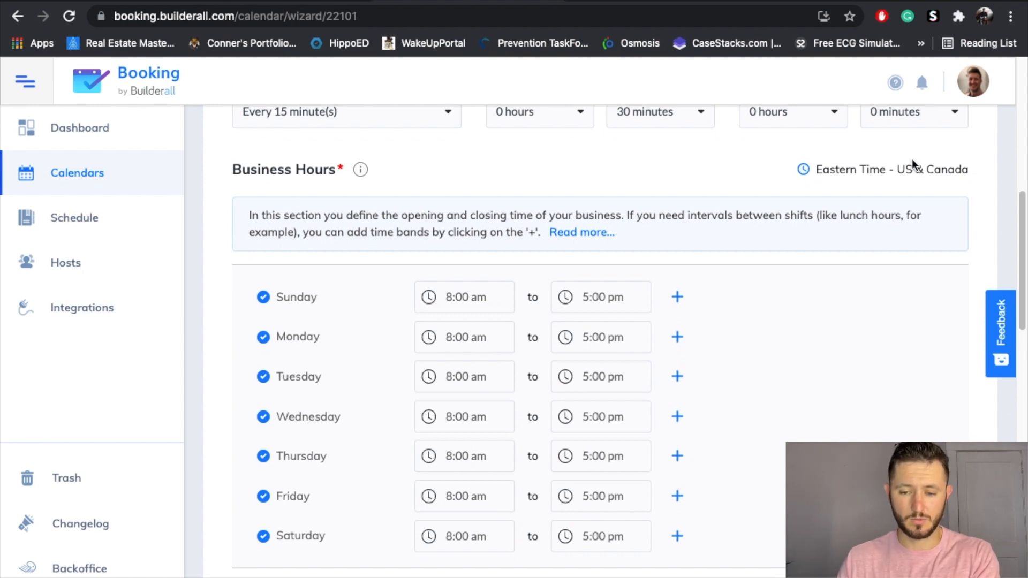
pyautogui.moveTo(907, 167)
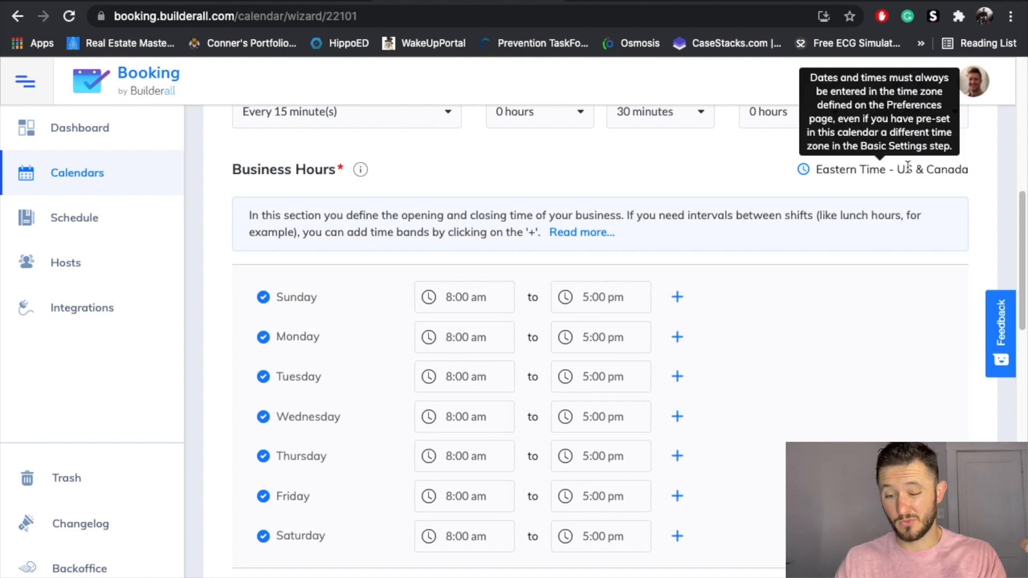
# Step: Mark Tuesday and Wednesday as unavailable in the group's business hours, without any extra time band on Wednesday
pyautogui.scroll(-3, 786, 380)
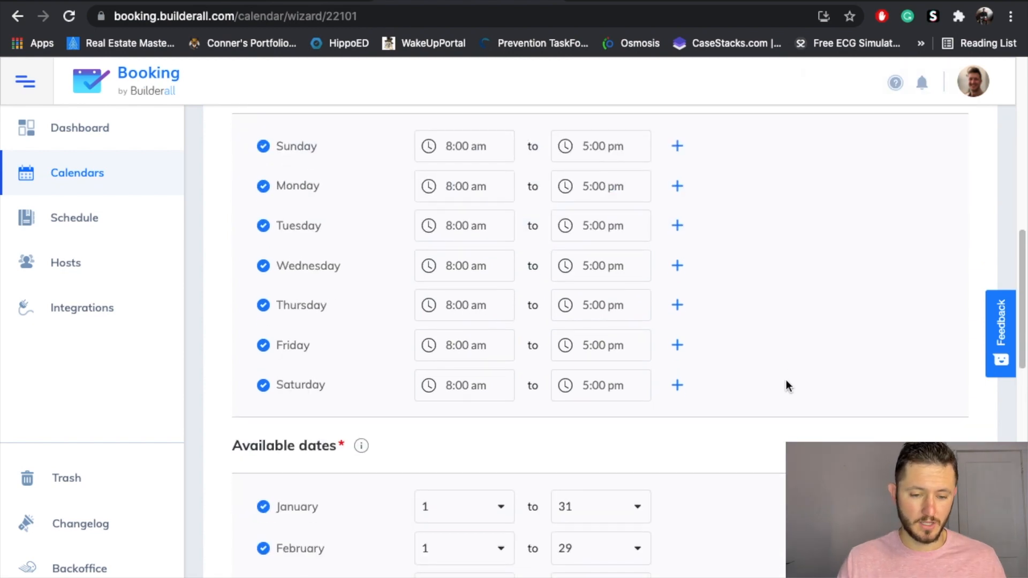
pyautogui.scroll(3, 785, 380)
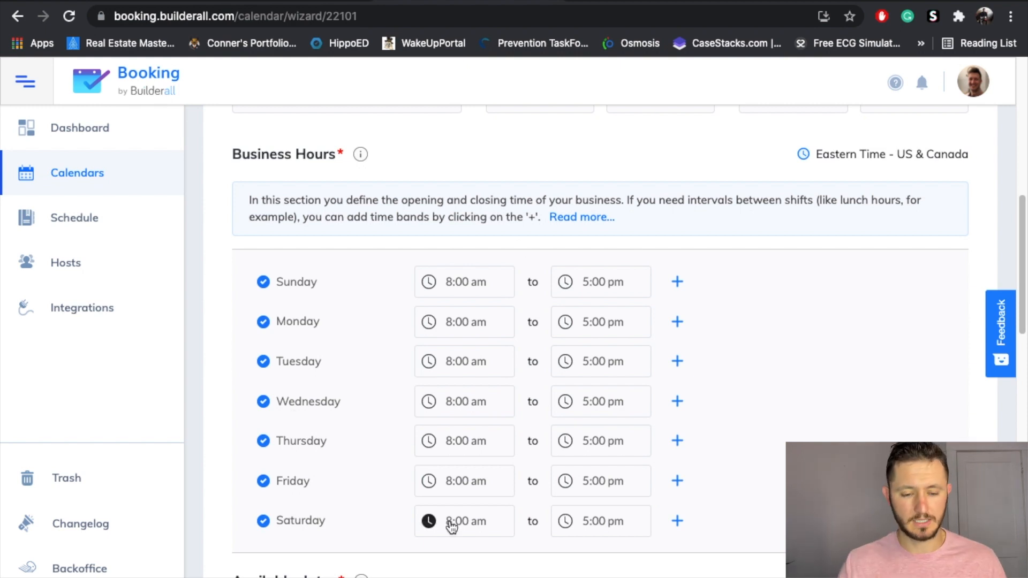
pyautogui.click(265, 362)
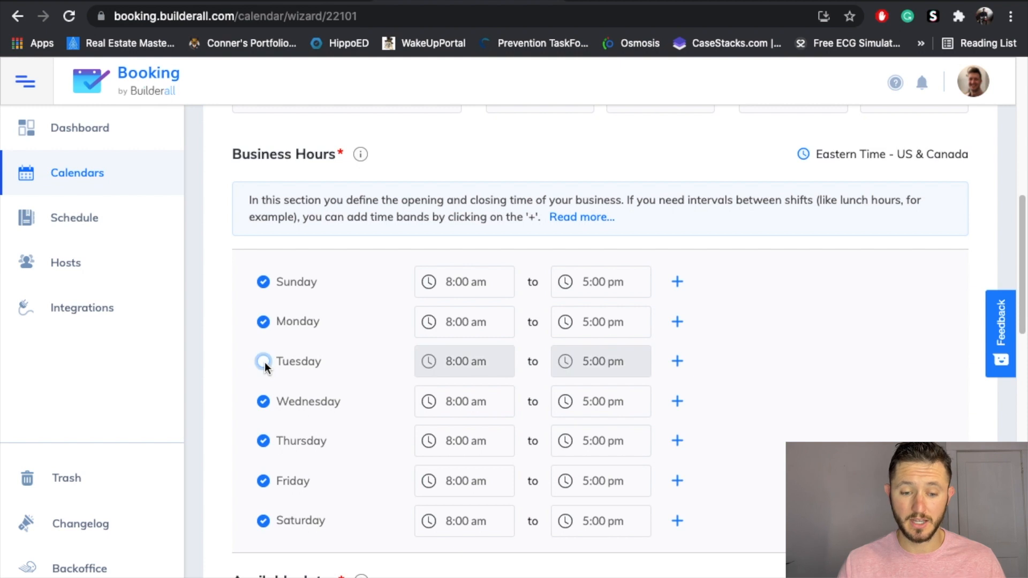
pyautogui.click(264, 402)
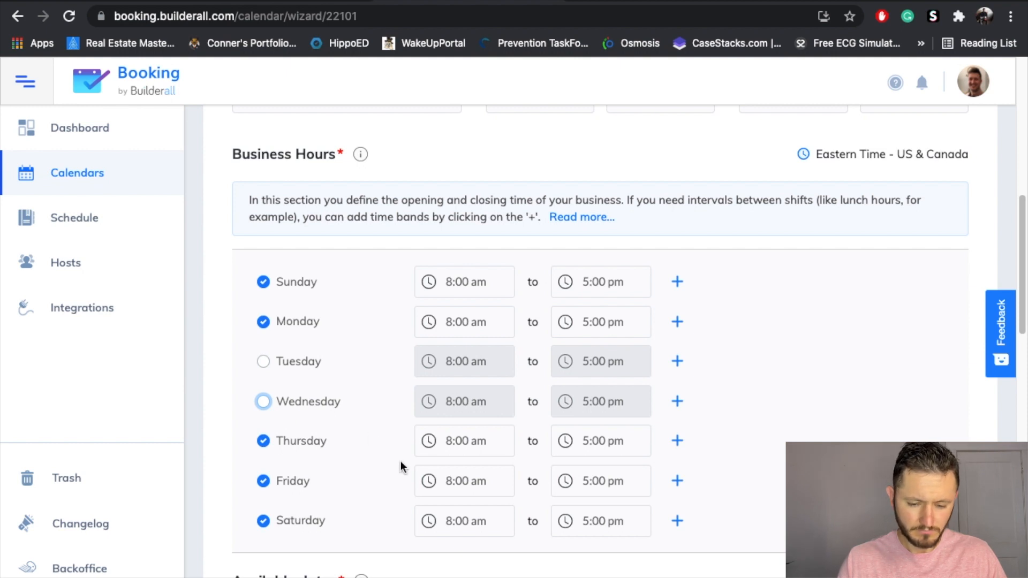
pyautogui.click(676, 403)
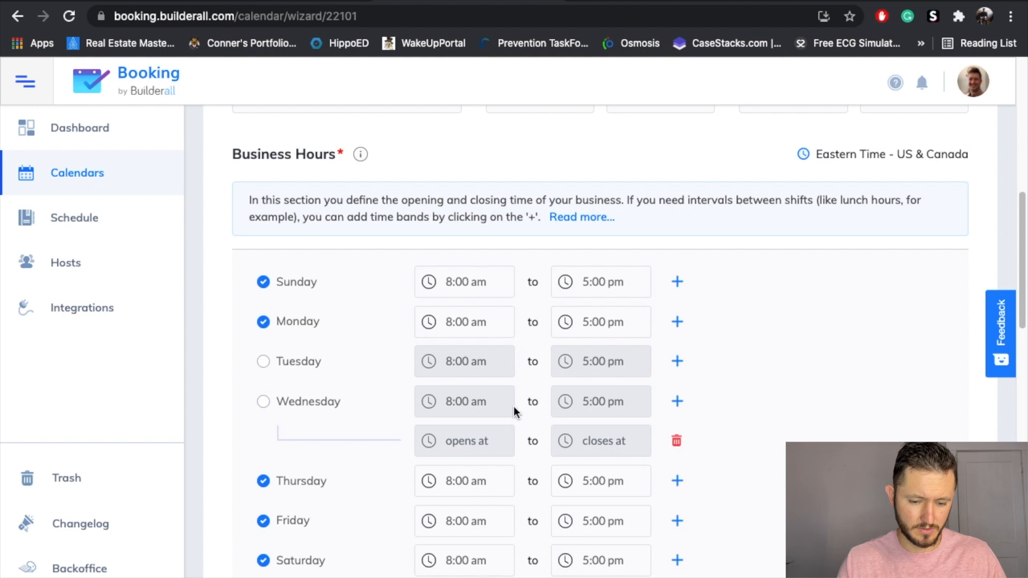
pyautogui.click(676, 442)
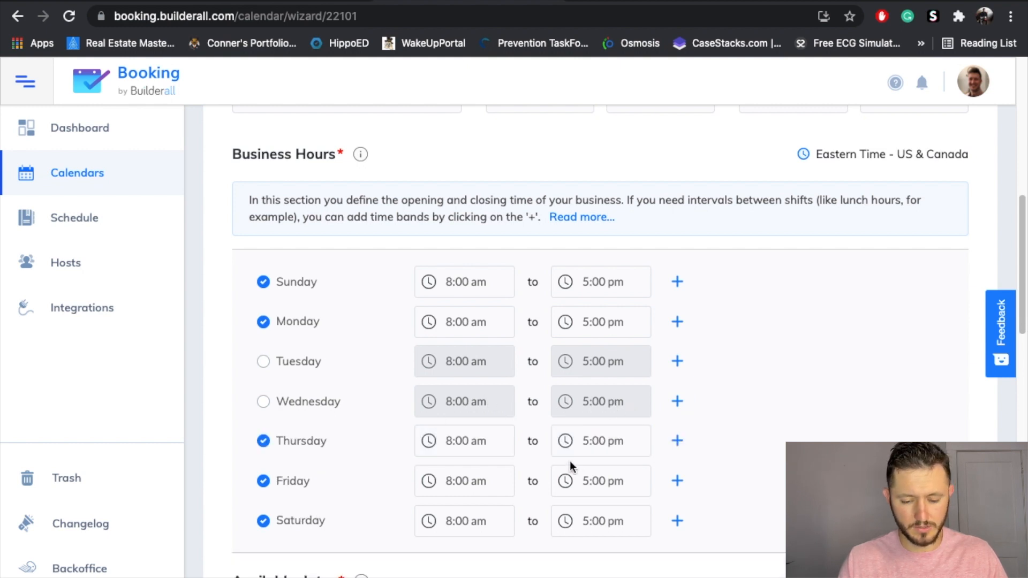
# Step: Set Thursday's closing time to 12:00 am
pyautogui.click(471, 451)
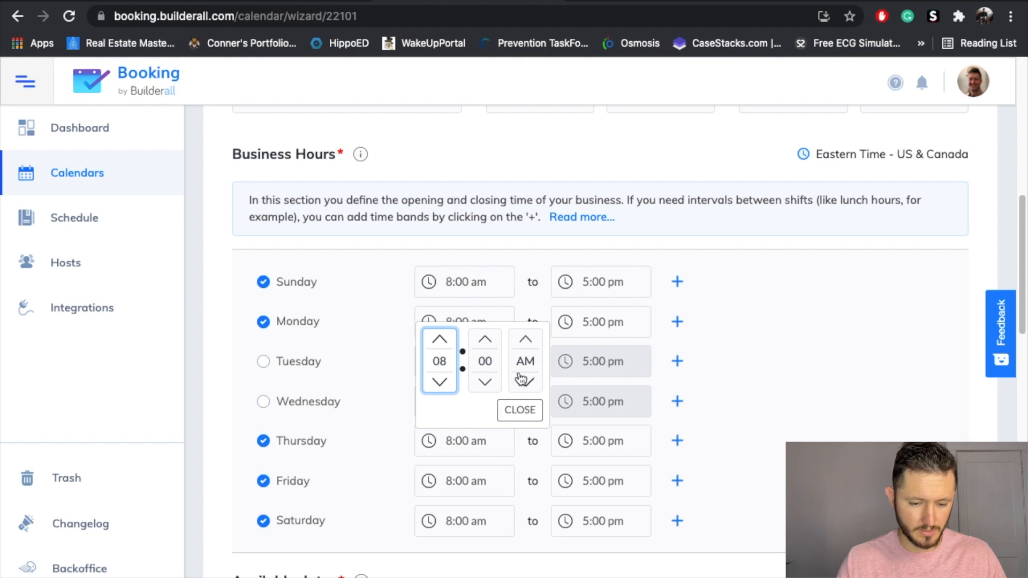
pyautogui.click(592, 442)
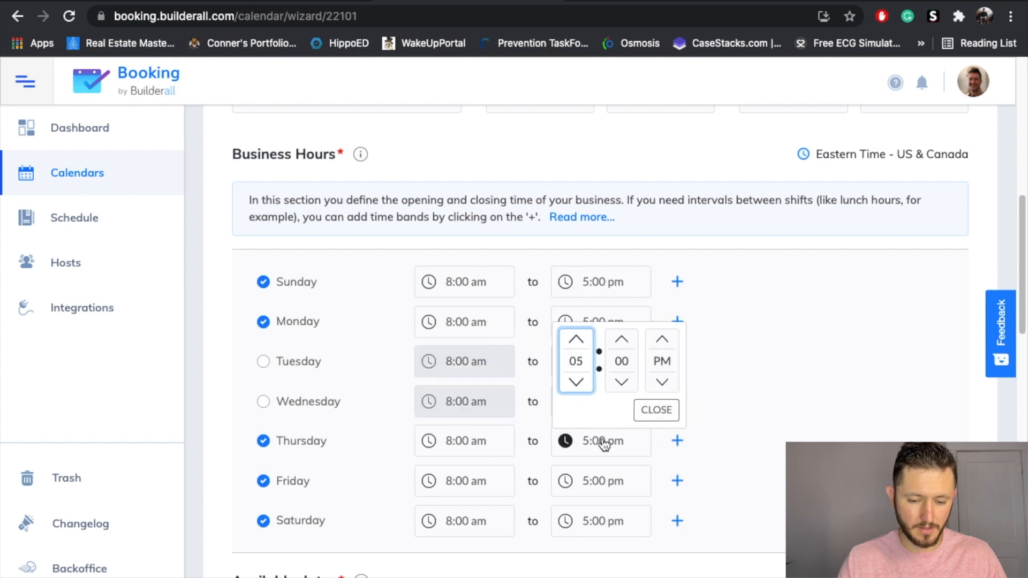
pyautogui.click(576, 341)
pyautogui.click(576, 340)
pyautogui.click(576, 341)
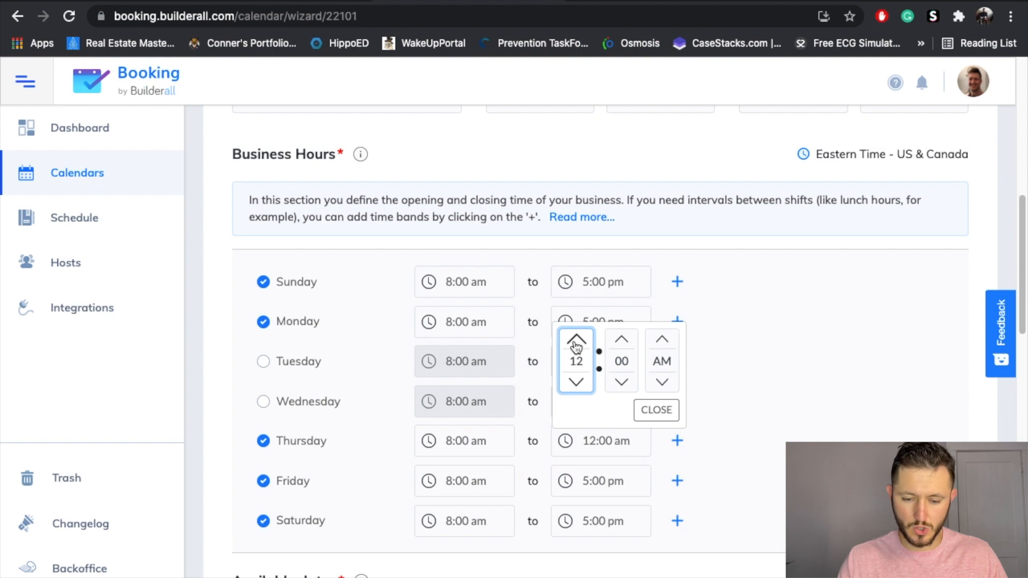
pyautogui.click(772, 458)
# Step: Add a second time band to Thursday and set its opening hour to 03 PM
pyautogui.click(677, 441)
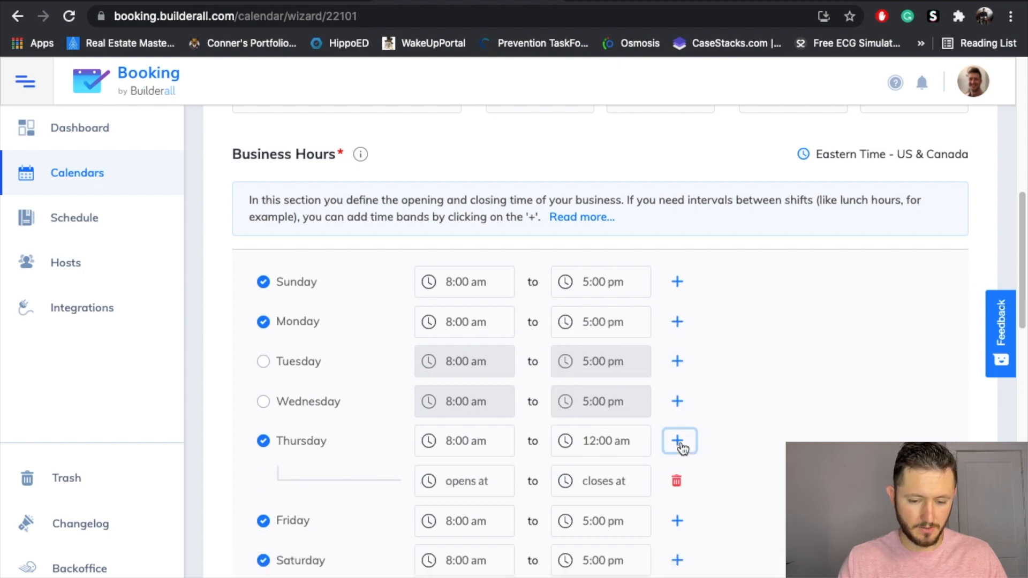
pyautogui.click(483, 486)
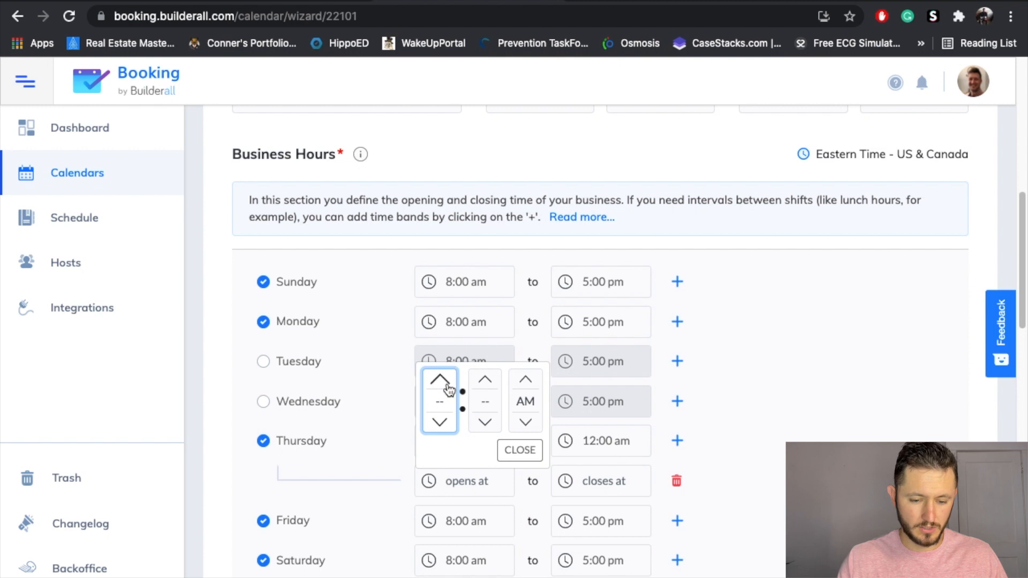
pyautogui.click(525, 422)
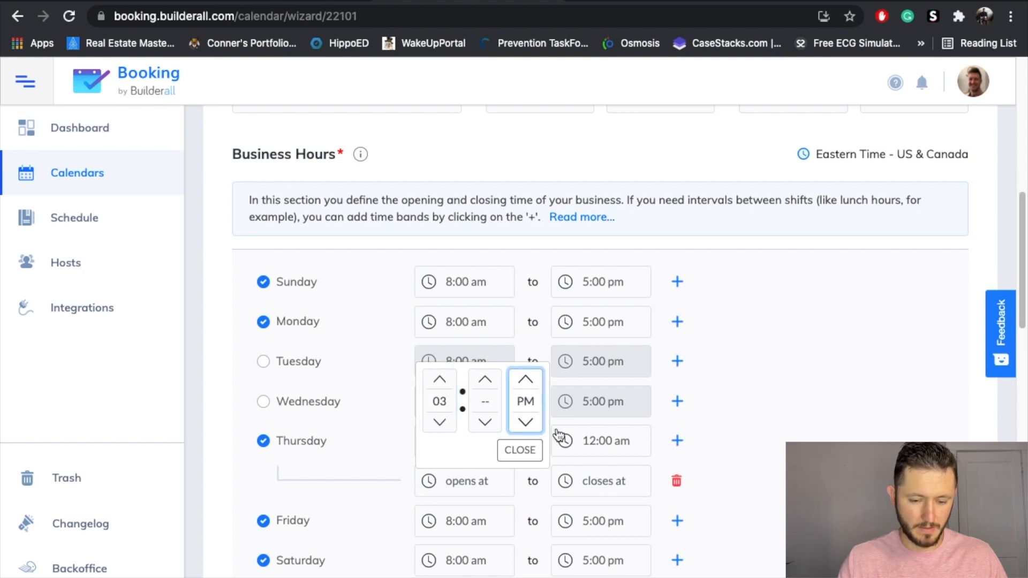
# Step: Set the closing time of Thursday's first time band to 12:00 pm
pyautogui.click(603, 452)
pyautogui.click(576, 474)
pyautogui.click(575, 474)
pyautogui.click(576, 474)
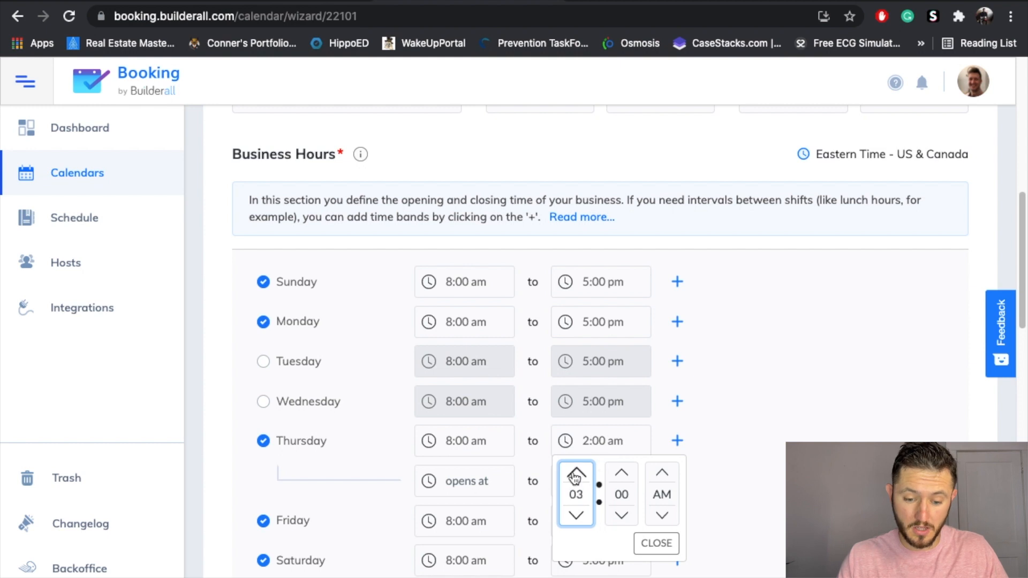
pyautogui.click(661, 473)
pyautogui.click(771, 508)
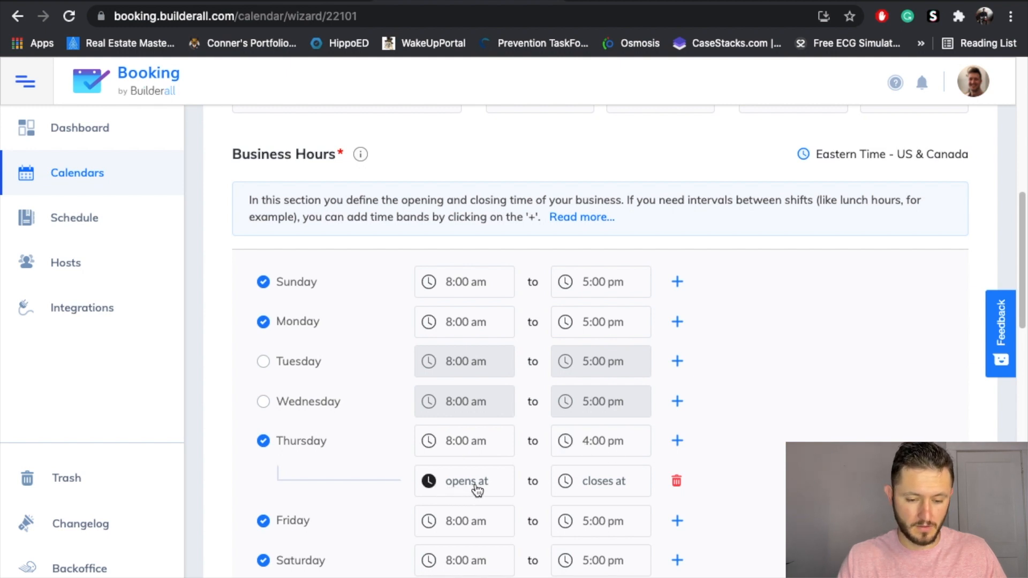
pyautogui.click(609, 450)
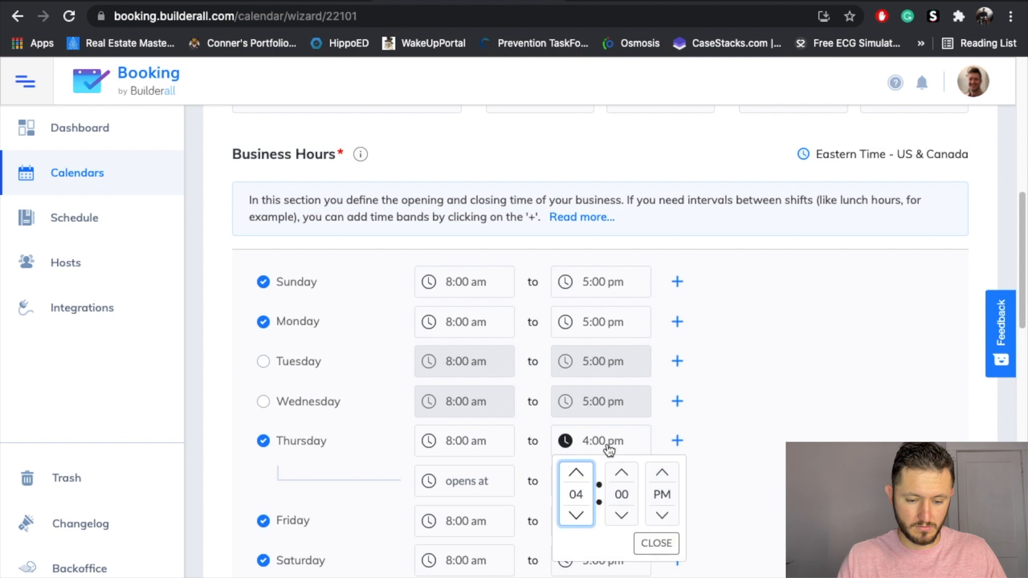
pyautogui.click(656, 542)
# Step: Complete the opening time of Thursday's second time band as 3:00 pm by setting its minutes to 00
pyautogui.click(471, 481)
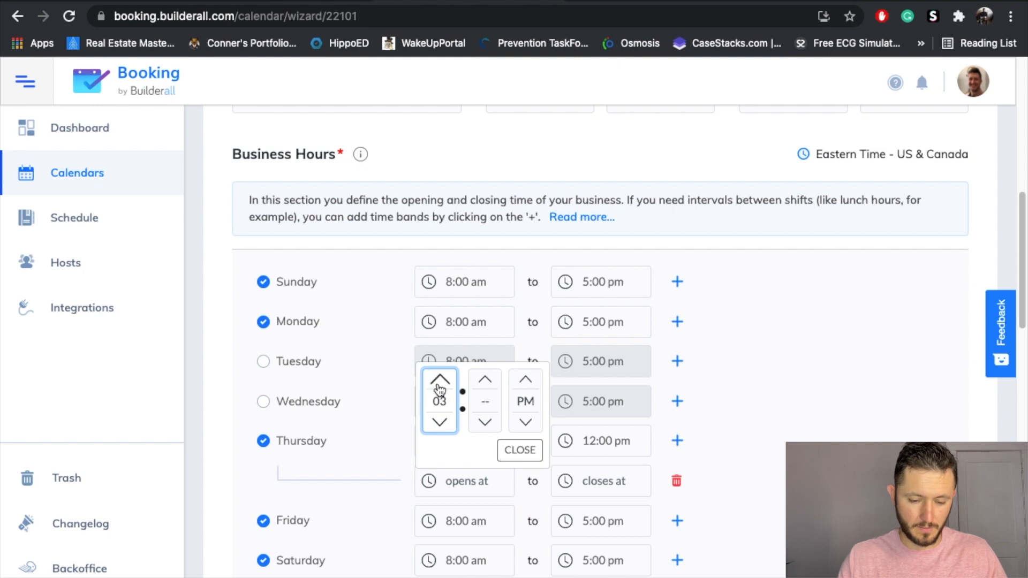
pyautogui.click(520, 450)
pyautogui.click(490, 482)
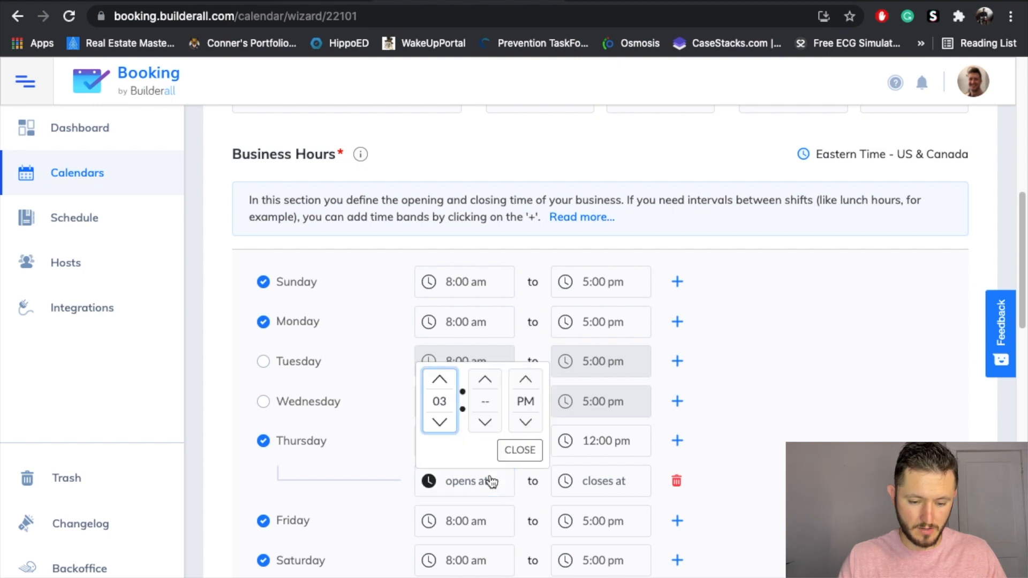
pyautogui.click(484, 422)
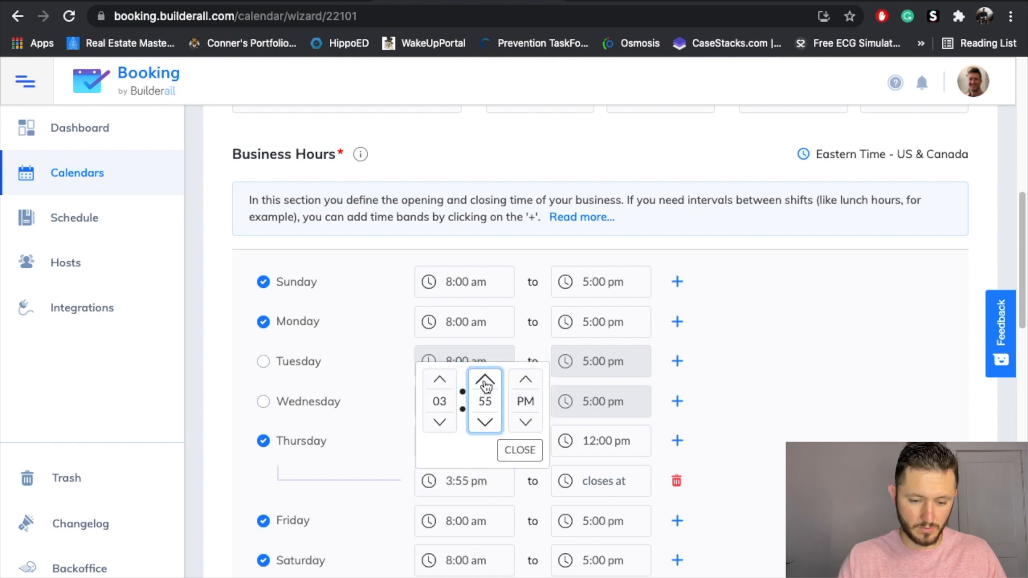
pyautogui.click(519, 449)
# Step: Set the closing time of Thursday's second time band to 4:00 pm
pyautogui.click(592, 490)
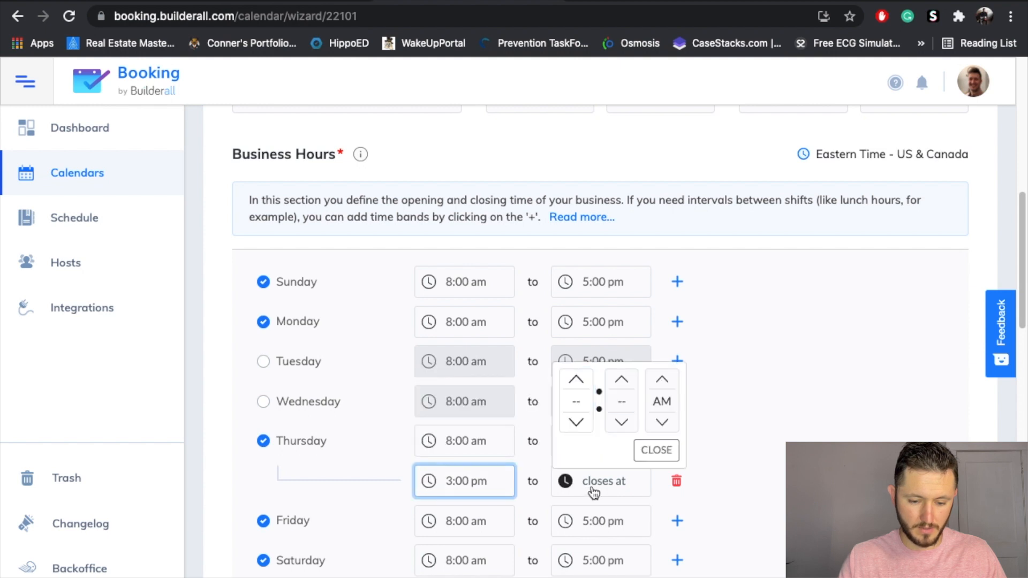
pyautogui.click(579, 421)
pyautogui.click(585, 388)
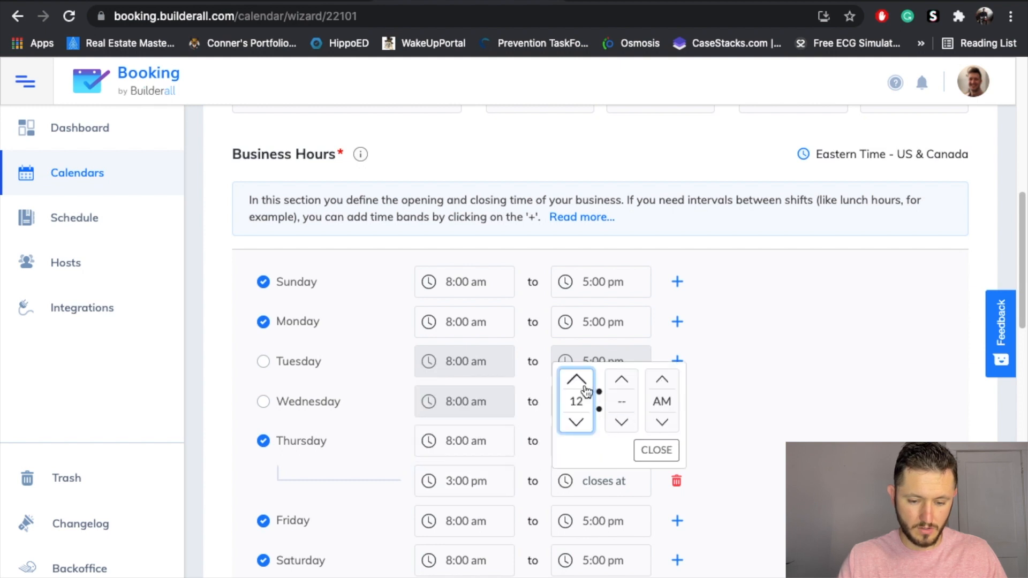
pyautogui.click(575, 422)
pyautogui.click(661, 421)
pyautogui.click(615, 422)
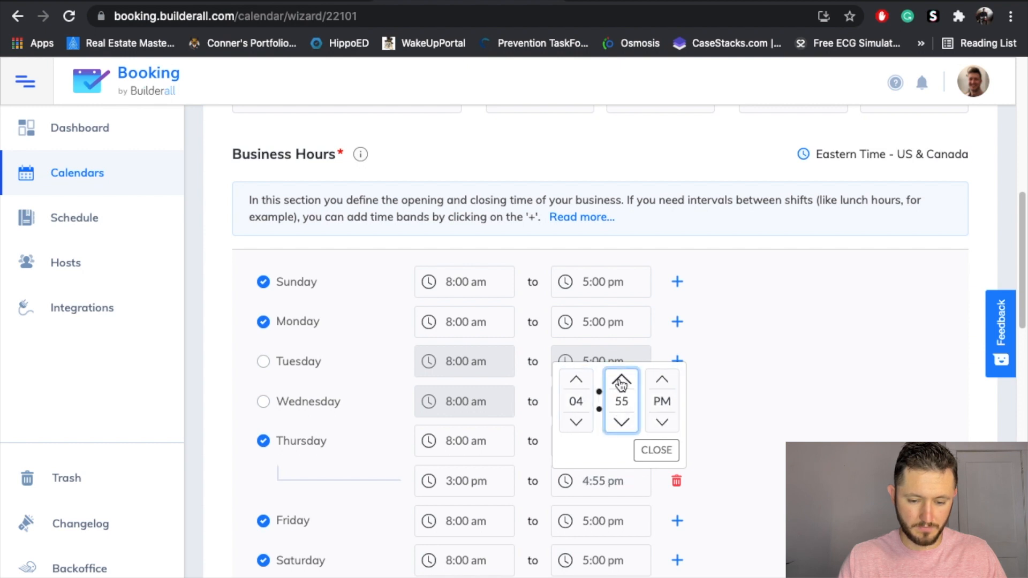
pyautogui.click(656, 449)
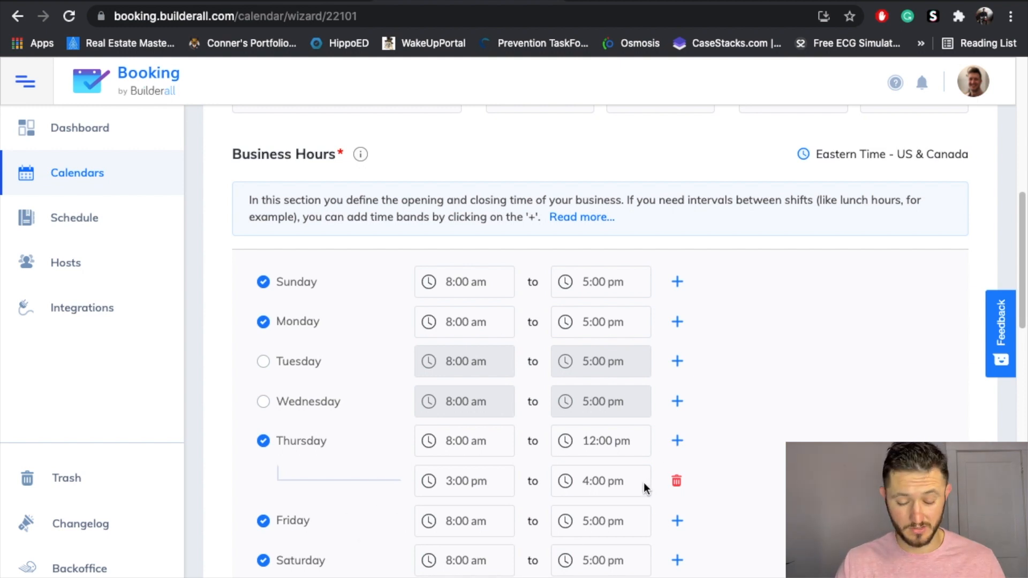
# Step: Exclude the months January through October from the available dates, keeping November and December
pyautogui.scroll(-5, 637, 489)
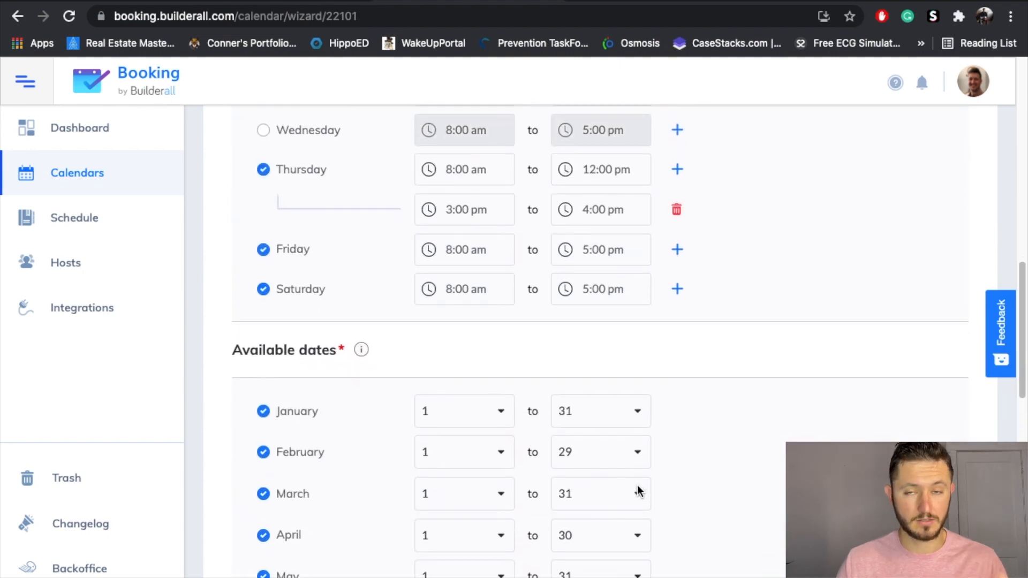
pyautogui.scroll(-2, 637, 490)
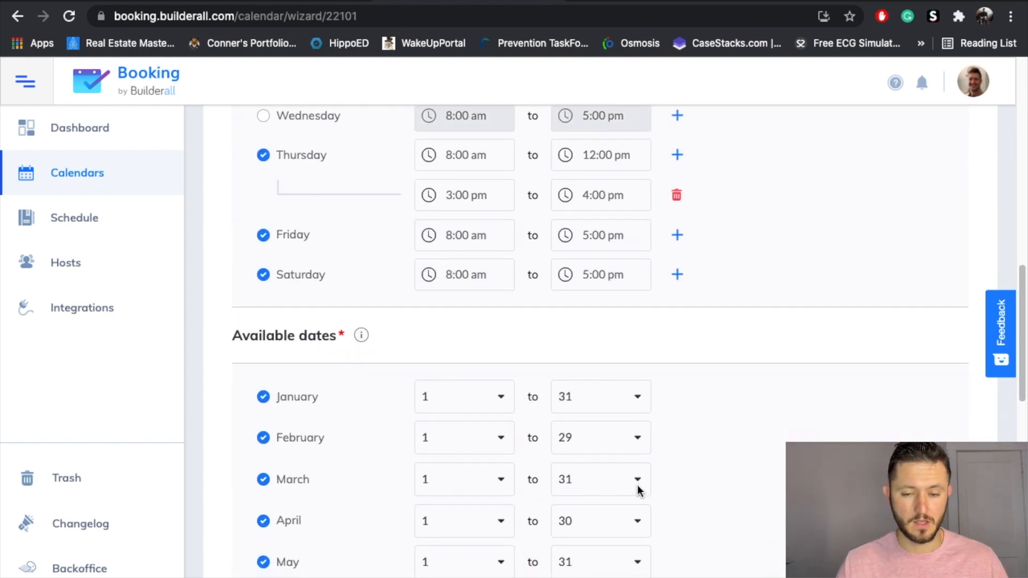
pyautogui.scroll(-5, 637, 490)
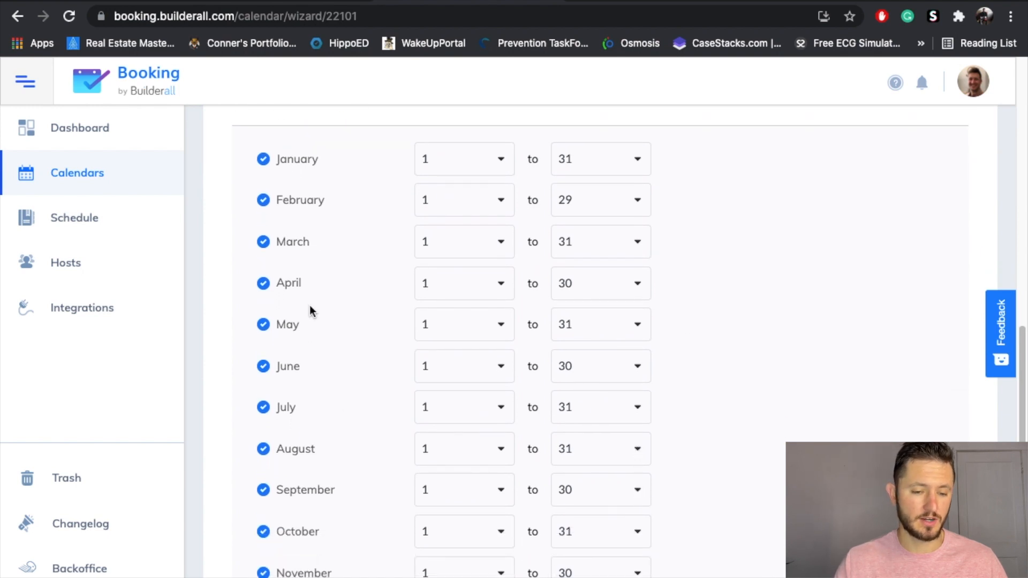
pyautogui.click(264, 159)
pyautogui.click(263, 200)
pyautogui.click(263, 241)
pyautogui.click(263, 283)
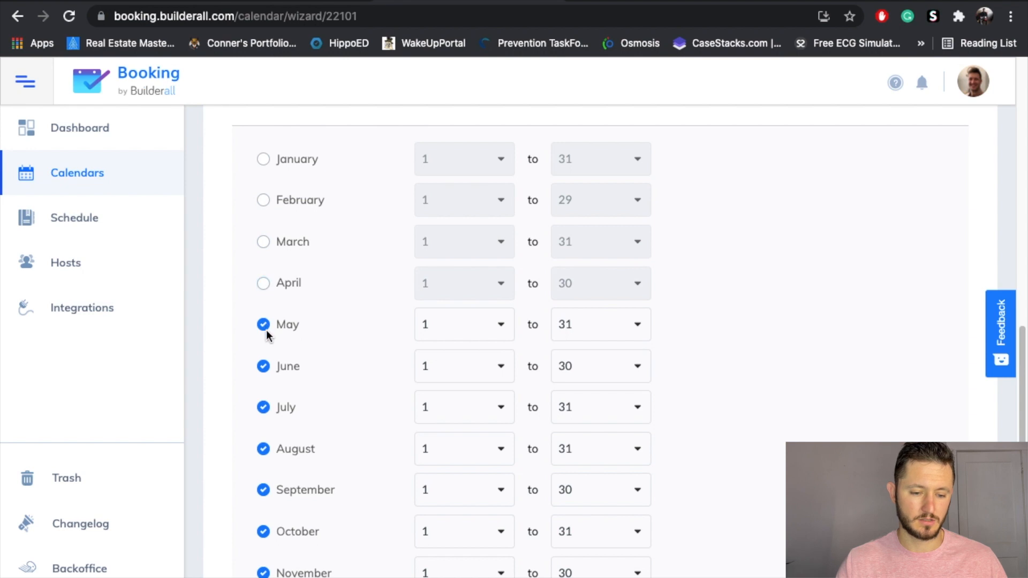
pyautogui.click(263, 325)
pyautogui.click(263, 366)
pyautogui.click(264, 406)
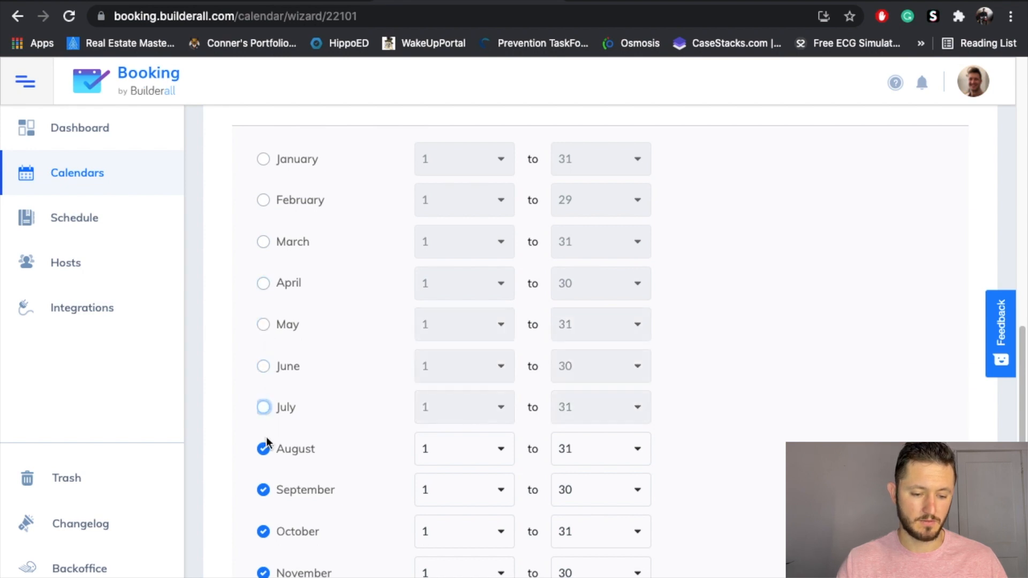
pyautogui.click(263, 450)
pyautogui.click(263, 489)
pyautogui.click(263, 530)
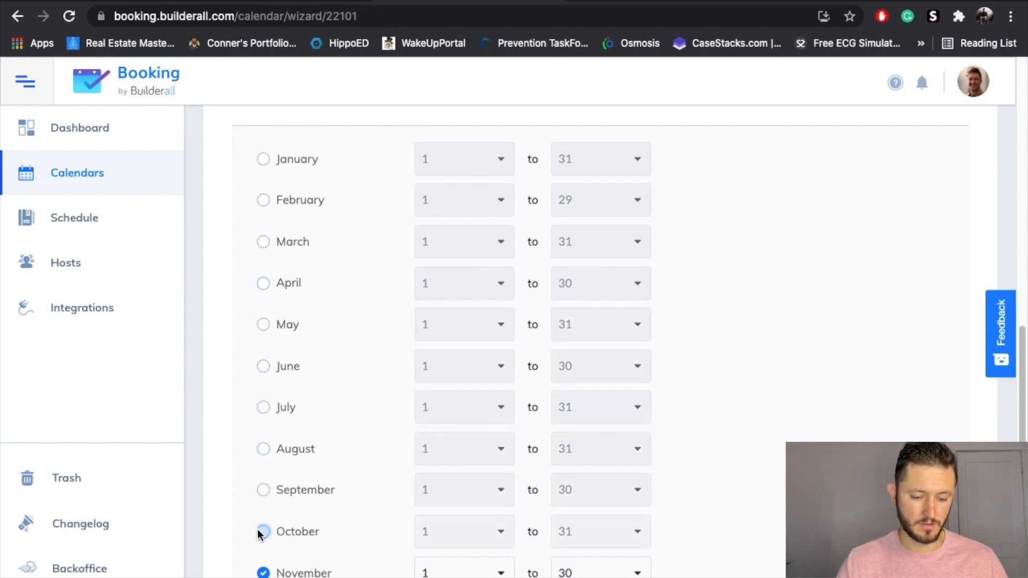
# Step: Block the specific dates 11/25/2021 and 11/26/2021 from bookings
pyautogui.scroll(-1, 262, 528)
pyautogui.scroll(-3, 313, 387)
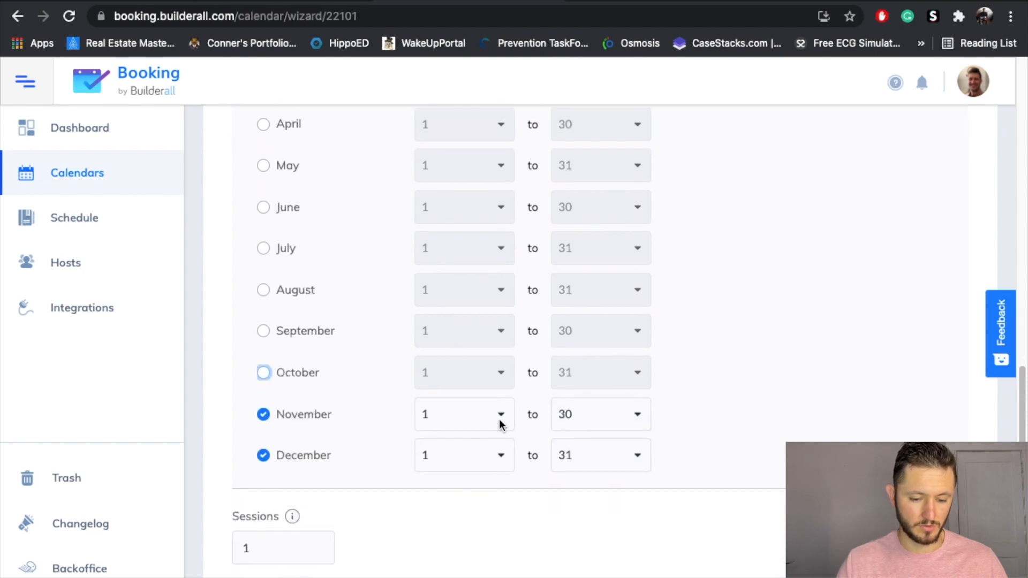
pyautogui.scroll(-4, 442, 446)
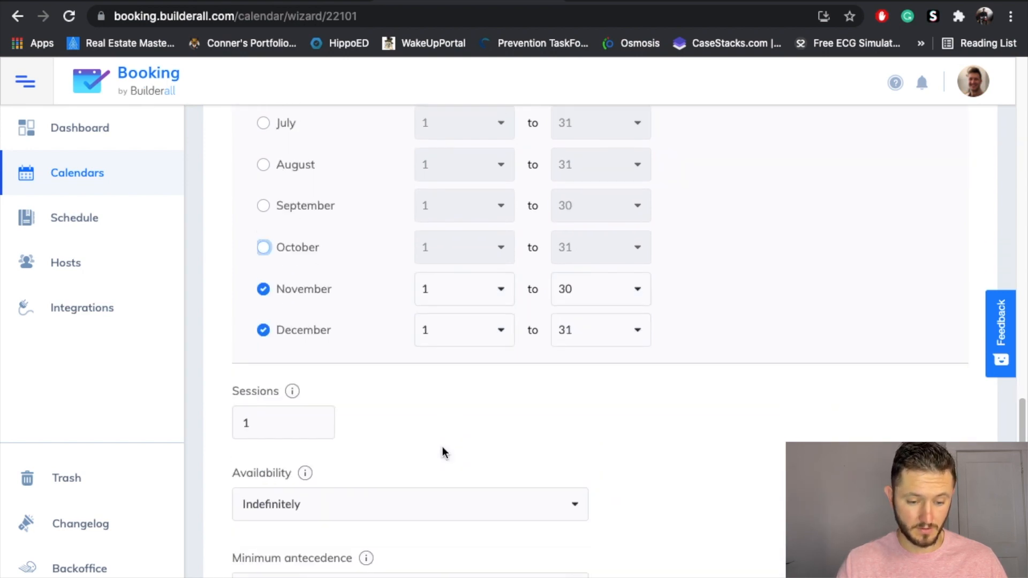
pyautogui.scroll(-1, 441, 432)
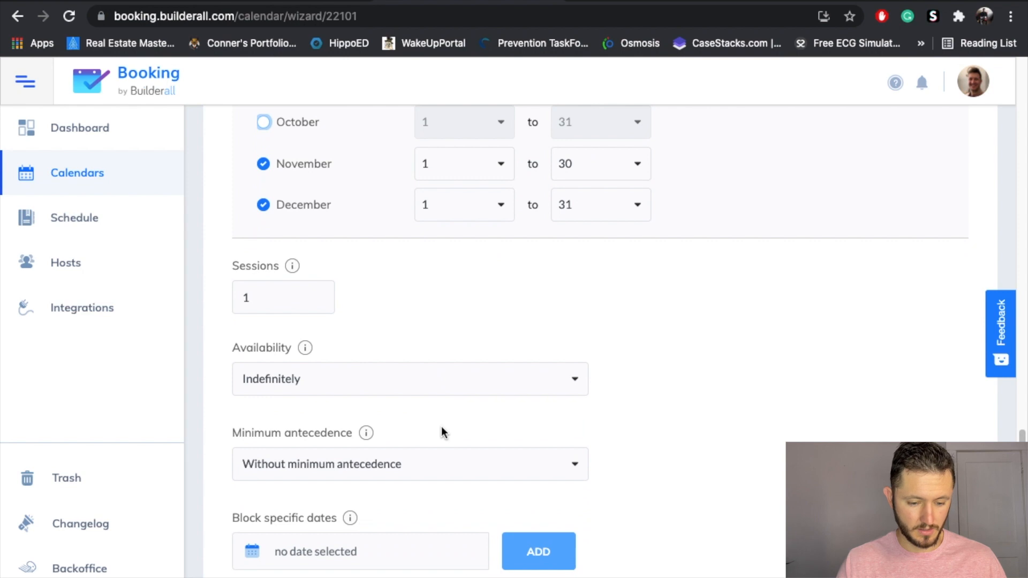
pyautogui.scroll(-3, 436, 468)
pyautogui.click(335, 426)
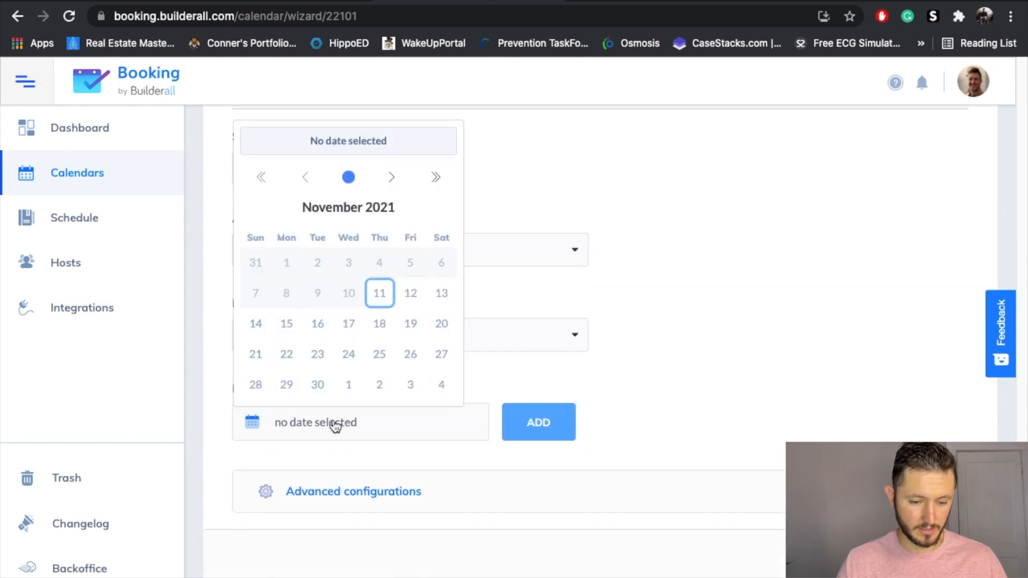
pyautogui.click(381, 361)
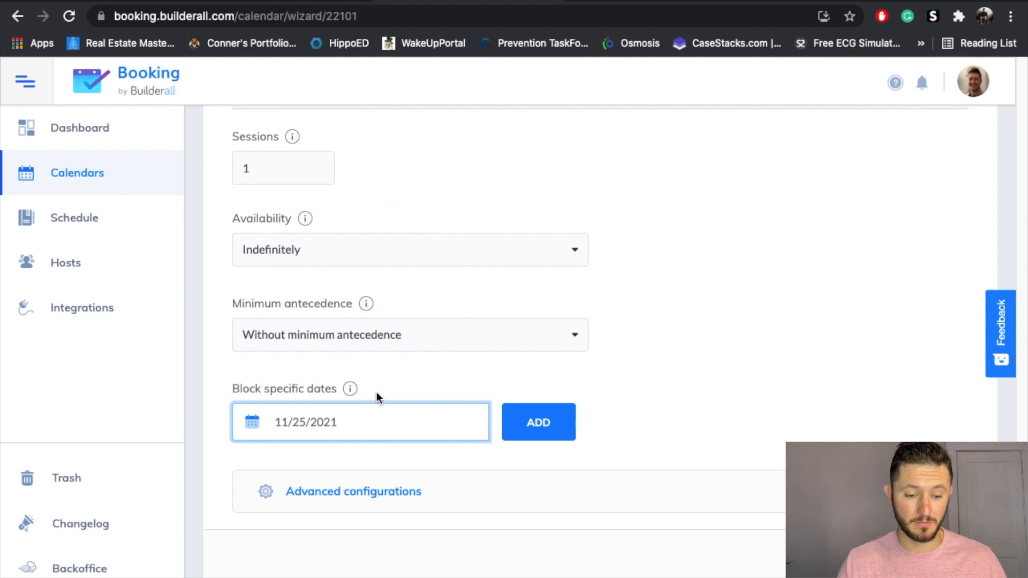
pyautogui.click(542, 431)
pyautogui.click(389, 426)
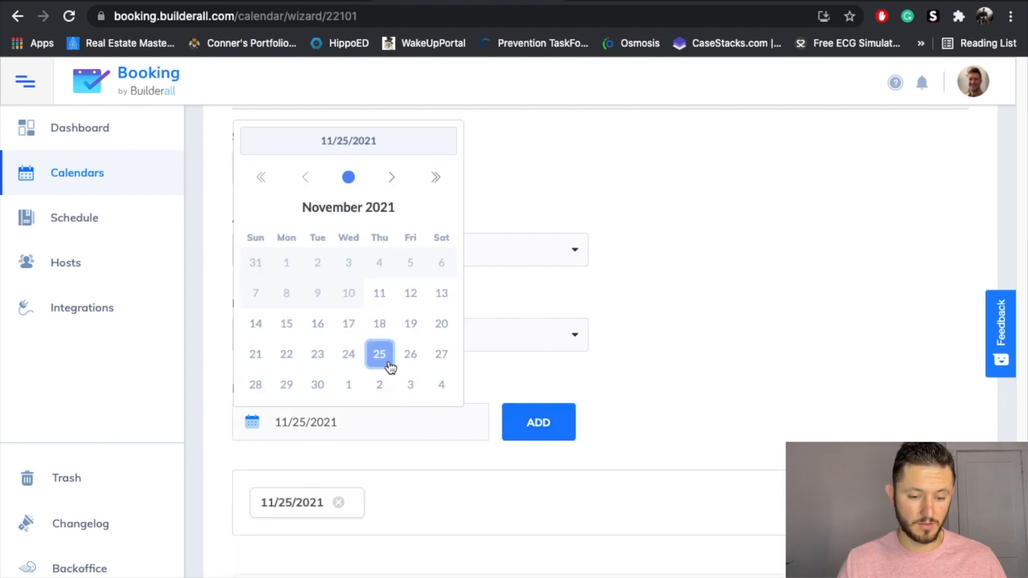
pyautogui.click(411, 354)
pyautogui.click(511, 435)
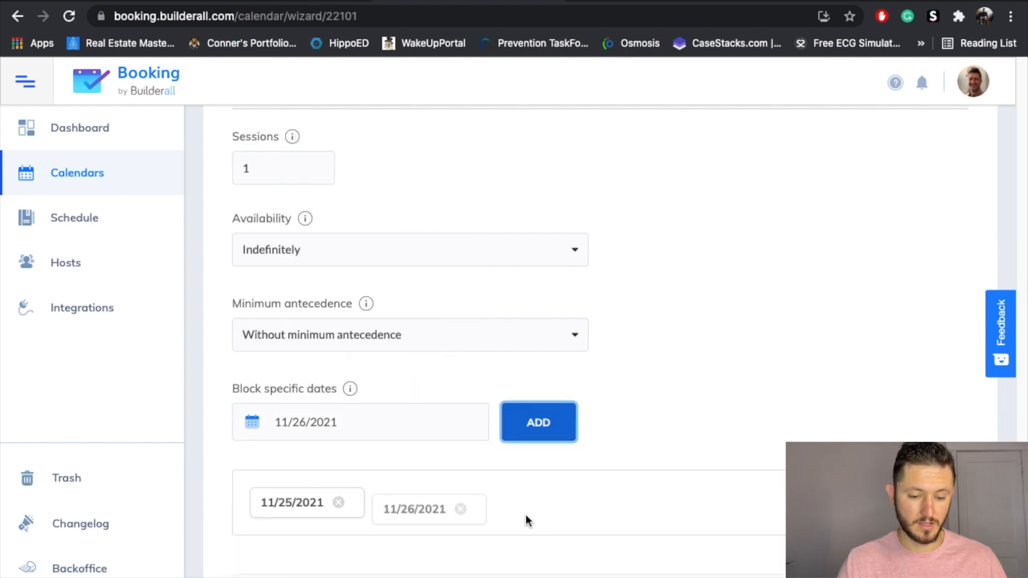
# Step: Save the calendar's availability settings and continue to the Form & Redirects step
pyautogui.scroll(-1, 699, 386)
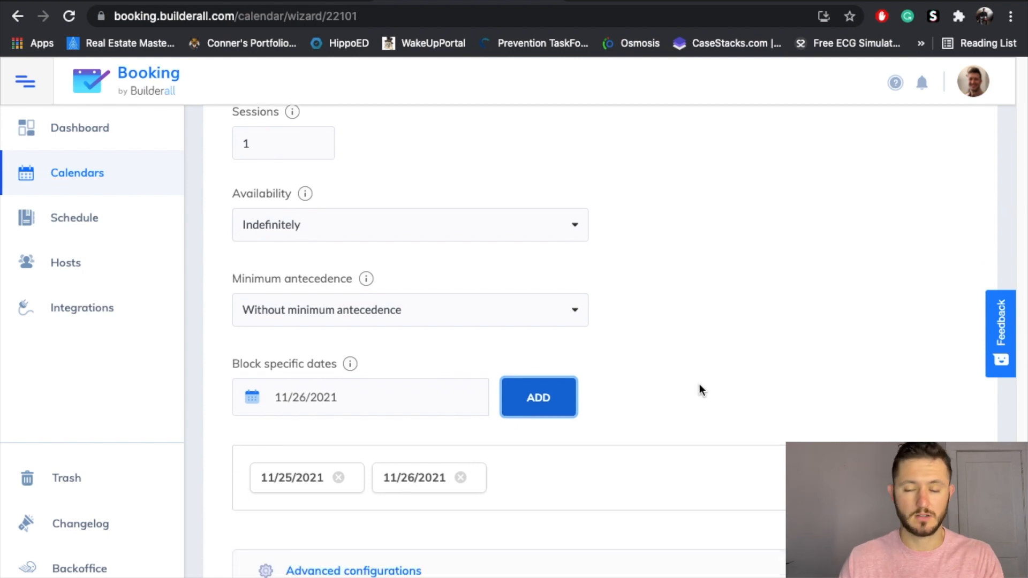
pyautogui.scroll(-3, 699, 384)
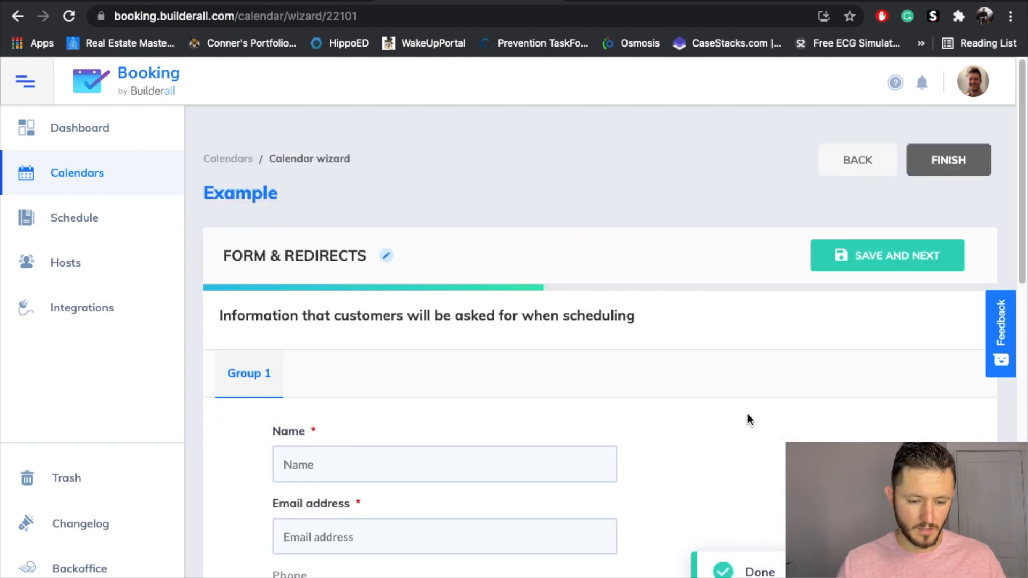
# Step: Set the action after subscription to Redirect to URL with the Cheetah Page option, and try to save the step
pyautogui.scroll(-2, 748, 419)
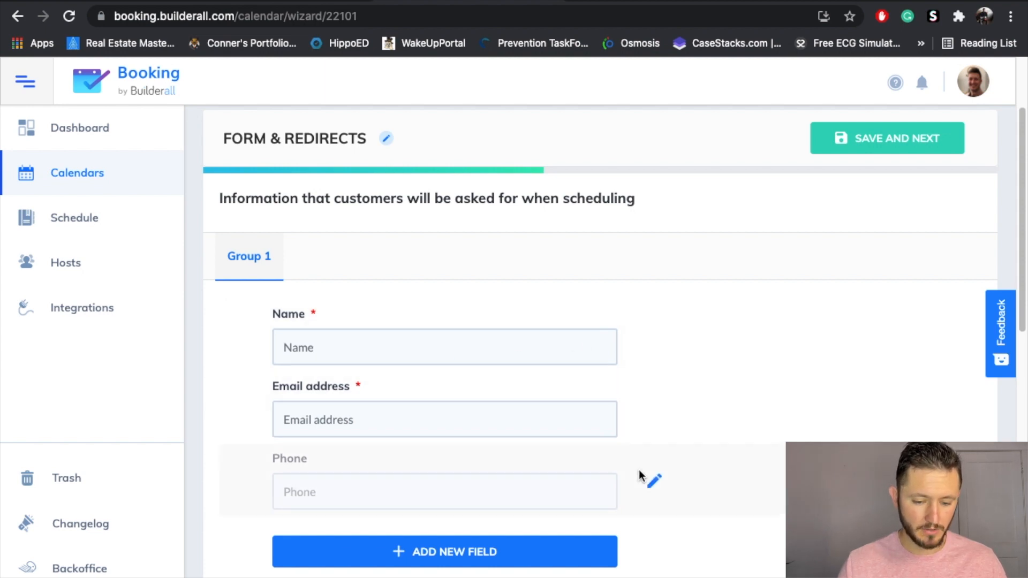
pyautogui.scroll(-5, 743, 522)
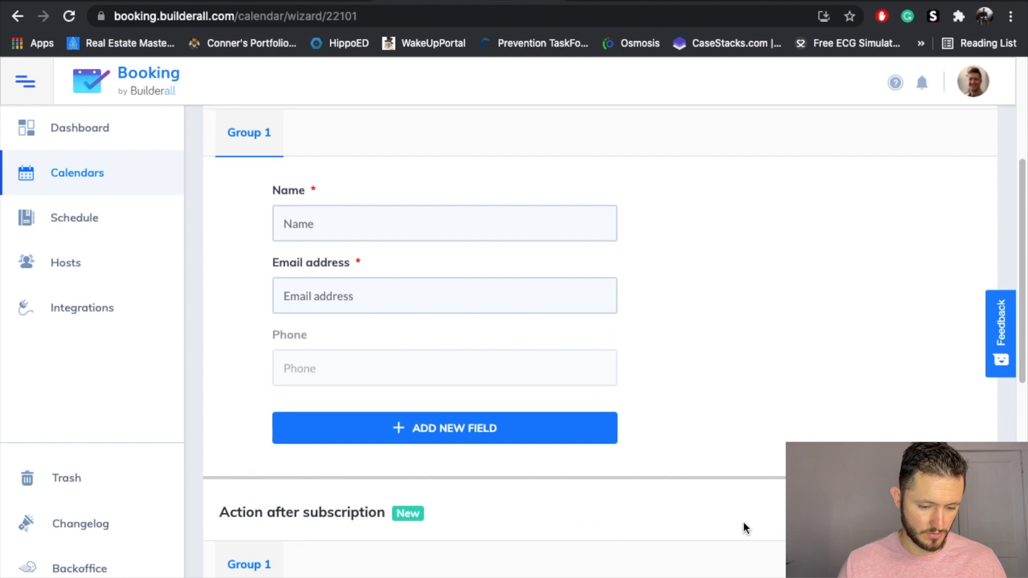
pyautogui.scroll(-6, 696, 463)
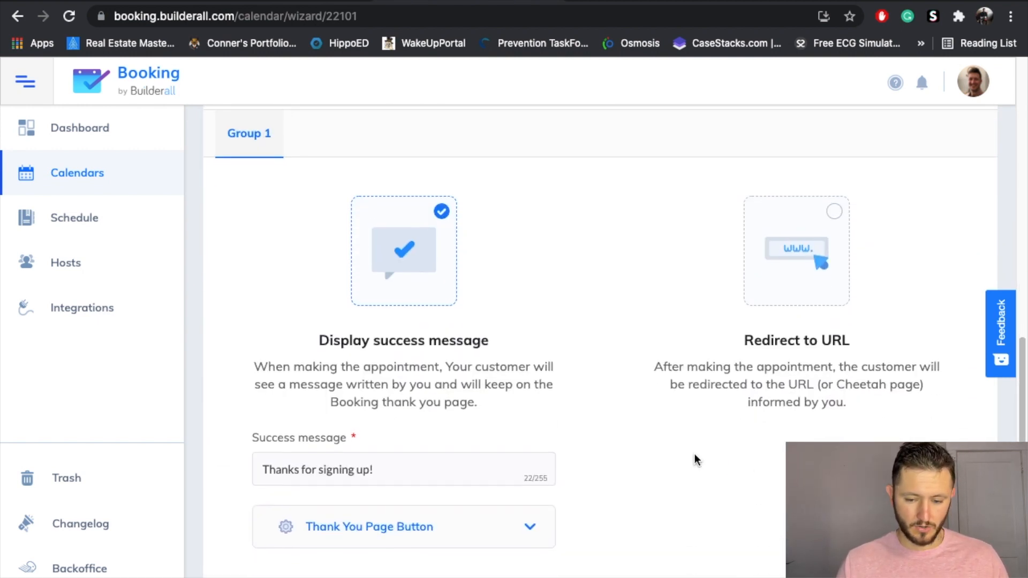
pyautogui.scroll(-1, 694, 454)
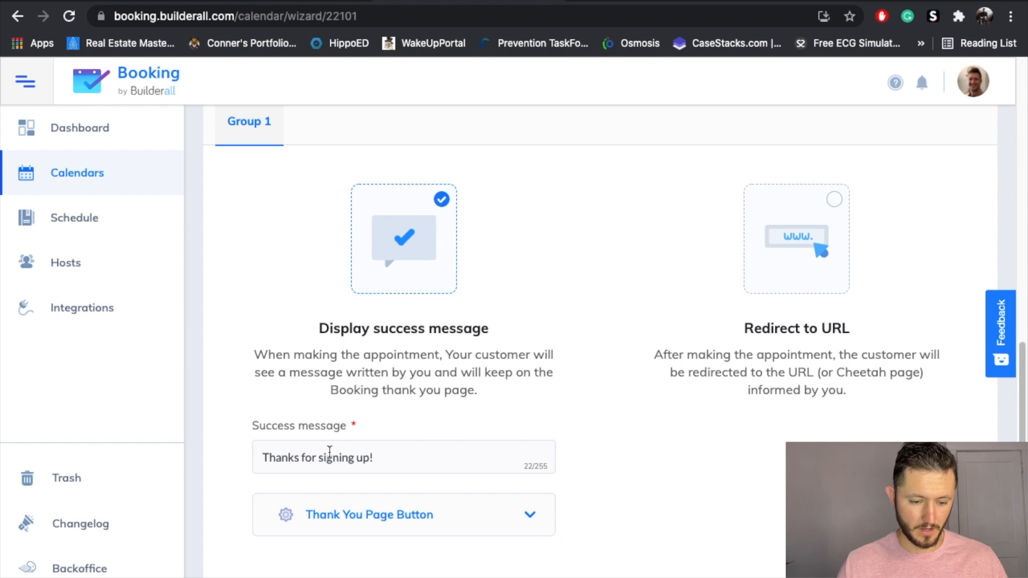
pyautogui.click(797, 246)
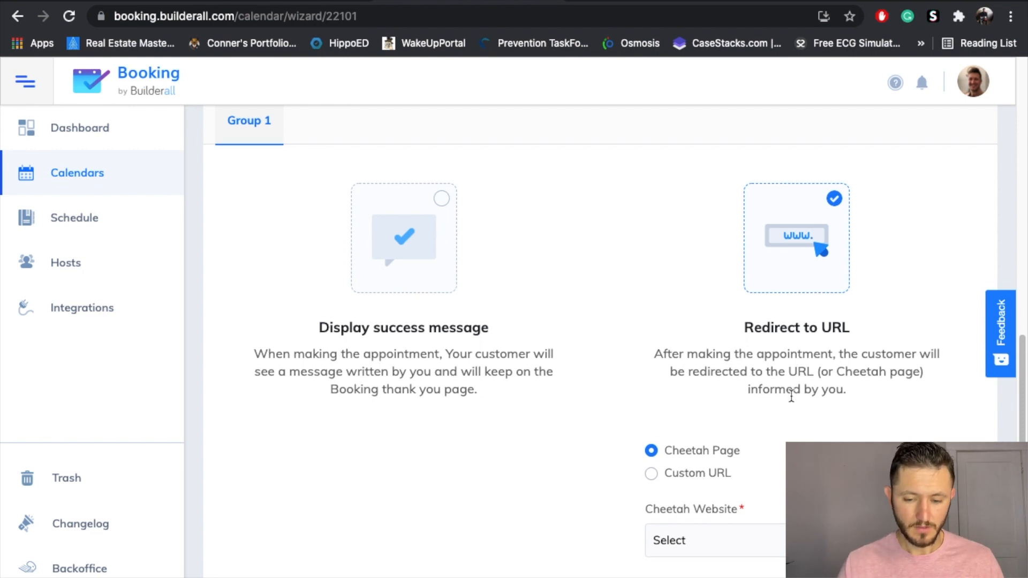
pyautogui.scroll(-5, 791, 395)
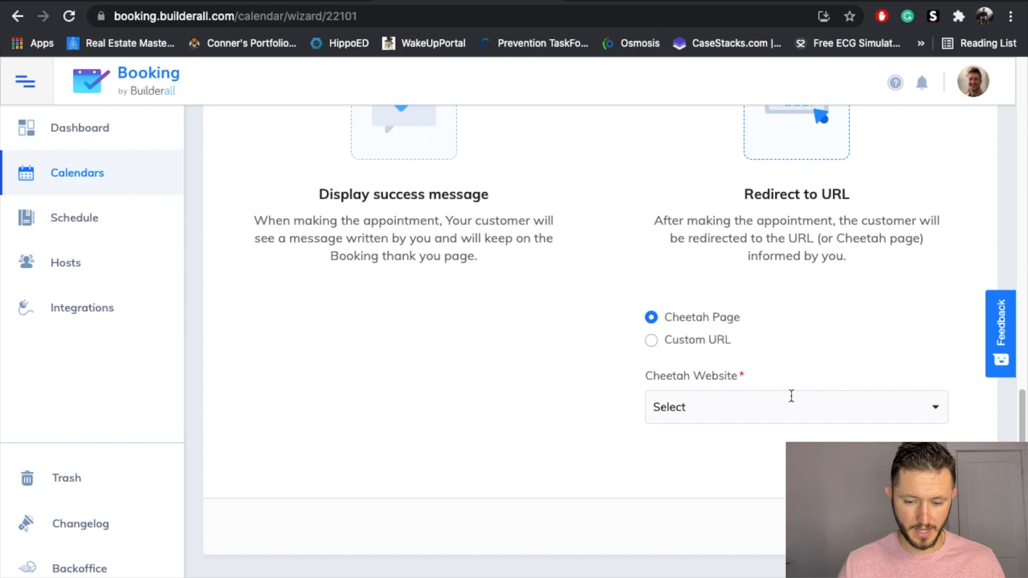
pyautogui.click(886, 527)
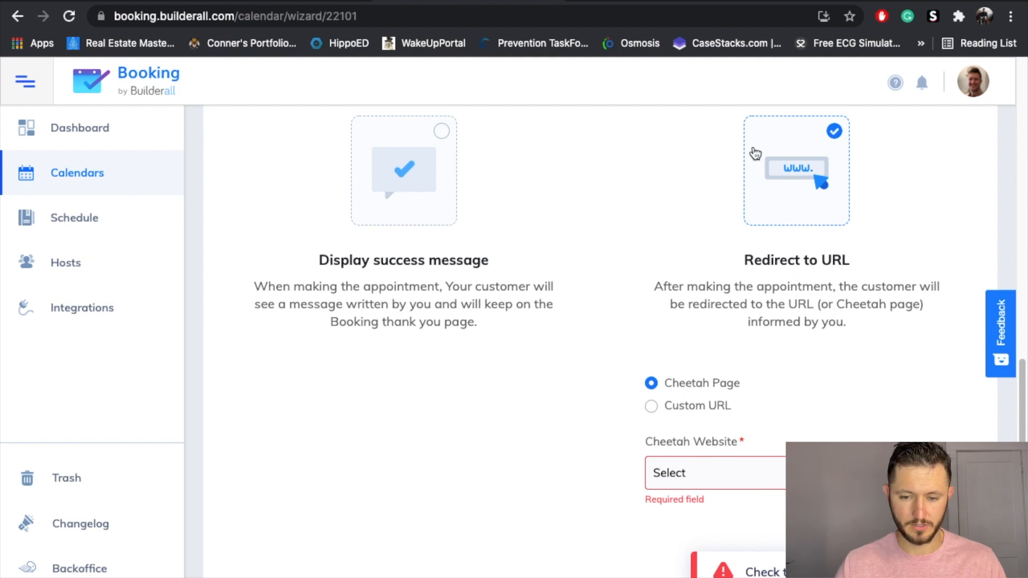
# Step: Switch to the Cheetah site list, open My Cheetah website and duplicate its business squeeze page
pyautogui.click(823, 1)
pyautogui.click(621, 1)
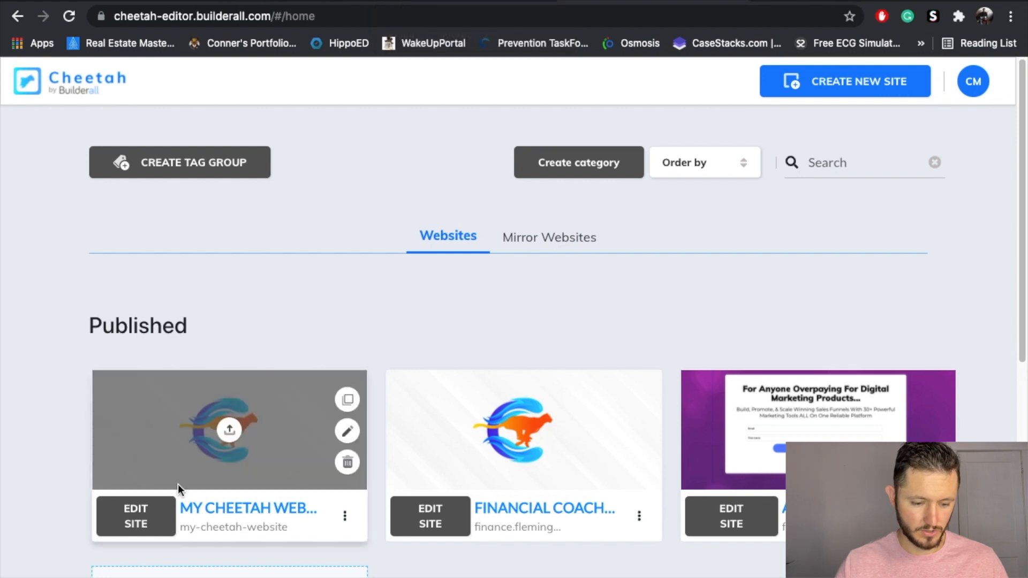
pyautogui.click(150, 515)
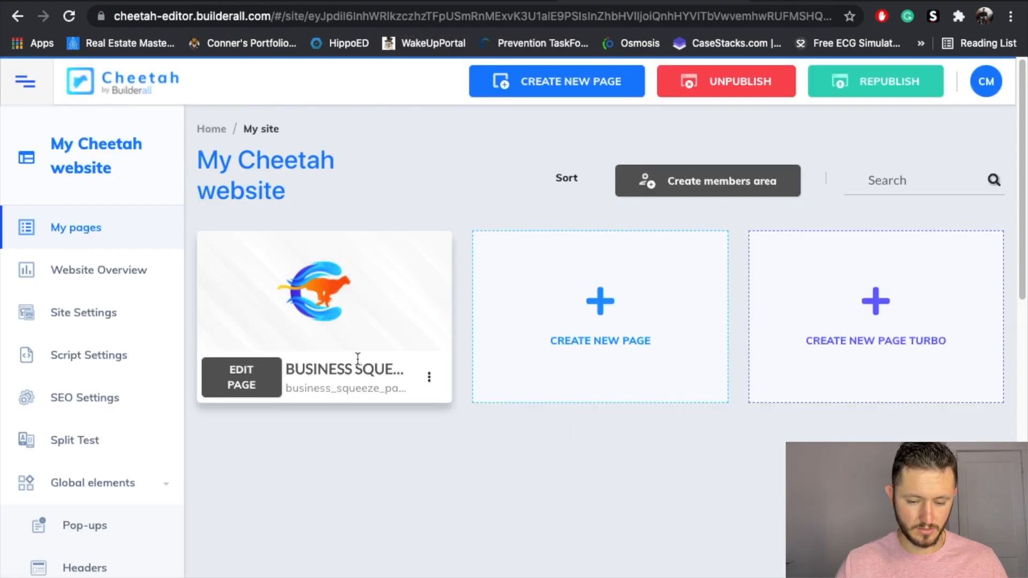
pyautogui.click(430, 381)
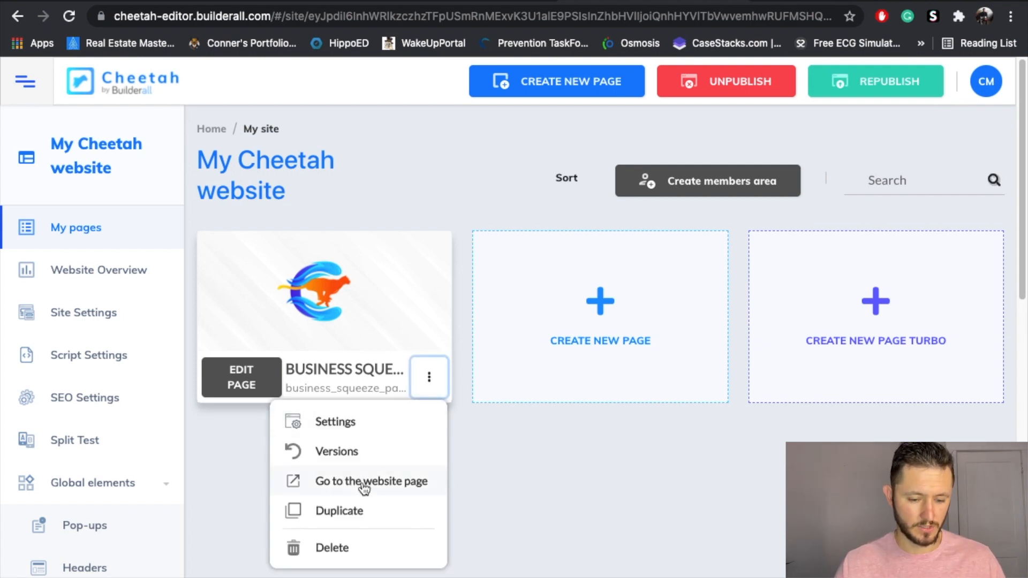
pyautogui.click(357, 517)
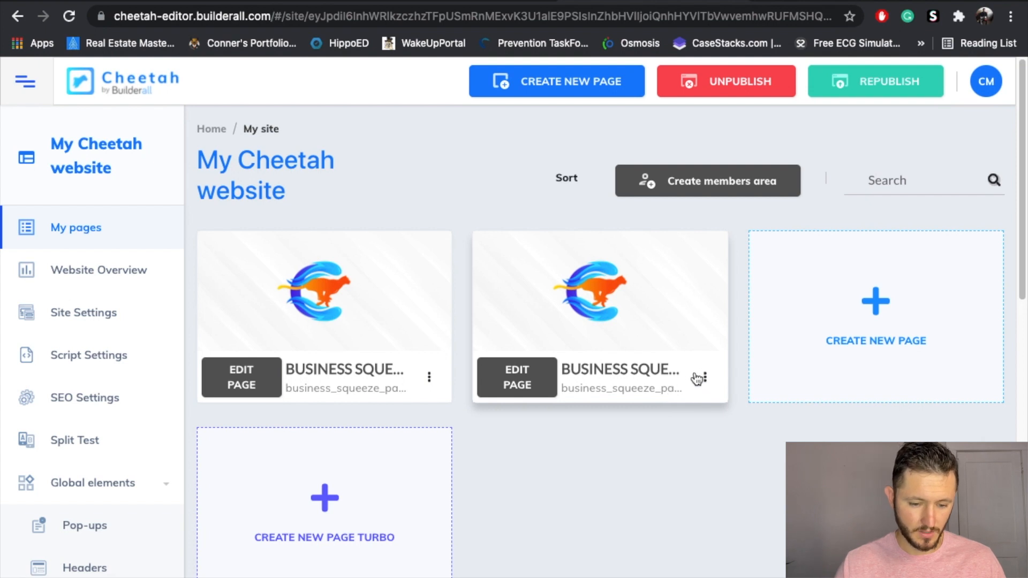
# Step: Open the duplicated squeeze page for editing and collapse the element settings to free the canvas
pyautogui.click(544, 384)
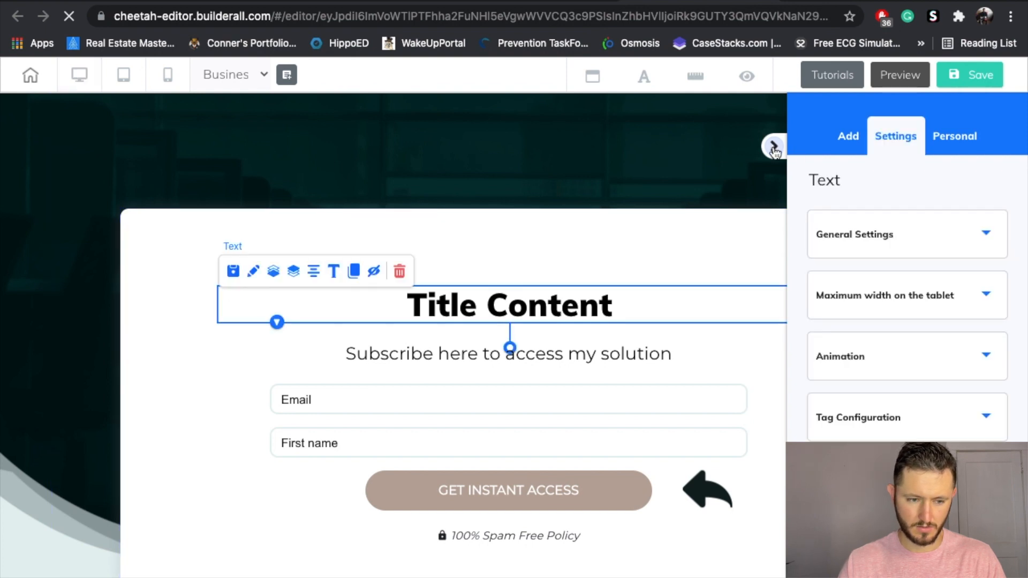
pyautogui.click(773, 148)
pyautogui.click(654, 249)
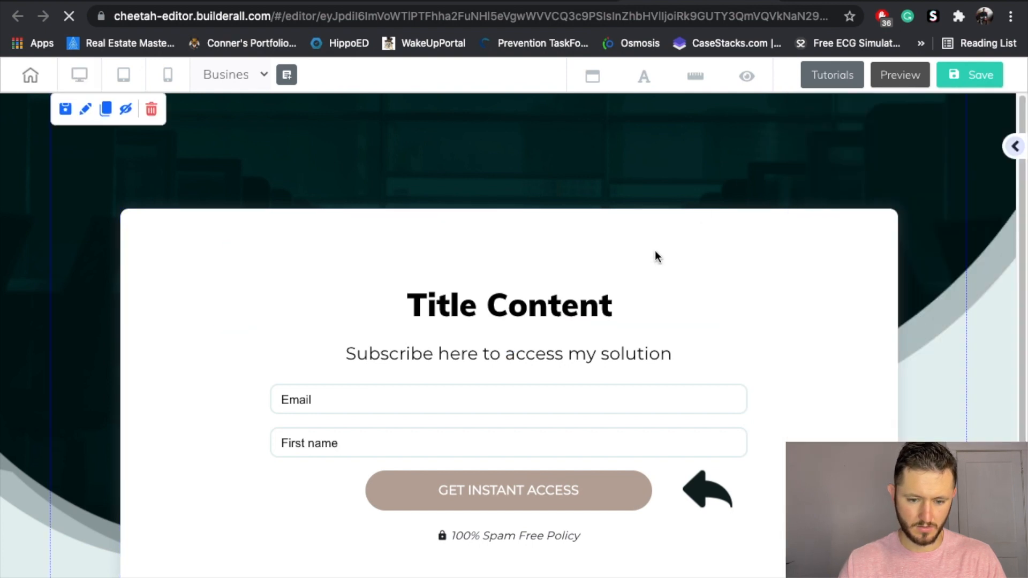
pyautogui.doubleClick(569, 309)
pyautogui.doubleClick(570, 309)
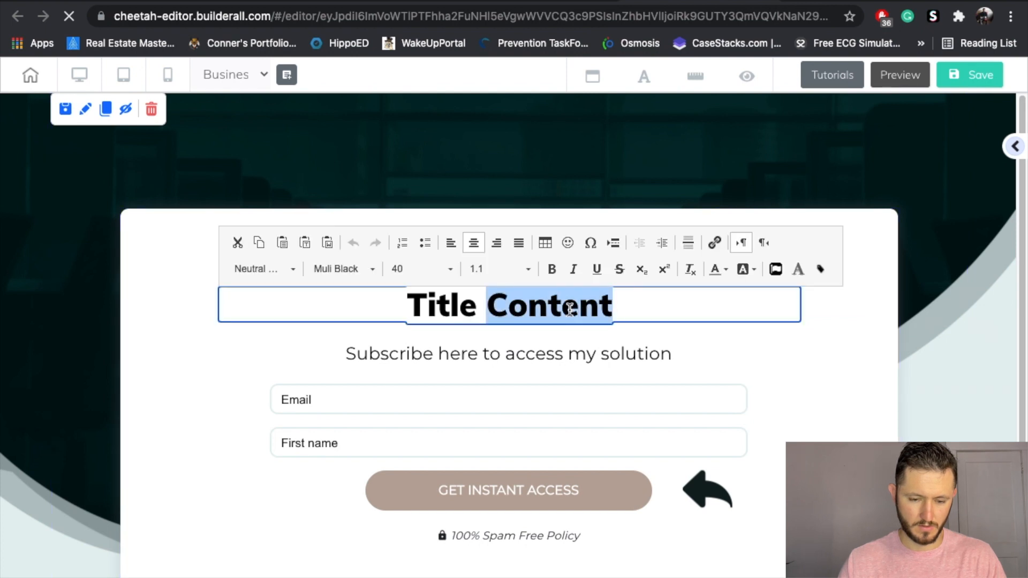
# Step: Delete the MailingBoss form with its email and first name fields from the page
pyautogui.click(540, 449)
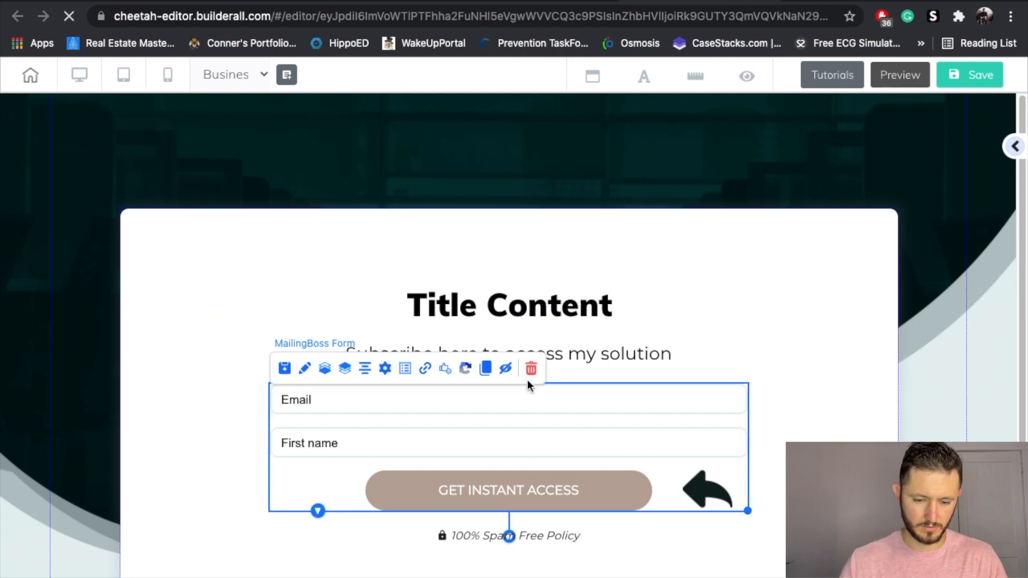
pyautogui.click(530, 368)
pyautogui.click(636, 399)
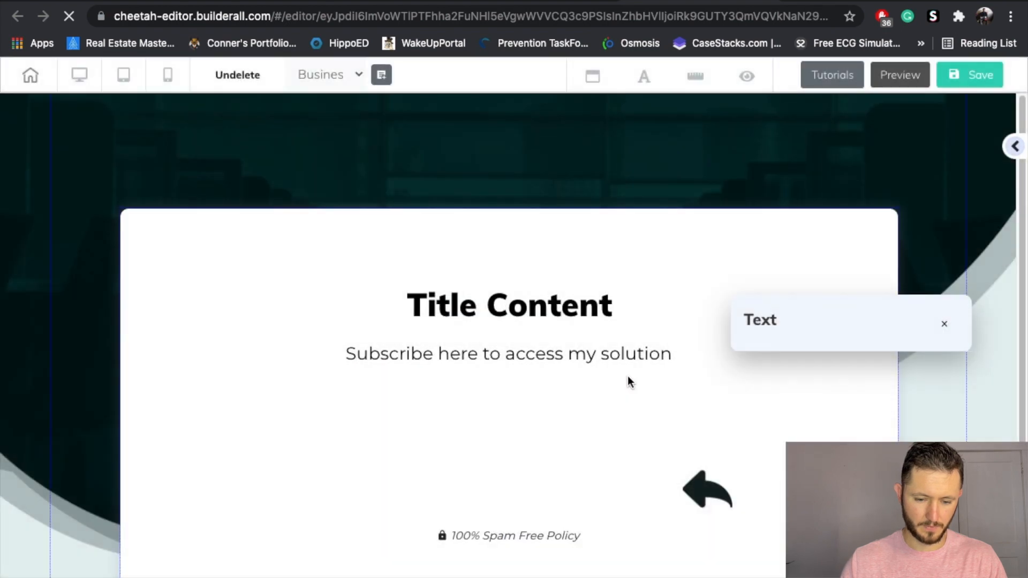
# Step: Delete the "100% Spam Free Policy" text and the black arrow image from the content box
pyautogui.click(537, 523)
pyautogui.click(528, 513)
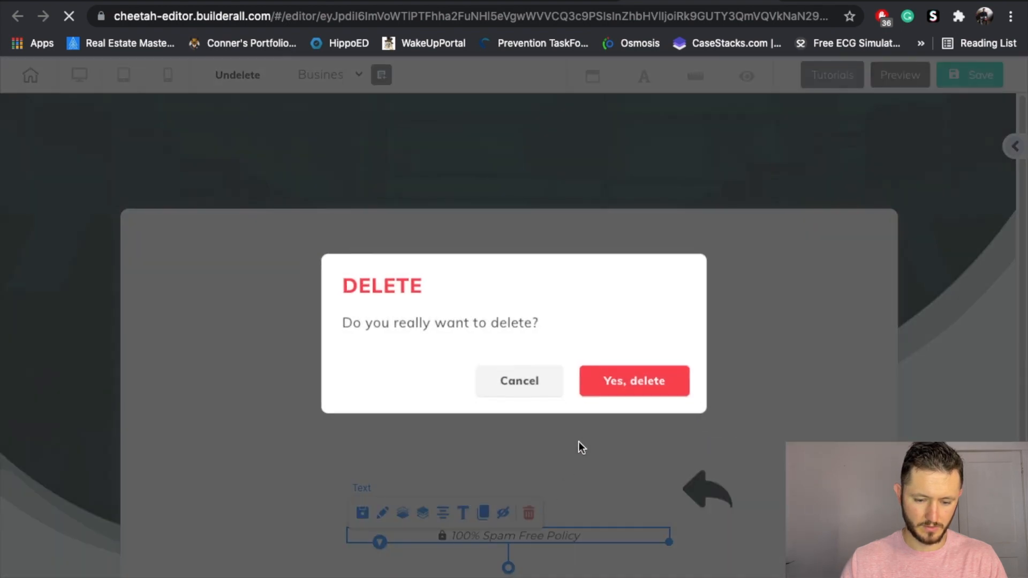
pyautogui.click(614, 391)
pyautogui.click(702, 493)
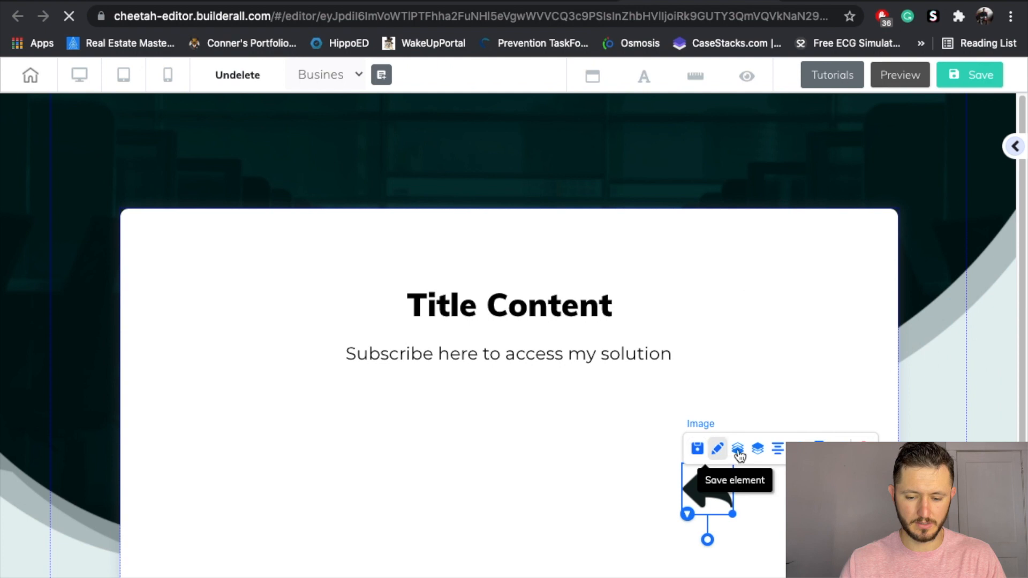
pyautogui.press('Delete')
pyautogui.click(634, 383)
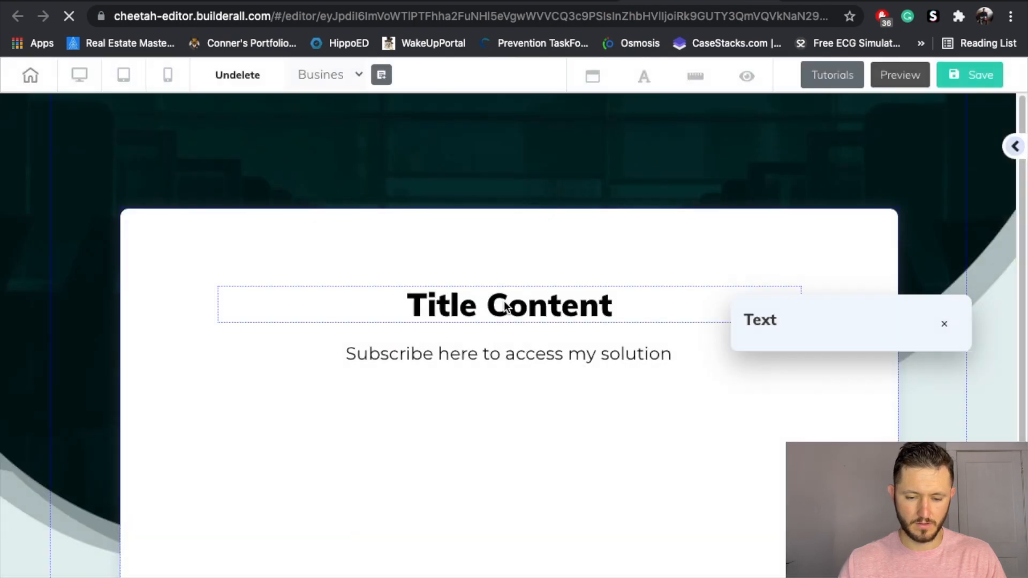
# Step: Replace the page title with "You Are All Booked!"
pyautogui.click(578, 307)
pyautogui.doubleClick(579, 304)
pyautogui.tripleClick(579, 305)
pyautogui.write('THan')
pyautogui.press('BackSpace')
pyautogui.press('BackSpace')
pyautogui.press('BackSpace')
pyautogui.press('BackSpace')
pyautogui.write('You Ar')
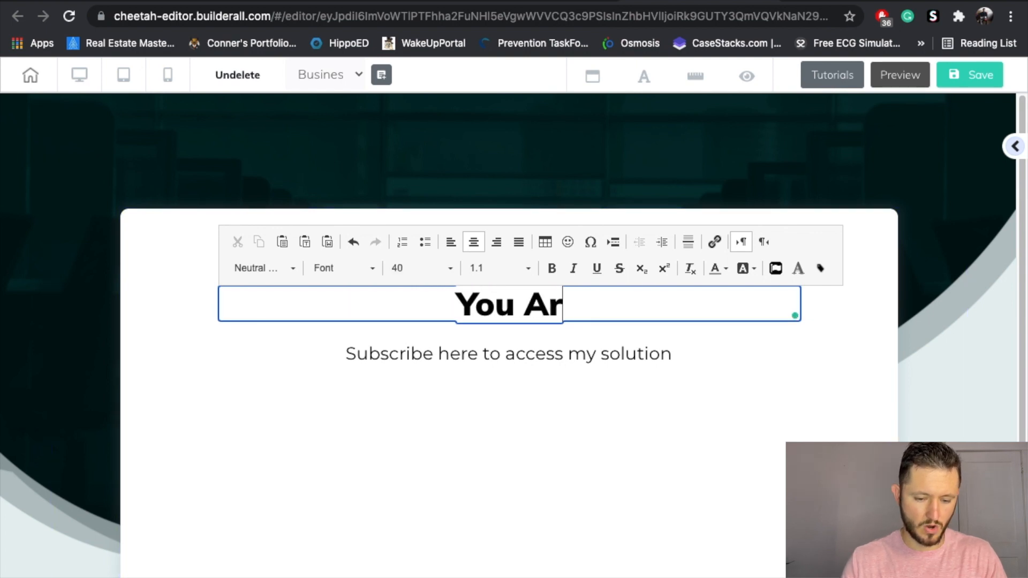
pyautogui.write('e All Booked!')
# Step: Replace the subtitle under the heading with "Please Fill Out The Questionnaire Below!"
pyautogui.click(573, 358)
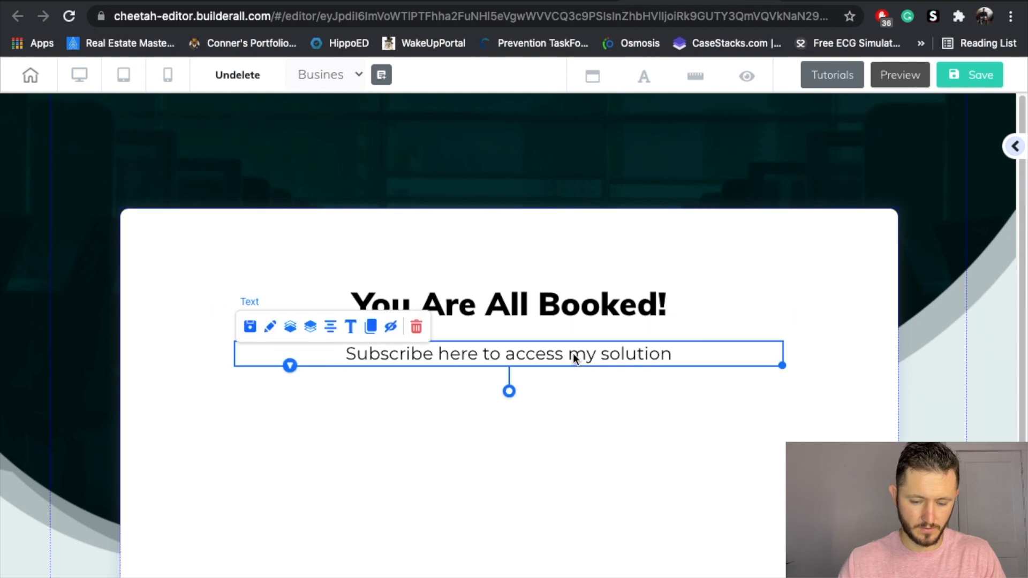
pyautogui.click(573, 353)
pyautogui.tripleClick(573, 354)
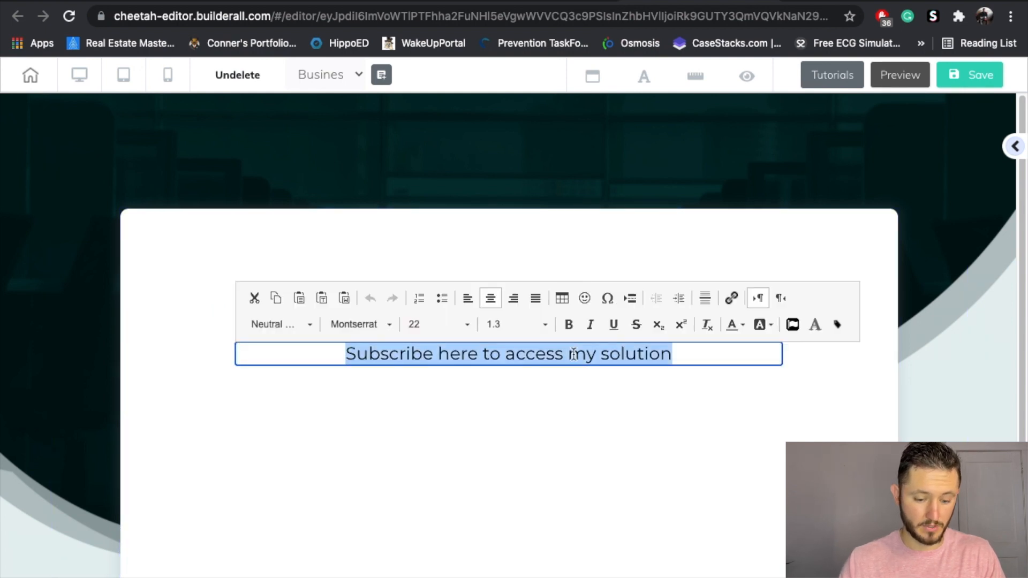
pyautogui.write('Ple')
pyautogui.write('Fill OUt')
pyautogui.press('BackSpace')
pyautogui.press('BackSpace')
pyautogui.write('ut th')
pyautogui.press('BackSpace')
pyautogui.press('BackSpace')
pyautogui.write('The Questionnaire B')
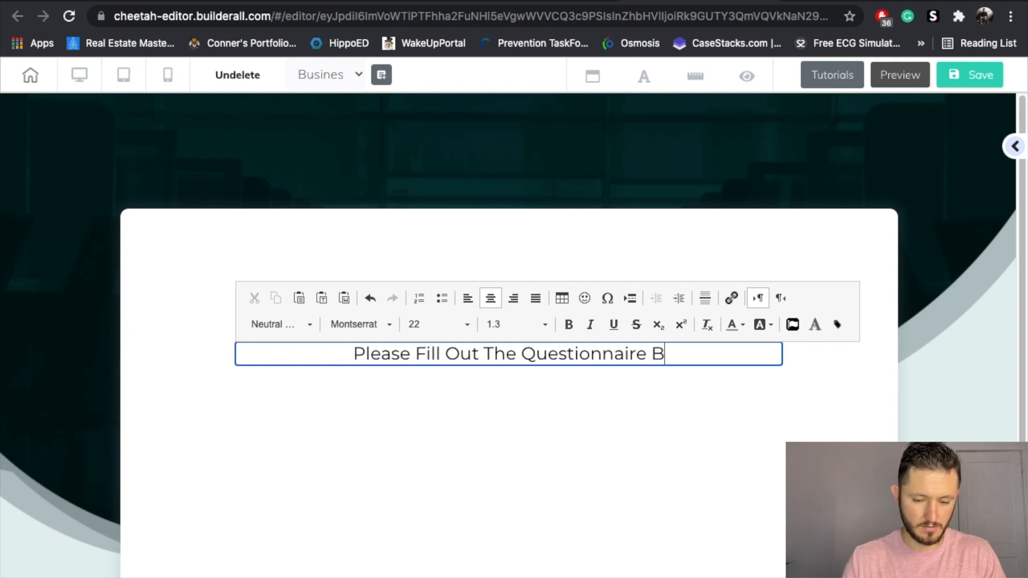
pyautogui.press('BackSpace')
pyautogui.write('Below!')
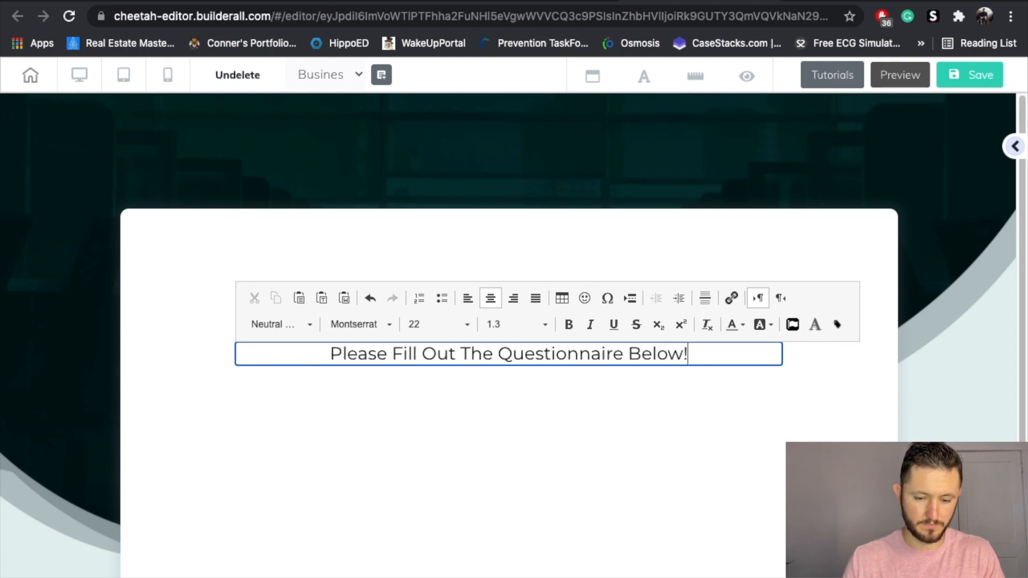
pyautogui.click(476, 482)
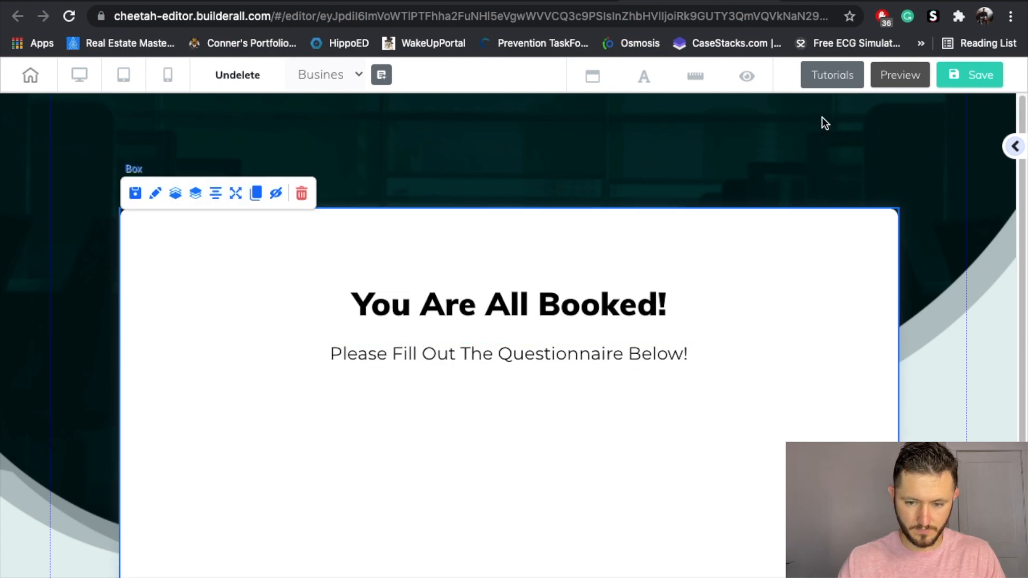
# Step: Add a blue rounded "Register now" button below the subtitle in the white content box
pyautogui.click(1014, 146)
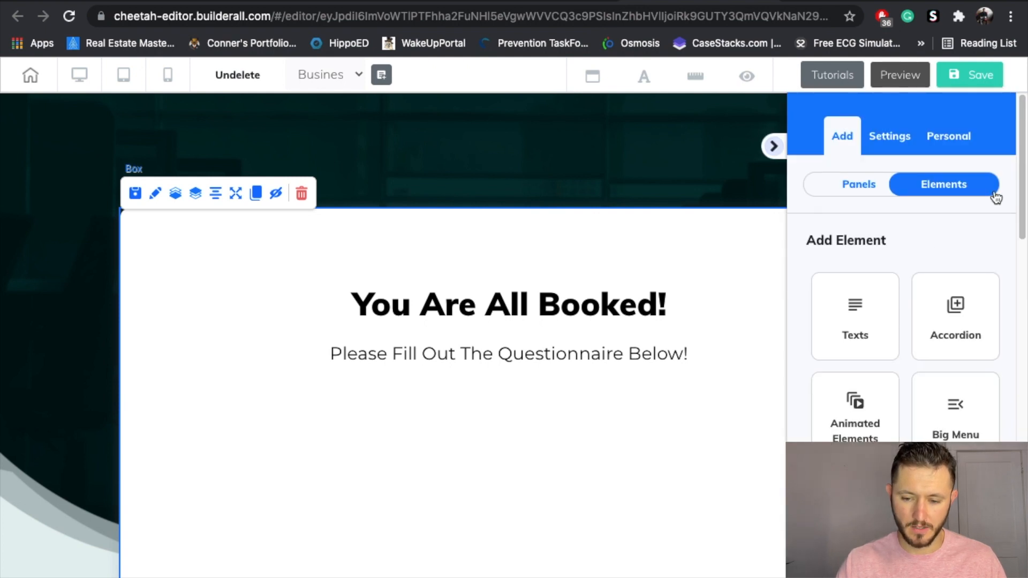
pyautogui.scroll(-6, 905, 267)
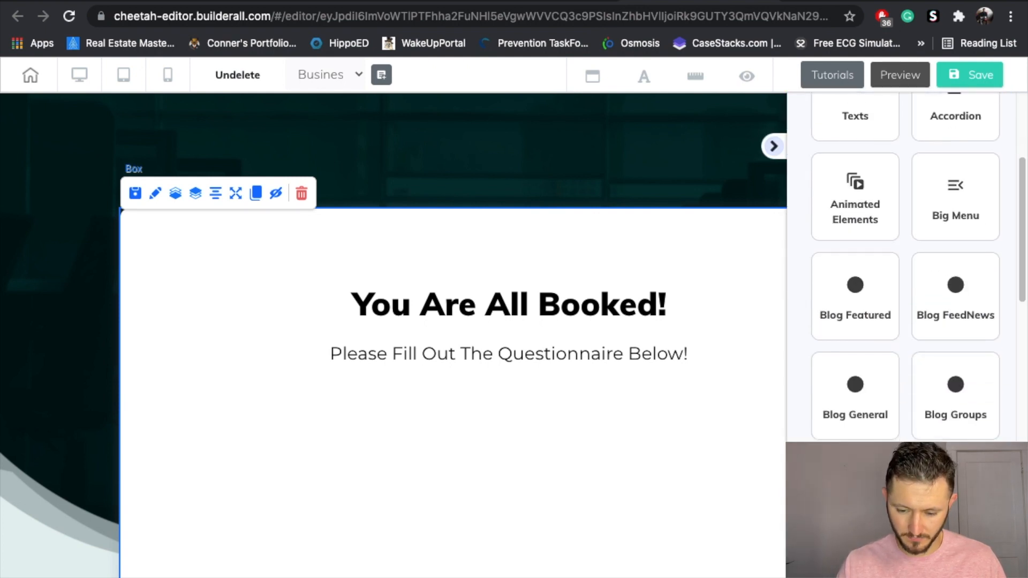
pyautogui.scroll(-5, 854, 405)
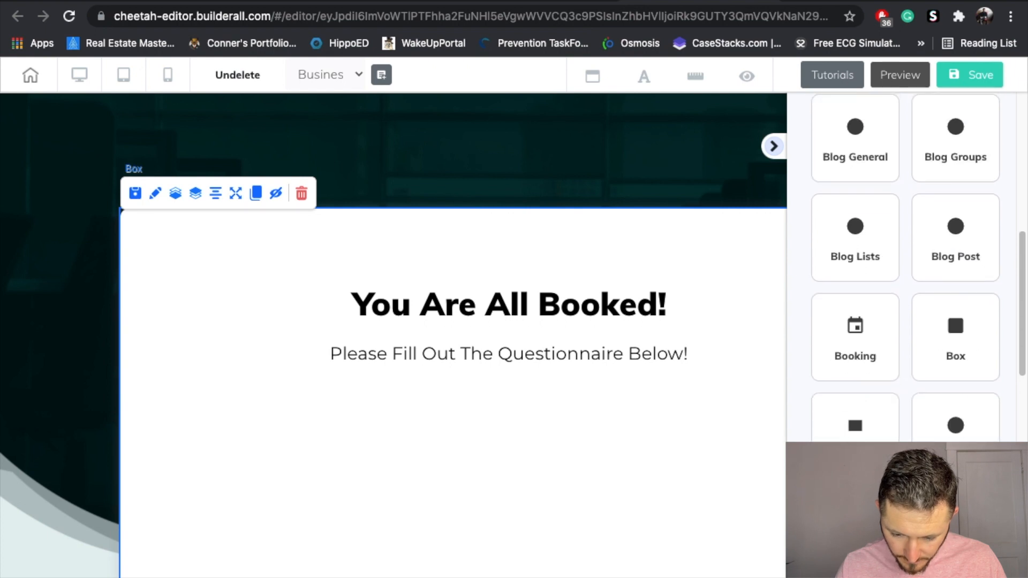
pyautogui.click(853, 406)
pyautogui.scroll(-5, 907, 434)
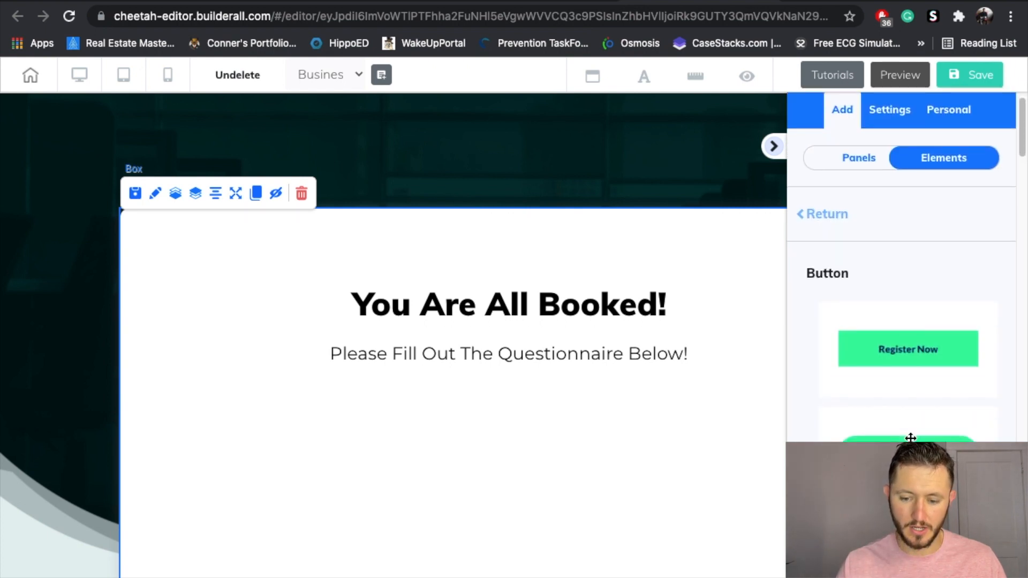
pyautogui.scroll(-10, 910, 438)
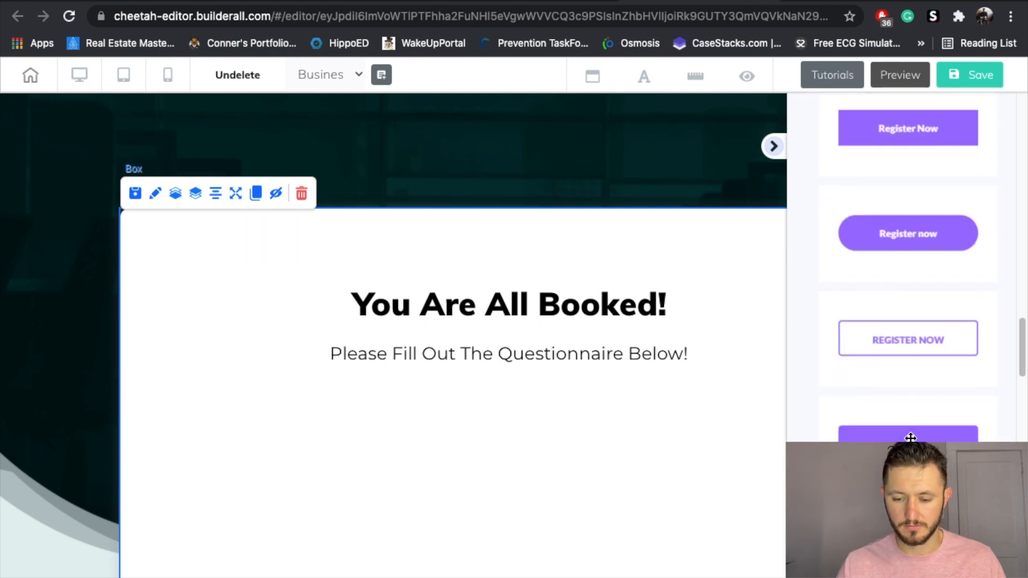
pyautogui.scroll(-5, 912, 438)
pyautogui.scroll(5, 911, 437)
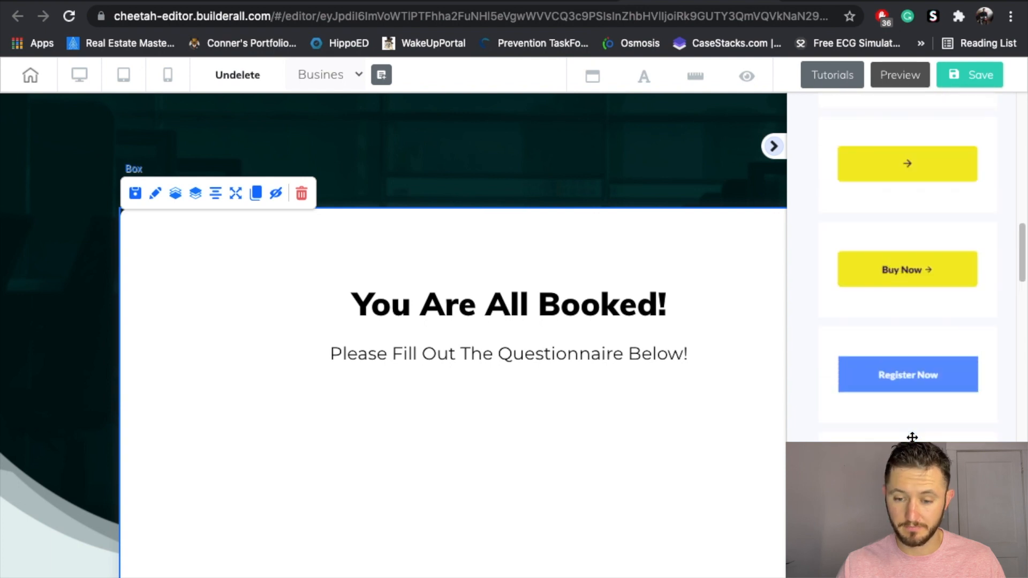
pyautogui.moveTo(907, 377); pyautogui.dragTo(536, 481)
pyautogui.click(771, 142)
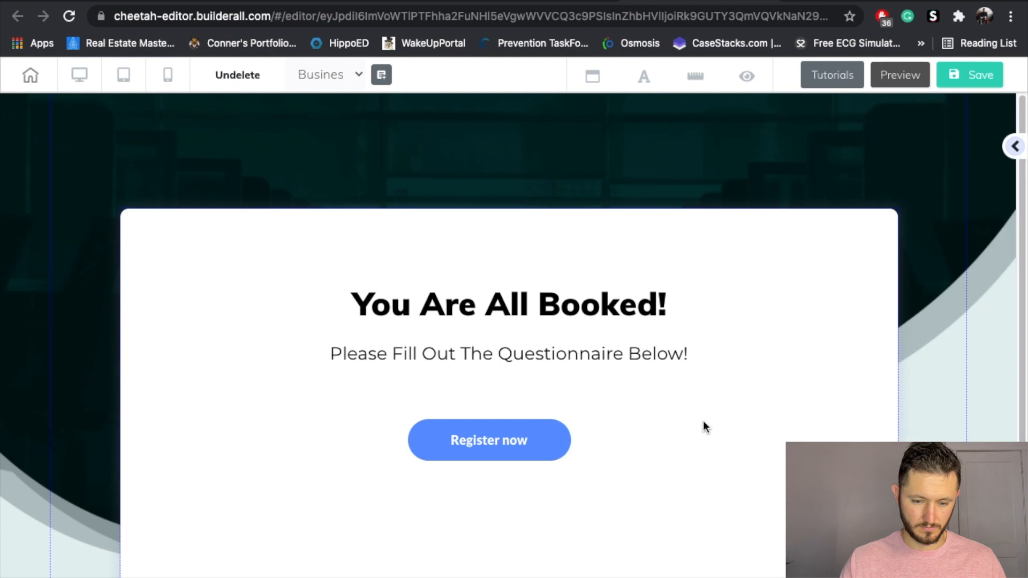
# Step: Shrink the white content box and reposition it around the heading, subtitle and button
pyautogui.click(698, 423)
pyautogui.scroll(-1, 698, 422)
pyautogui.scroll(-3, 698, 422)
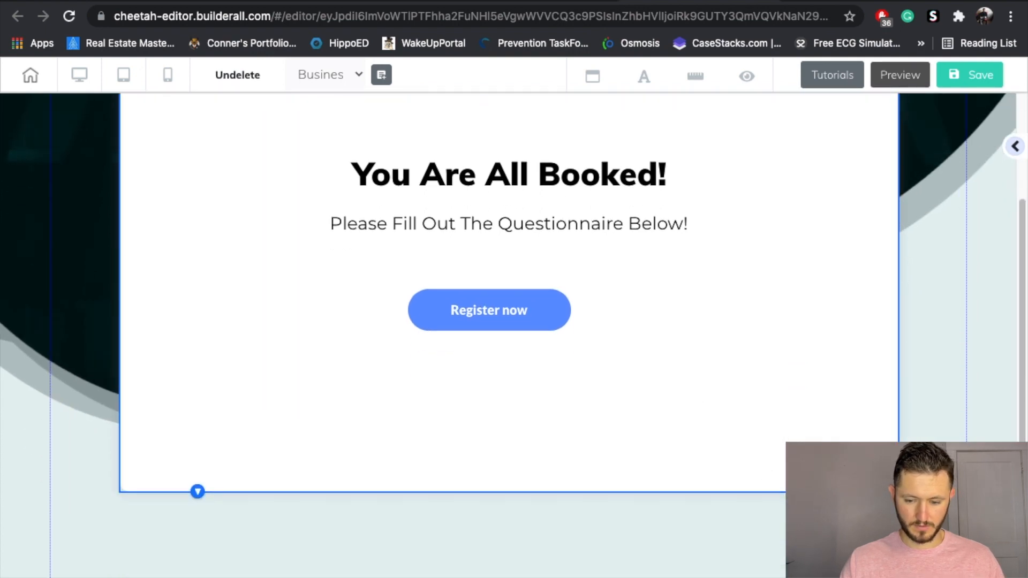
pyautogui.moveTo(898, 491); pyautogui.dragTo(827, 400)
pyautogui.moveTo(705, 303); pyautogui.dragTo(764, 410)
# Step: Reposition the heading and subtitle inside the resized box, and widen the "Register now" button beneath them
pyautogui.moveTo(631, 296); pyautogui.dragTo(606, 259)
pyautogui.moveTo(594, 324); pyautogui.dragTo(574, 303)
pyautogui.moveTo(623, 431); pyautogui.dragTo(693, 404)
pyautogui.moveTo(624, 397); pyautogui.dragTo(599, 377)
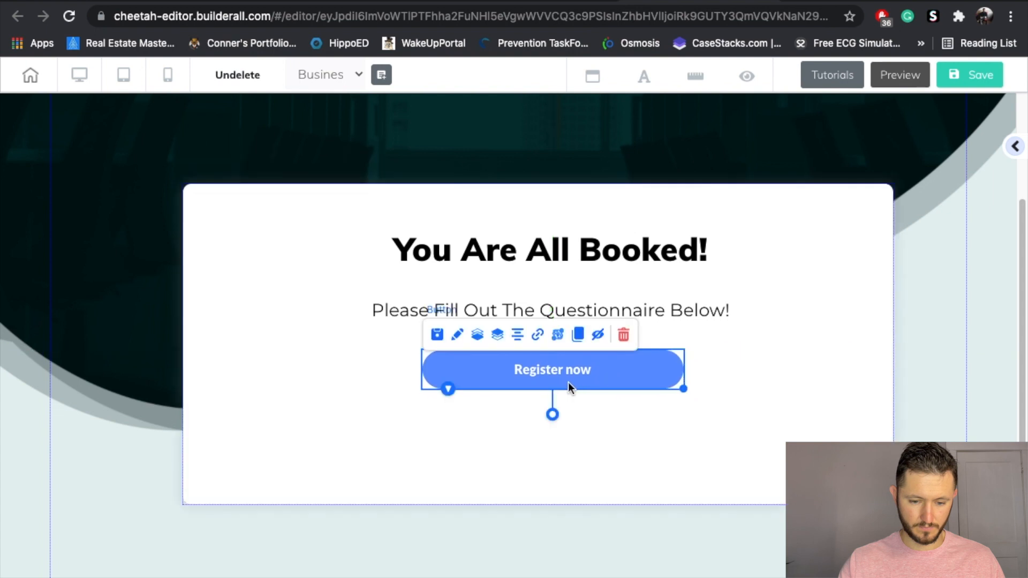
# Step: Change the "Register now" button's headline to "Questionnaire!" and nudge the button slightly upward
pyautogui.click(456, 337)
pyautogui.moveTo(787, 387); pyautogui.dragTo(818, 226)
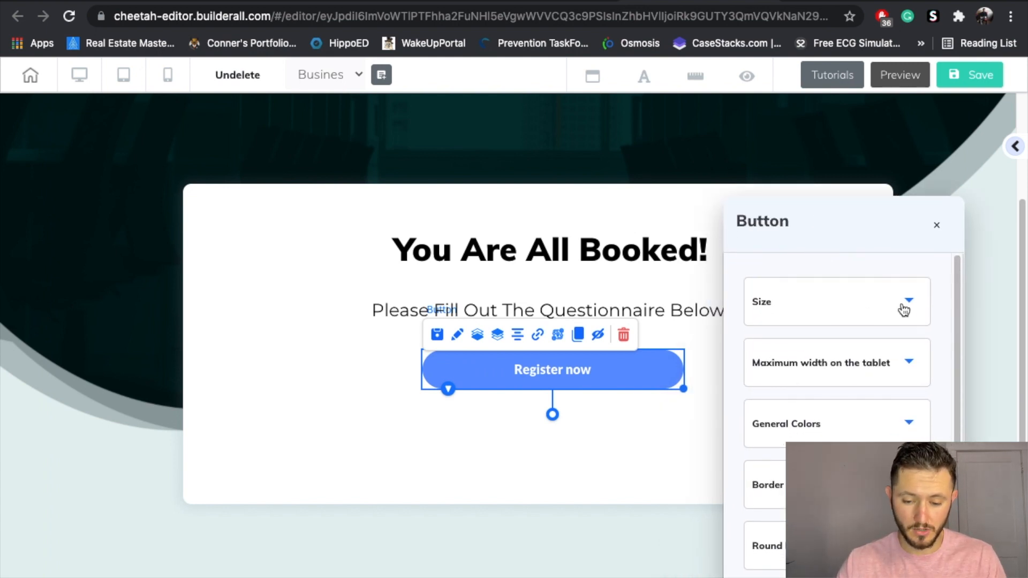
pyautogui.moveTo(875, 237); pyautogui.dragTo(872, 162)
pyautogui.scroll(-3, 860, 375)
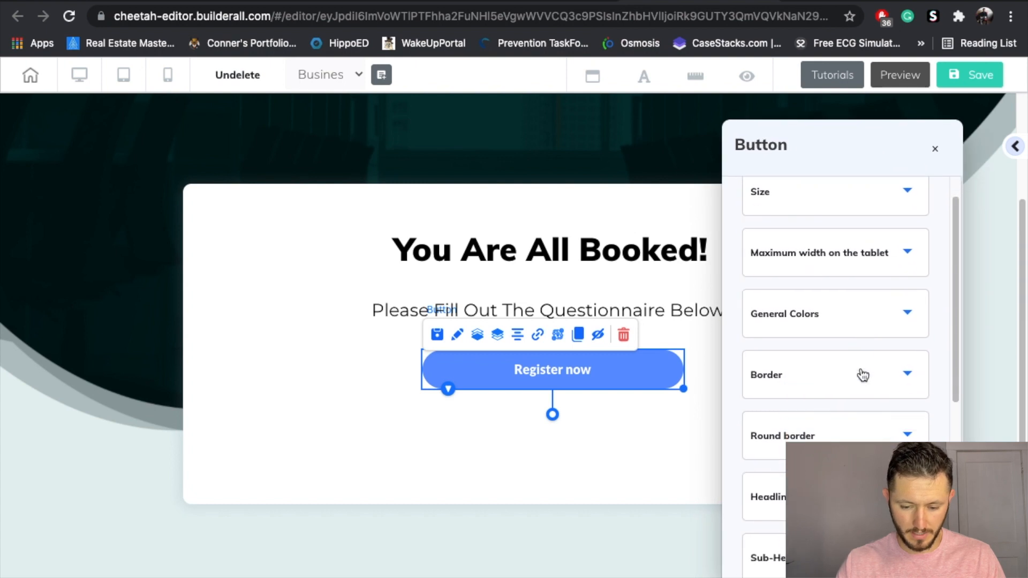
pyautogui.click(905, 423)
pyautogui.scroll(-1, 906, 425)
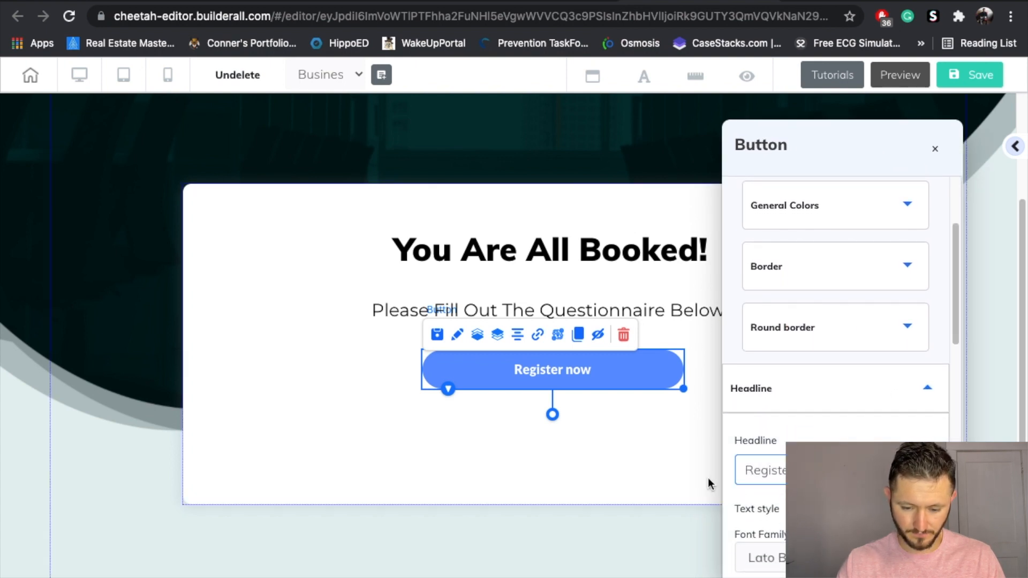
pyautogui.click(744, 470)
pyautogui.tripleClick(750, 472)
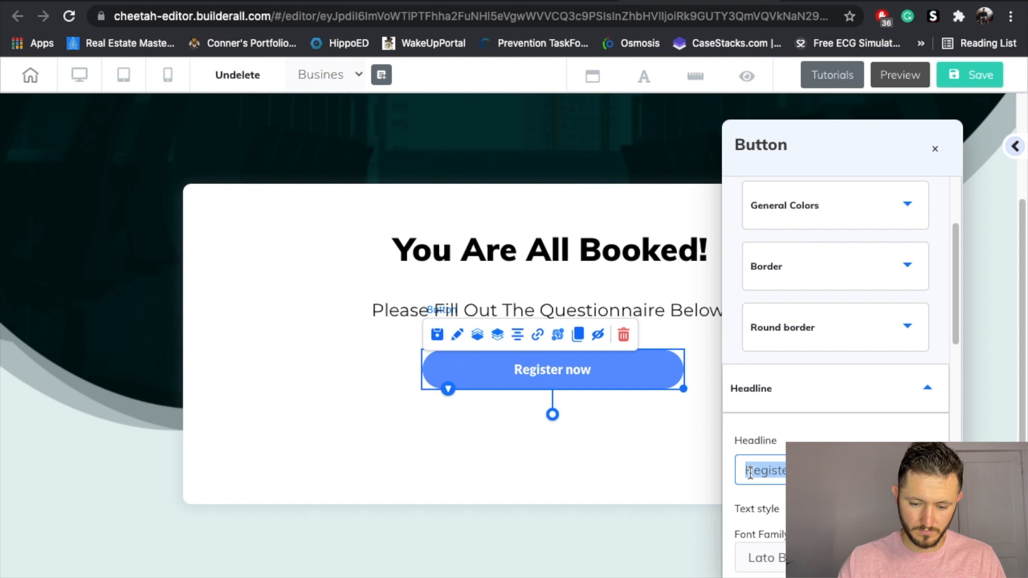
pyautogui.write('Lin')
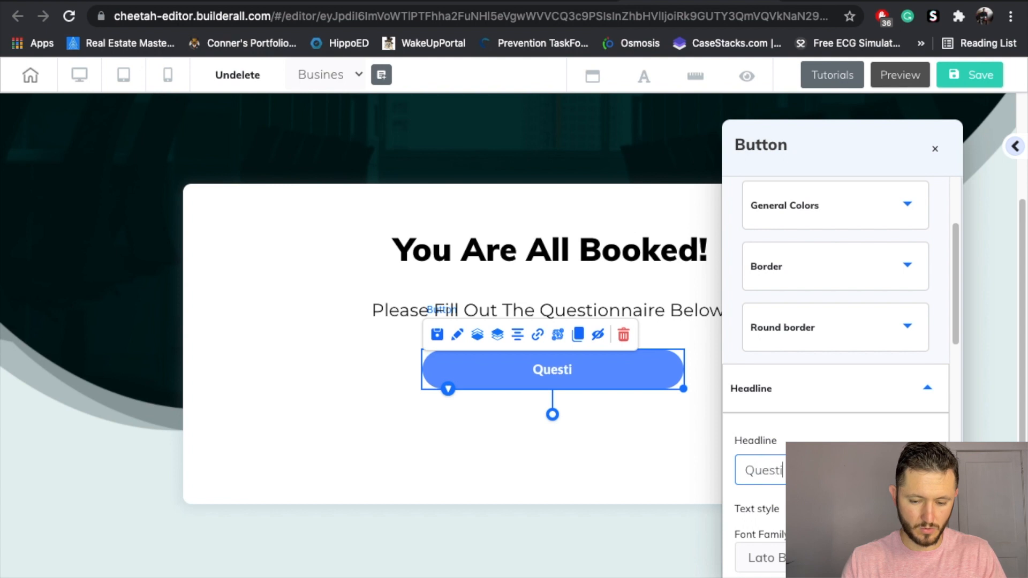
pyautogui.write('naire!')
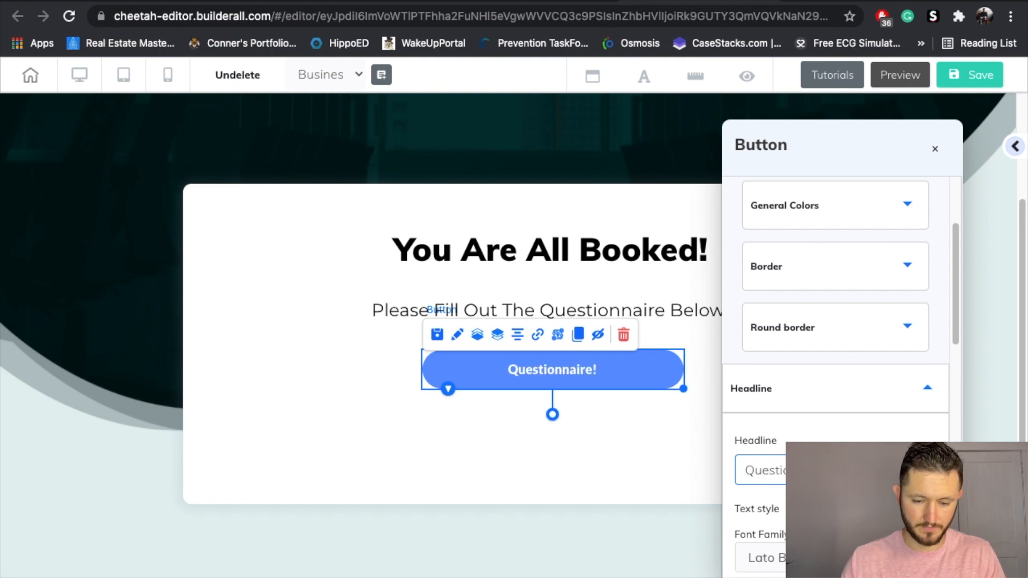
pyautogui.click(593, 496)
pyautogui.click(592, 570)
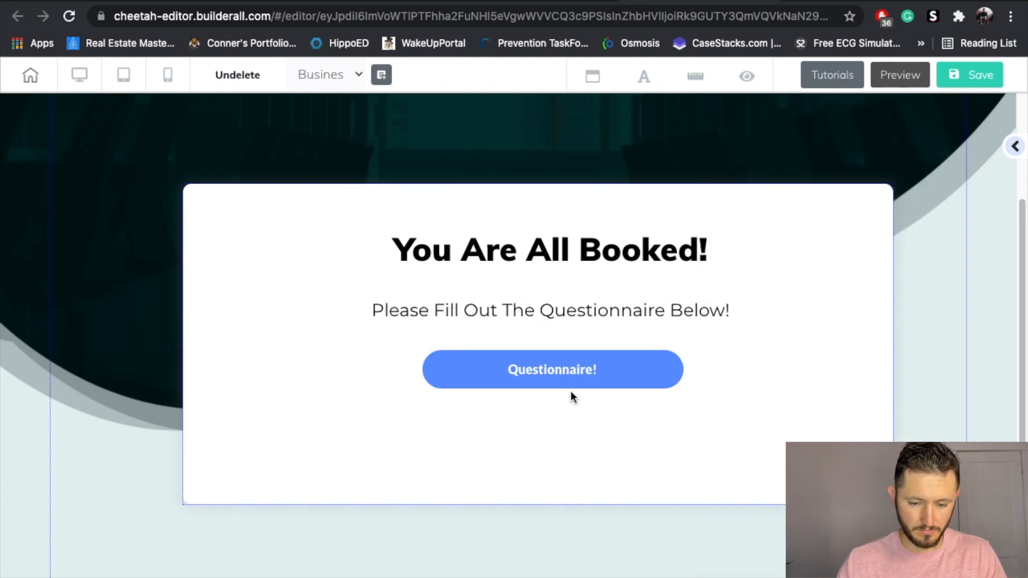
pyautogui.moveTo(574, 366); pyautogui.dragTo(571, 361)
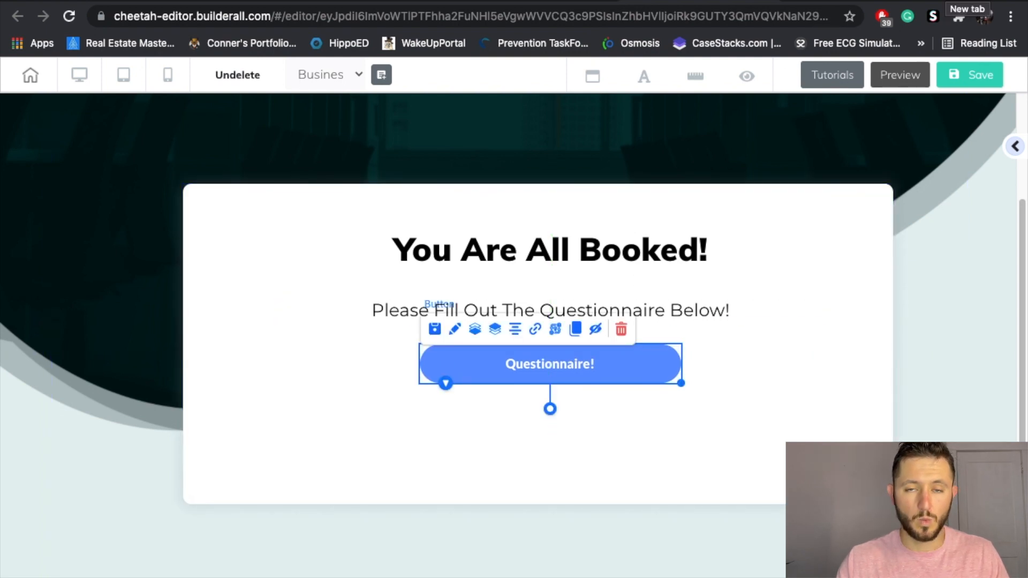
# Step: Search for "google forms" in a new browser tab, go to Google Forms and open the "Let Us Know About Your Business!" form
pyautogui.click(946, 1)
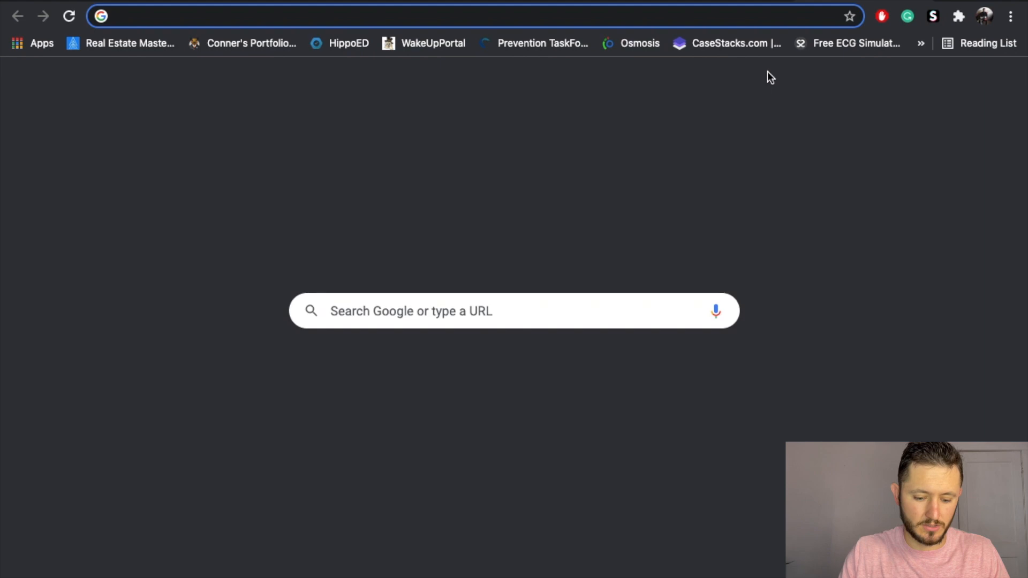
pyautogui.write('goo')
pyautogui.write('g')
pyautogui.write('ke')
pyautogui.press('BackSpace')
pyautogui.press('BackSpace')
pyautogui.write('le forms')
pyautogui.press('Return')
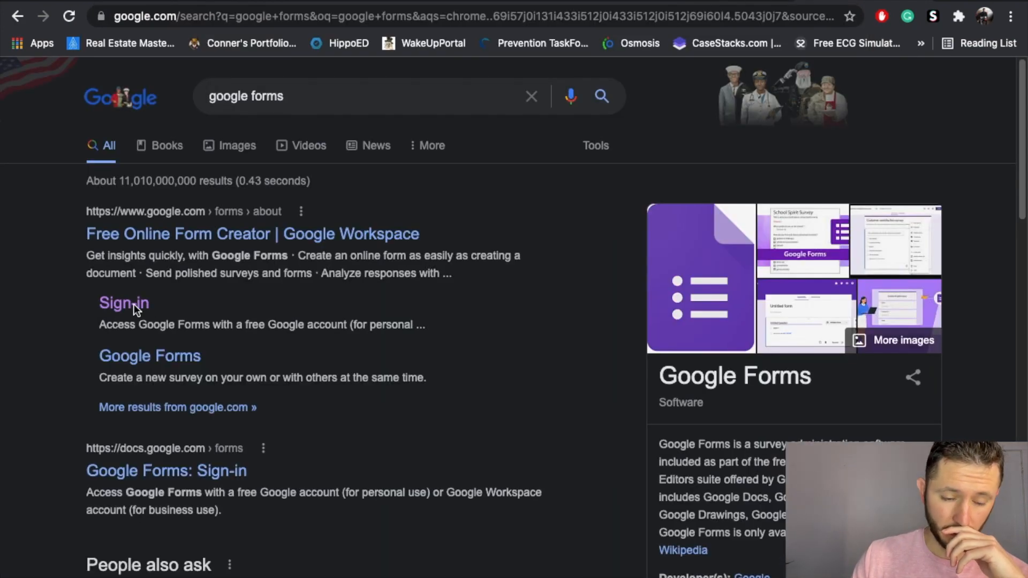
pyautogui.click(134, 304)
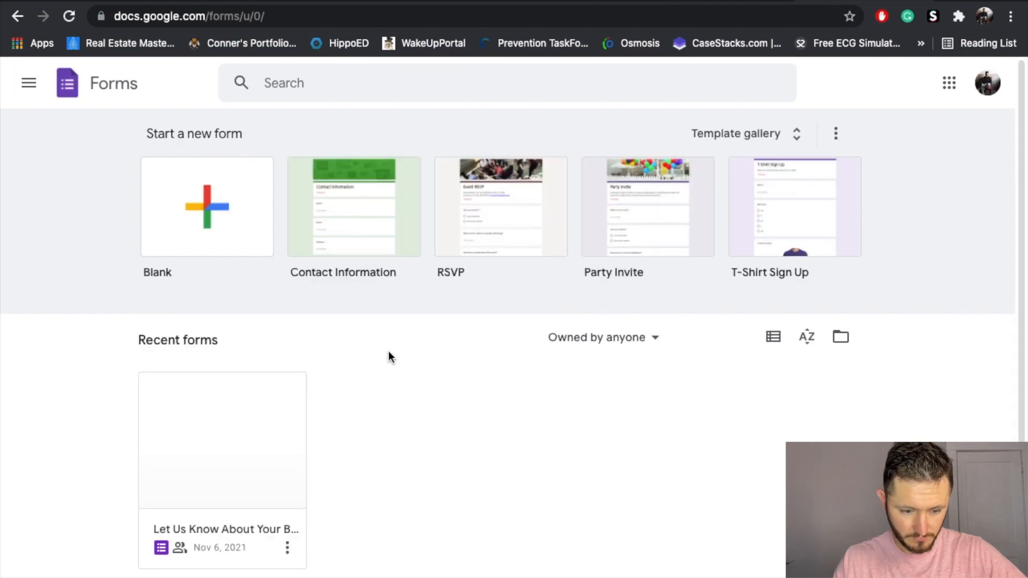
pyautogui.scroll(-1, 396, 396)
pyautogui.click(223, 438)
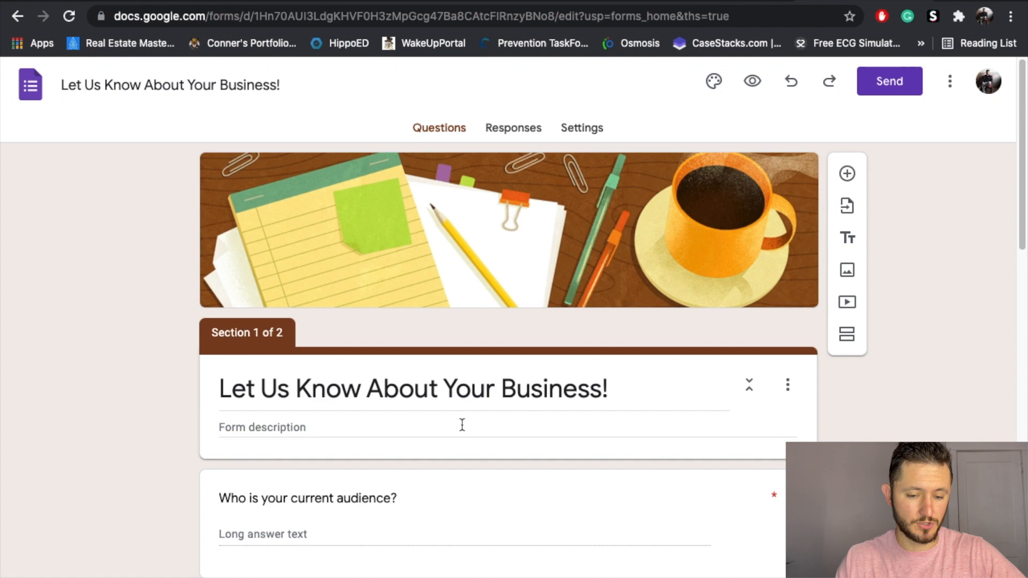
# Step: Review the form's questions from the header through the "Email list" section
pyautogui.scroll(-2, 462, 425)
pyautogui.scroll(2, 462, 425)
pyautogui.scroll(-4, 462, 425)
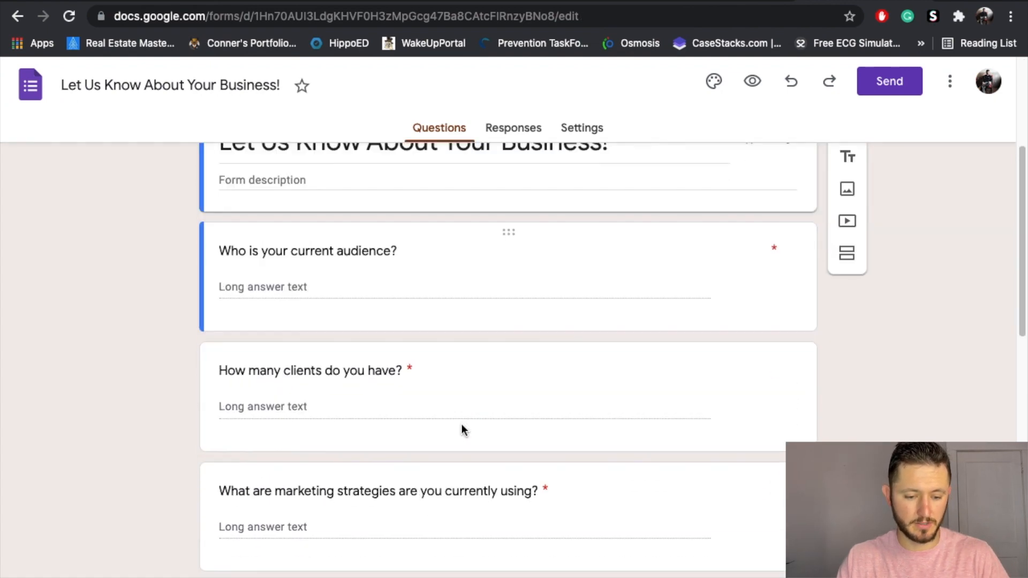
pyautogui.scroll(-4, 461, 430)
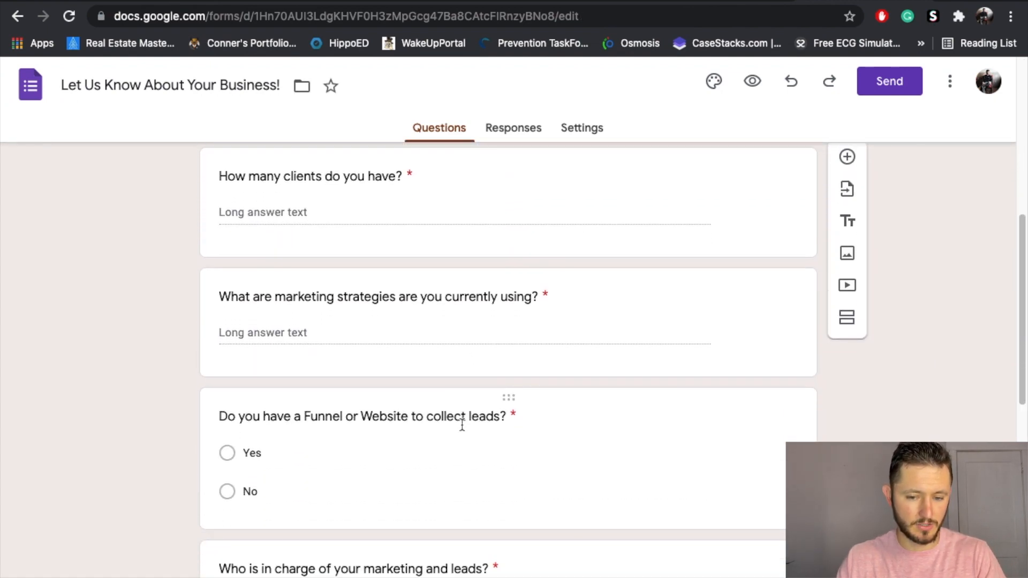
pyautogui.scroll(-8, 461, 426)
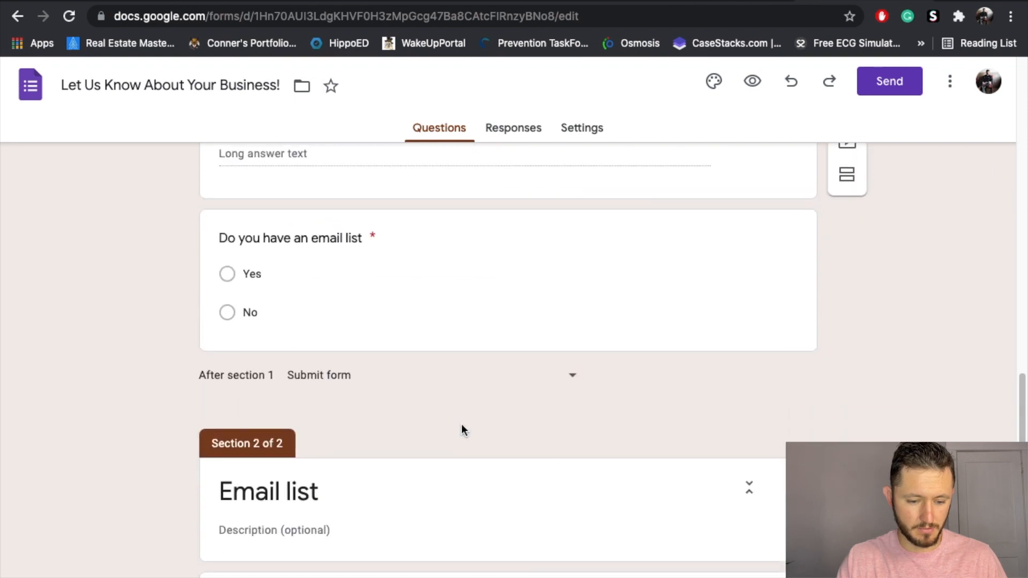
pyautogui.scroll(-2, 463, 428)
pyautogui.scroll(11, 463, 428)
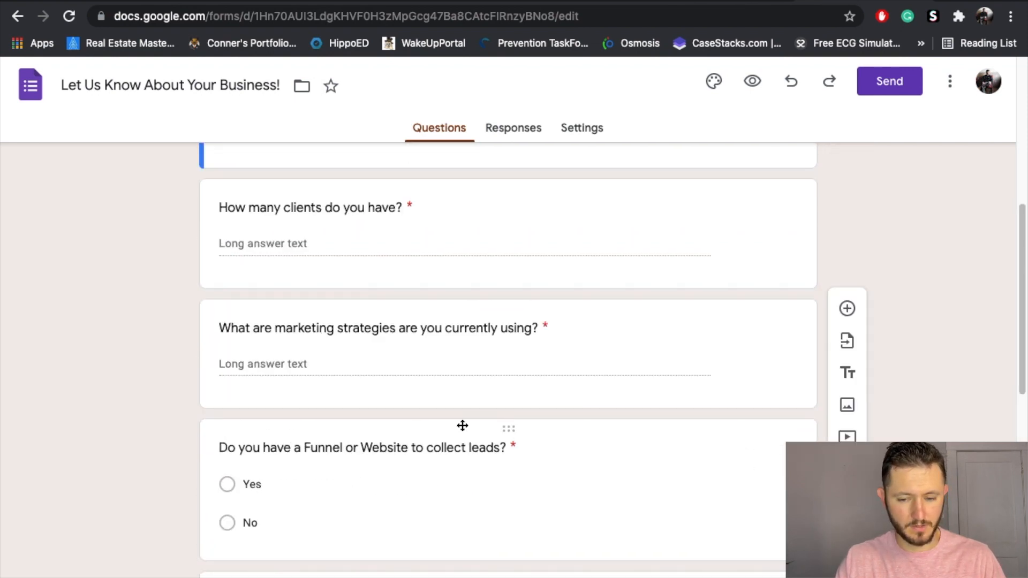
pyautogui.scroll(7, 463, 426)
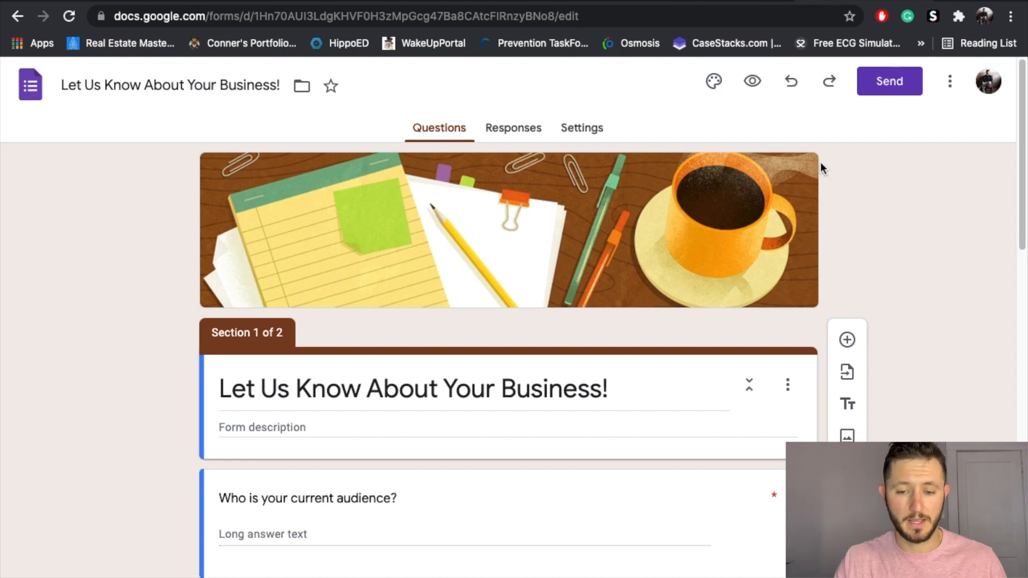
pyautogui.click(945, 88)
pyautogui.click(799, 126)
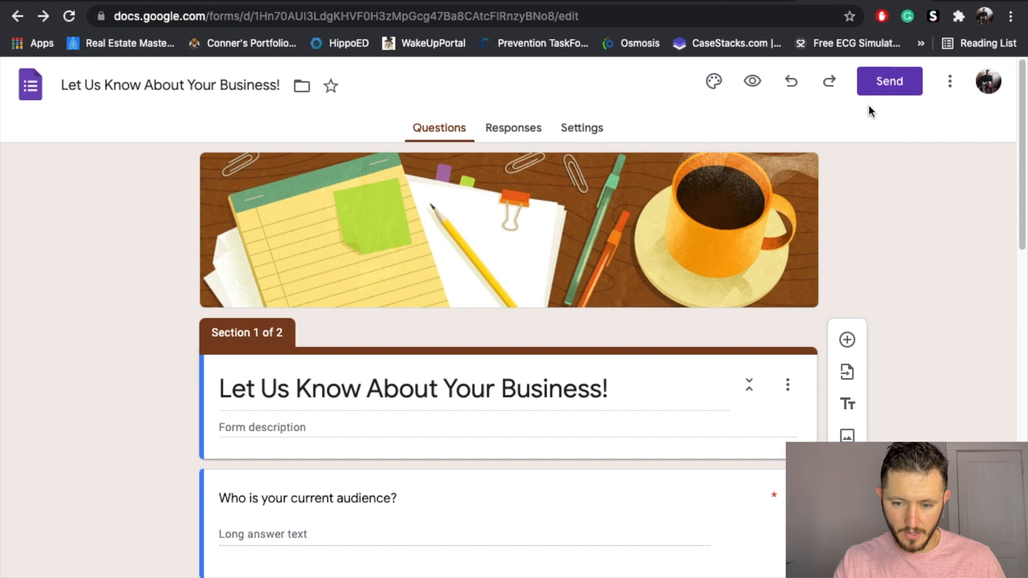
# Step: Copy the form's sharing link as a shortened URL
pyautogui.click(890, 90)
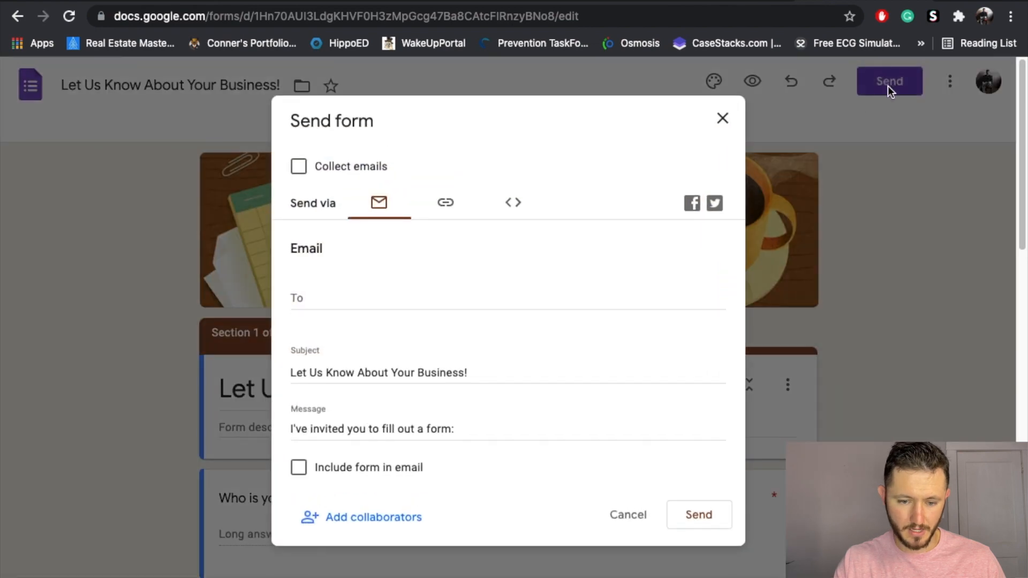
pyautogui.click(445, 209)
pyautogui.click(298, 305)
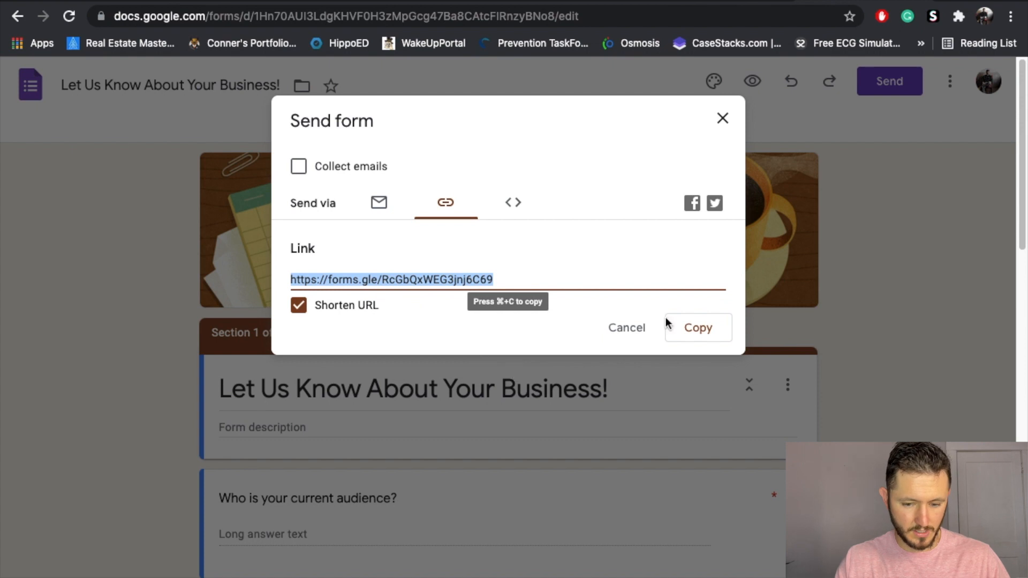
pyautogui.click(692, 329)
pyautogui.click(712, 1)
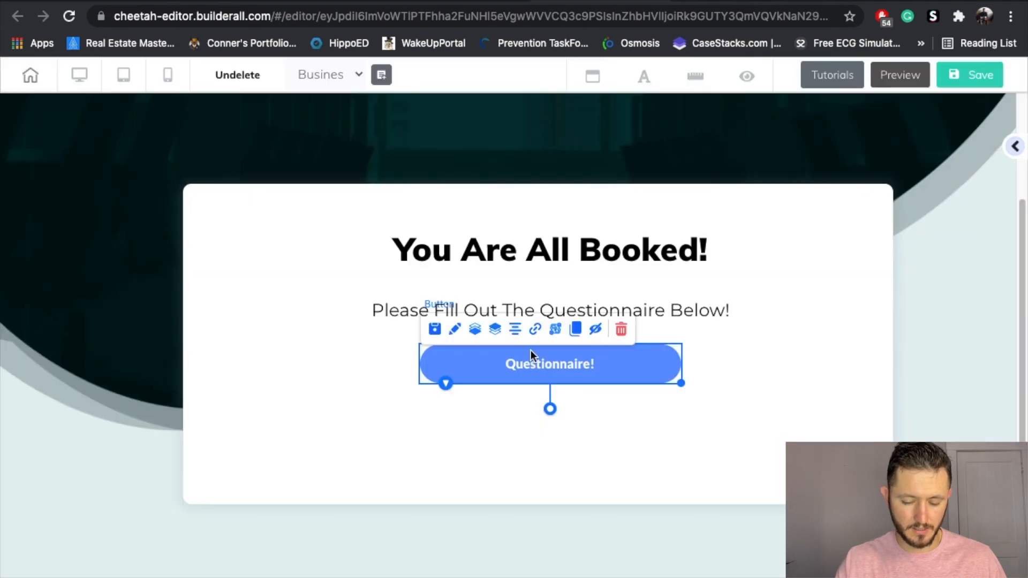
pyautogui.click(535, 329)
pyautogui.click(397, 147)
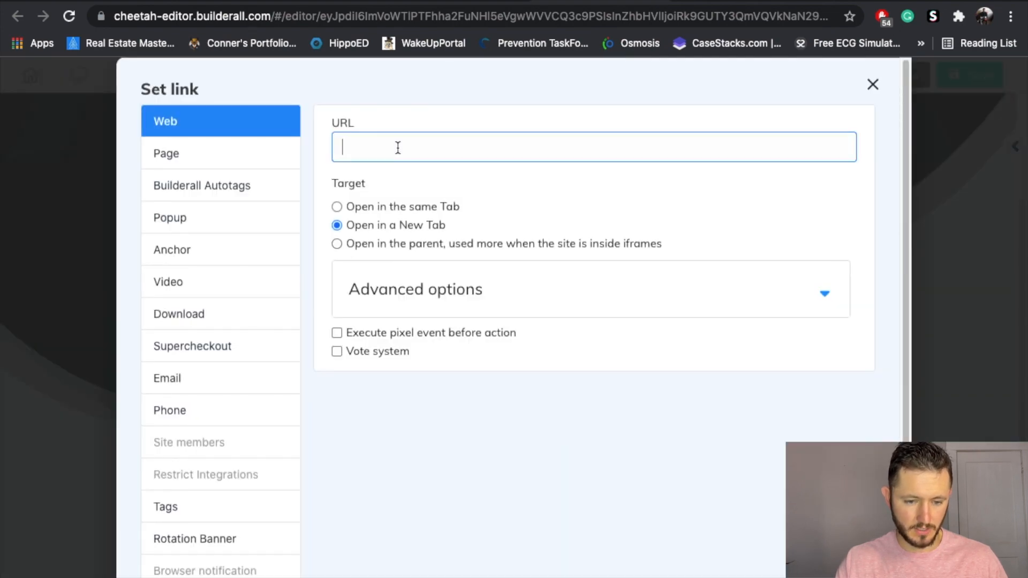
pyautogui.press('super+v')
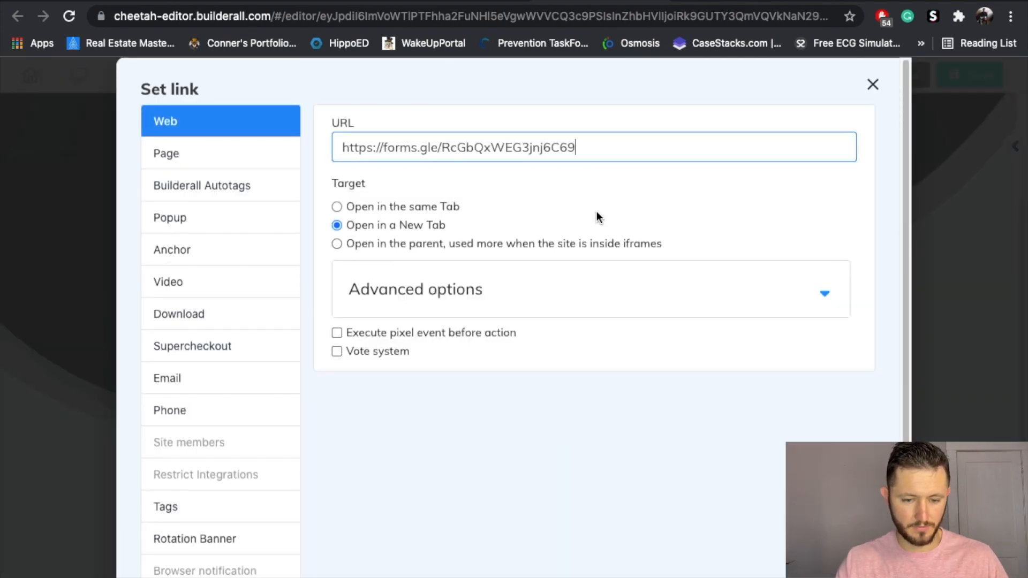
pyautogui.scroll(-1, 597, 213)
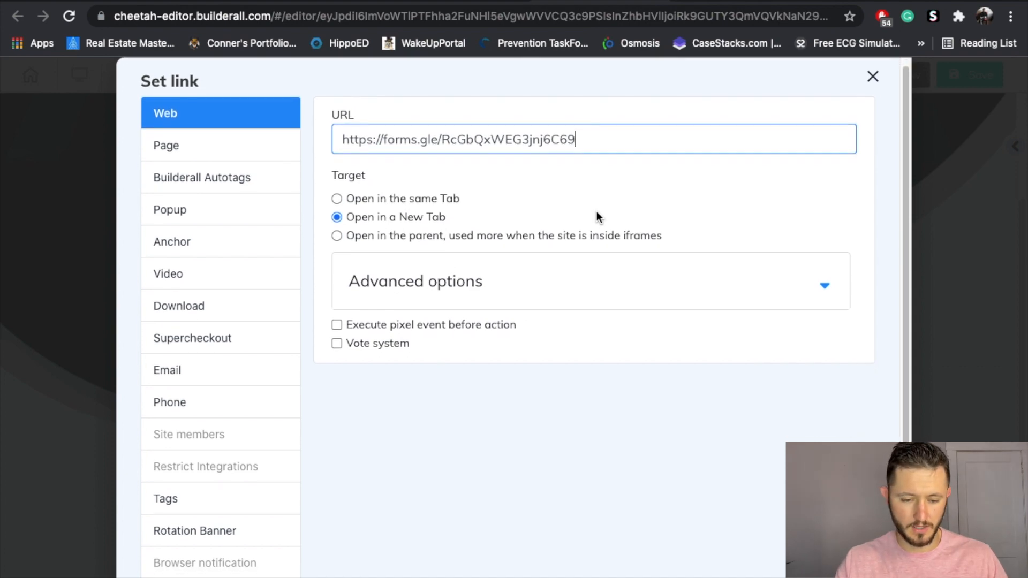
pyautogui.scroll(-5, 598, 217)
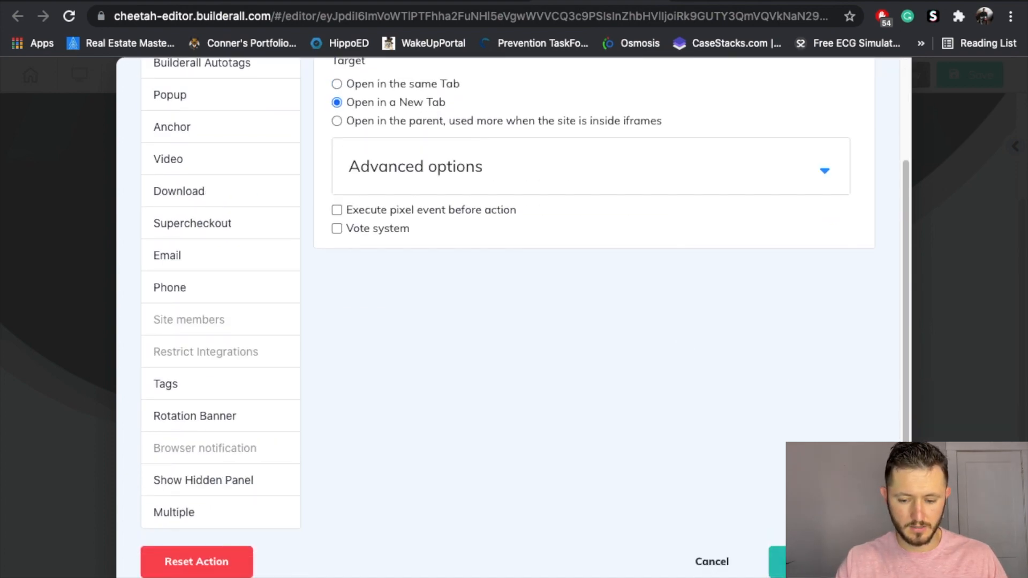
pyautogui.click(777, 562)
pyautogui.click(678, 538)
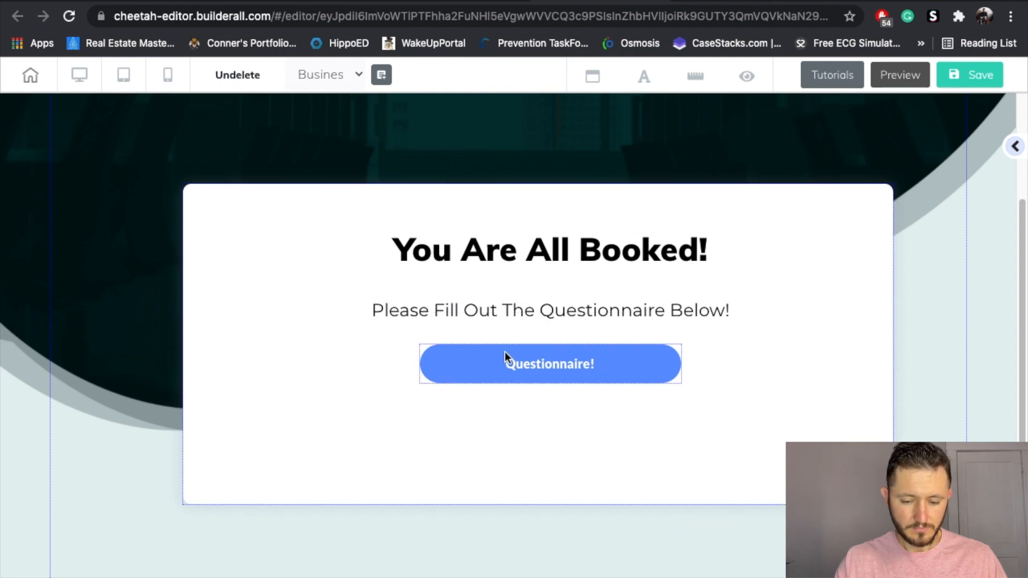
# Step: Preview the booking thank-you page and look over its layout
pyautogui.click(900, 75)
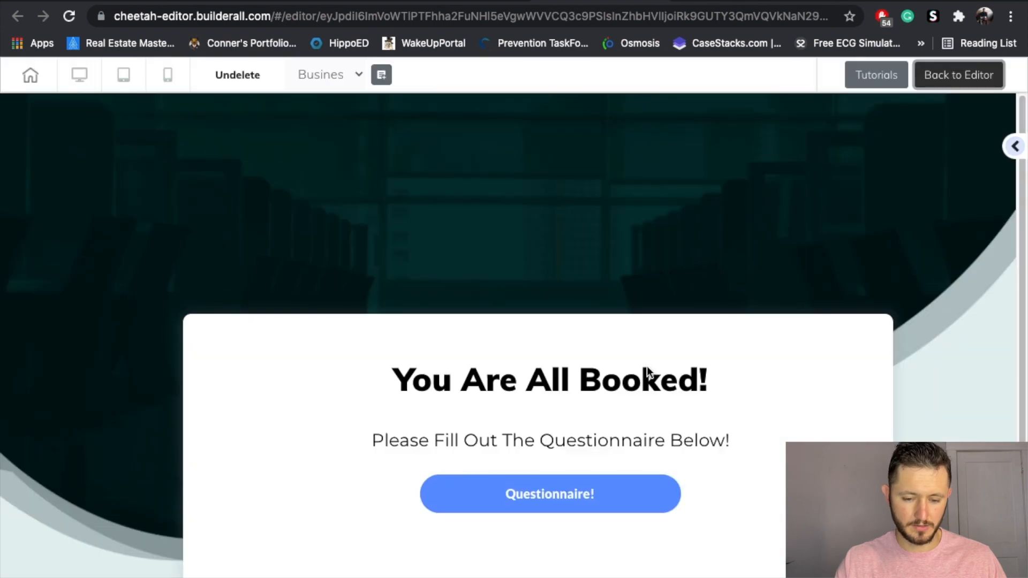
pyautogui.scroll(3, 649, 369)
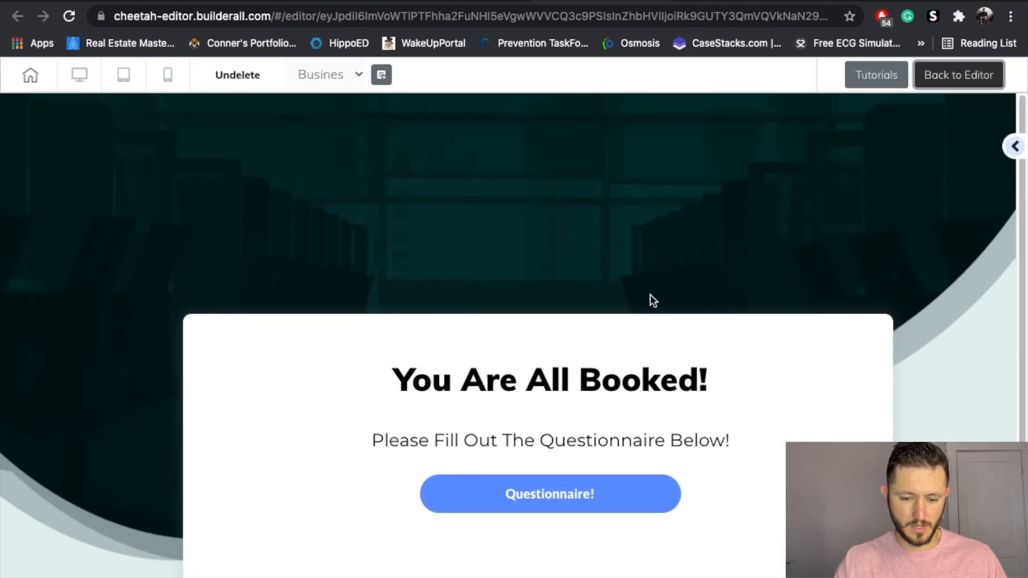
pyautogui.scroll(-3, 650, 295)
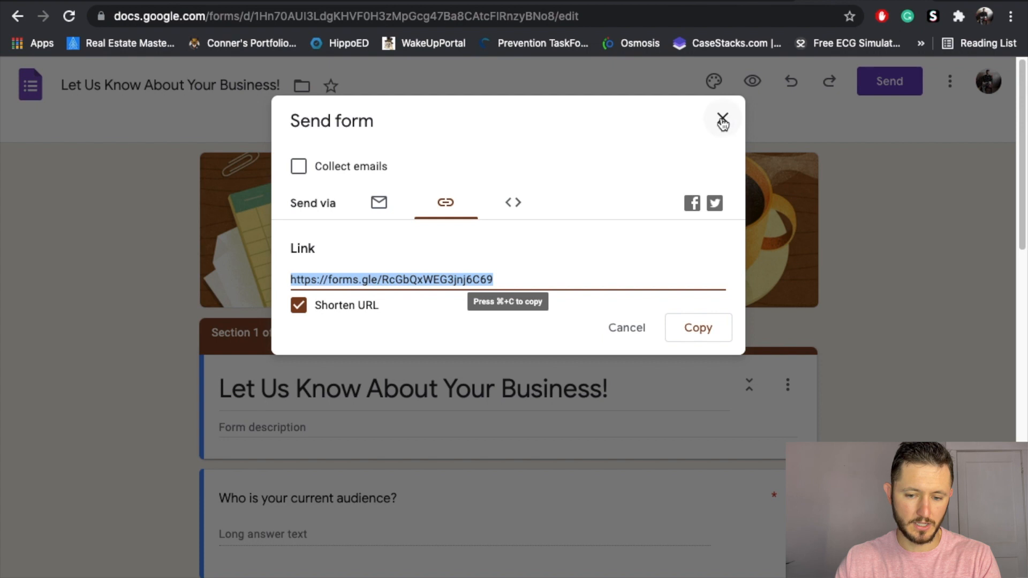
# Step: Return to Google Forms, close the form's sharing dialog and look through its questions
pyautogui.click(722, 121)
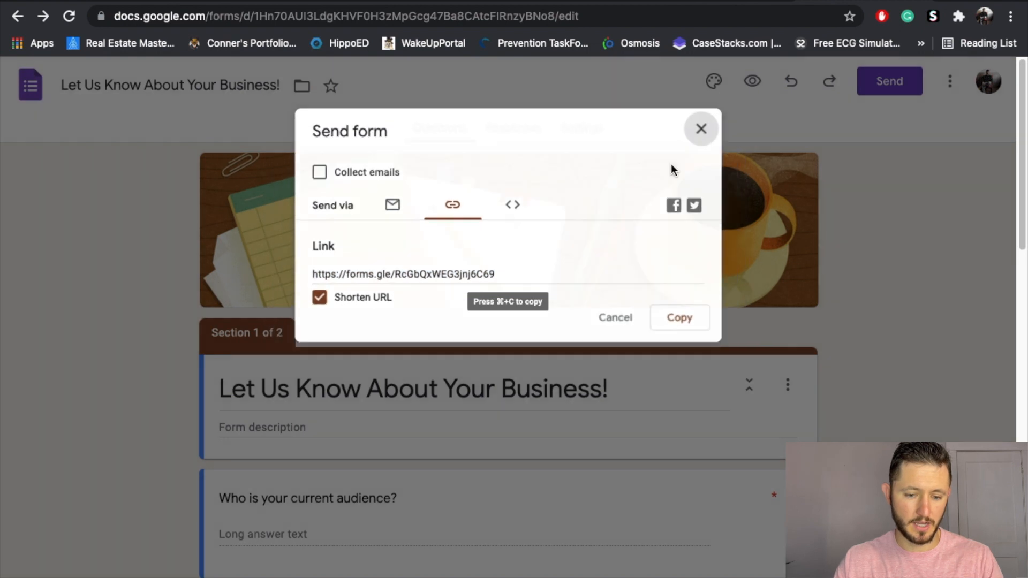
pyautogui.scroll(-6, 773, 490)
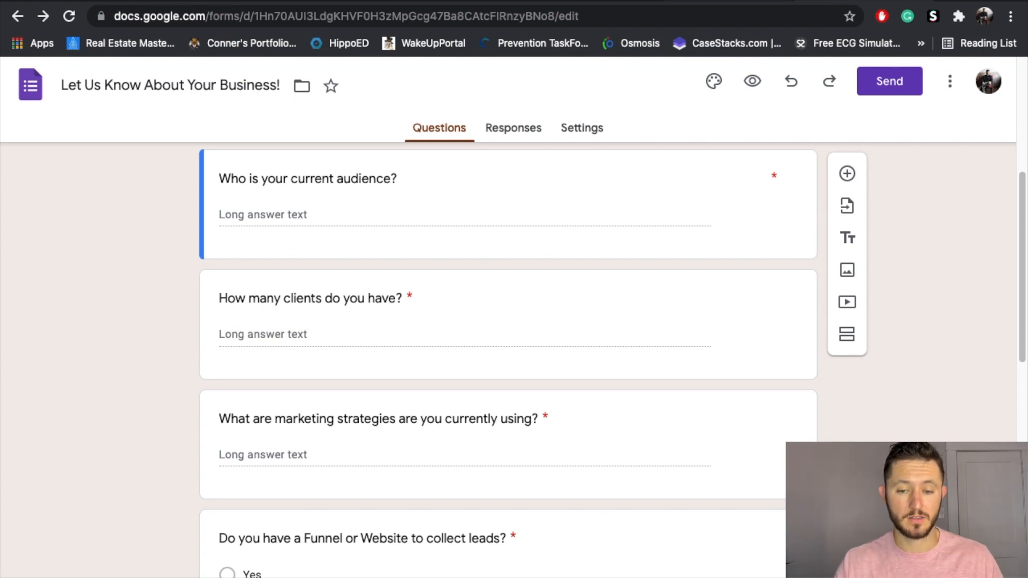
# Step: Switch back to the "Calling All Financial Coaches!" landing page in the Cheetah editor
pyautogui.click(695, 1)
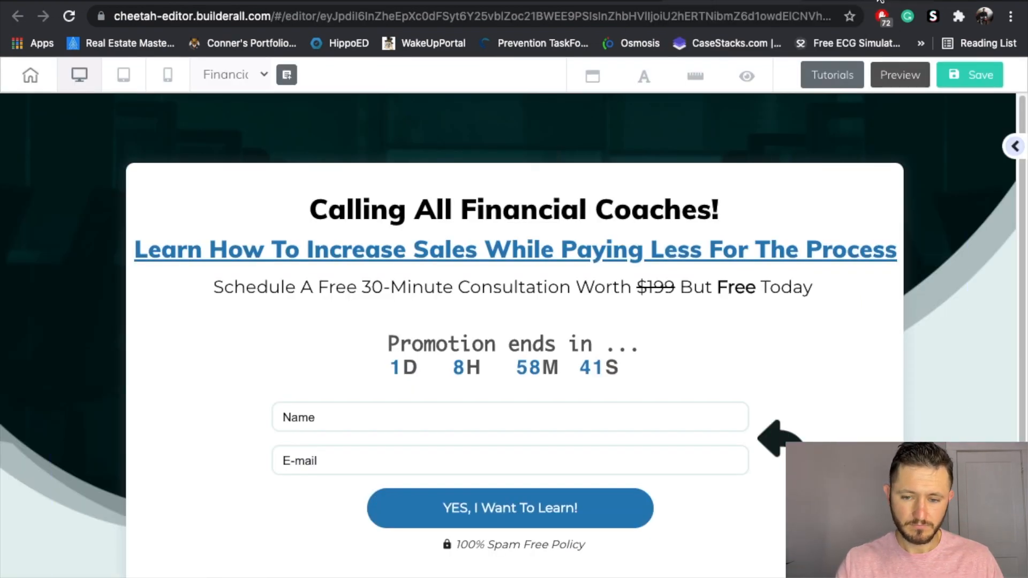
pyautogui.click(921, 0)
pyautogui.click(609, 2)
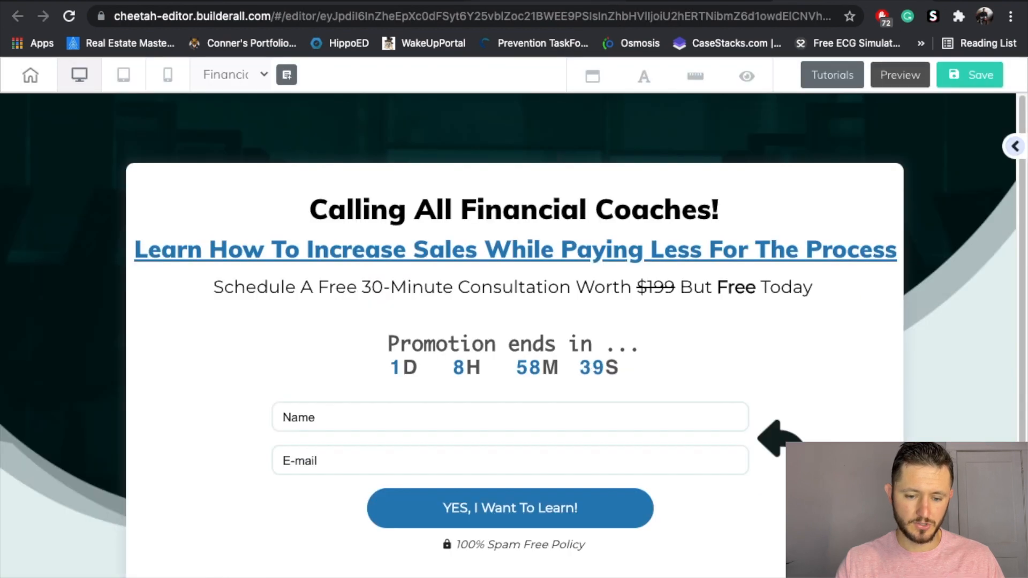
# Step: Switch to the Booking calendar wizard and set the post-appointment redirect to the Business Squeeze Page of My Cheetah website
pyautogui.click(481, 2)
pyautogui.click(364, 1)
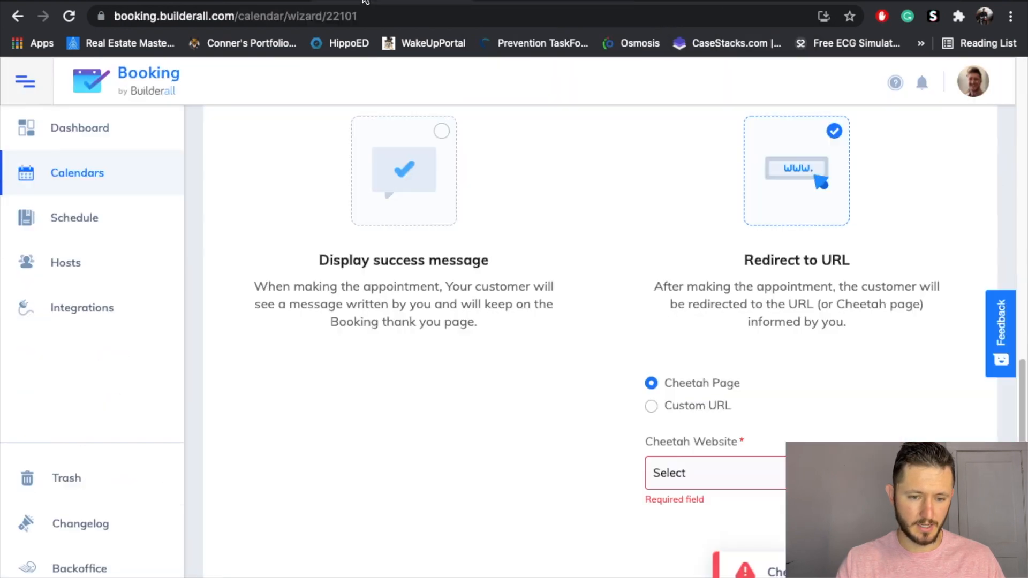
pyautogui.click(796, 445)
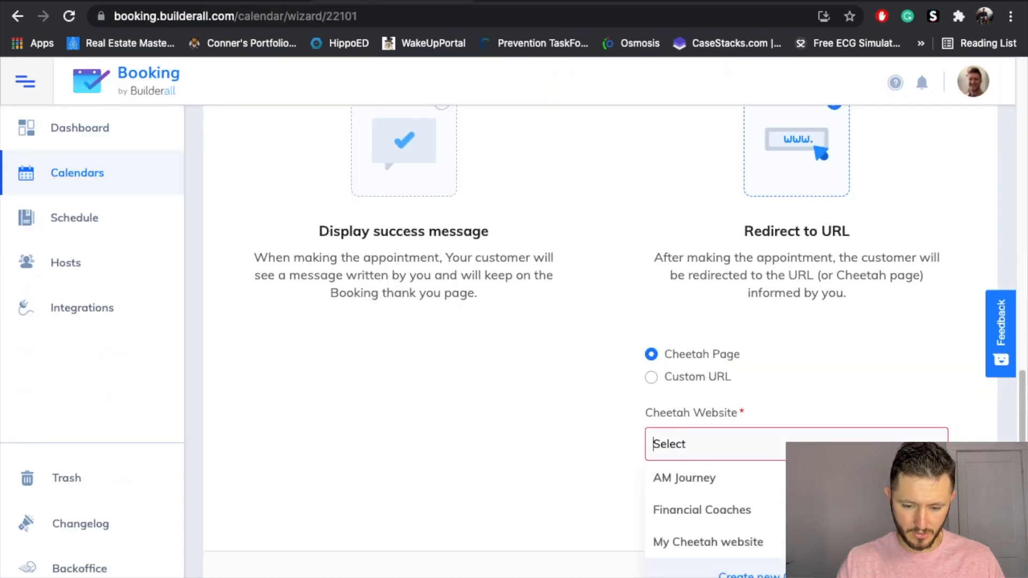
pyautogui.click(757, 542)
pyautogui.click(756, 512)
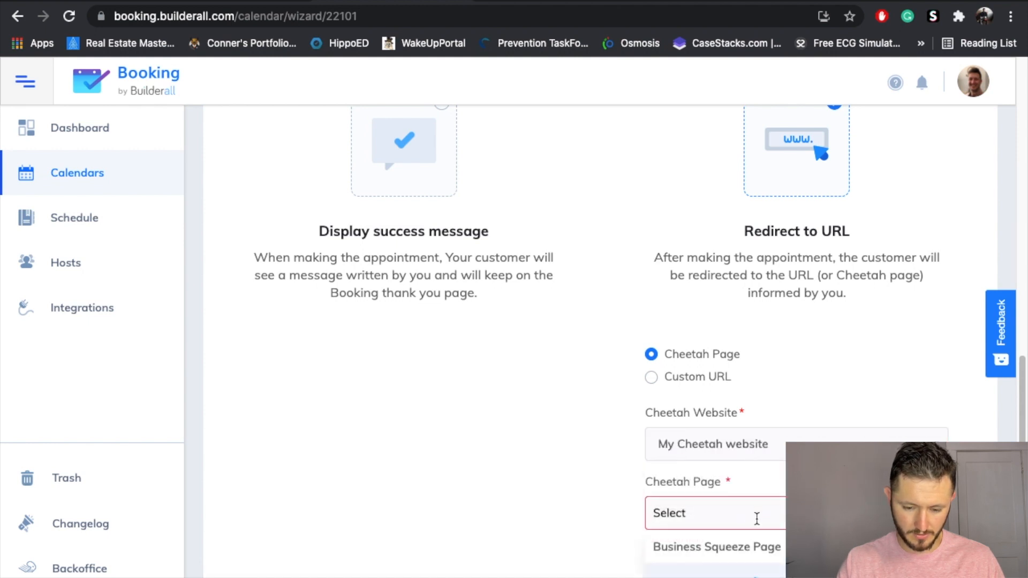
pyautogui.click(752, 547)
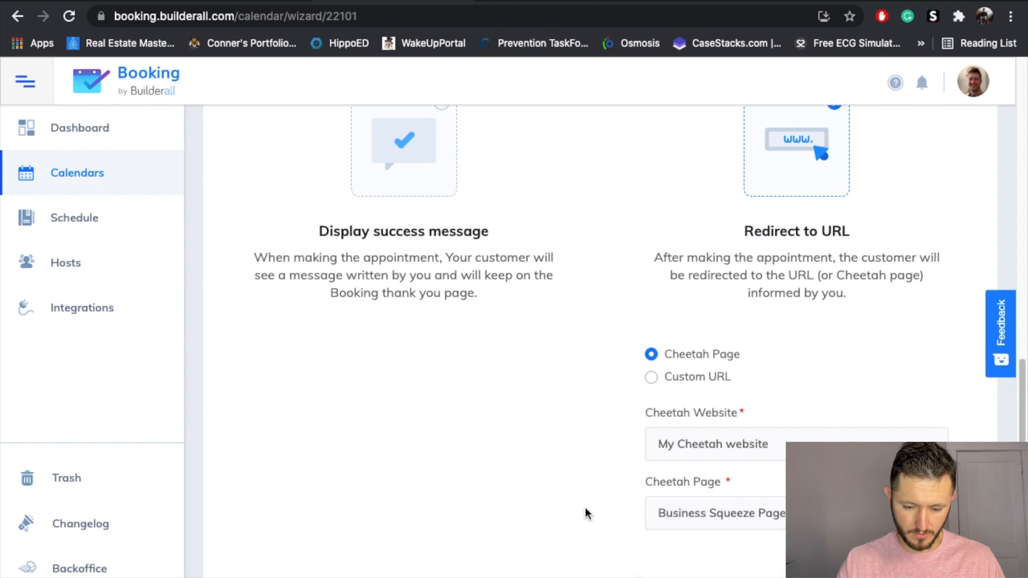
pyautogui.scroll(-2, 594, 511)
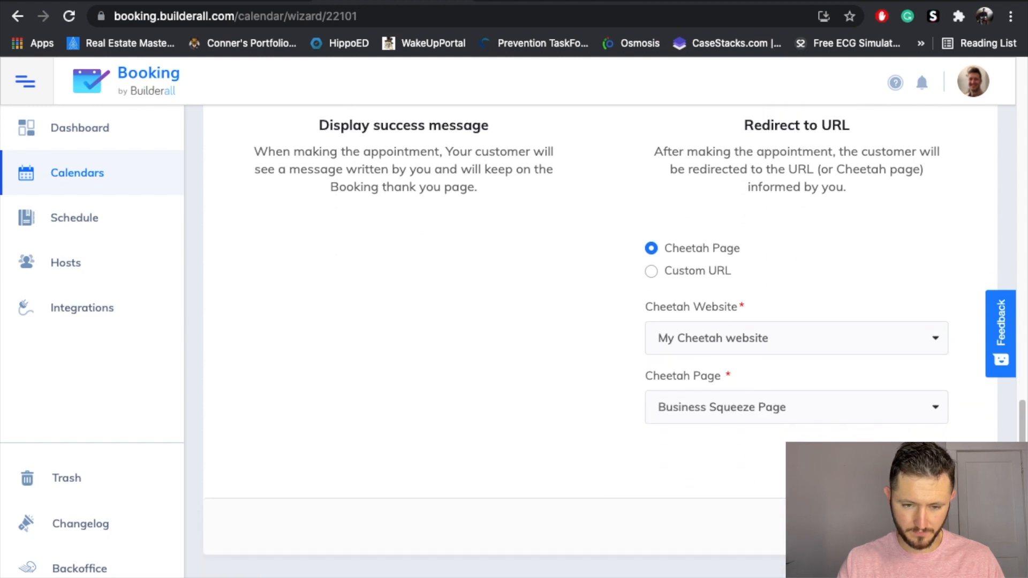
# Step: Switch to the "You Are All Booked!" page in the Cheetah editor, leave its preview and save it without publishing
pyautogui.click(557, 1)
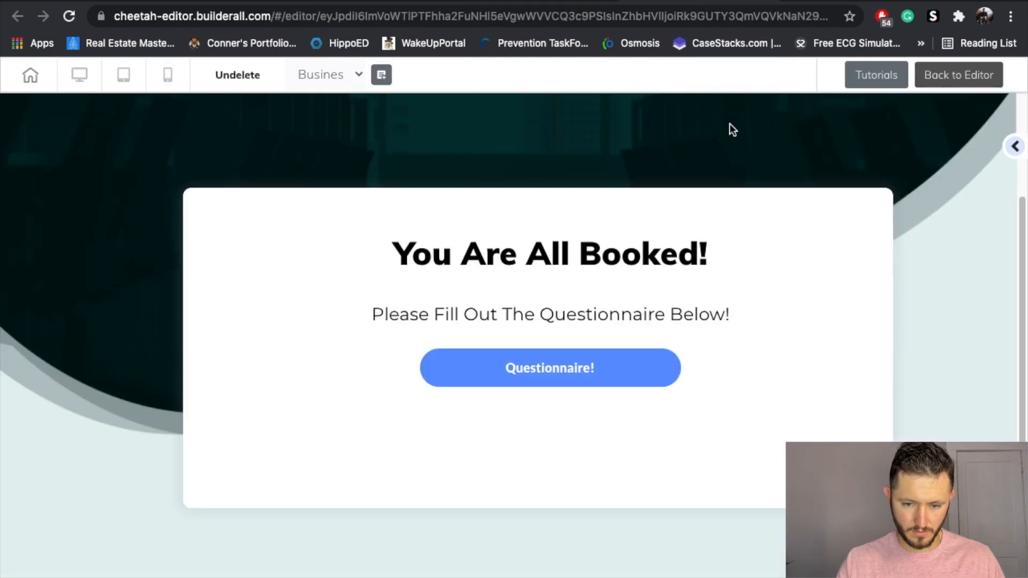
pyautogui.click(953, 75)
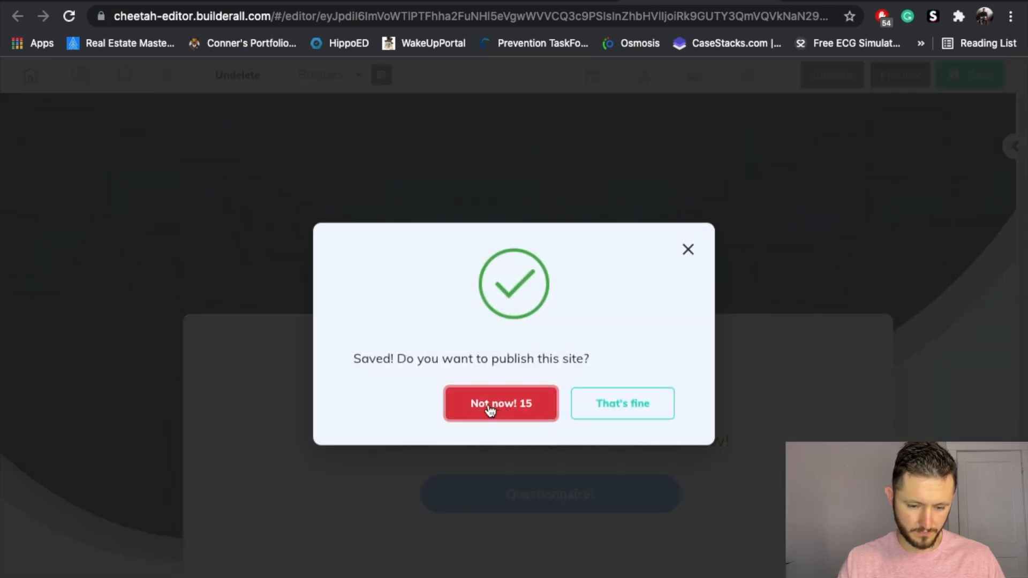
pyautogui.click(486, 407)
pyautogui.scroll(-3, 311, 239)
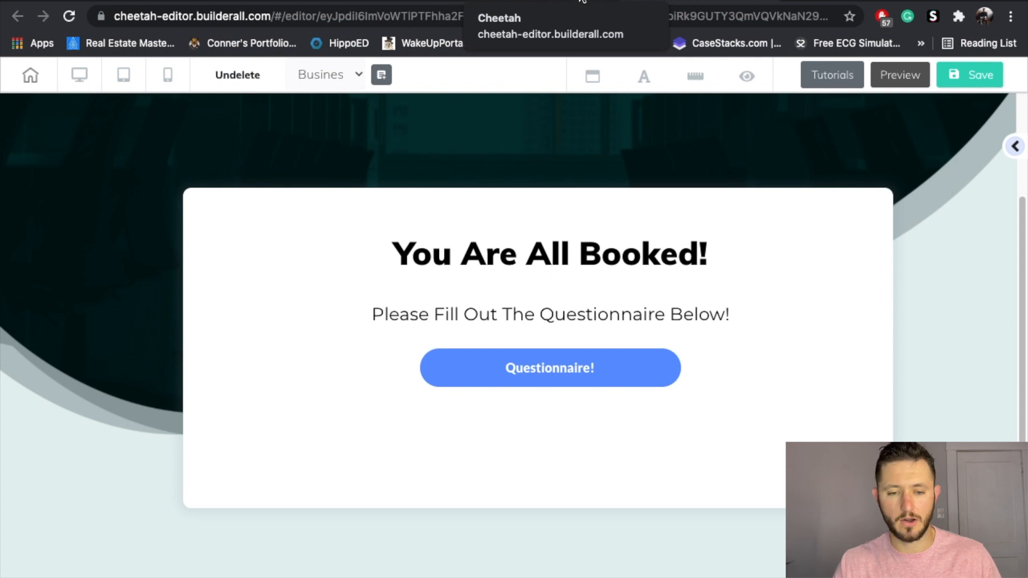
# Step: Look over the open Cheetah pages, return to the Booking calendar wizard and save the redirect settings
pyautogui.click(582, 1)
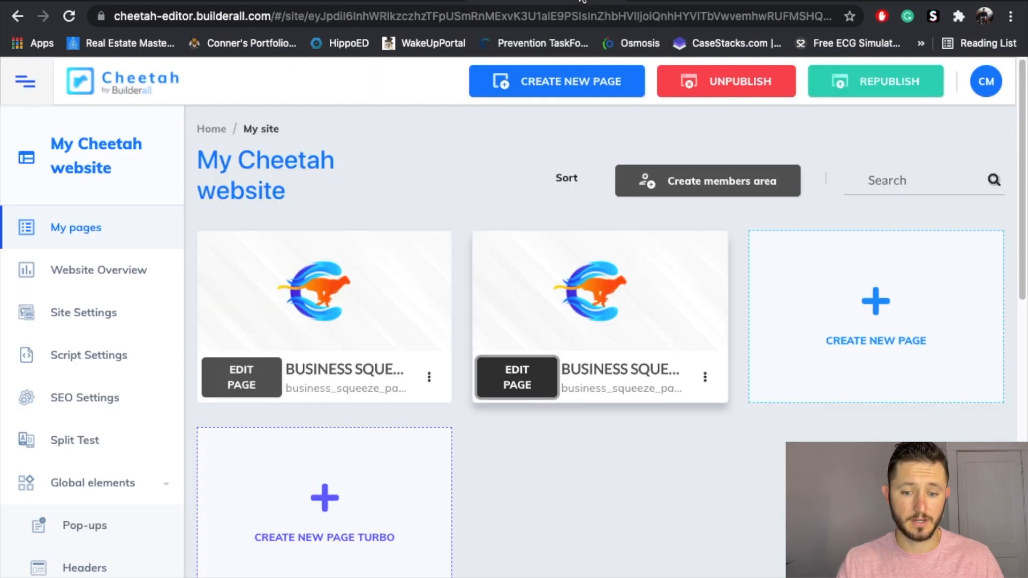
pyautogui.click(855, 2)
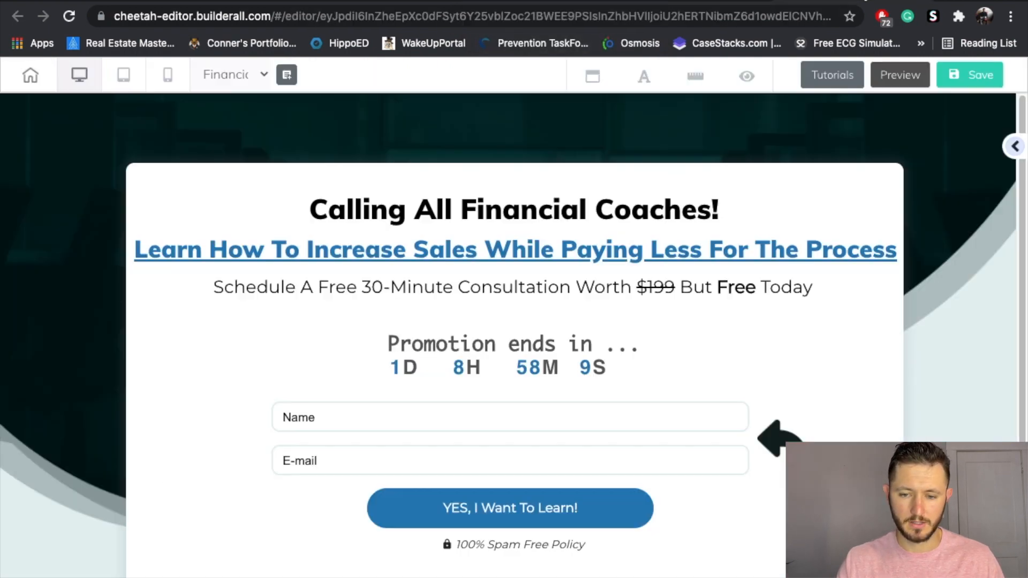
pyautogui.click(688, 2)
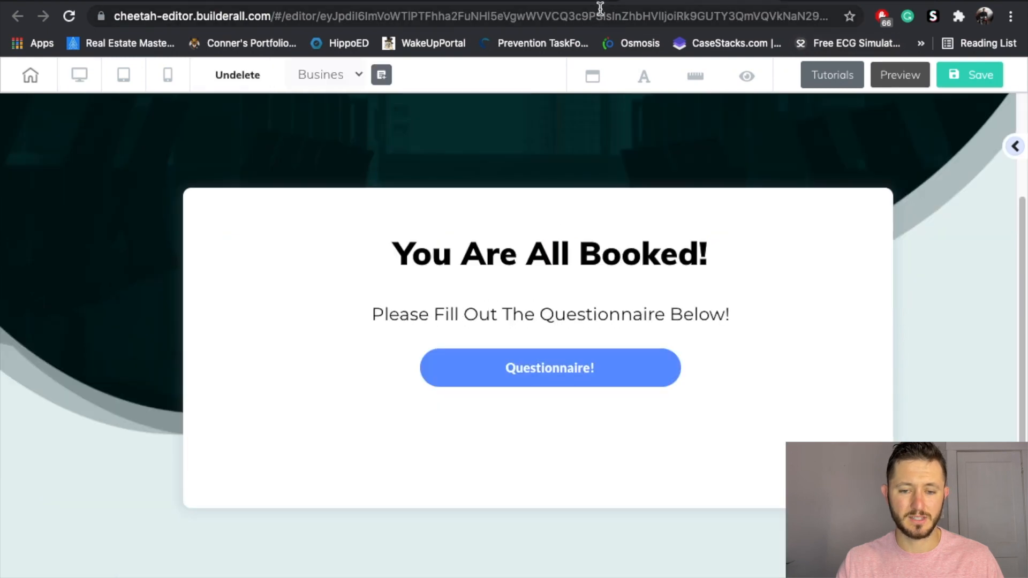
pyautogui.click(390, 2)
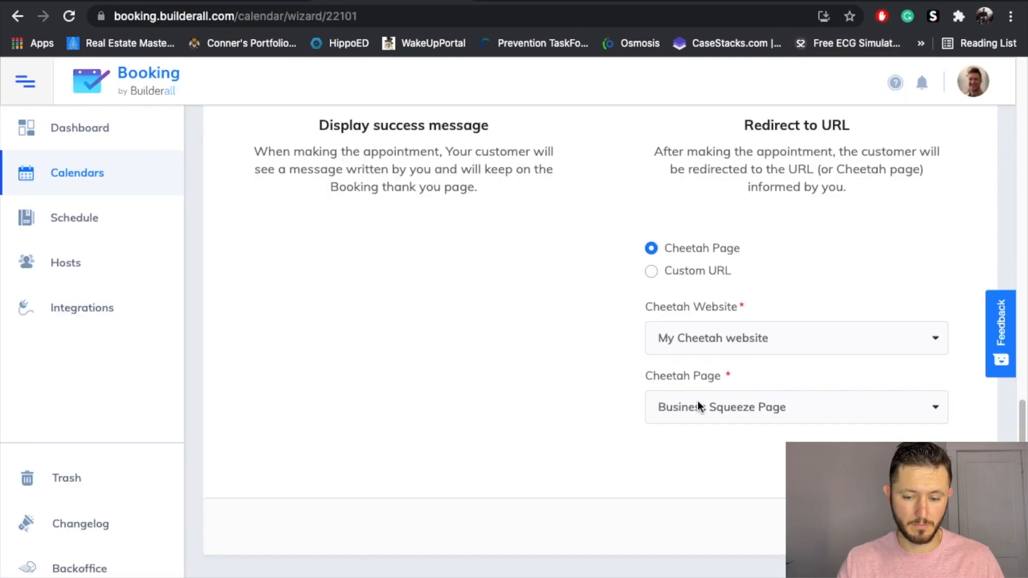
pyautogui.click(887, 526)
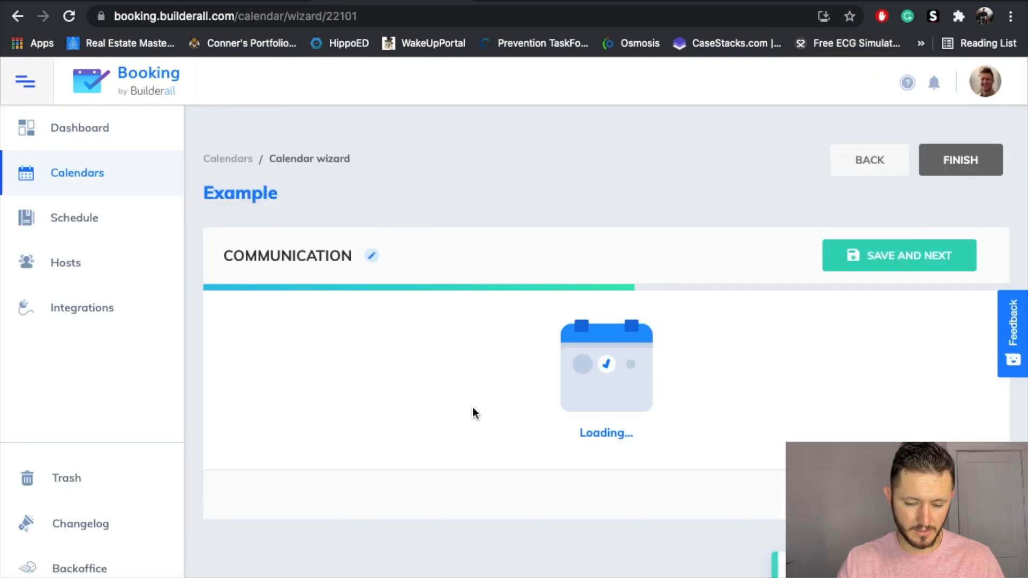
# Step: In the Communication settings, choose to send a scheduling confirmation to subscribers
pyautogui.scroll(-5, 474, 412)
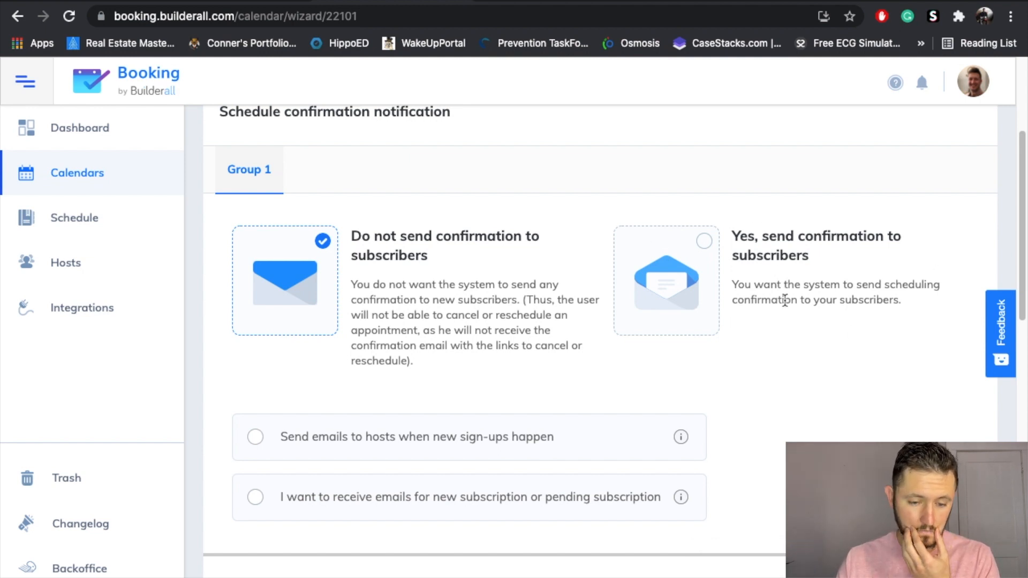
pyautogui.click(708, 243)
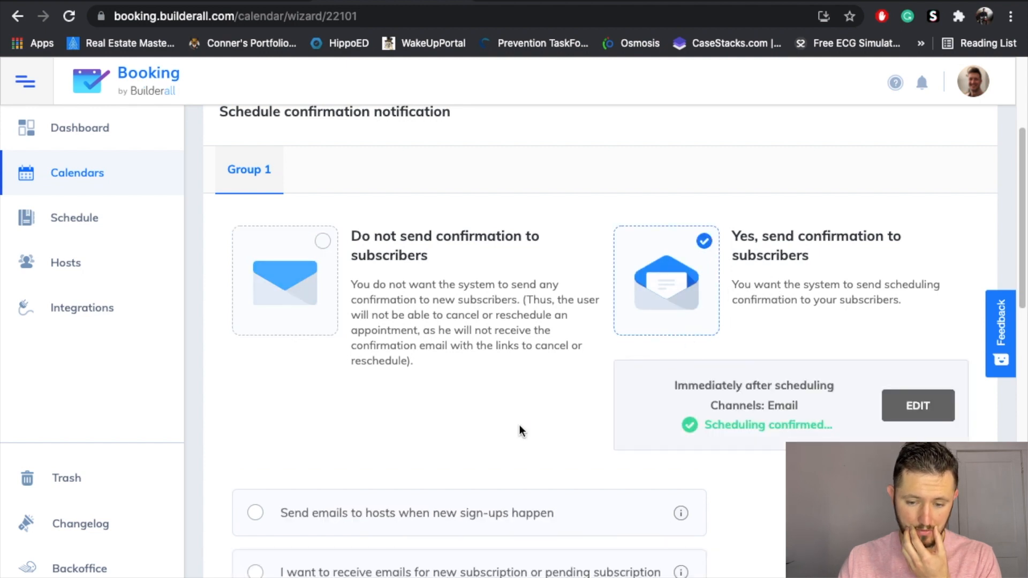
pyautogui.scroll(-1, 520, 428)
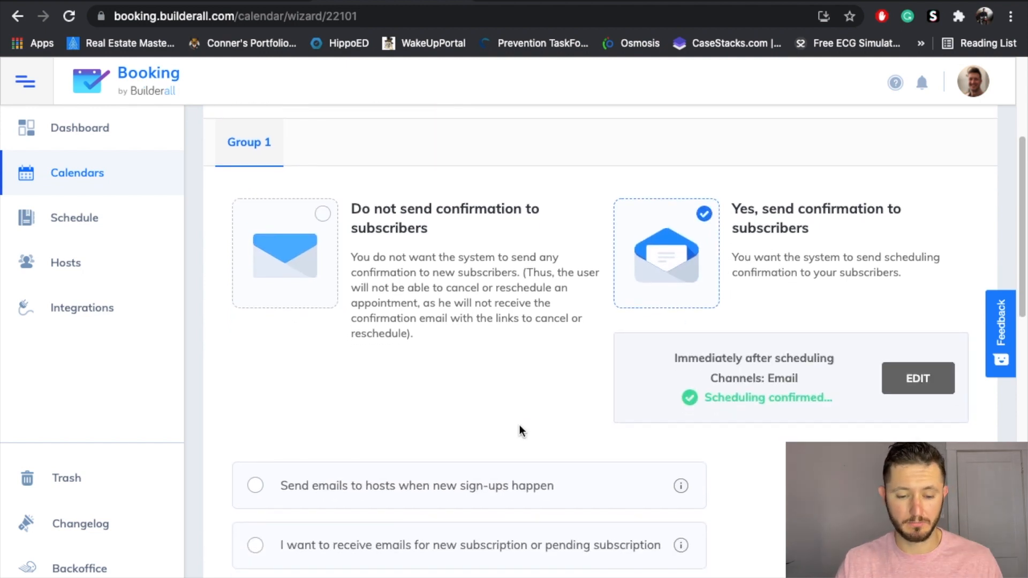
pyautogui.scroll(-2, 519, 431)
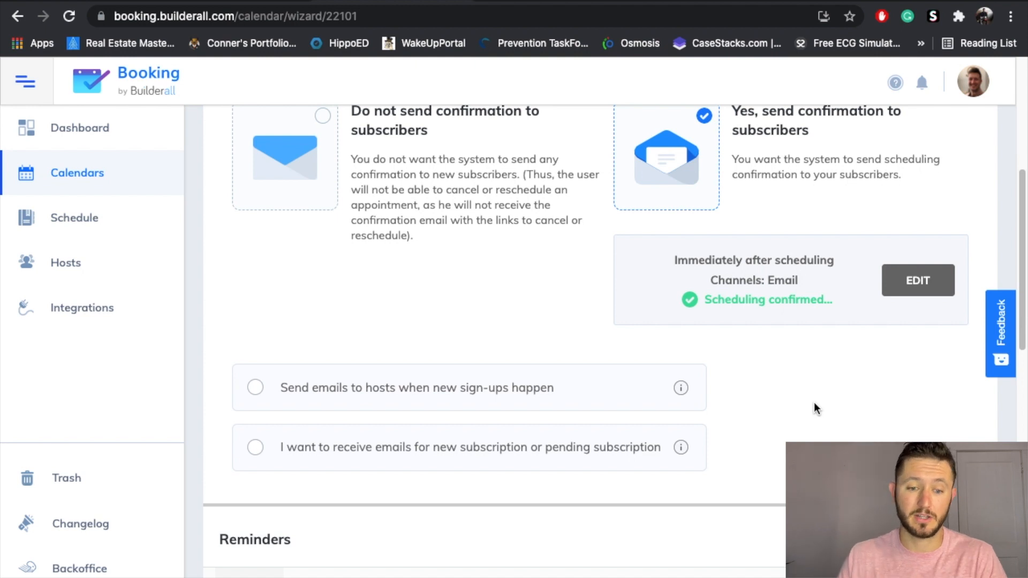
# Step: Enable appointment reminders for Group 1 and also send the reminder email to hosts
pyautogui.scroll(-5, 814, 406)
pyautogui.scroll(-4, 814, 402)
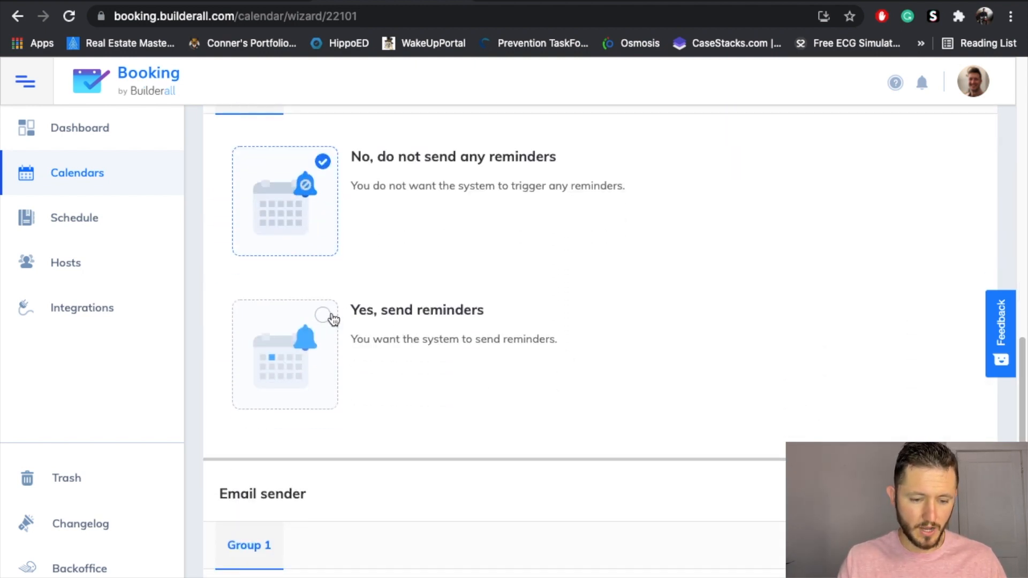
pyautogui.click(323, 316)
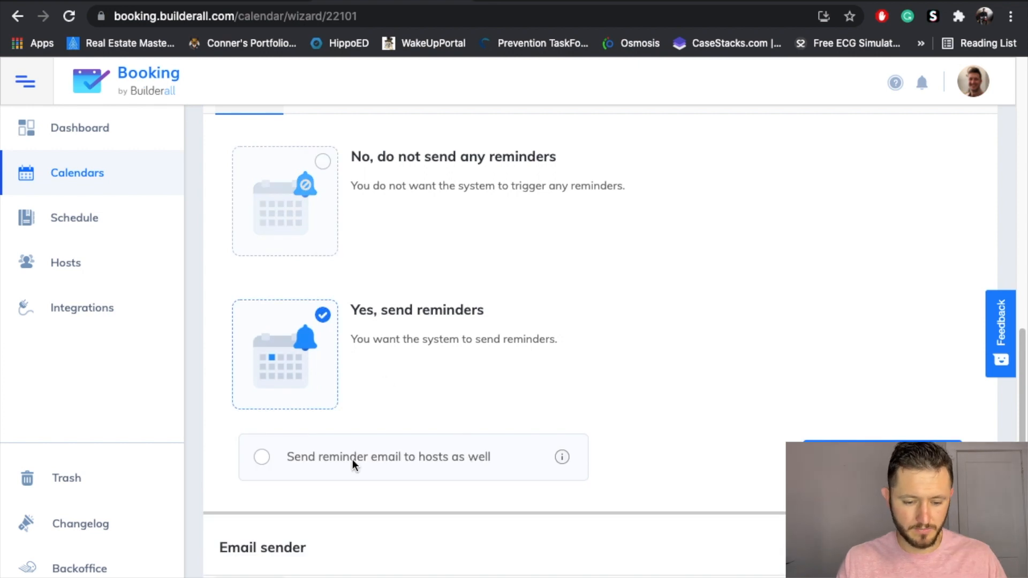
pyautogui.click(262, 457)
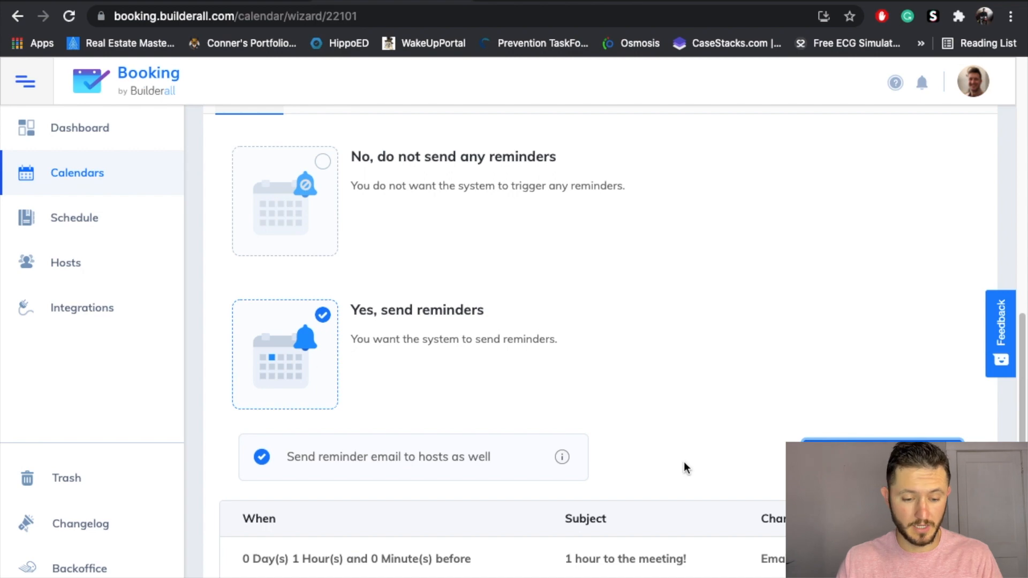
pyautogui.scroll(-3, 685, 465)
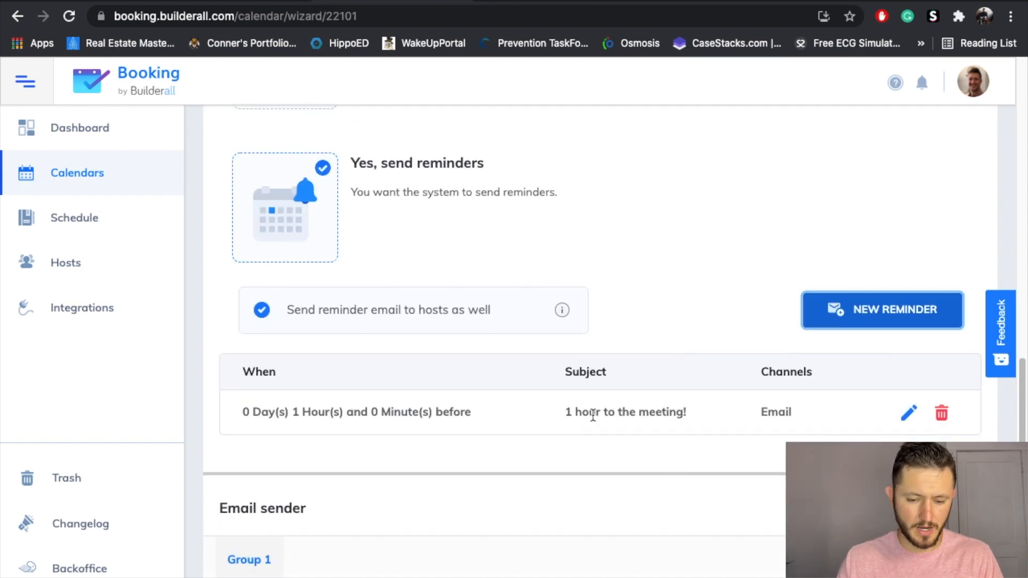
# Step: Set the existing email reminder to 0 hours and 15 minutes before the meeting, and save the Communication settings
pyautogui.click(908, 413)
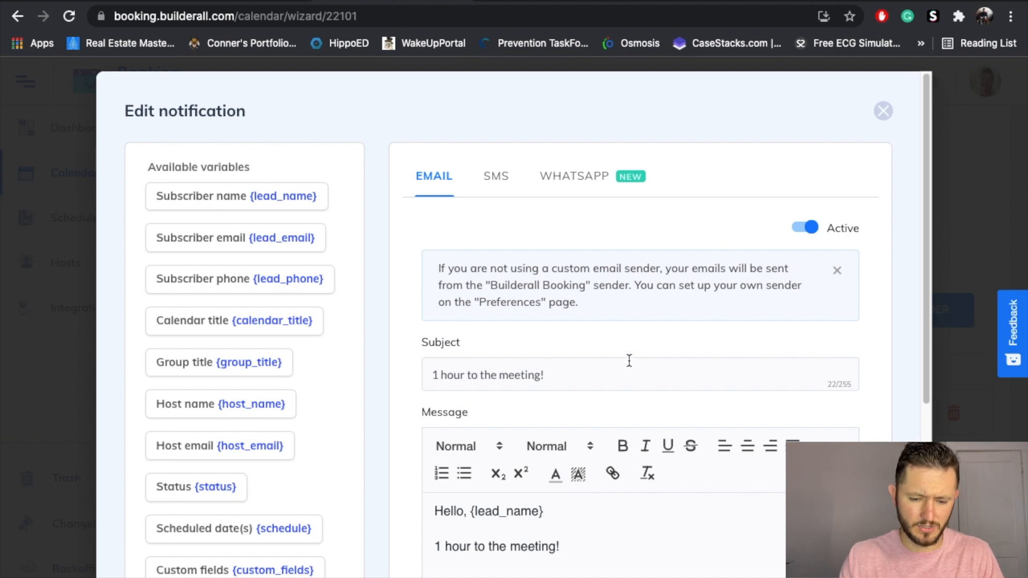
pyautogui.scroll(-1, 615, 369)
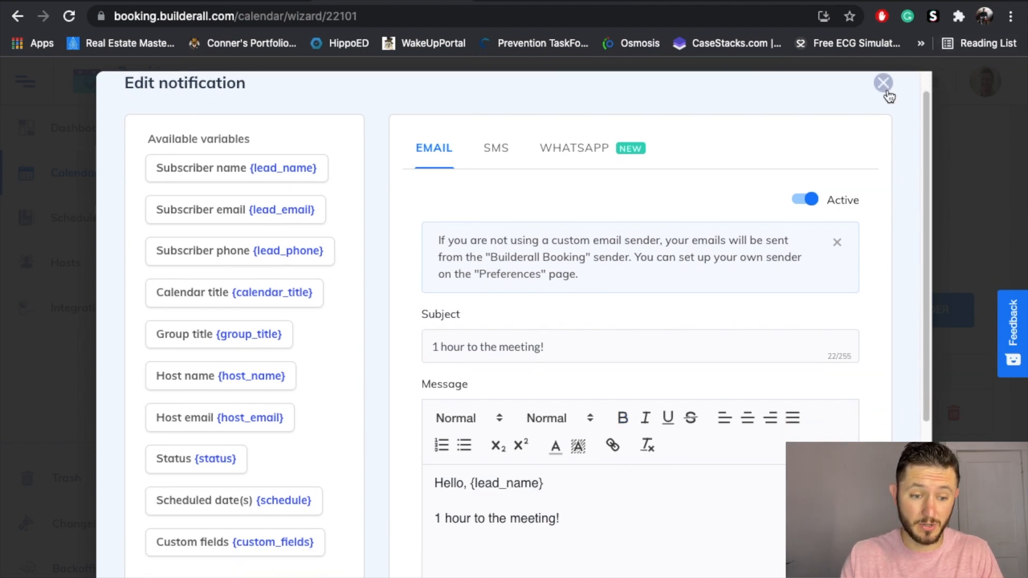
pyautogui.scroll(-5, 889, 96)
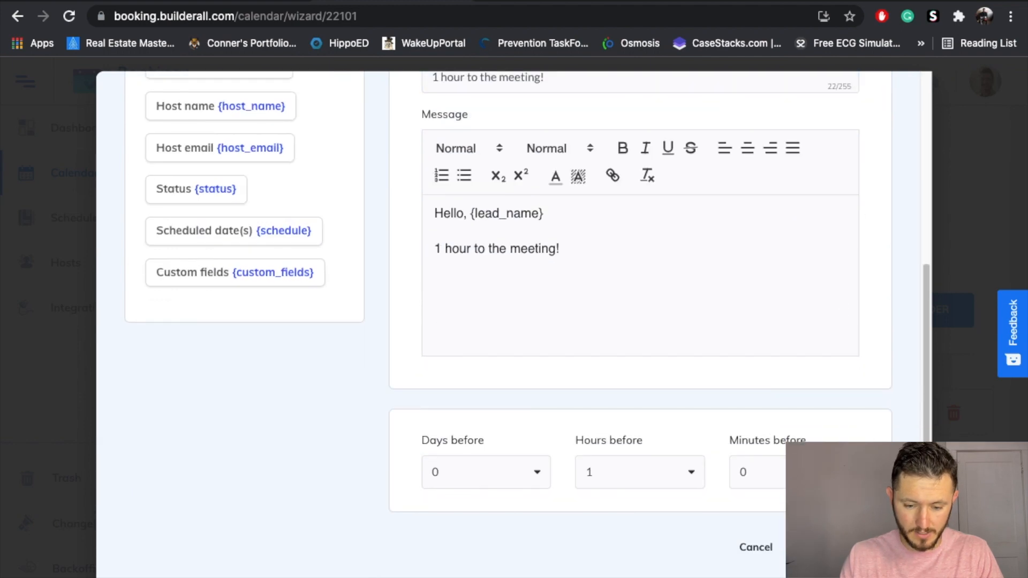
pyautogui.click(695, 476)
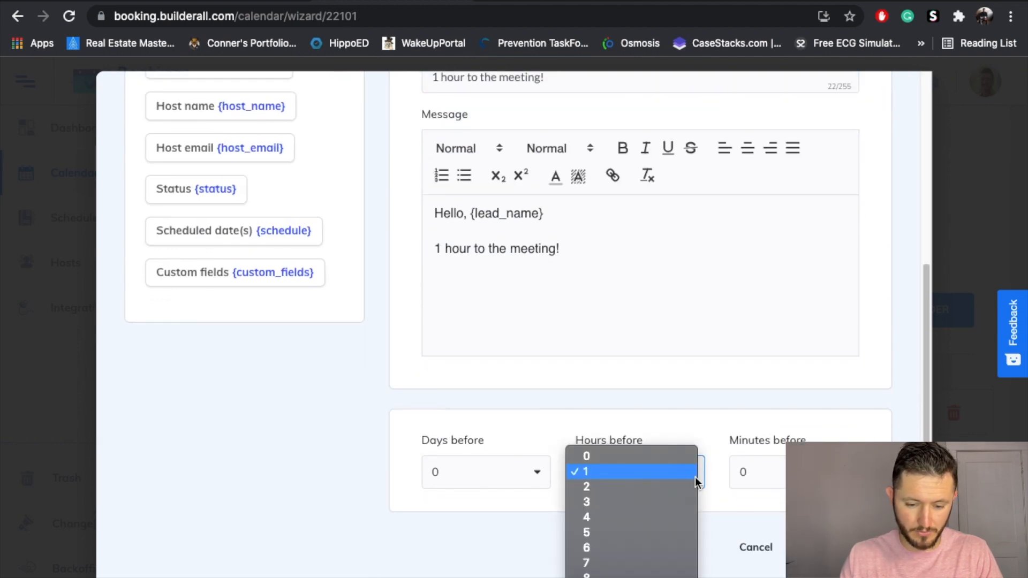
pyautogui.click(638, 458)
pyautogui.click(779, 471)
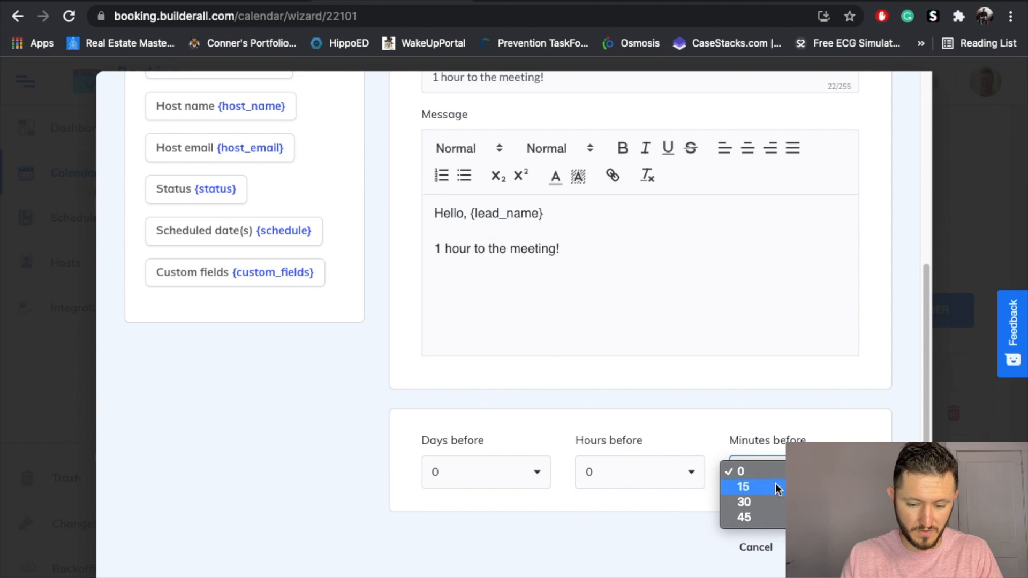
pyautogui.click(774, 484)
pyautogui.click(827, 547)
pyautogui.scroll(-5, 600, 343)
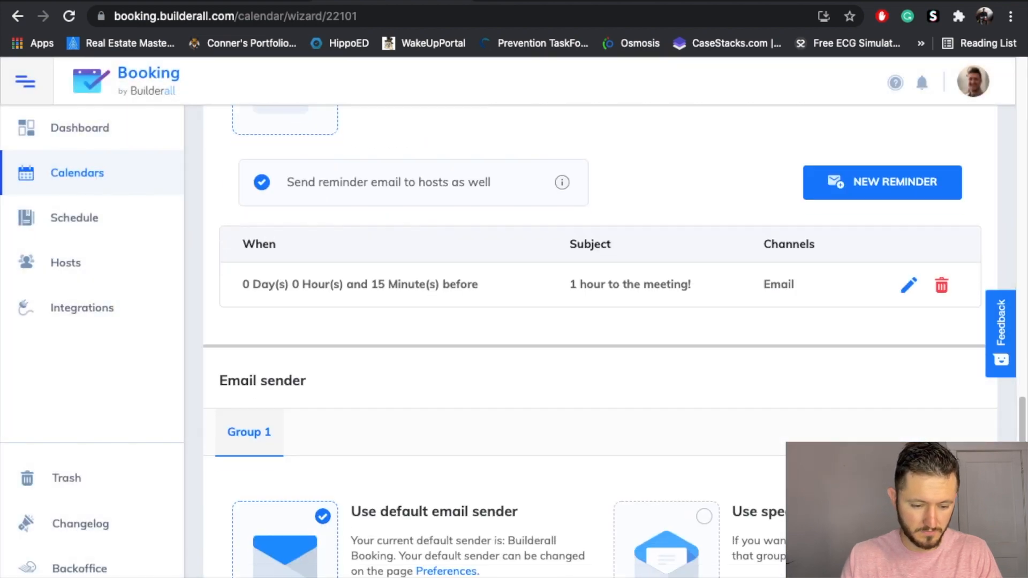
pyautogui.click(883, 526)
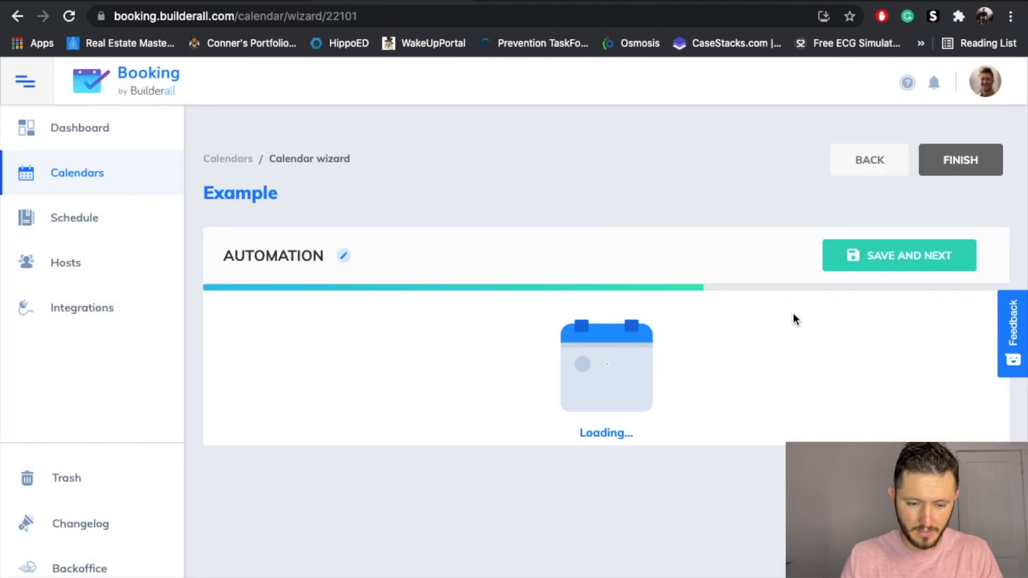
# Step: Review the Google Calendar, Zoom, mailing list and Social Proof automation options, save them with their defaults and continue to Payment
pyautogui.scroll(-5, 830, 407)
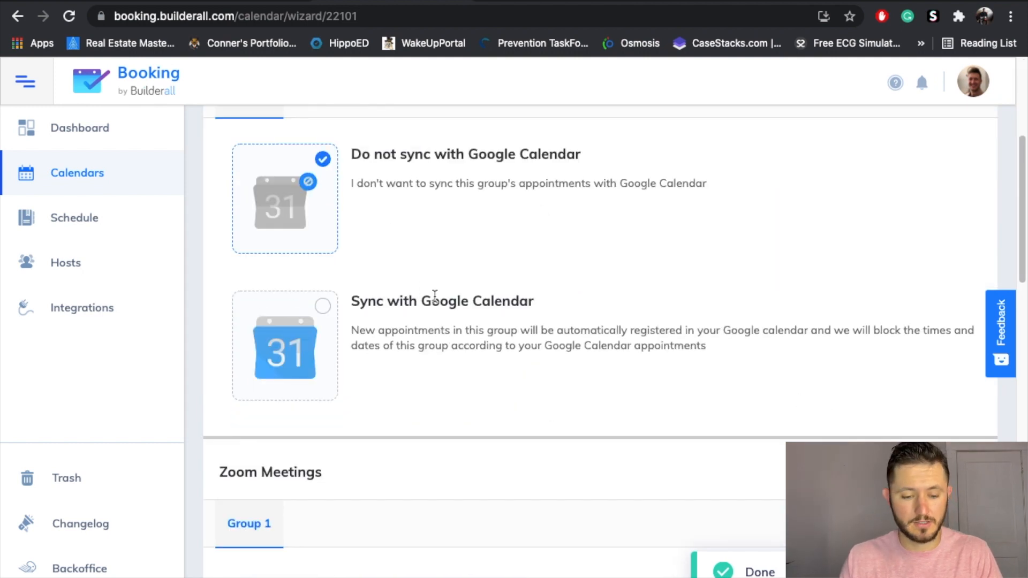
pyautogui.scroll(-6, 433, 301)
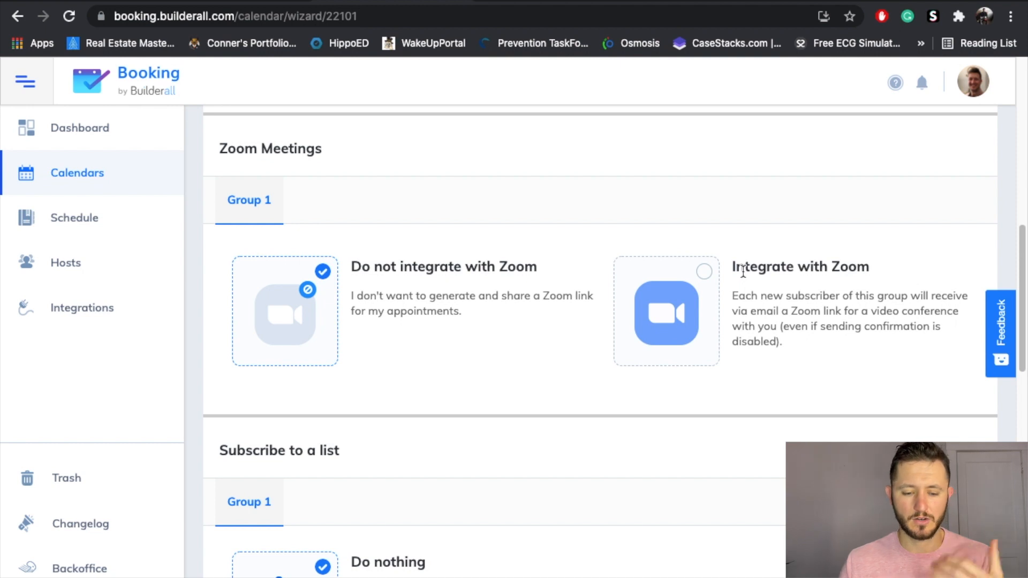
pyautogui.scroll(-6, 718, 361)
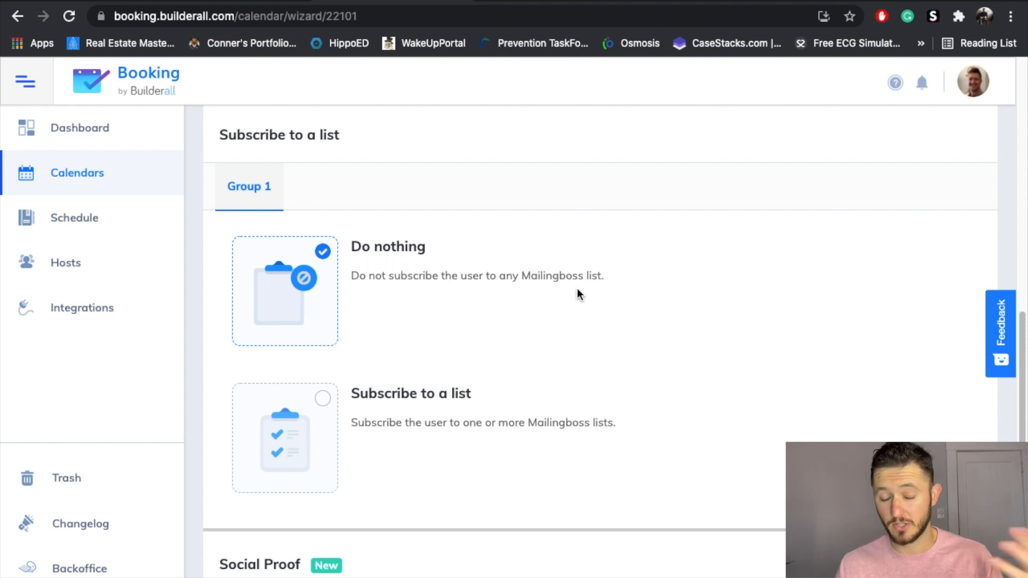
pyautogui.scroll(-8, 712, 344)
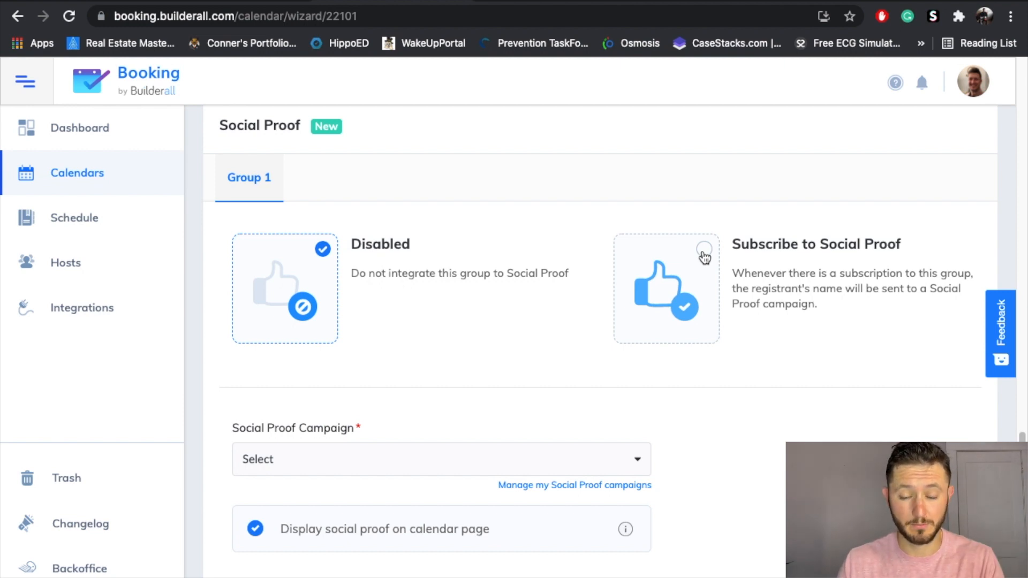
pyautogui.scroll(-2, 787, 374)
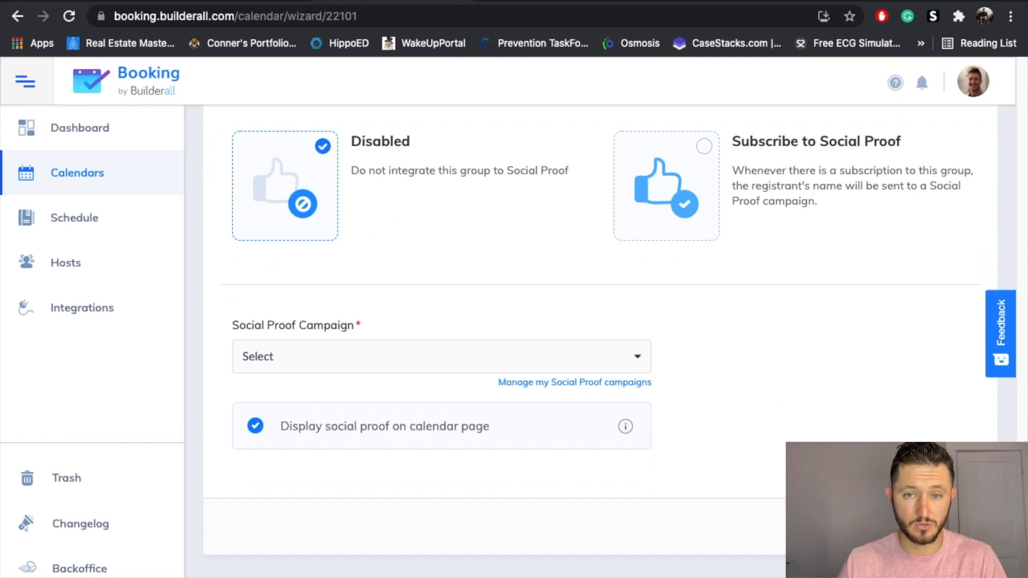
pyautogui.click(888, 526)
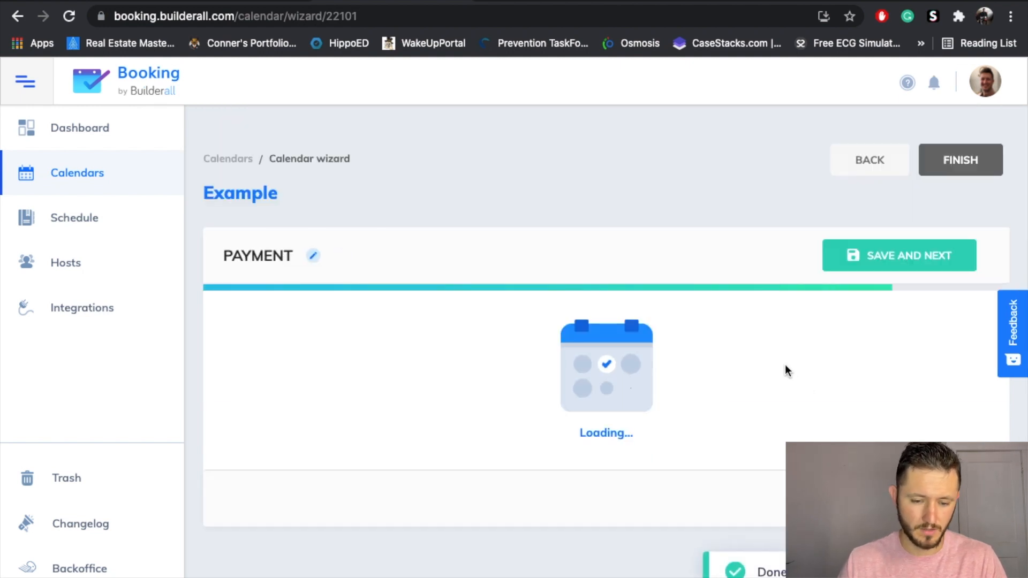
pyautogui.scroll(-2, 784, 364)
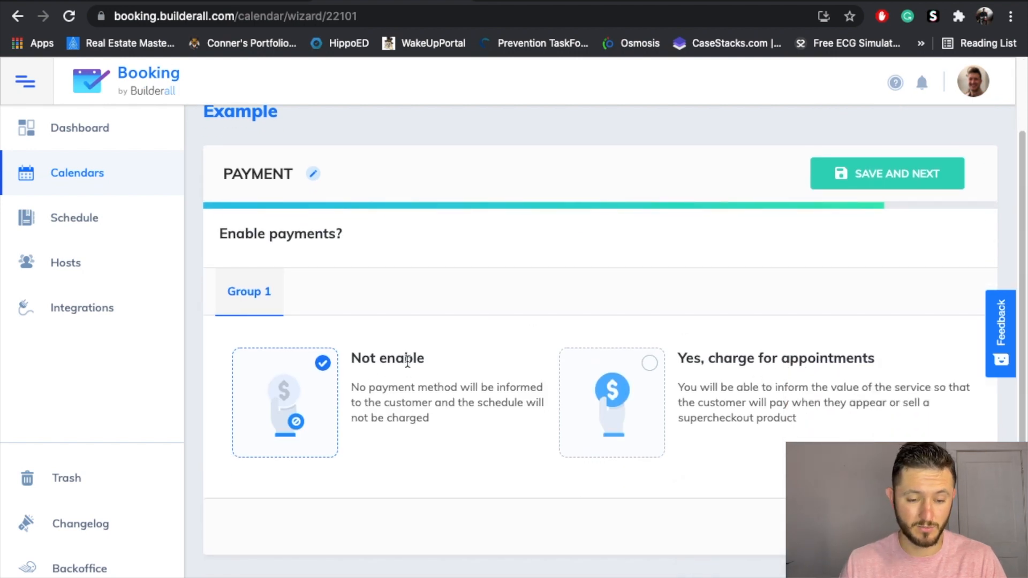
# Step: Keep payments not enabled for Group 1, finish creating the calendar, and review its link and the instructions for adding it to Cheetah
pyautogui.click(886, 526)
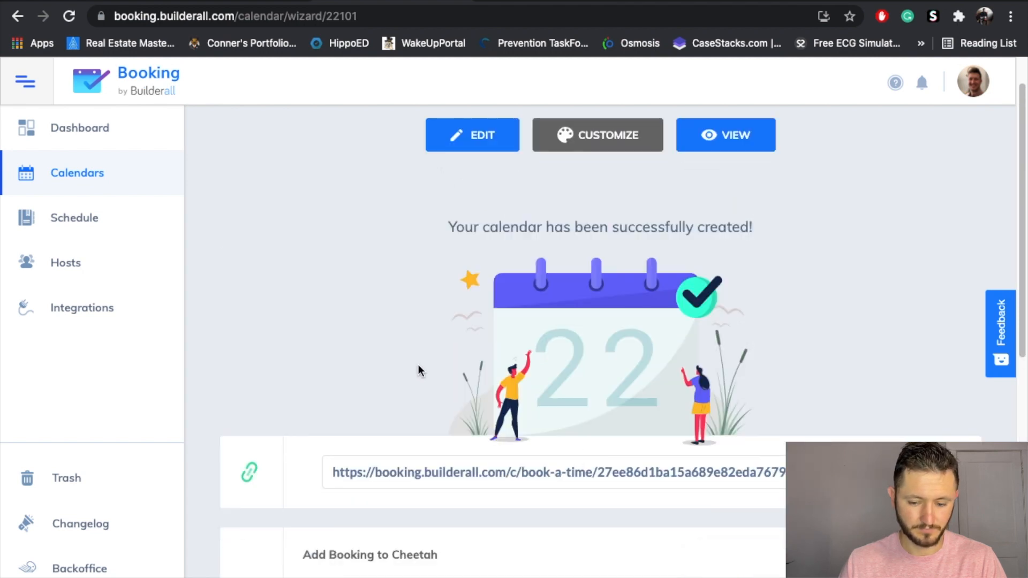
pyautogui.scroll(-3, 419, 365)
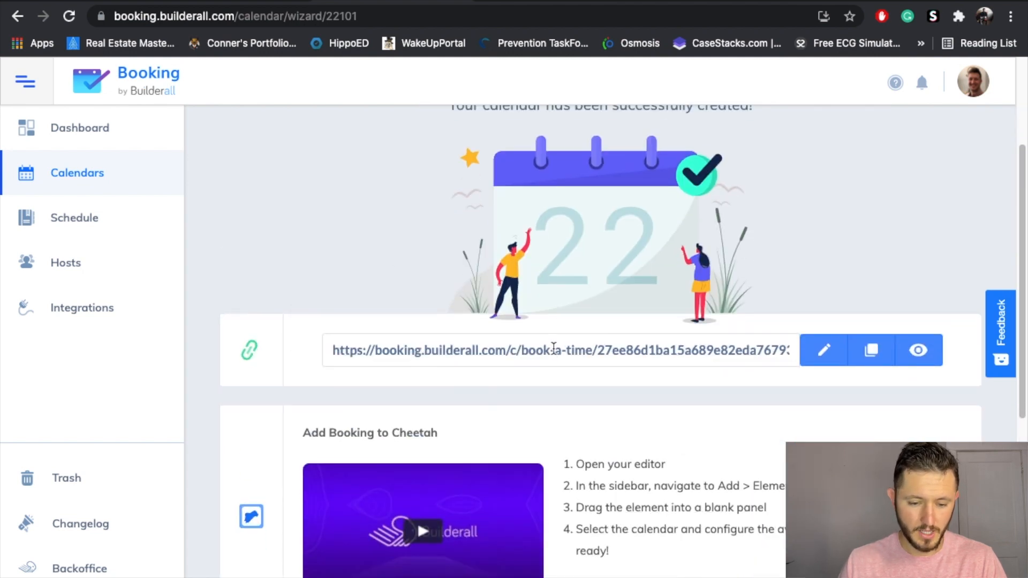
pyautogui.scroll(3, 404, 241)
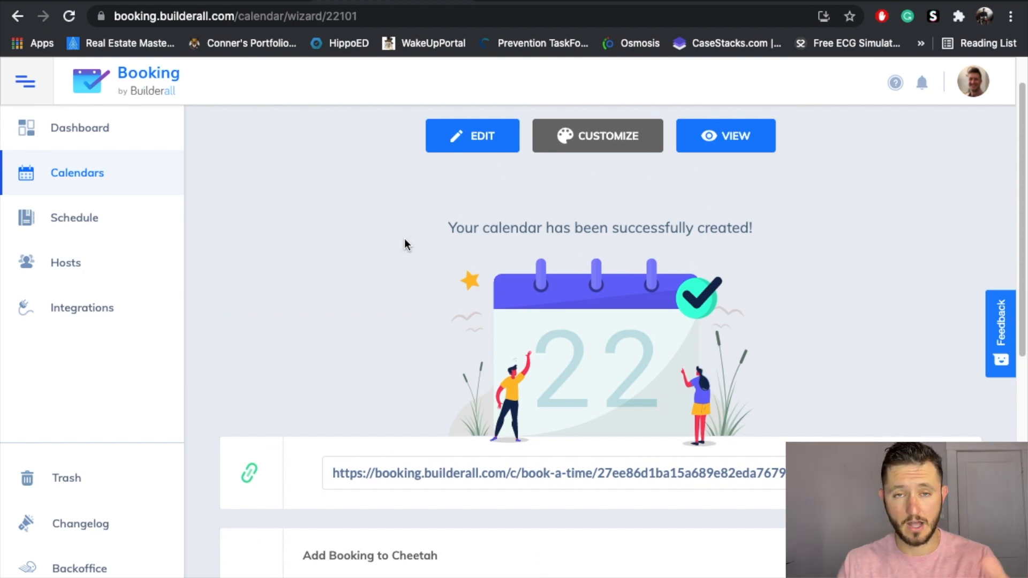
pyautogui.scroll(-6, 647, 513)
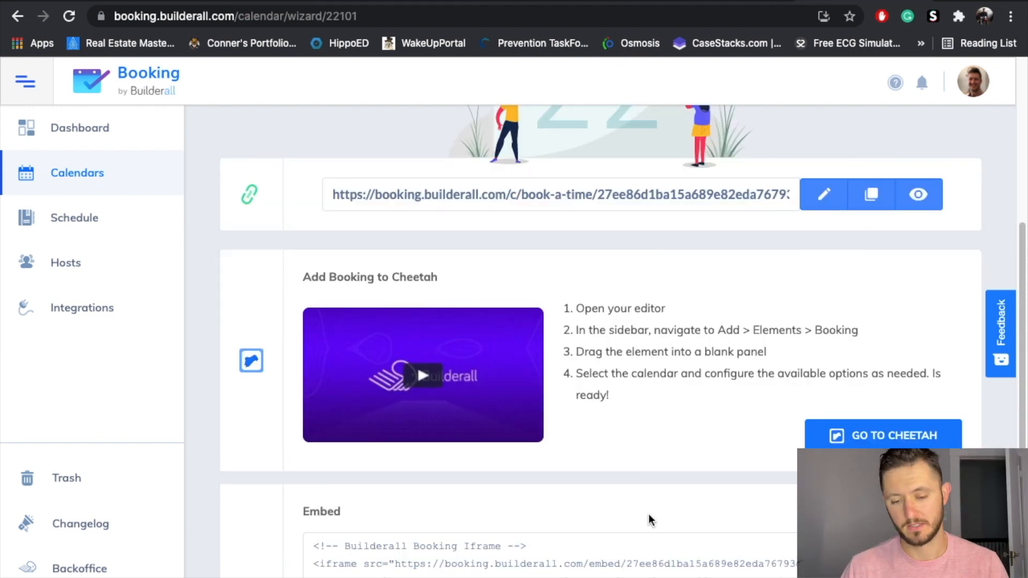
pyautogui.scroll(3, 633, 464)
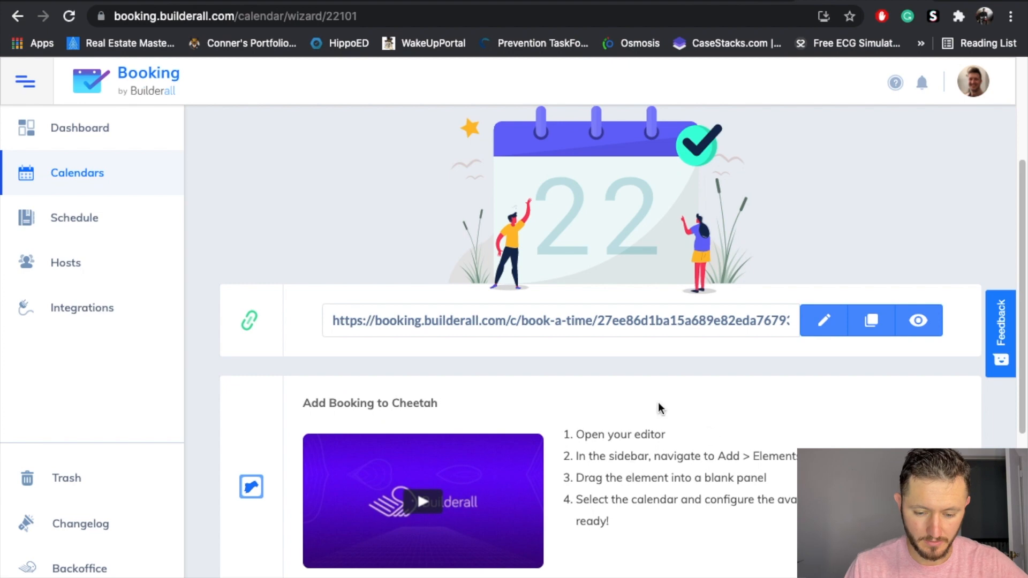
# Step: Switch to the page list of the Cheetah website and duplicate the Thank you Page
pyautogui.click(573, 2)
pyautogui.click(454, 1)
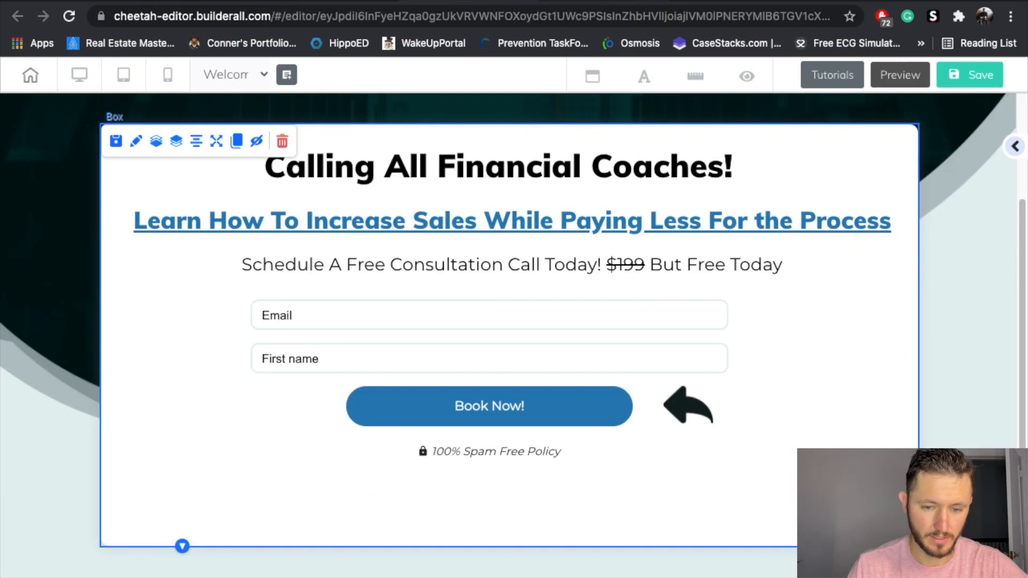
pyautogui.click(381, 1)
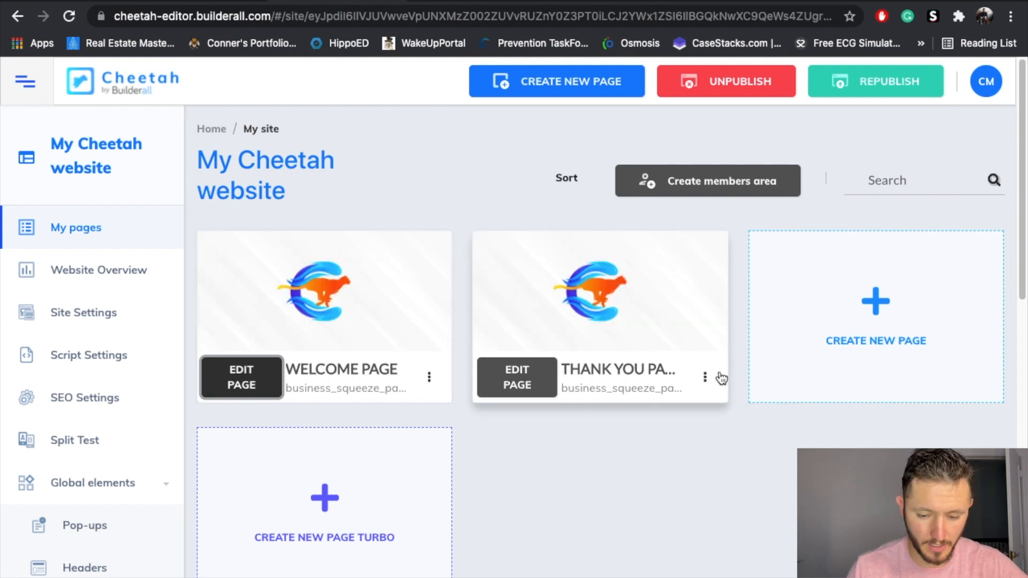
pyautogui.click(705, 379)
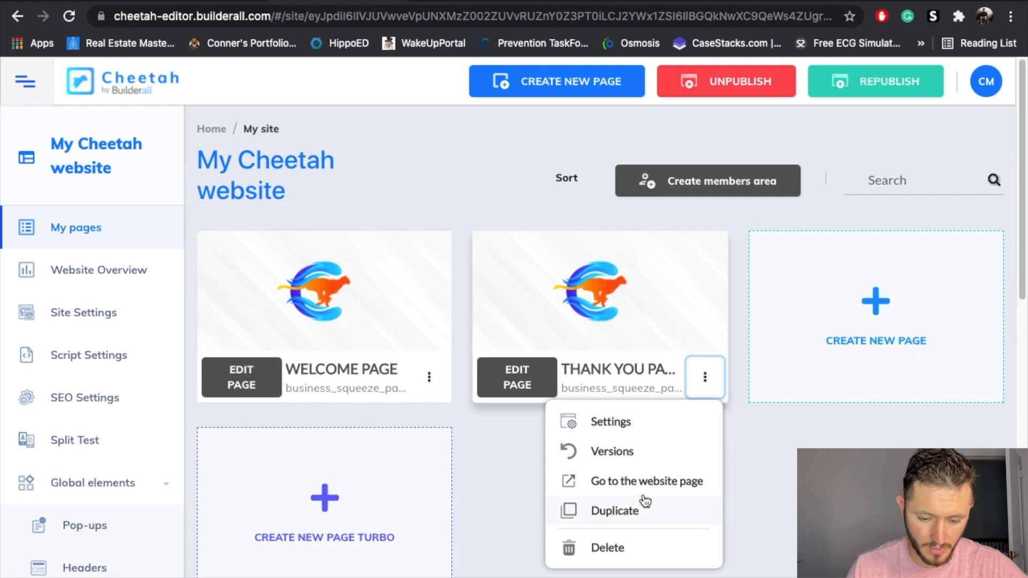
pyautogui.click(644, 519)
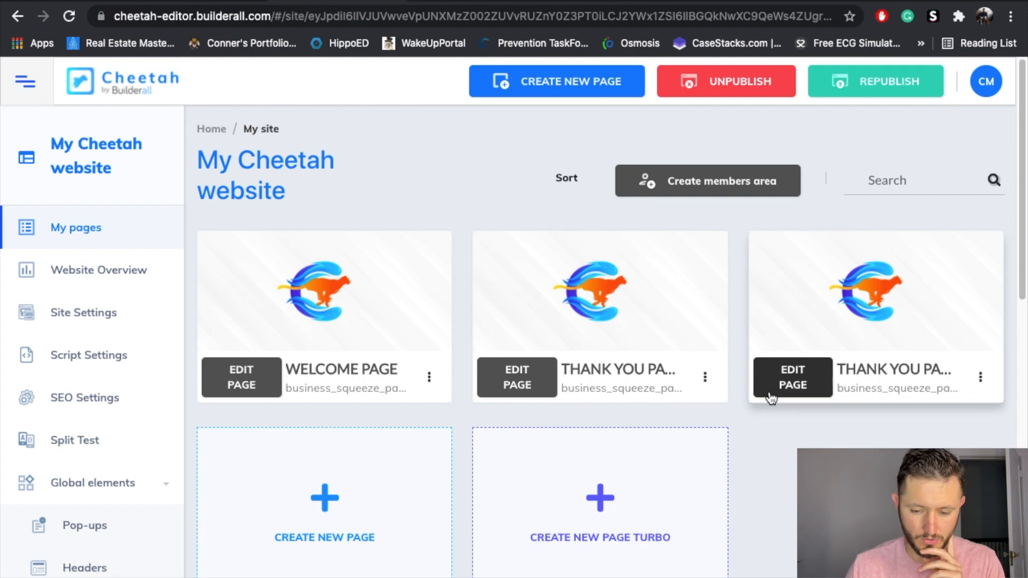
# Step: Rename the duplicated thank-you page as "Booking Page" in its general settings and save it
pyautogui.click(981, 378)
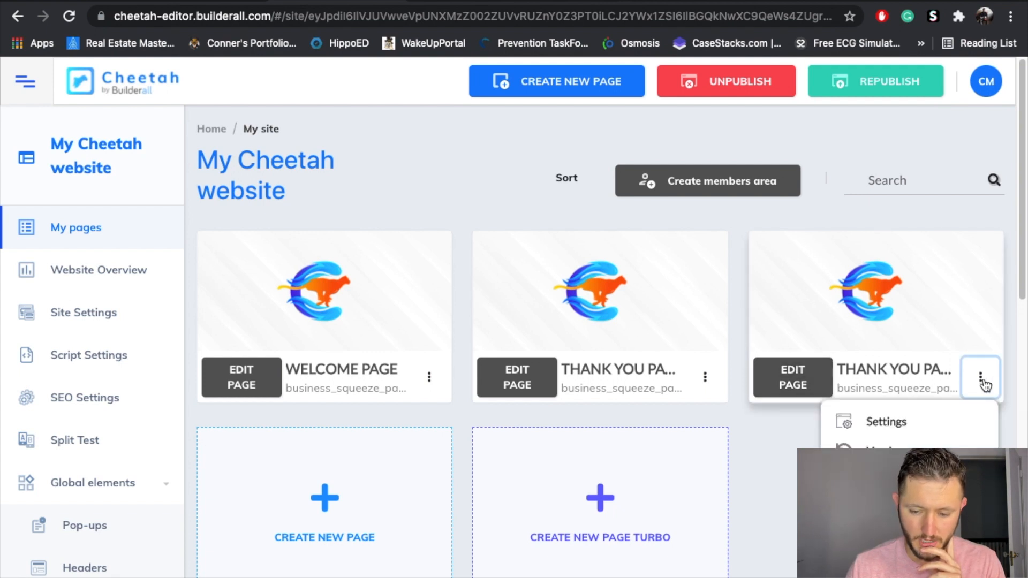
pyautogui.click(892, 426)
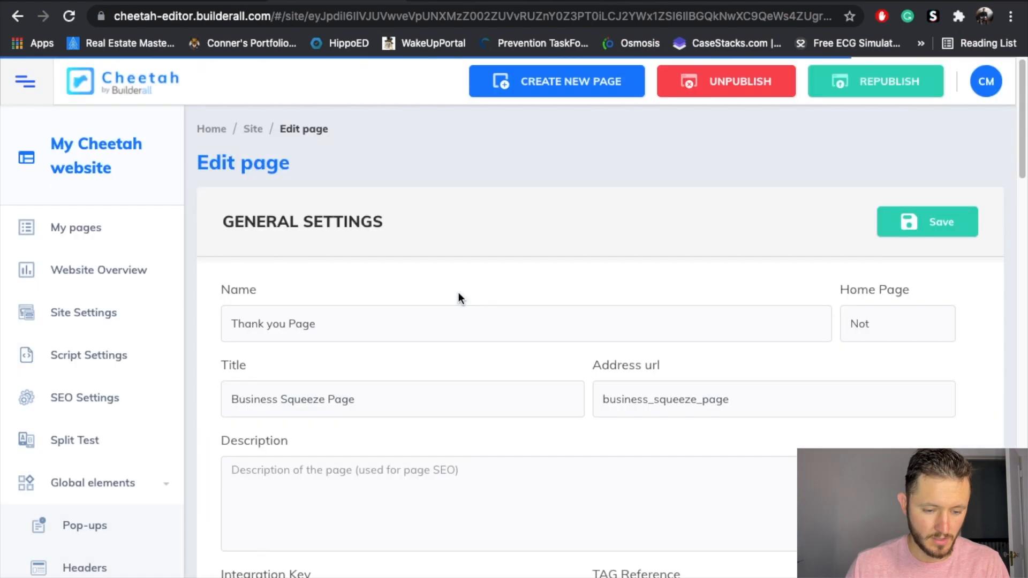
pyautogui.moveTo(336, 323); pyautogui.dragTo(228, 330)
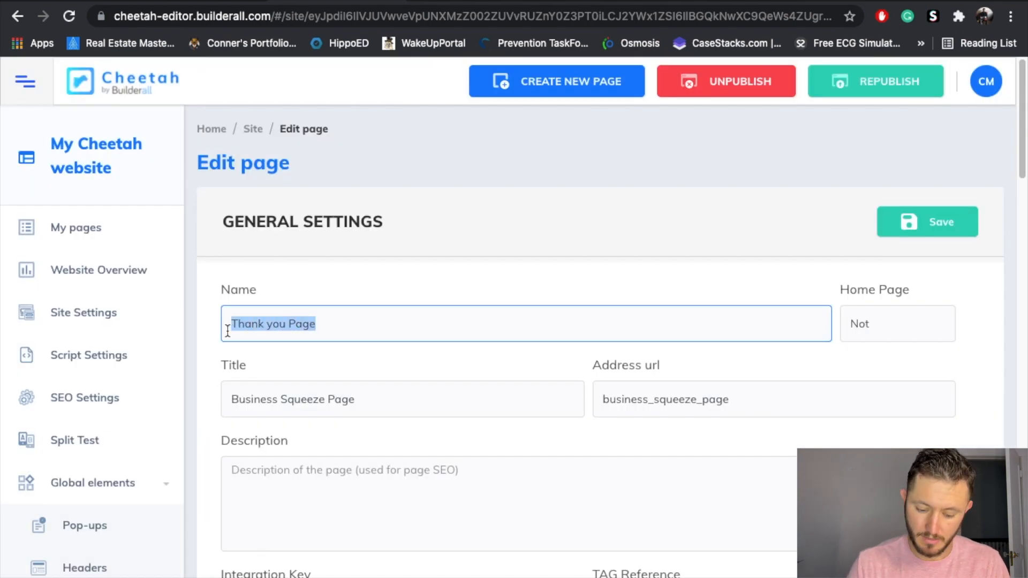
pyautogui.write('BO')
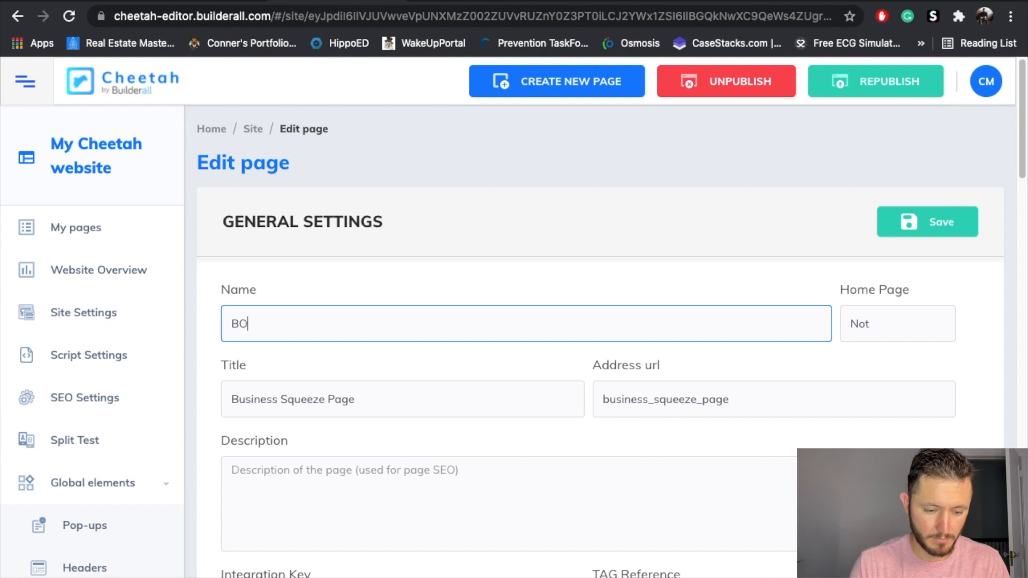
pyautogui.press('BackSpace')
pyautogui.press('BackSpace')
pyautogui.press('BackSpace')
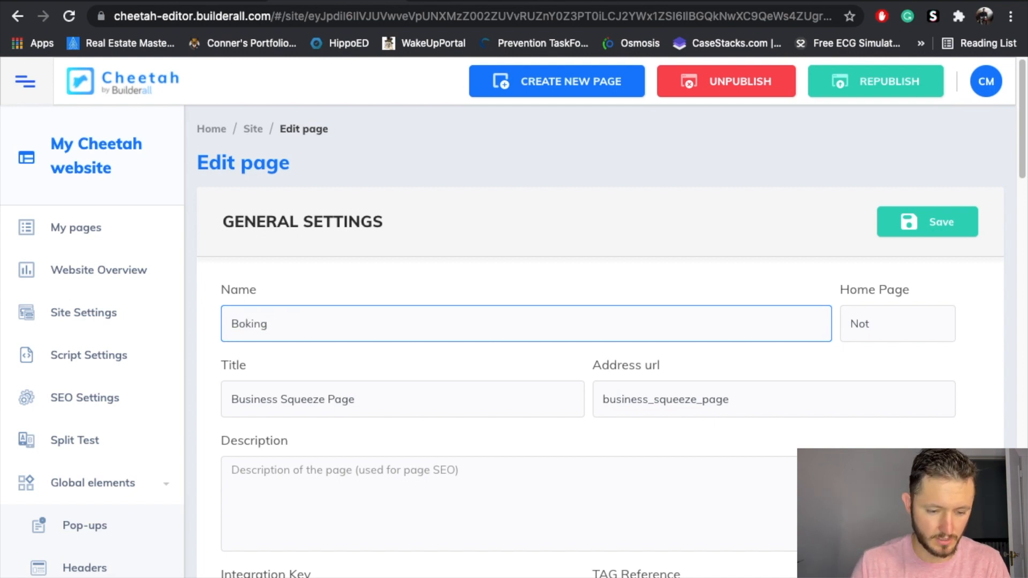
pyautogui.write('ooking Page')
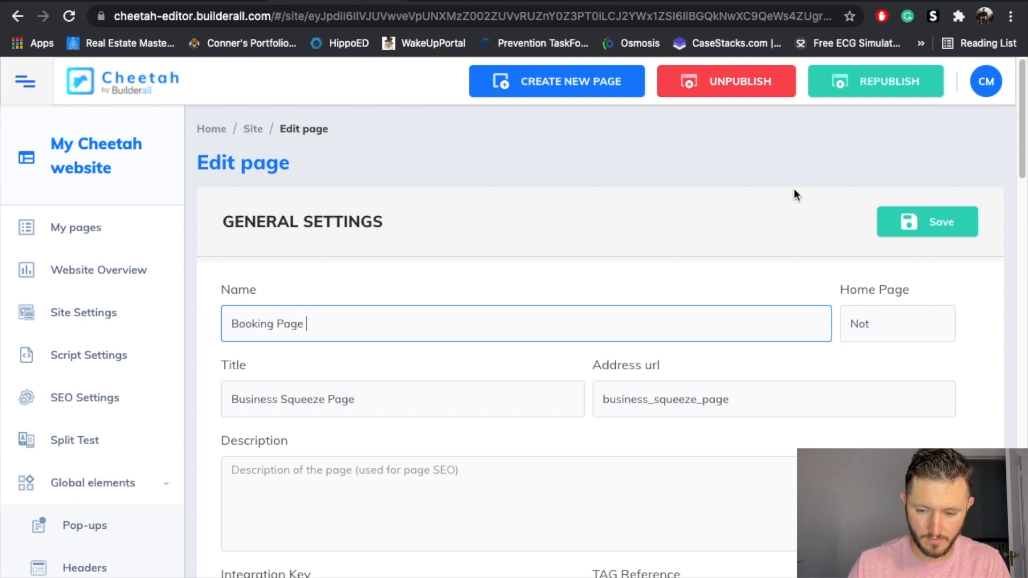
pyautogui.click(881, 222)
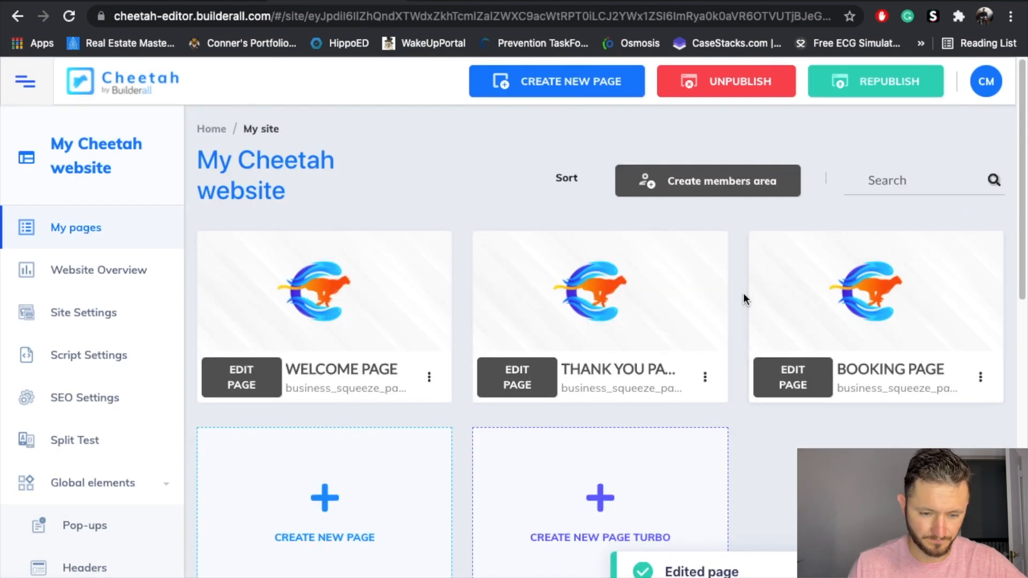
# Step: Open the Booking Page in the editor and delete the "You Are All Booked!" heading
pyautogui.click(809, 381)
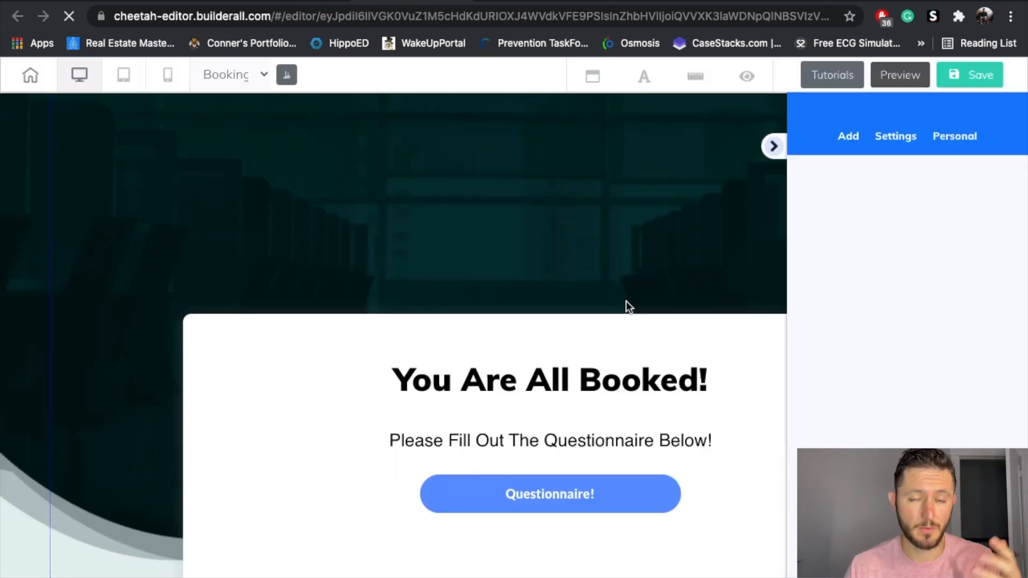
pyautogui.click(772, 146)
pyautogui.moveTo(759, 385); pyautogui.dragTo(729, 381)
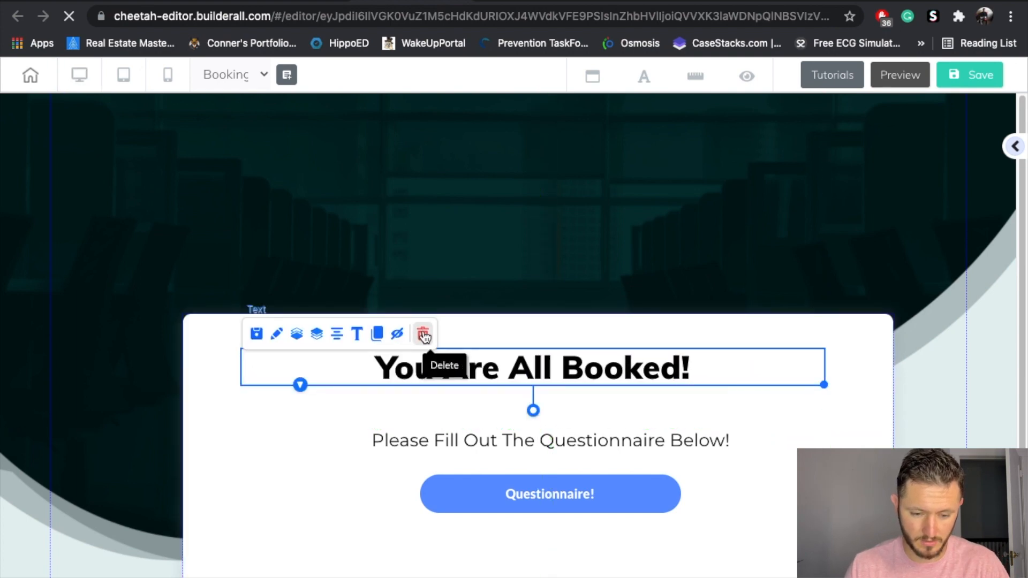
pyautogui.click(424, 335)
pyautogui.click(662, 390)
# Step: Delete the "Please Fill Out The Questionnaire Below!" text and the Questionnaire button from the white box
pyautogui.click(535, 444)
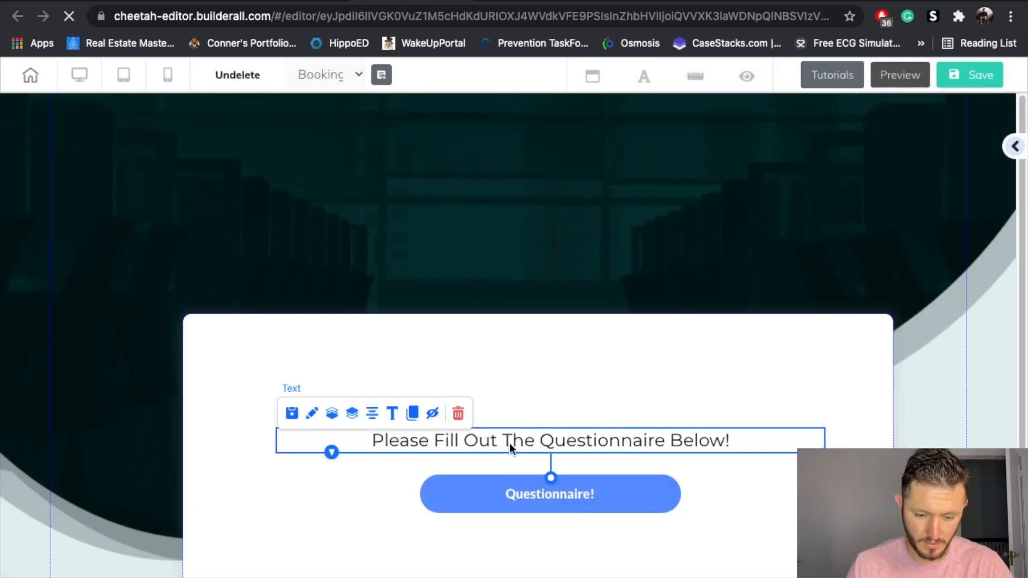
pyautogui.click(458, 413)
pyautogui.click(645, 385)
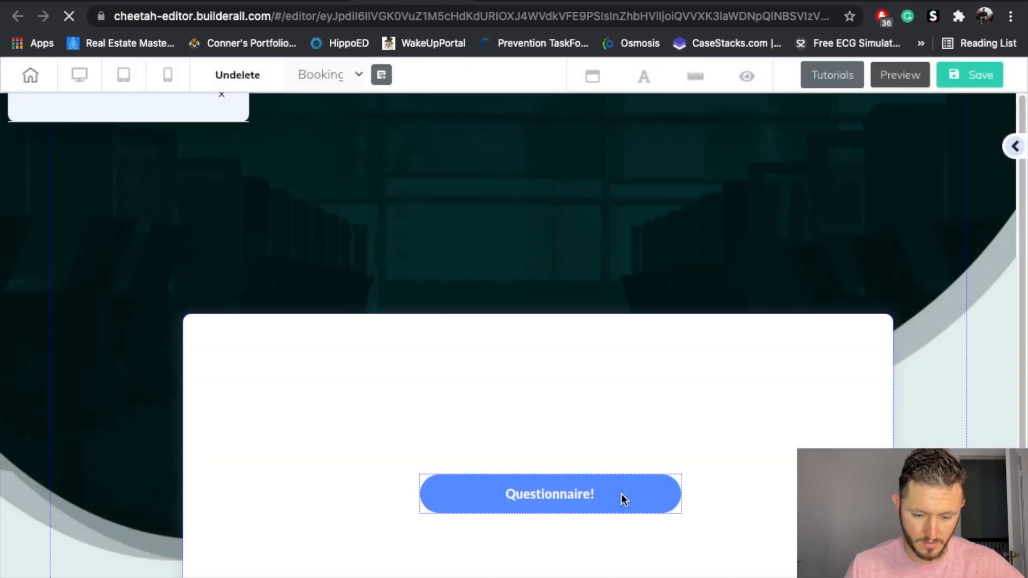
pyautogui.click(556, 490)
pyautogui.click(623, 456)
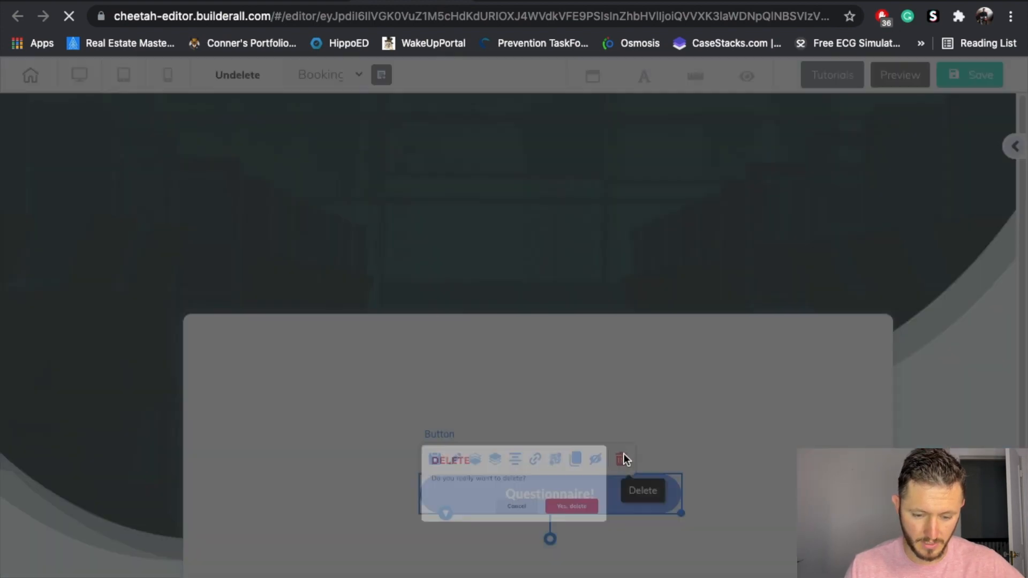
pyautogui.click(664, 380)
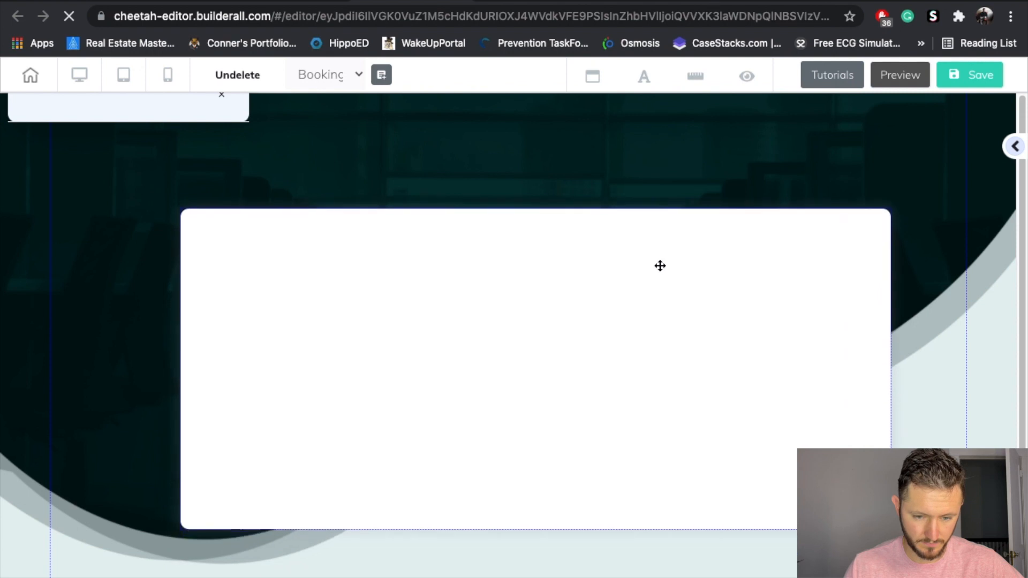
# Step: Enlarge the white box and add a Booking element using the Example calendar, with info shown and all calendar displayed
pyautogui.click(698, 310)
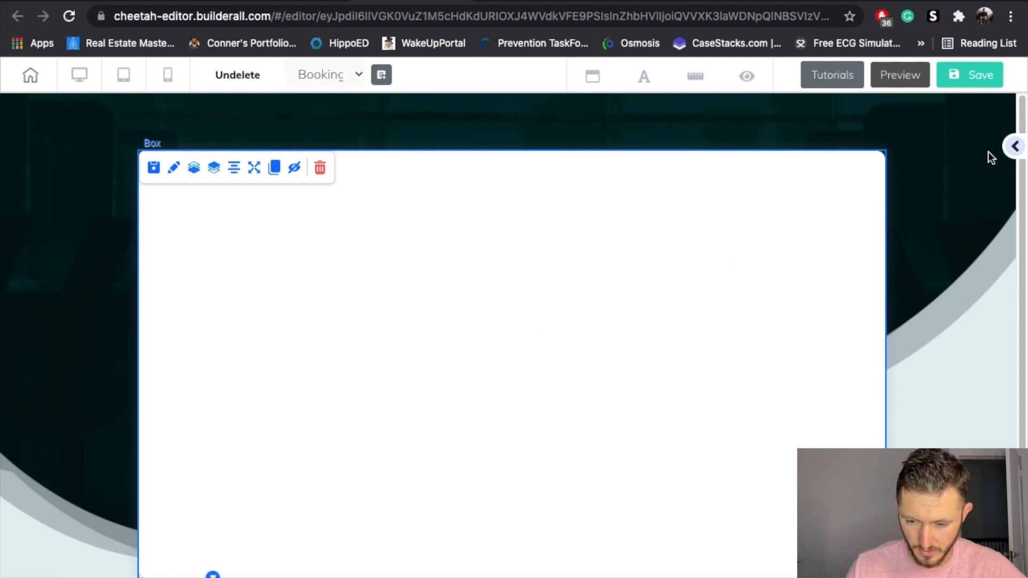
pyautogui.click(1014, 146)
pyautogui.scroll(-7, 949, 259)
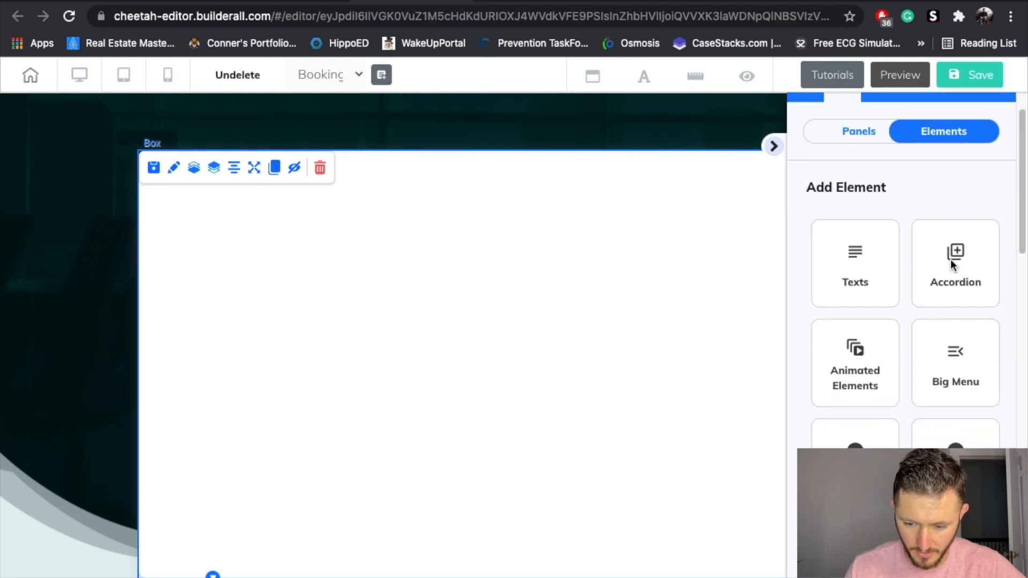
pyautogui.scroll(-2, 949, 259)
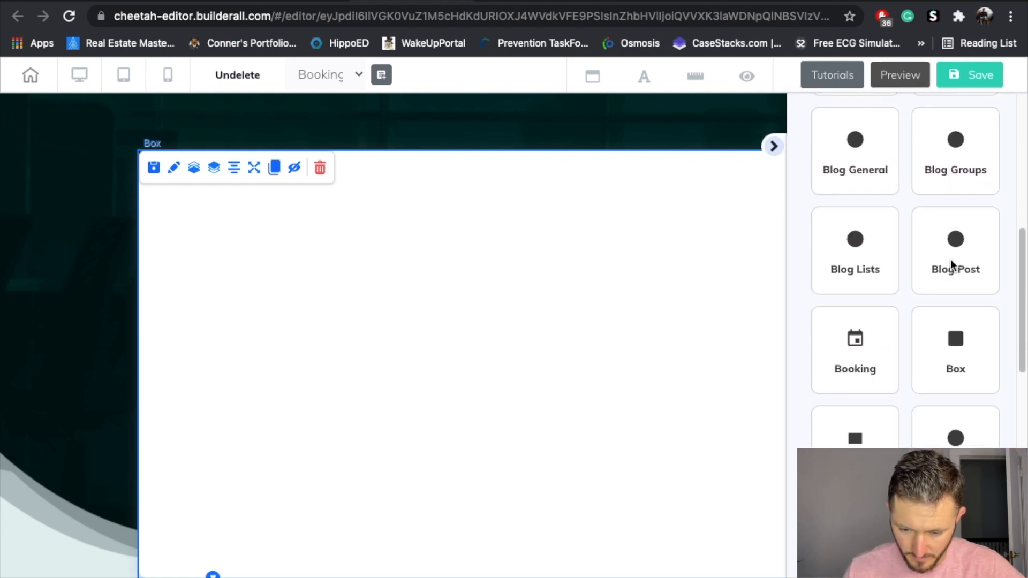
pyautogui.click(865, 348)
pyautogui.moveTo(886, 390); pyautogui.dragTo(499, 369)
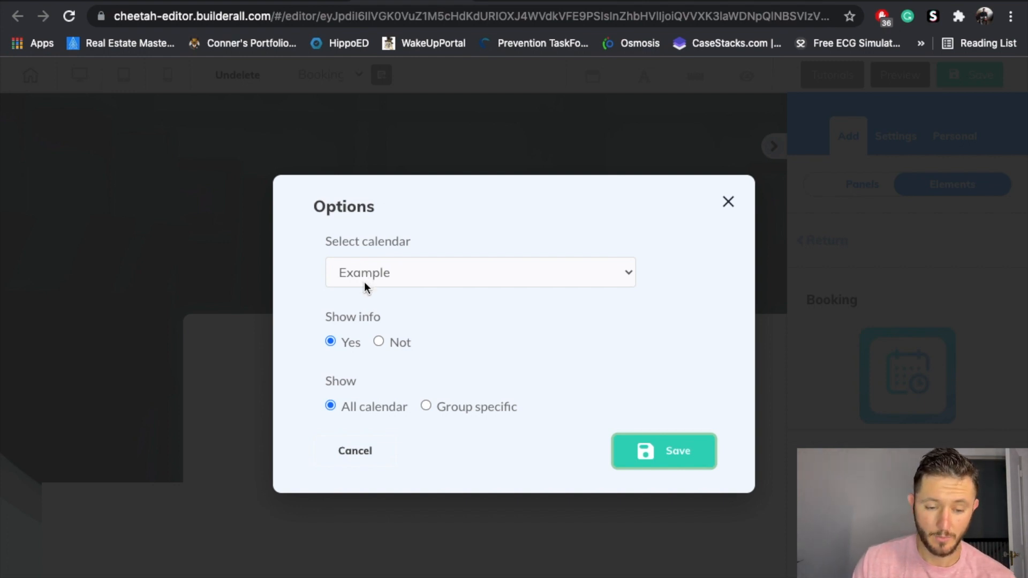
pyautogui.click(666, 451)
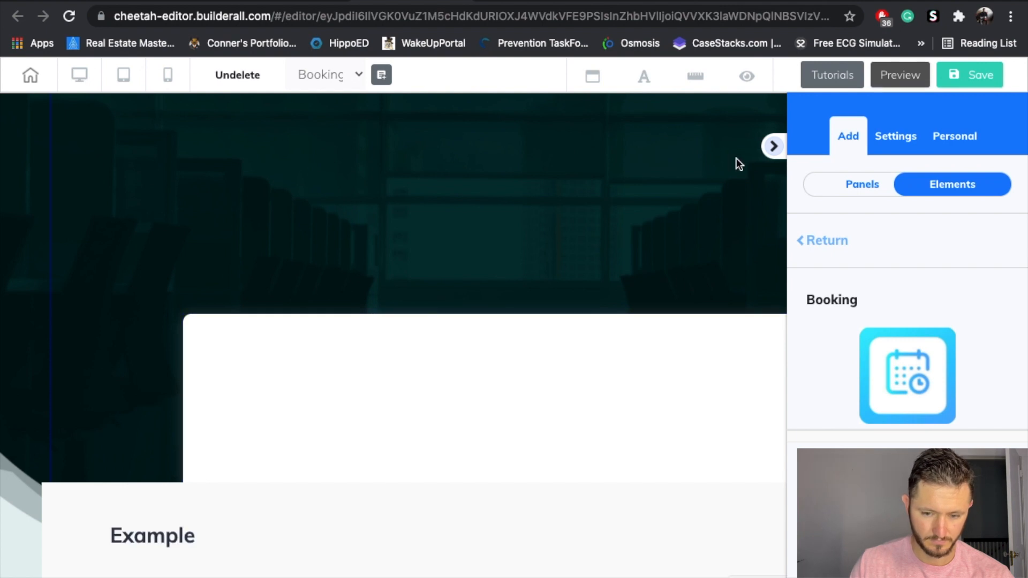
pyautogui.click(773, 147)
pyautogui.scroll(-5, 664, 242)
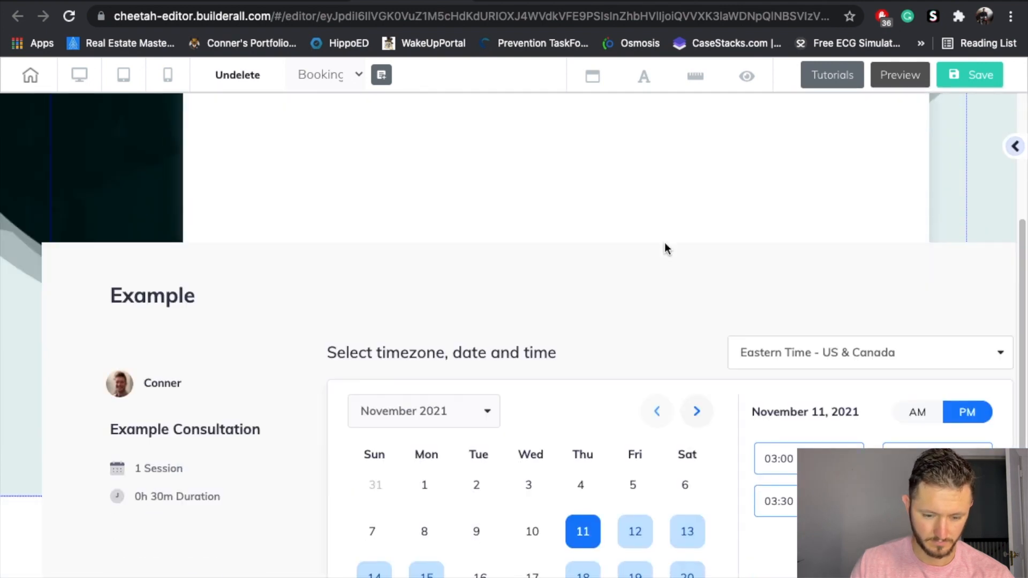
pyautogui.moveTo(570, 252); pyautogui.dragTo(557, 282)
pyautogui.click(551, 175)
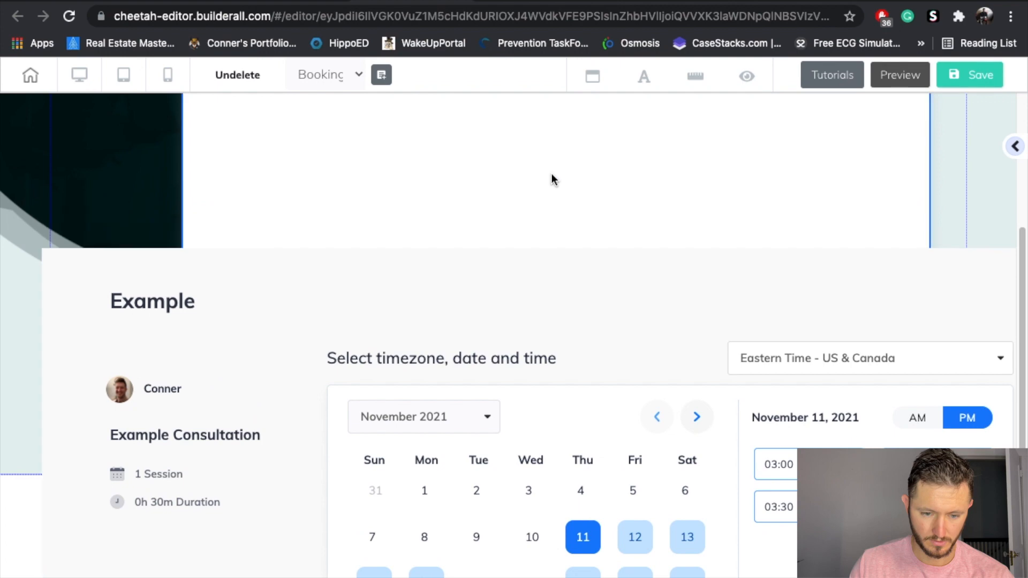
pyautogui.scroll(5, 551, 174)
pyautogui.click(364, 330)
pyautogui.click(619, 375)
pyautogui.scroll(-3, 599, 419)
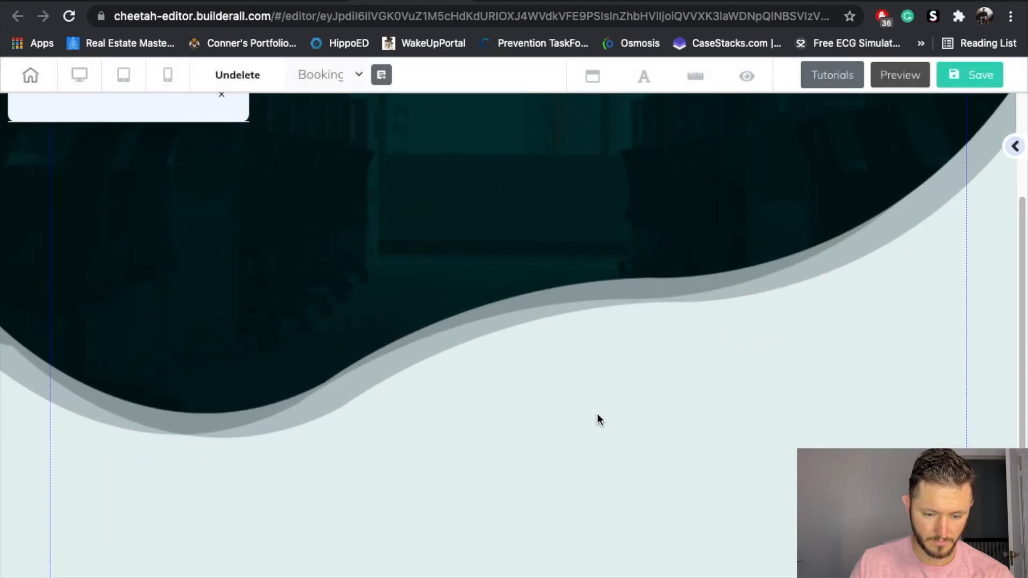
pyautogui.scroll(3, 598, 419)
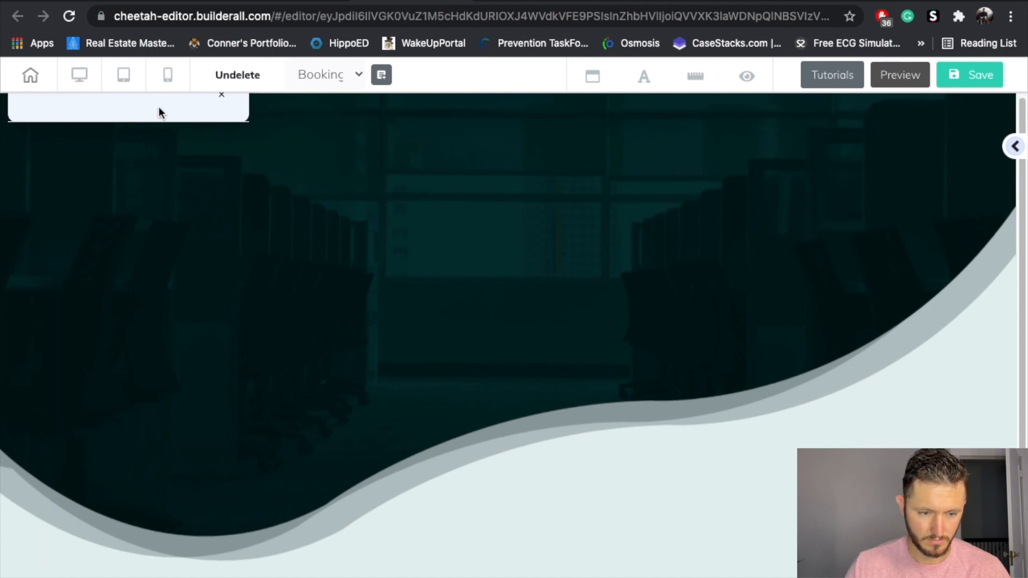
pyautogui.click(231, 83)
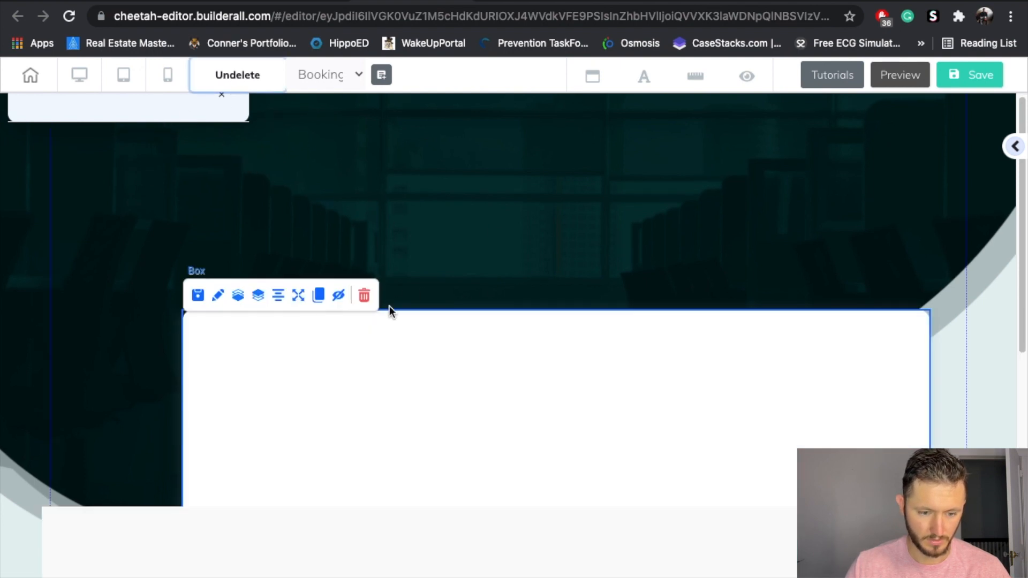
# Step: Delete the white box and move the Example booking calendar up to the top of the page
pyautogui.scroll(-3, 474, 395)
pyautogui.scroll(-5, 397, 406)
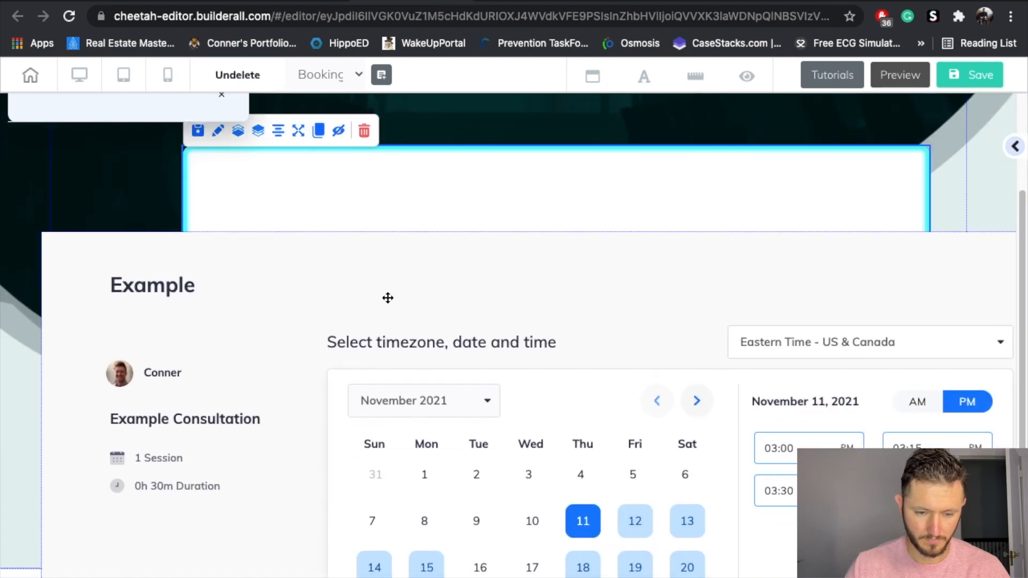
pyautogui.click(367, 135)
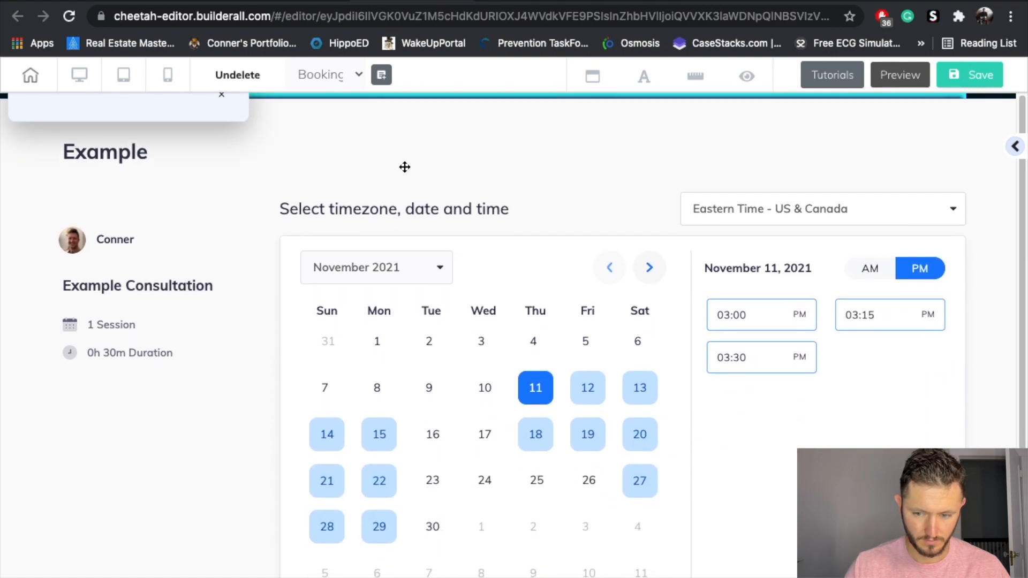
pyautogui.click(405, 189)
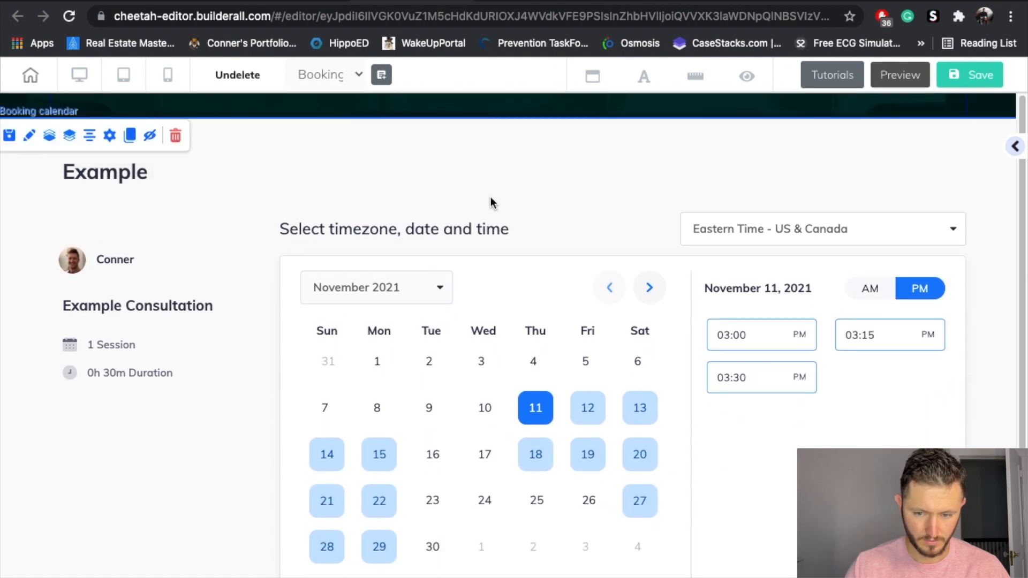
# Step: Preview the Booking Page, check how the embedded Example calendar is laid out, and return to editing
pyautogui.click(878, 83)
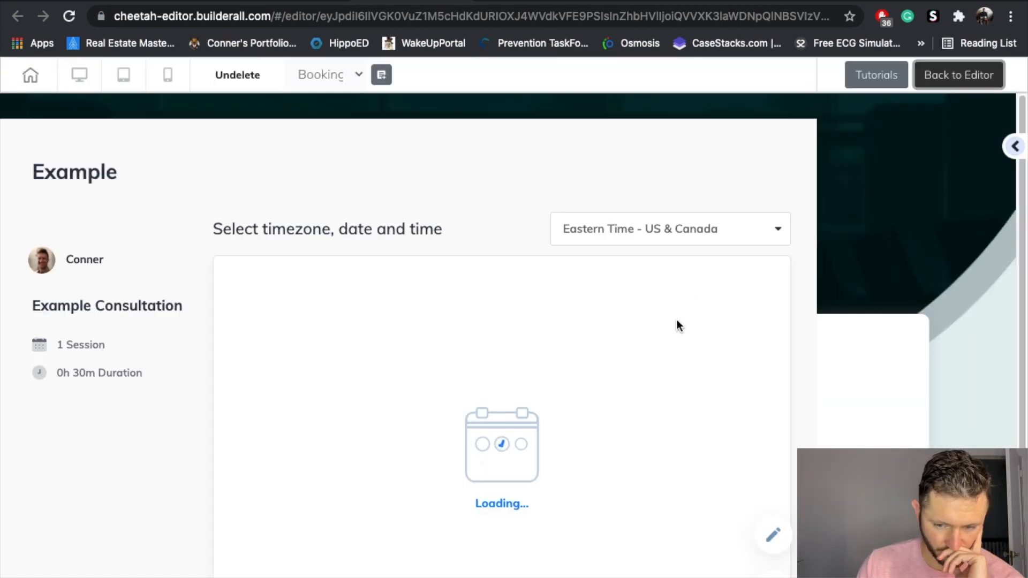
pyautogui.scroll(-3, 678, 332)
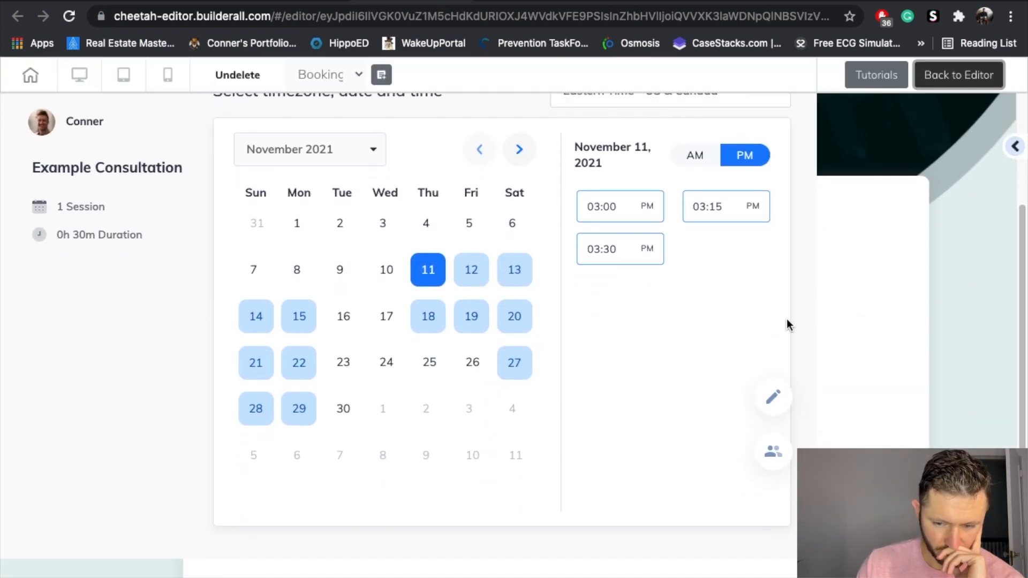
pyautogui.scroll(3, 852, 155)
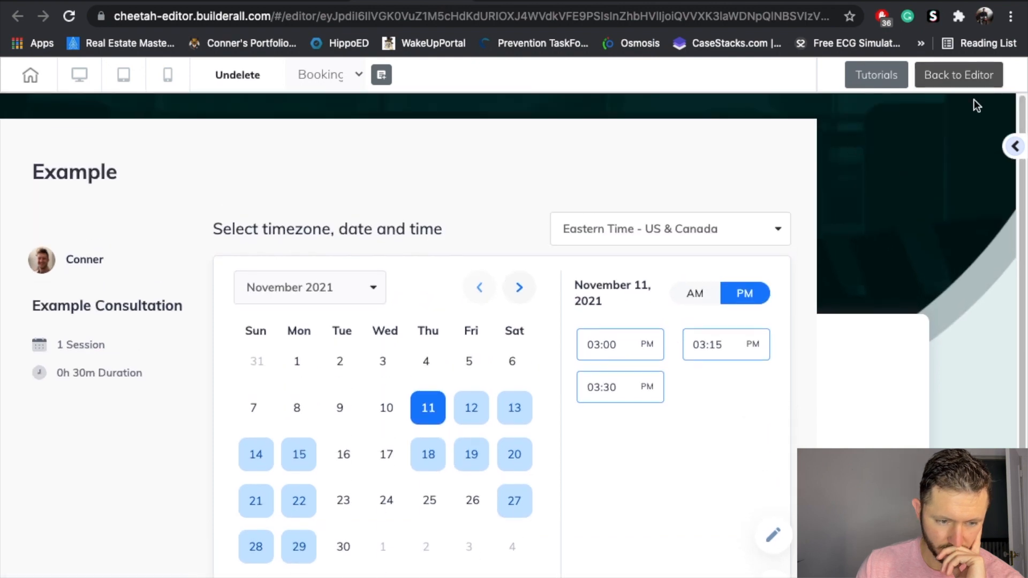
pyautogui.click(980, 81)
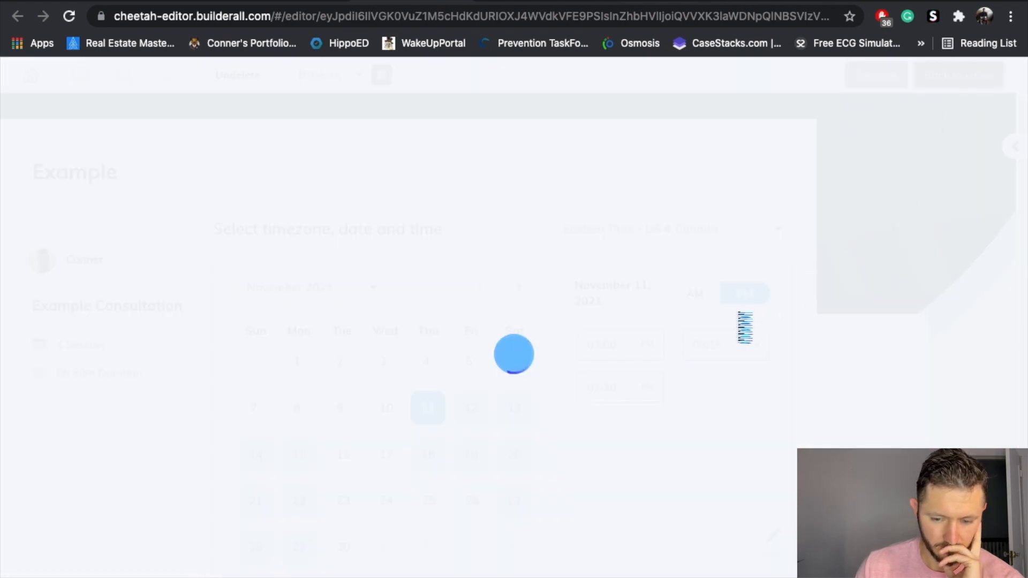
# Step: Examine the Example calendar's full layout in the editor and in a second preview, from page header to calendar end
pyautogui.scroll(-3, 713, 314)
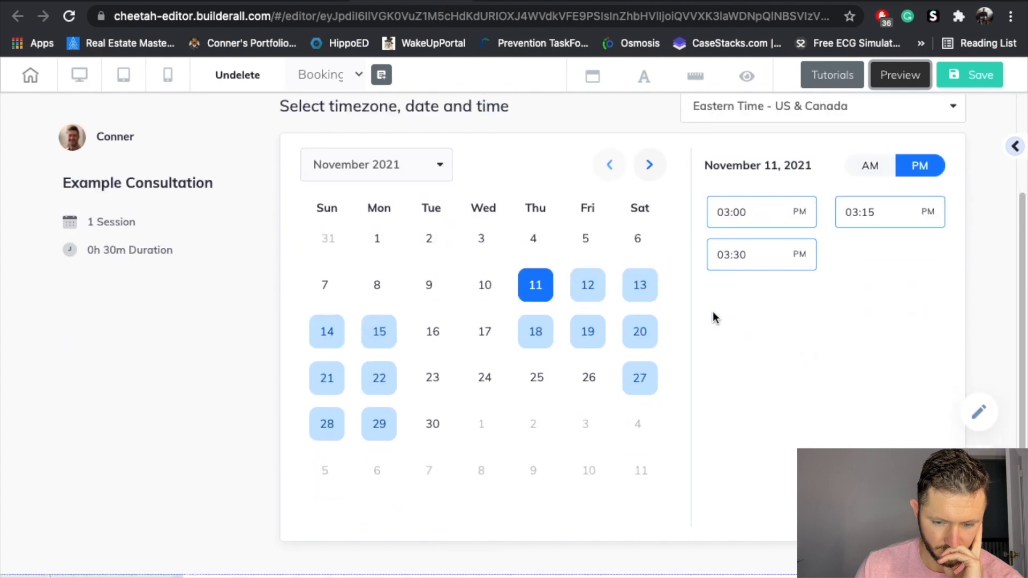
pyautogui.scroll(-1, 753, 337)
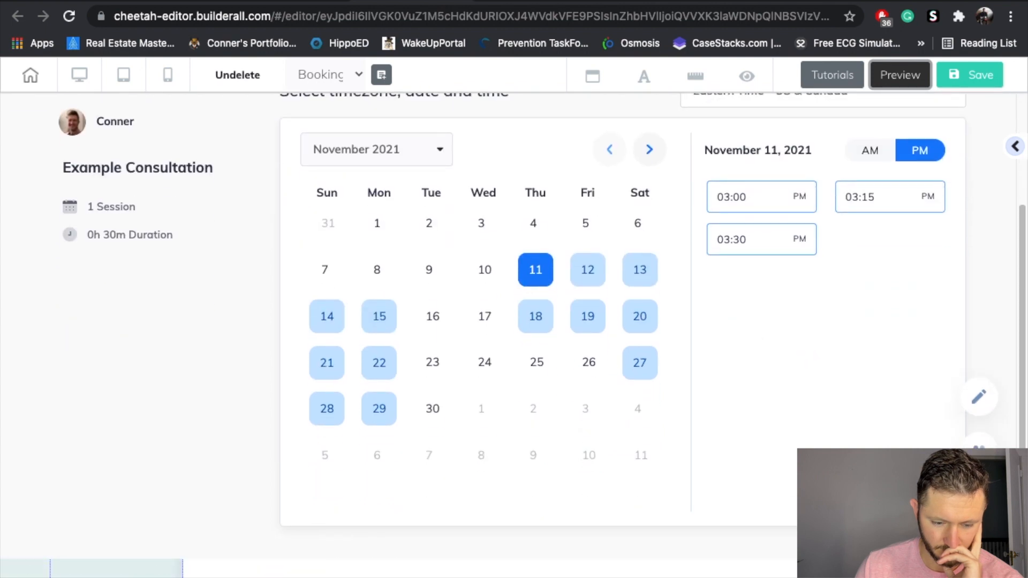
pyautogui.scroll(1, 766, 567)
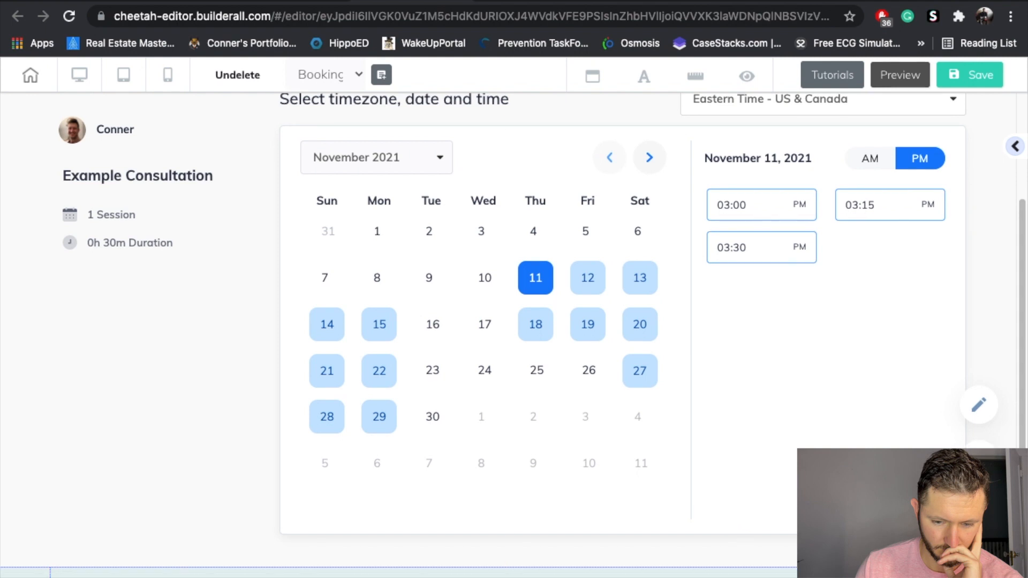
pyautogui.scroll(4, 853, 406)
pyautogui.scroll(-1, 267, 410)
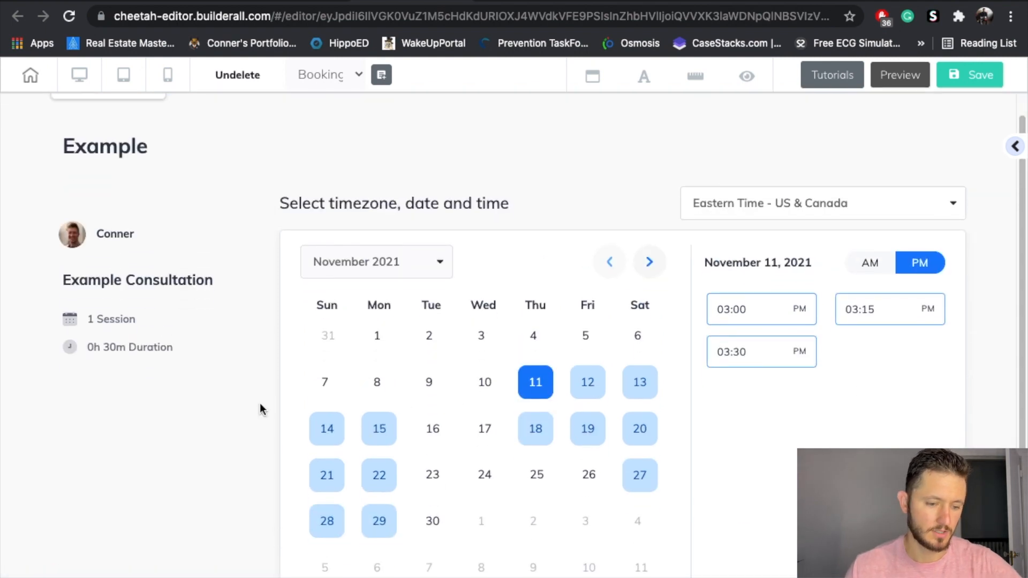
pyautogui.scroll(-3, 203, 349)
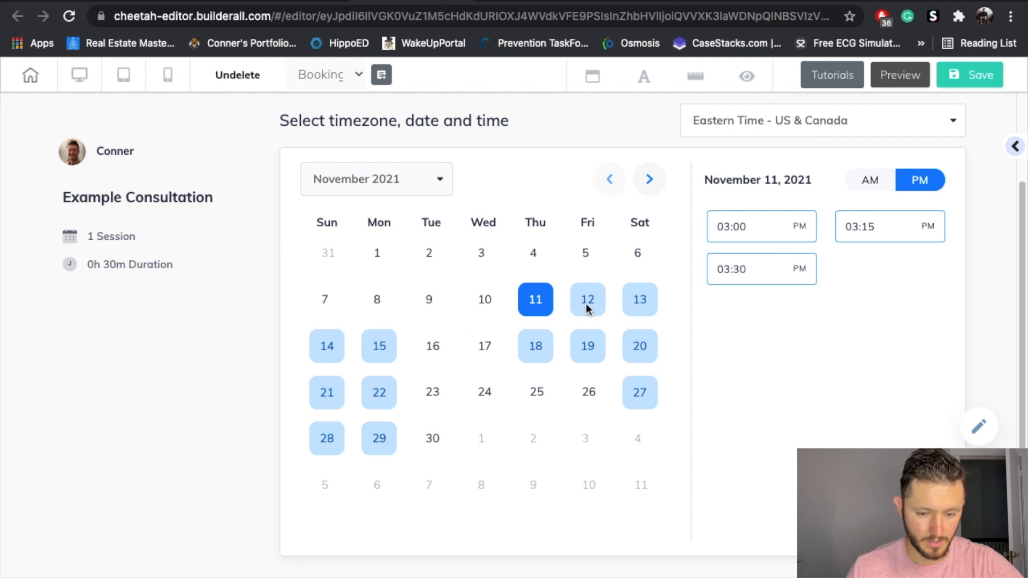
pyautogui.scroll(1, 589, 311)
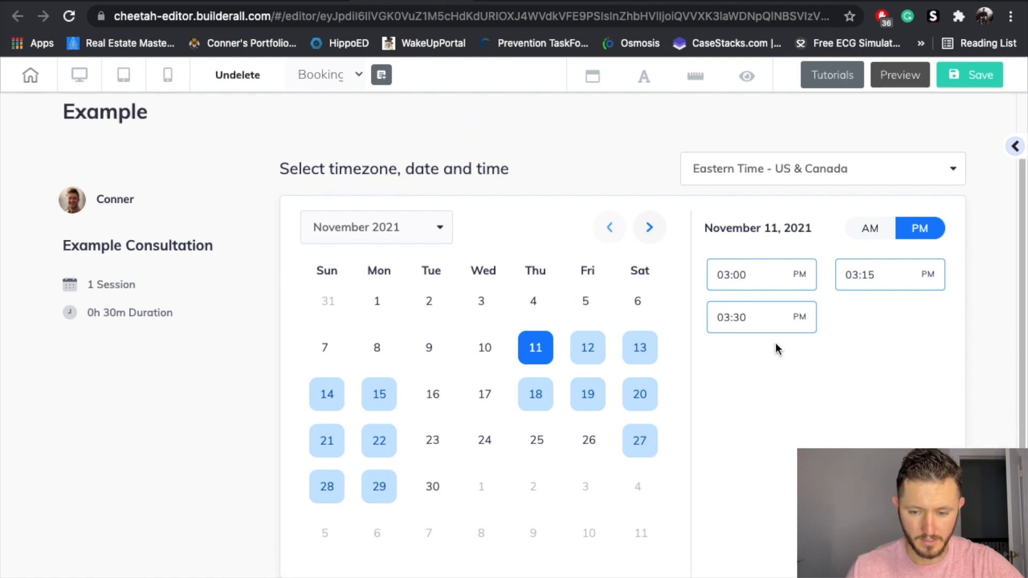
pyautogui.scroll(3, 774, 349)
pyautogui.click(901, 77)
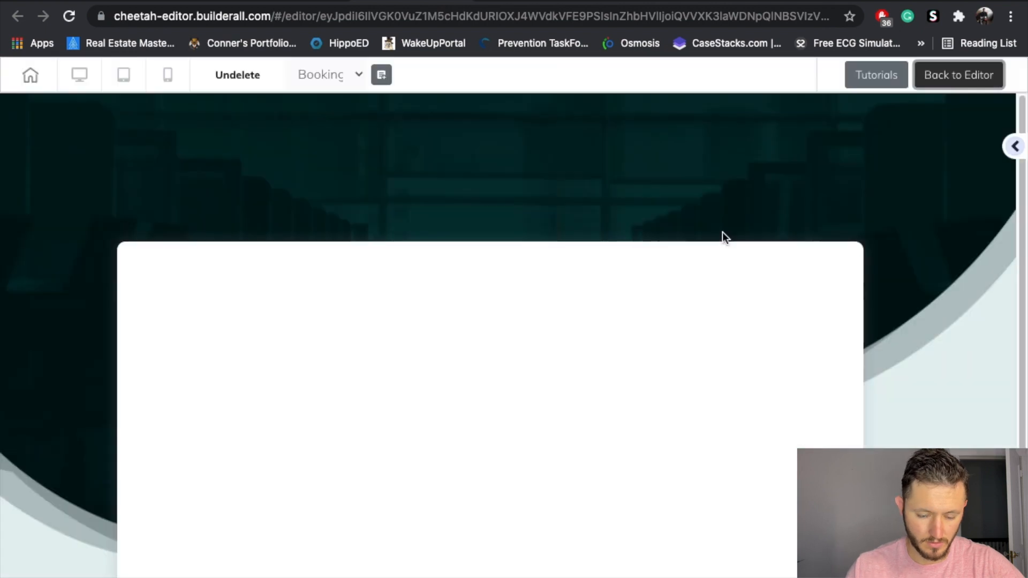
pyautogui.scroll(-4, 568, 321)
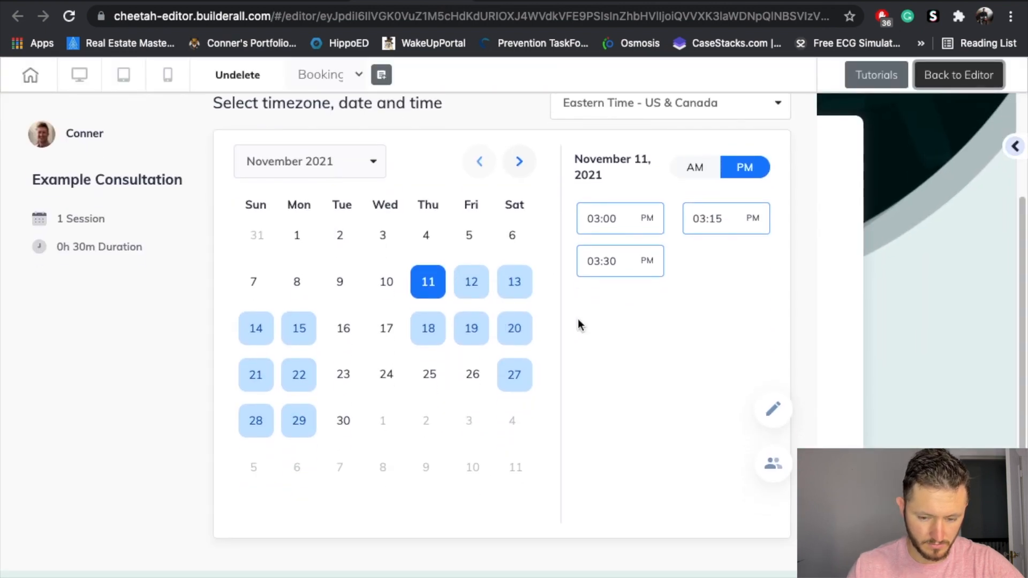
pyautogui.click(959, 75)
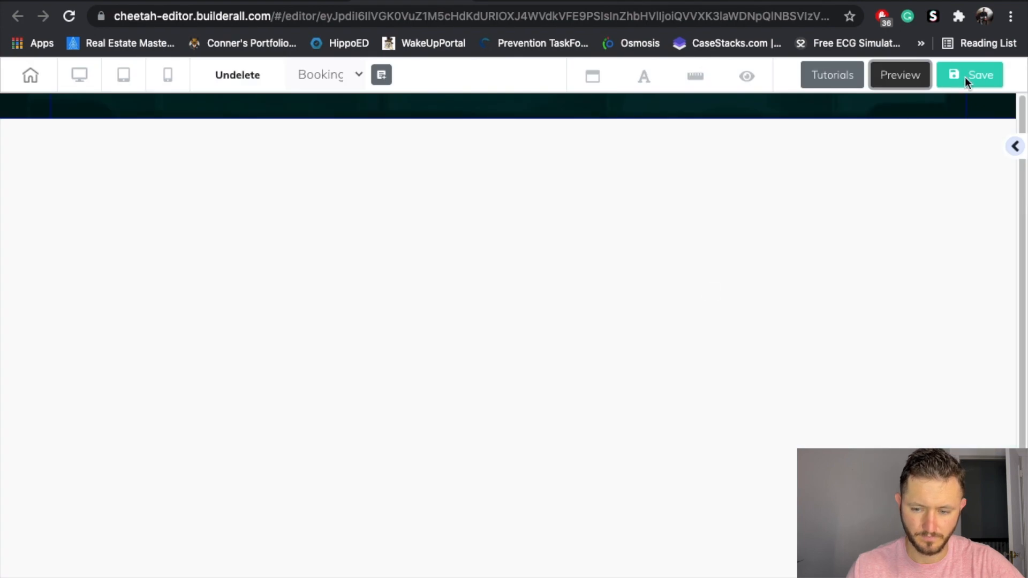
# Step: Save the Booking Page without publishing it and leave the editor for the site's page list
pyautogui.click(965, 76)
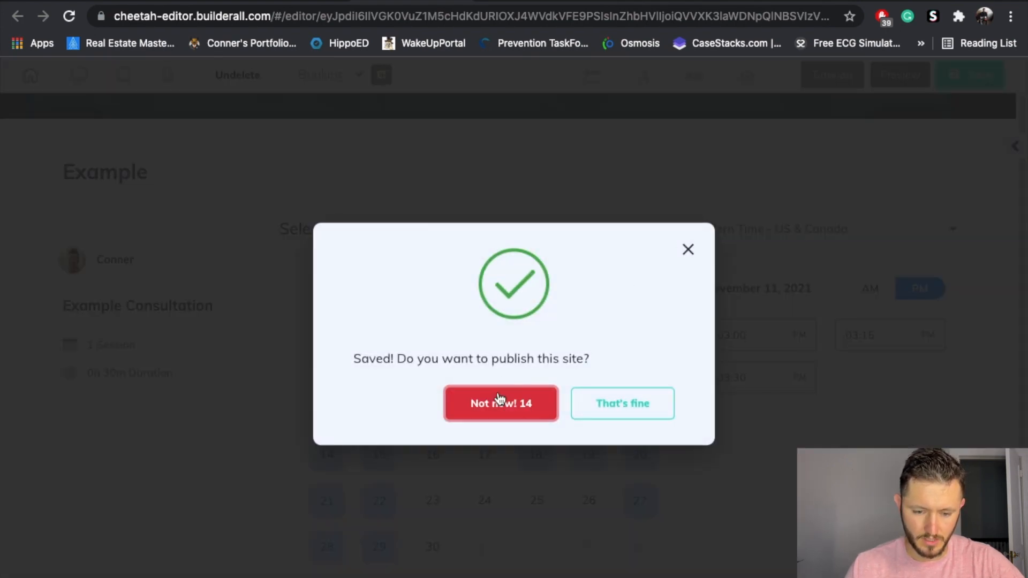
pyautogui.click(501, 402)
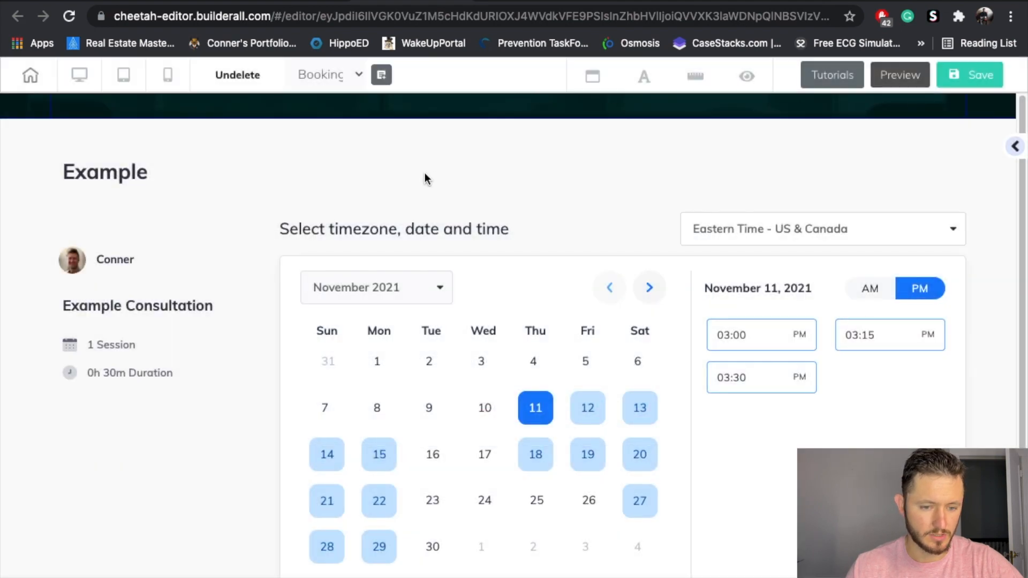
pyautogui.click(25, 78)
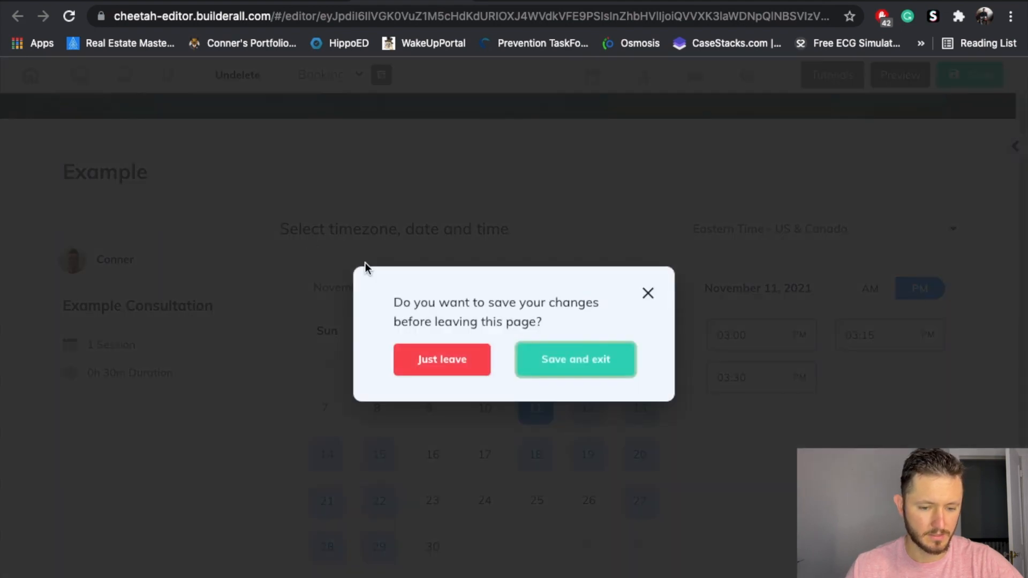
pyautogui.click(481, 370)
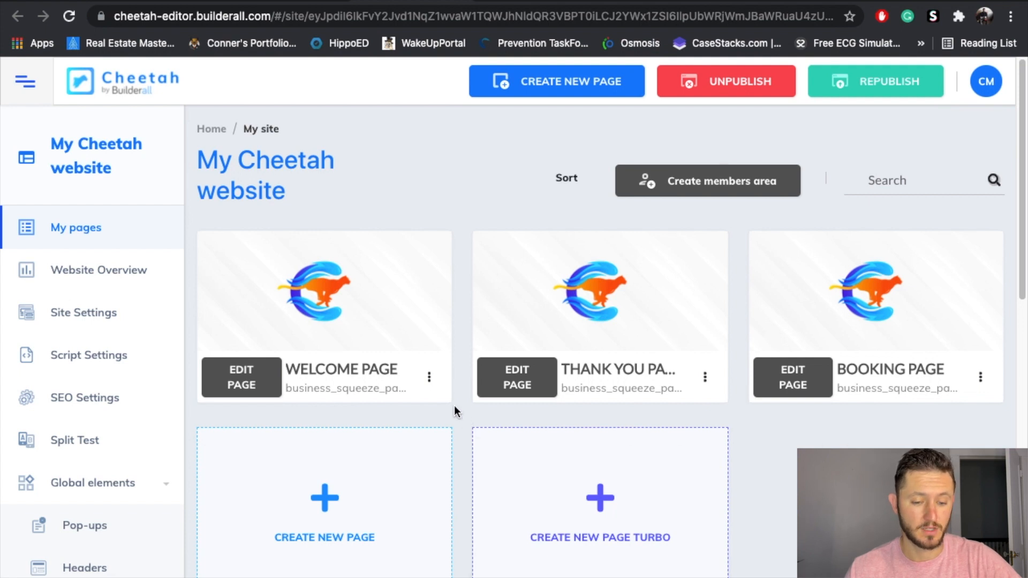
# Step: Open the live Welcome Page, review its headline and opt-in form, and return to the page list
pyautogui.click(430, 377)
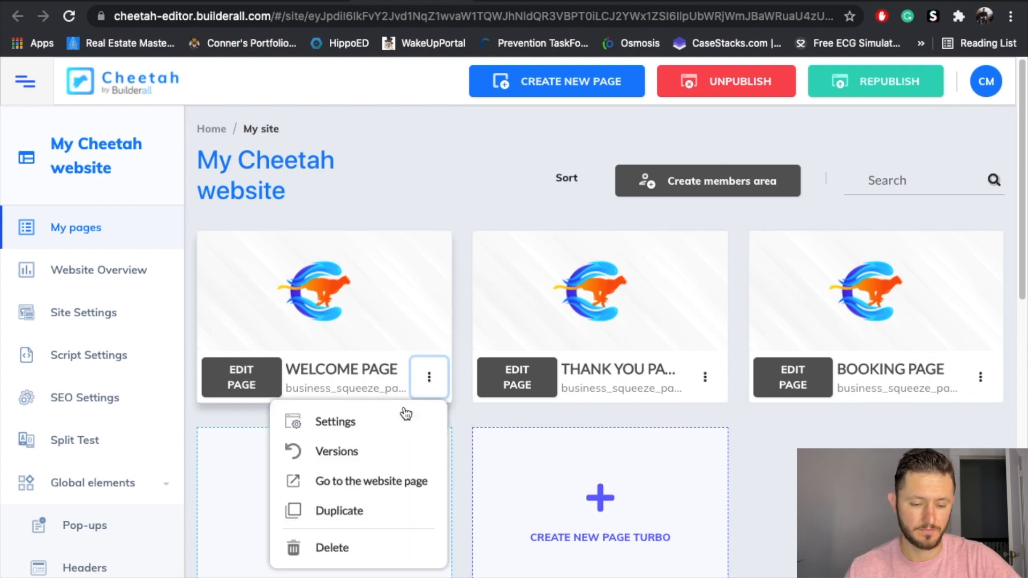
pyautogui.click(376, 481)
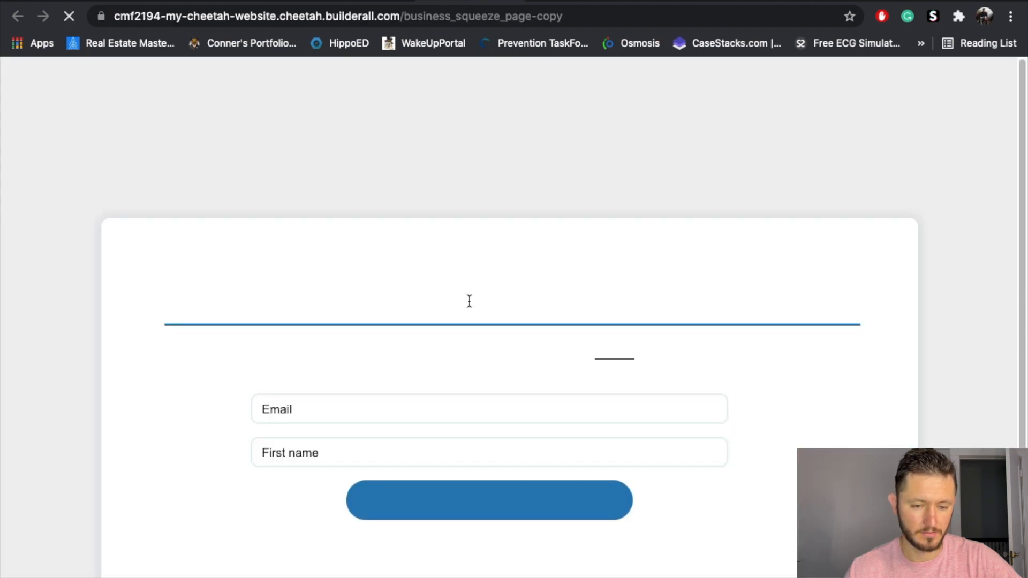
pyautogui.scroll(-2, 469, 301)
pyautogui.scroll(2, 505, 303)
pyautogui.scroll(-2, 503, 303)
pyautogui.scroll(2, 504, 305)
pyautogui.scroll(-2, 503, 303)
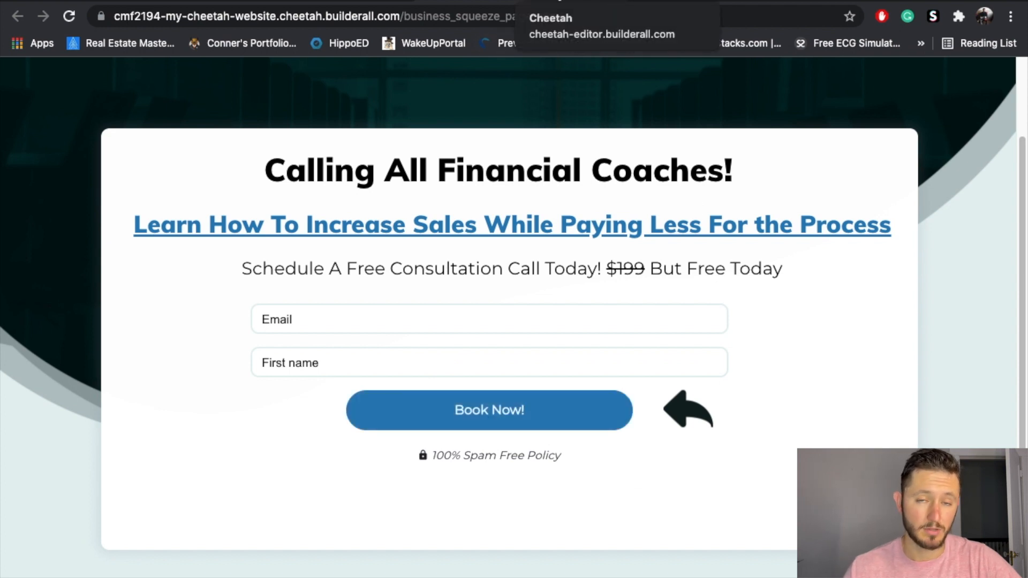
pyautogui.click(361, 2)
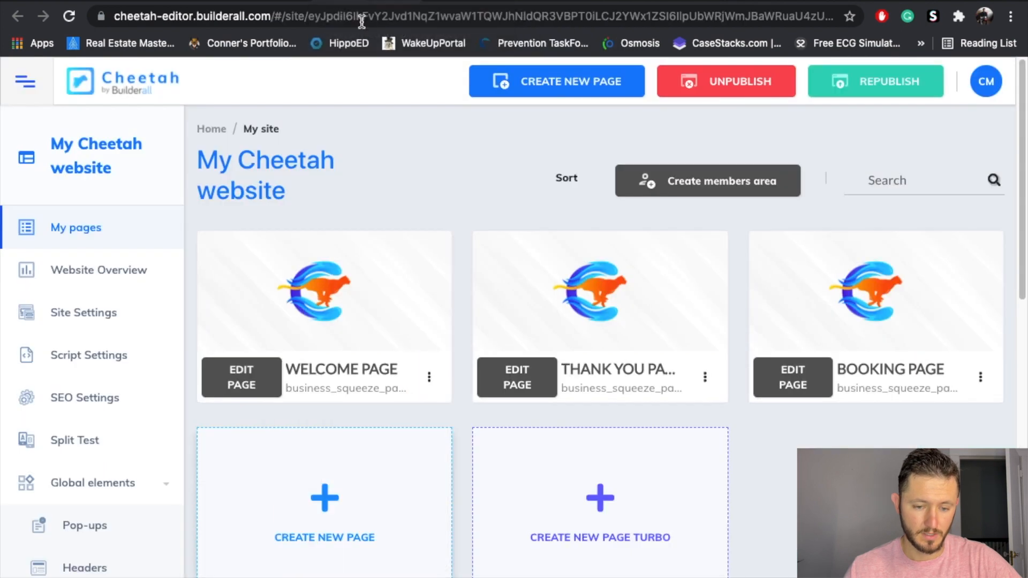
# Step: Open the live Booking Page to check its published content and return to the page list
pyautogui.click(981, 377)
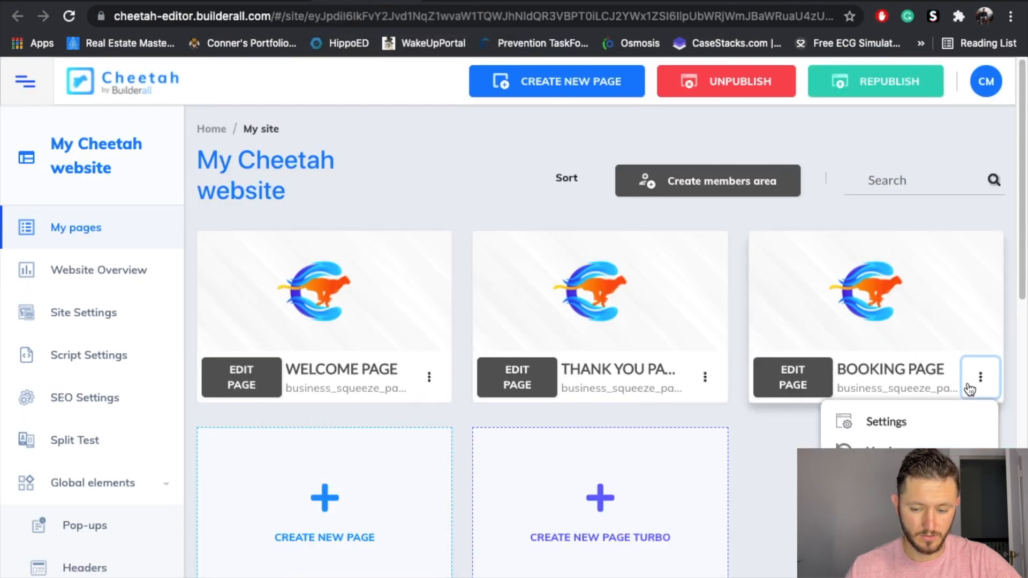
pyautogui.click(886, 503)
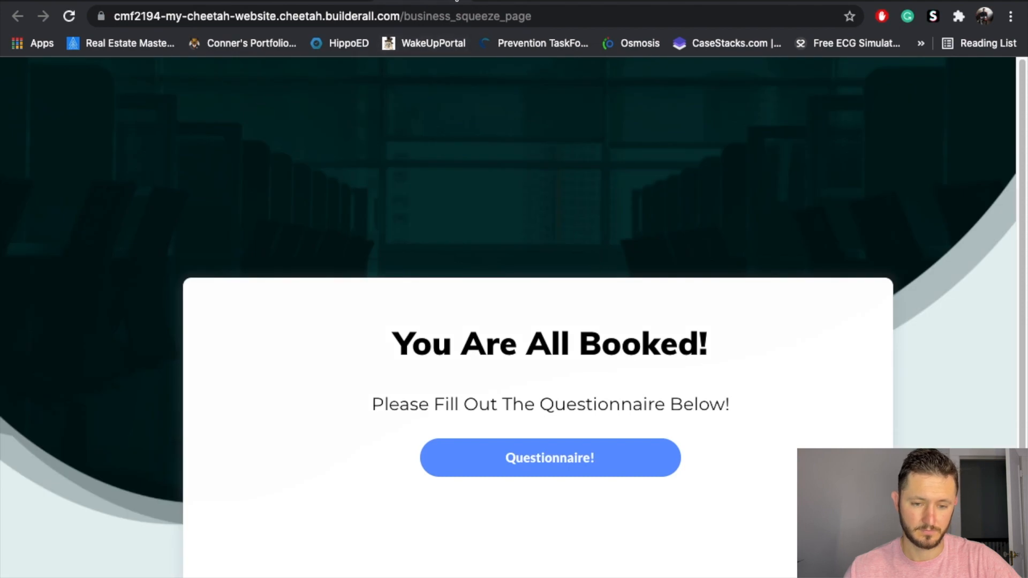
pyautogui.click(461, 0)
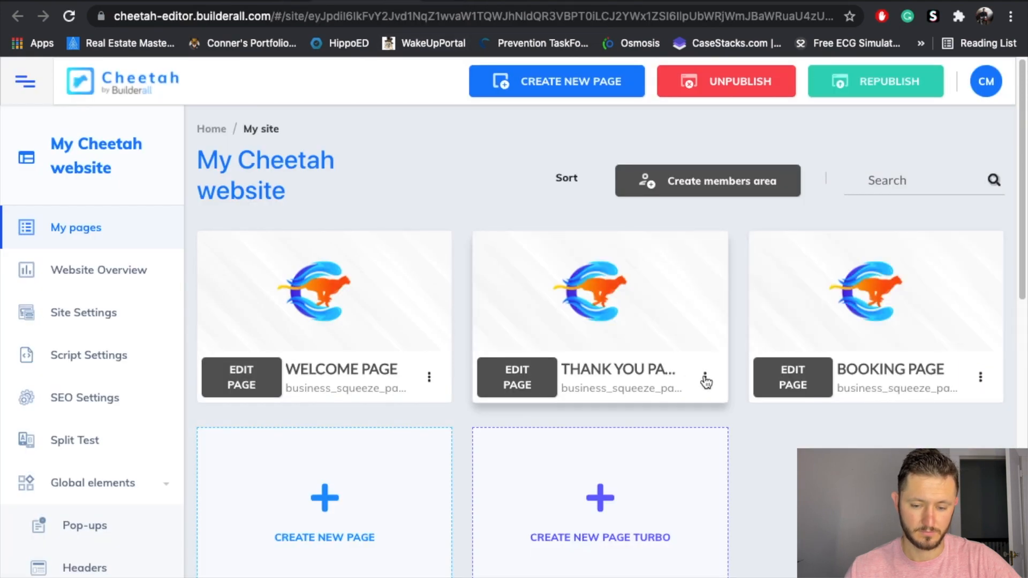
# Step: Open the live Thank You Page to check its published content and return to the page list
pyautogui.click(705, 377)
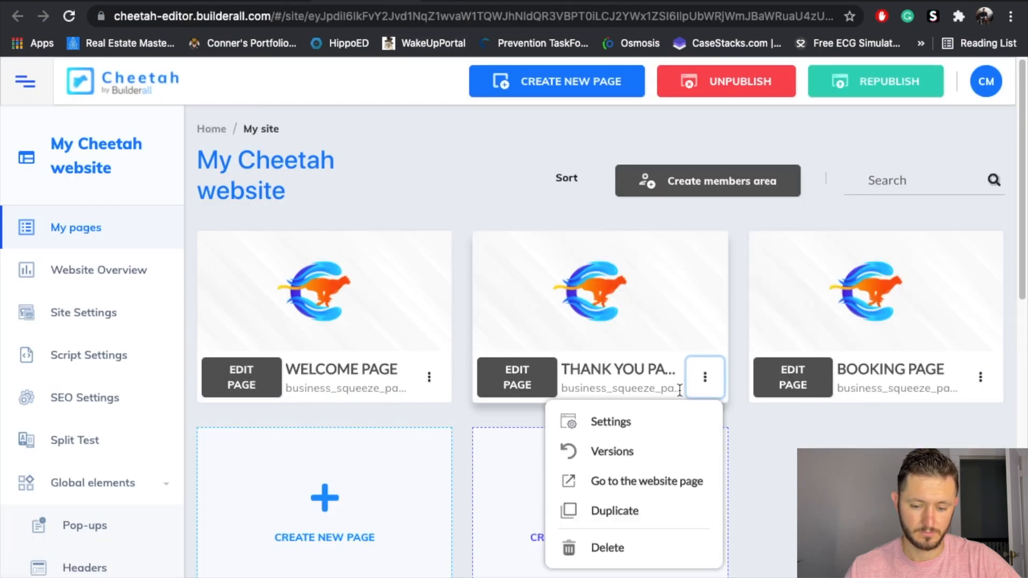
pyautogui.click(647, 481)
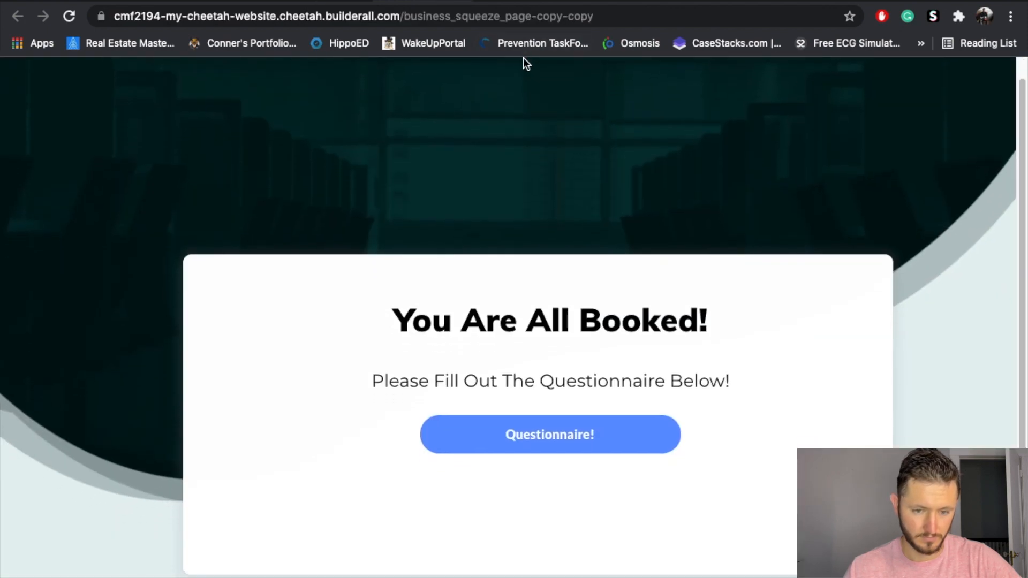
pyautogui.click(526, 2)
pyautogui.click(306, 3)
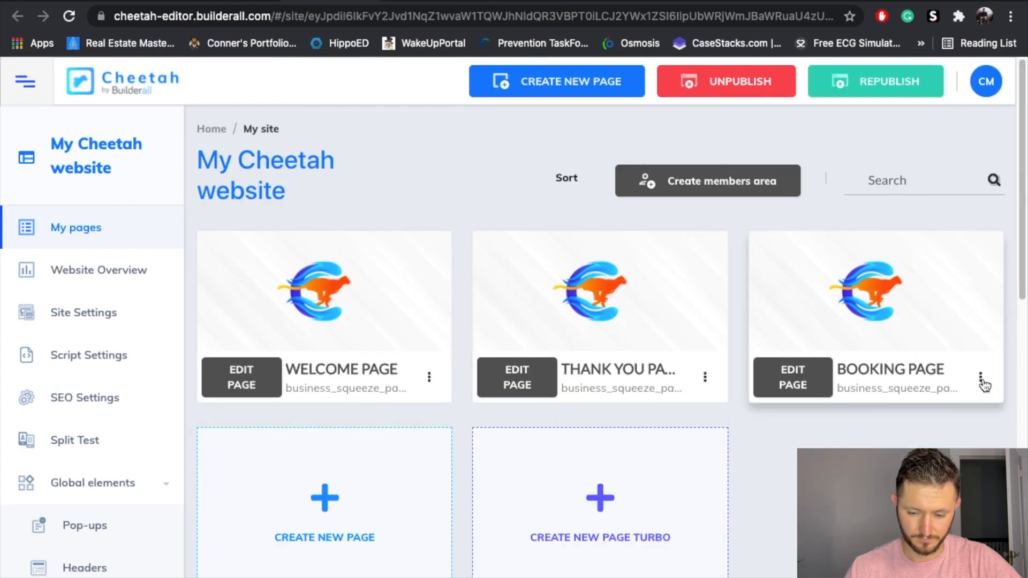
# Step: Open the live Thank You Page once more from the page list
pyautogui.click(704, 379)
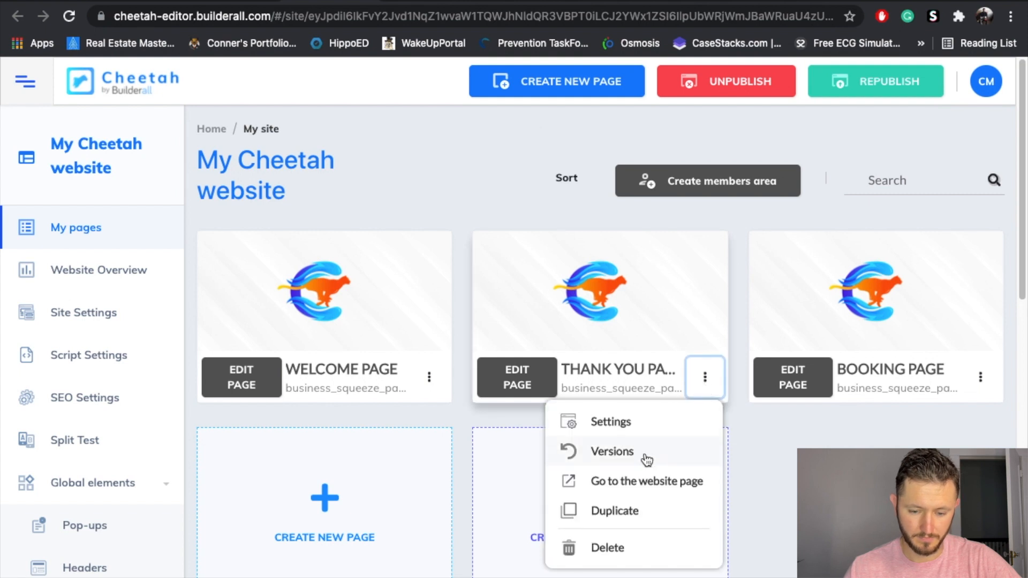
pyautogui.click(458, 206)
pyautogui.click(705, 378)
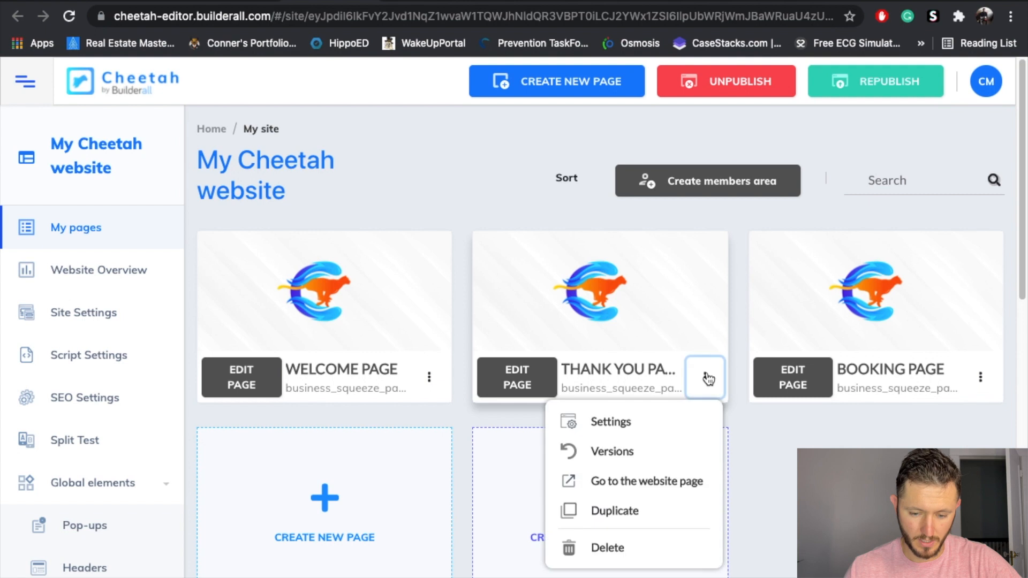
pyautogui.click(672, 482)
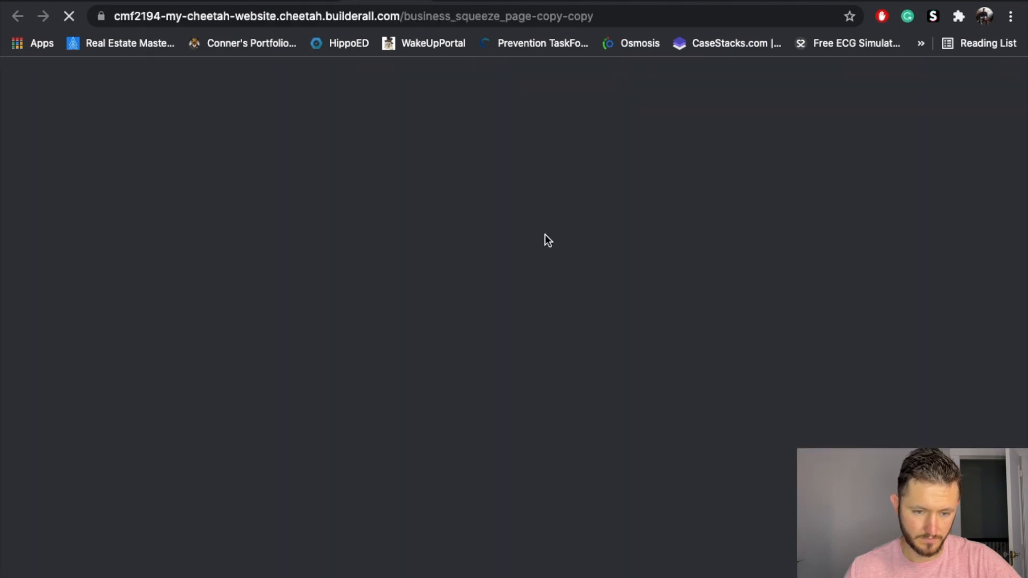